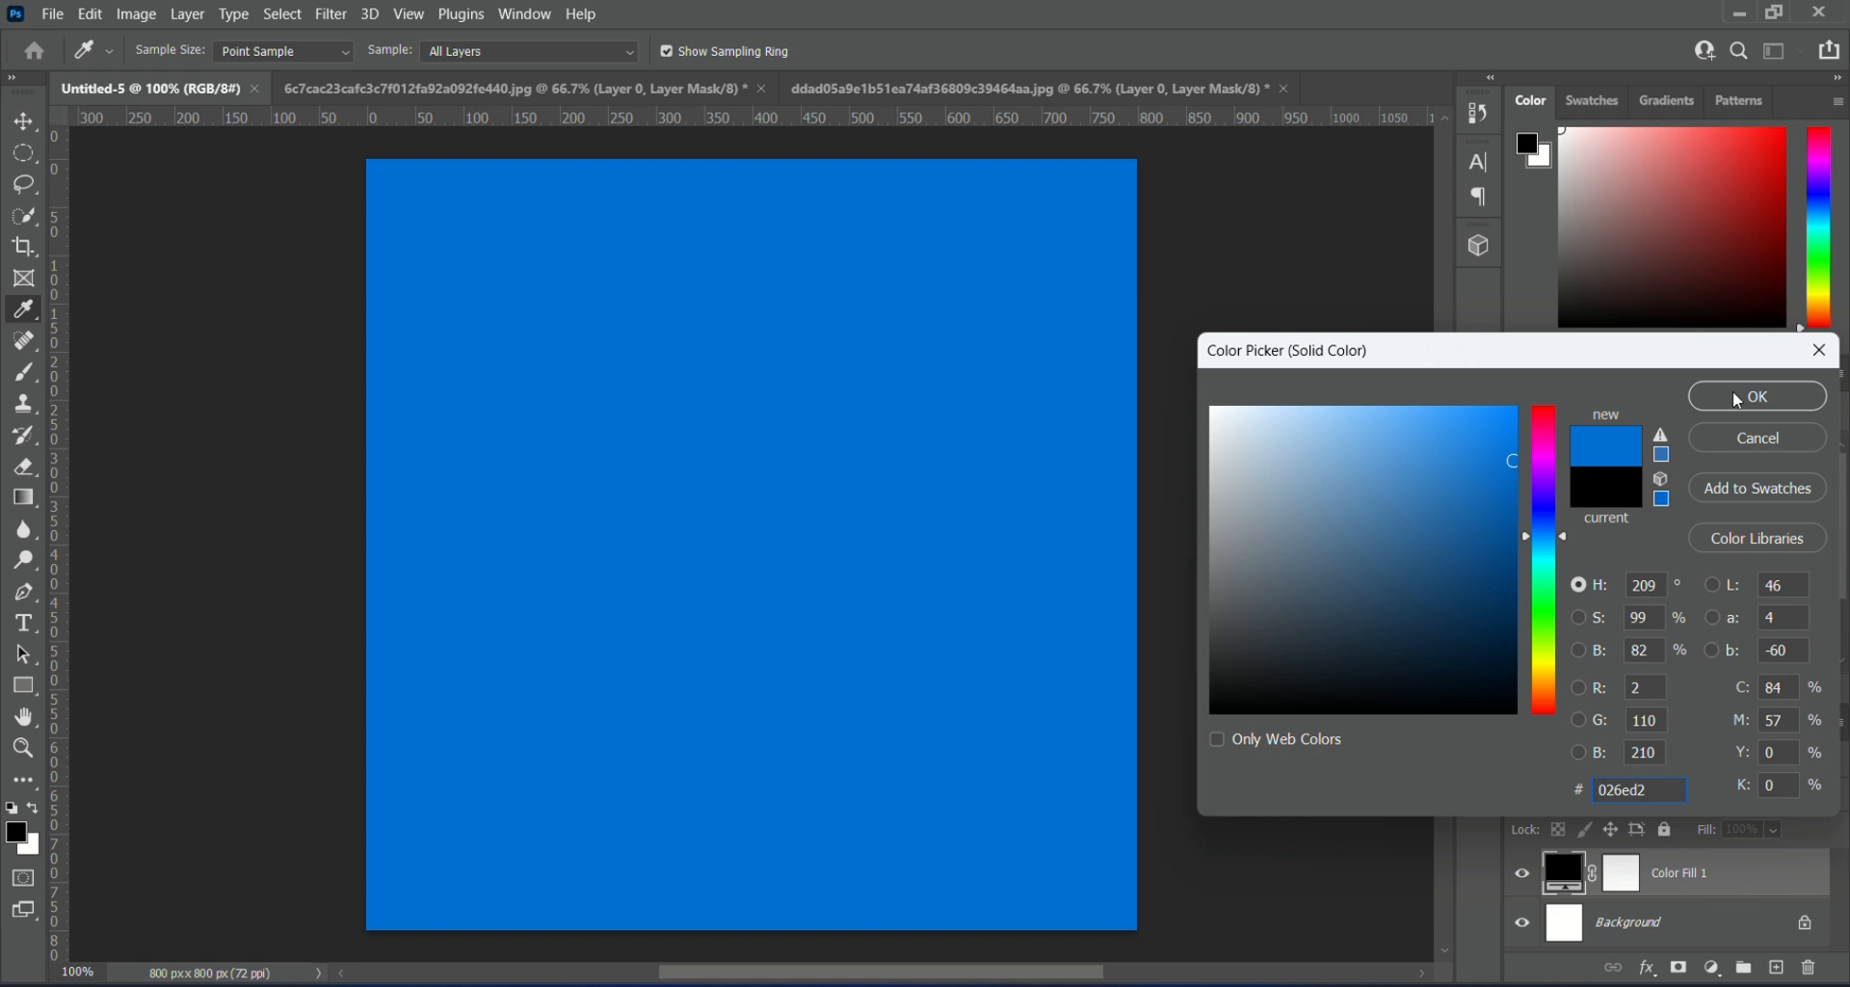
- Apply #026ed2 as the color of the solid color fill layer
left_click(1738, 398)
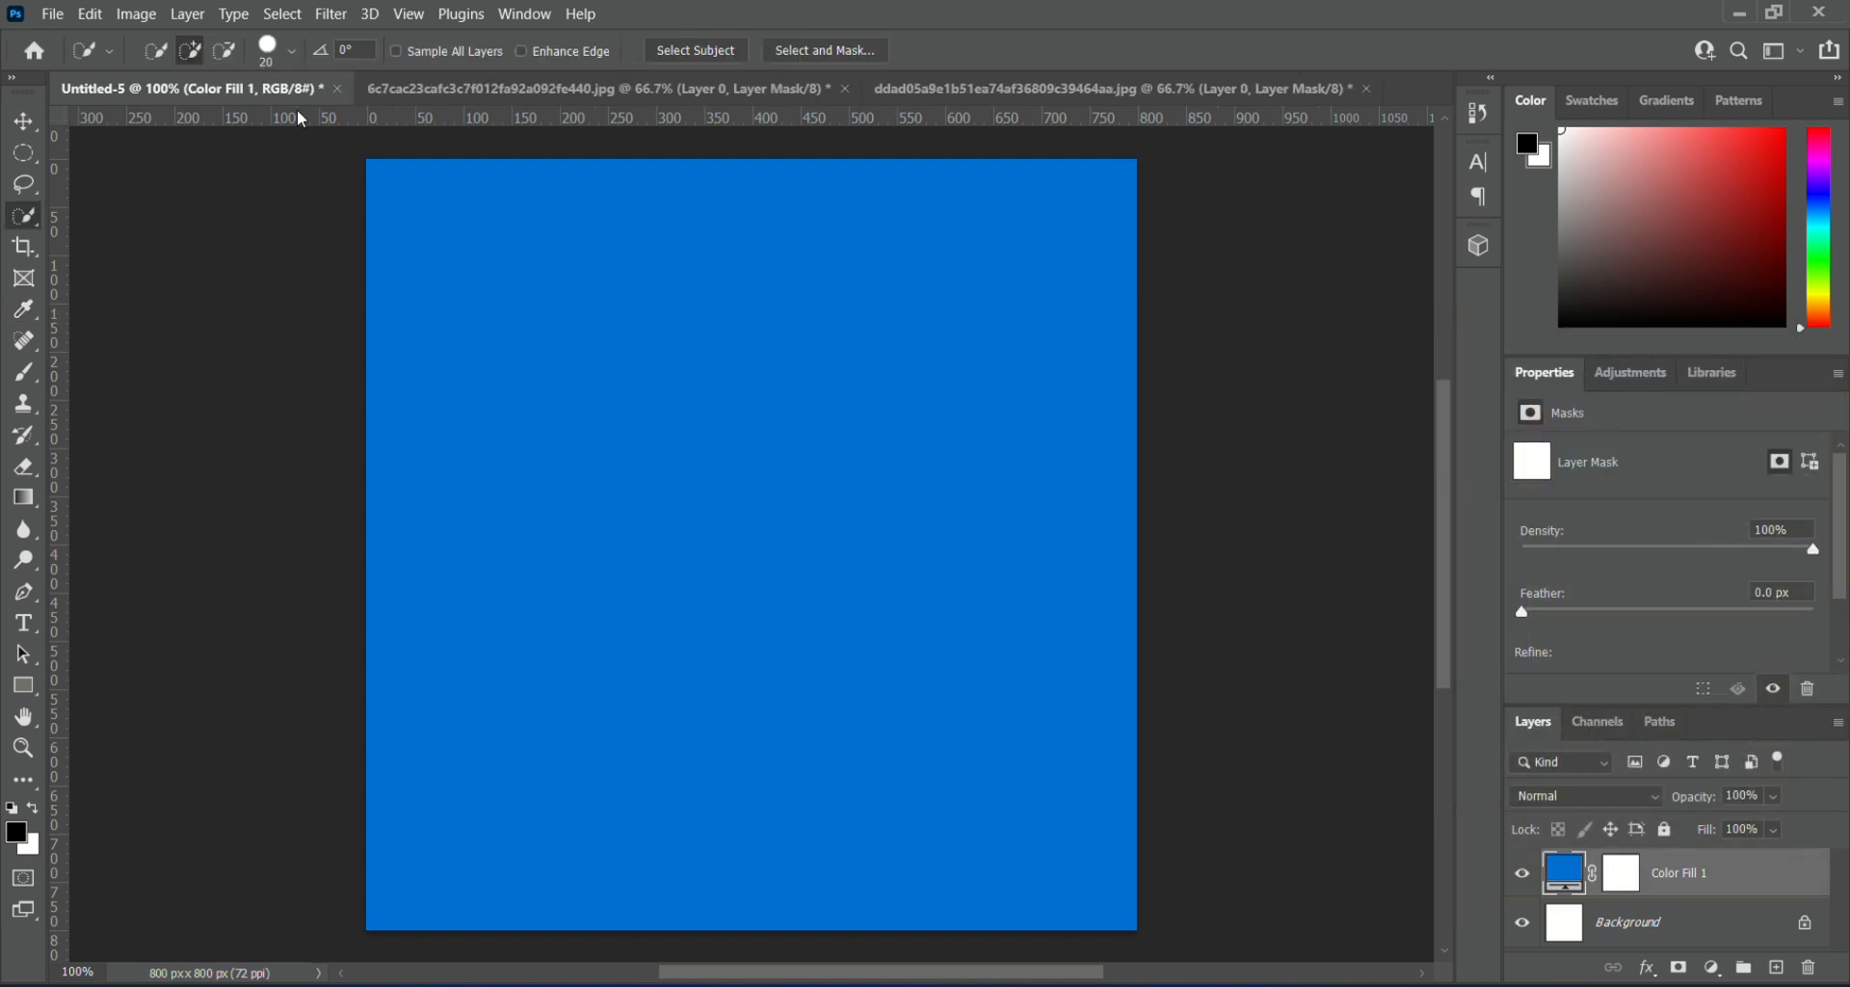
- Copy the masked rock podium layer from its image document into the Untitled-5 document
left_click(918, 92)
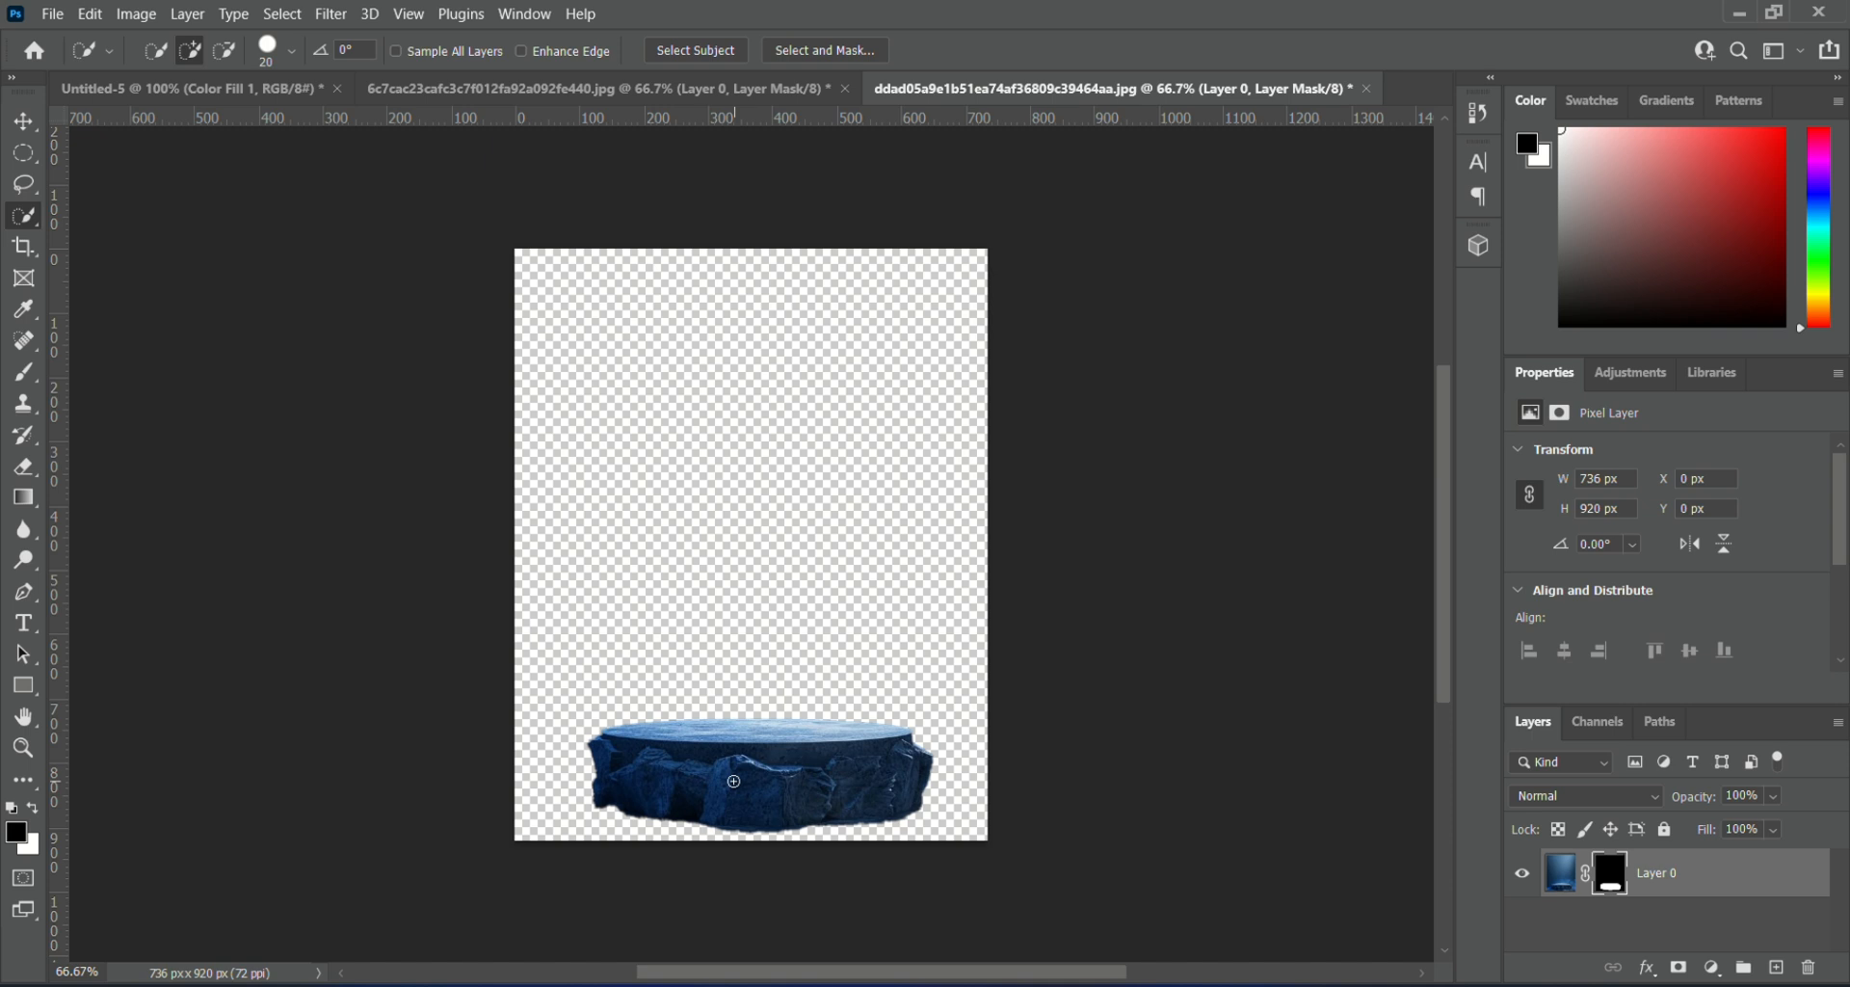
left_click_drag(1610, 873, 568, 378)
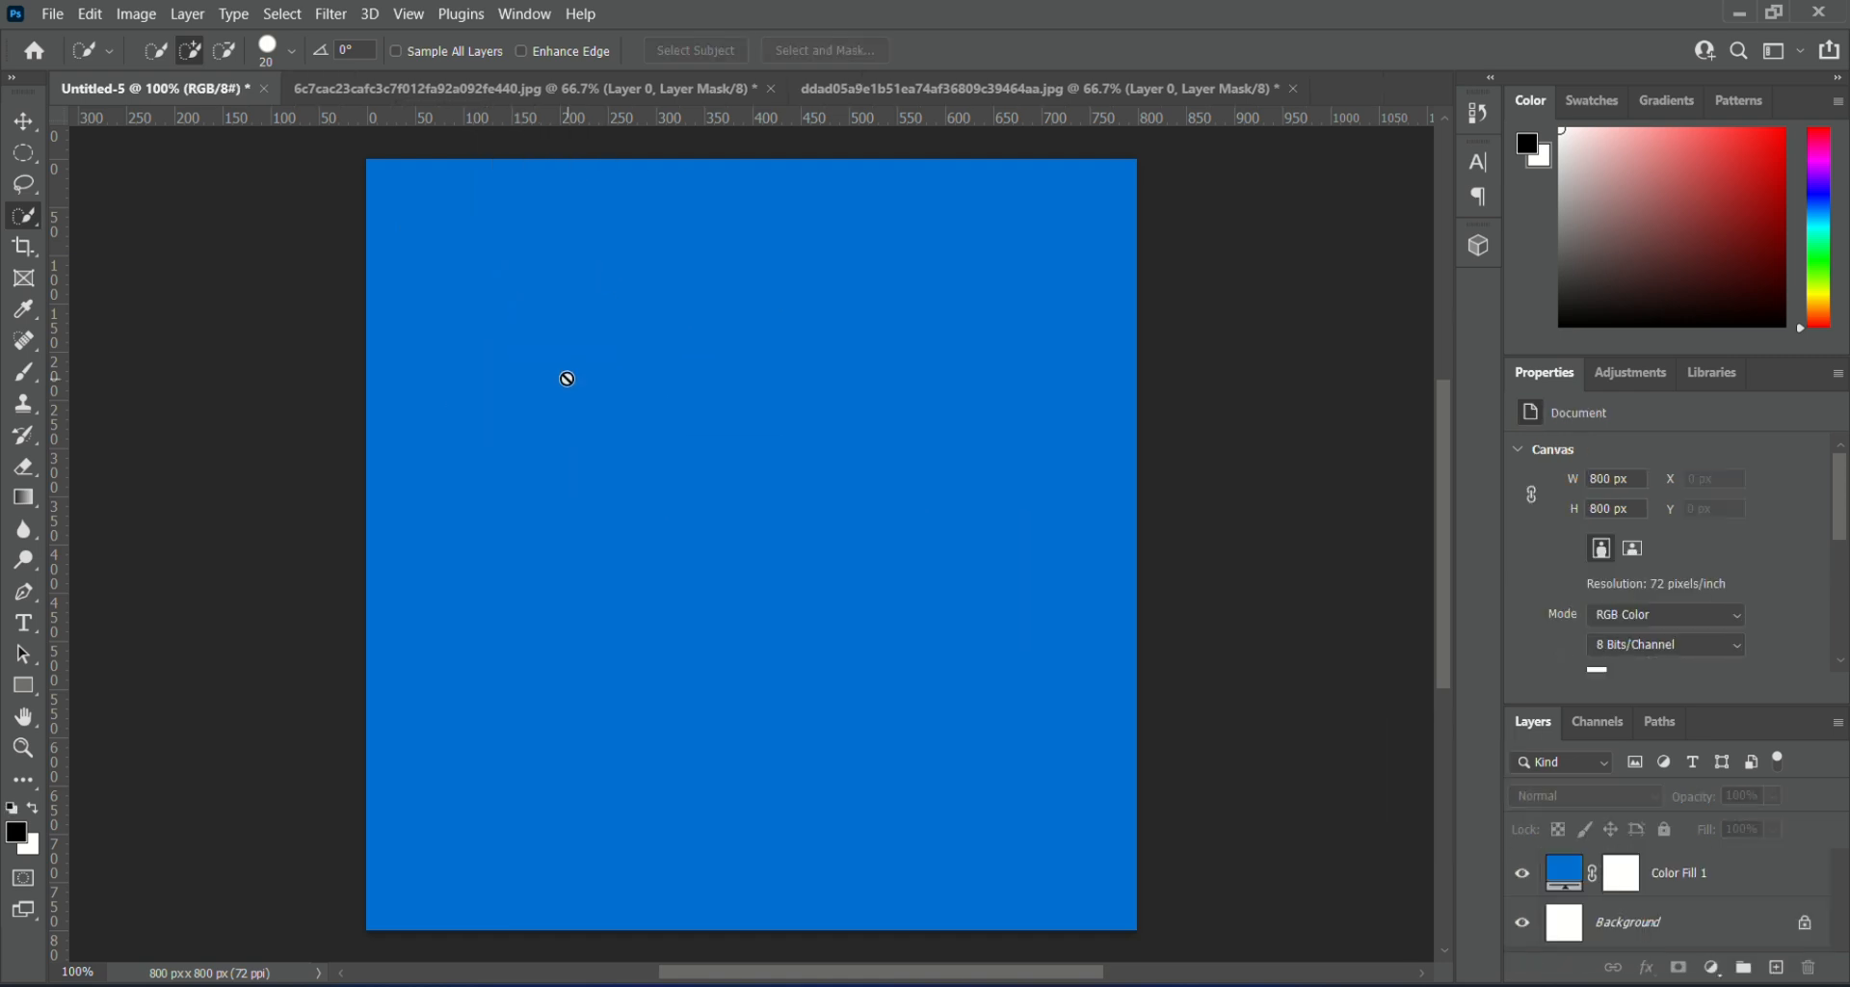
left_click(1017, 81)
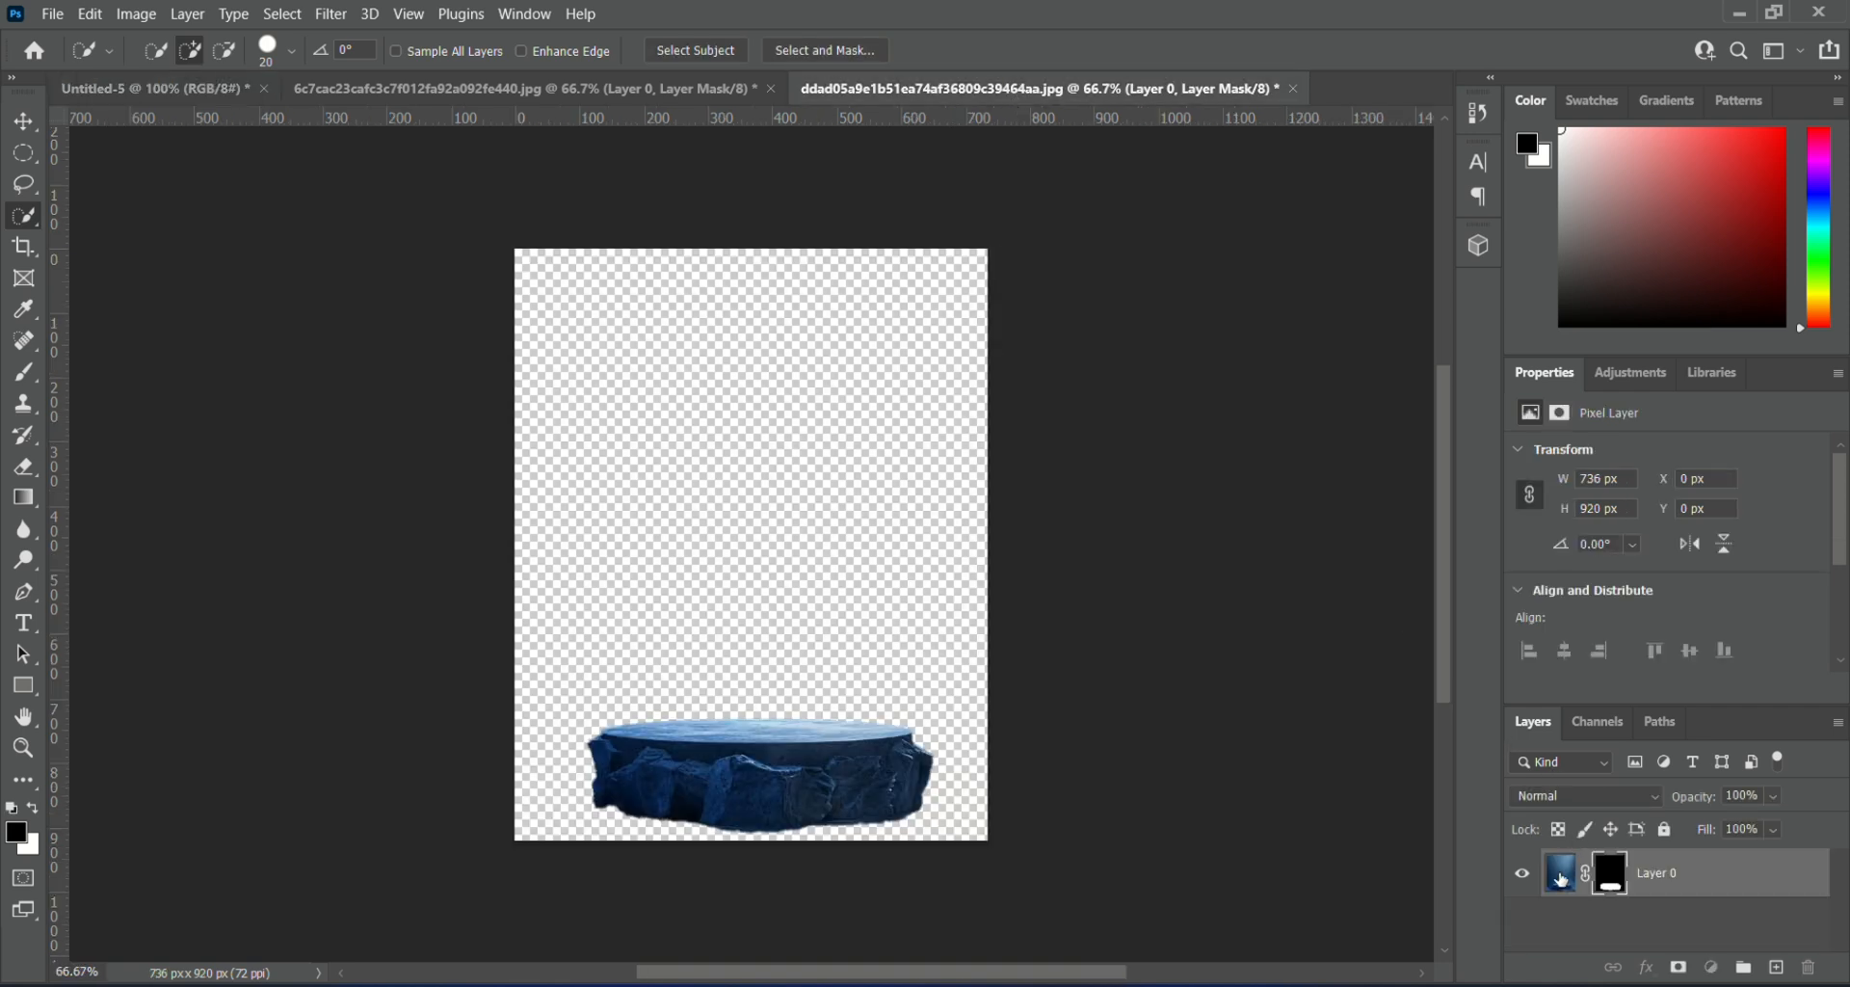
left_click(1610, 870)
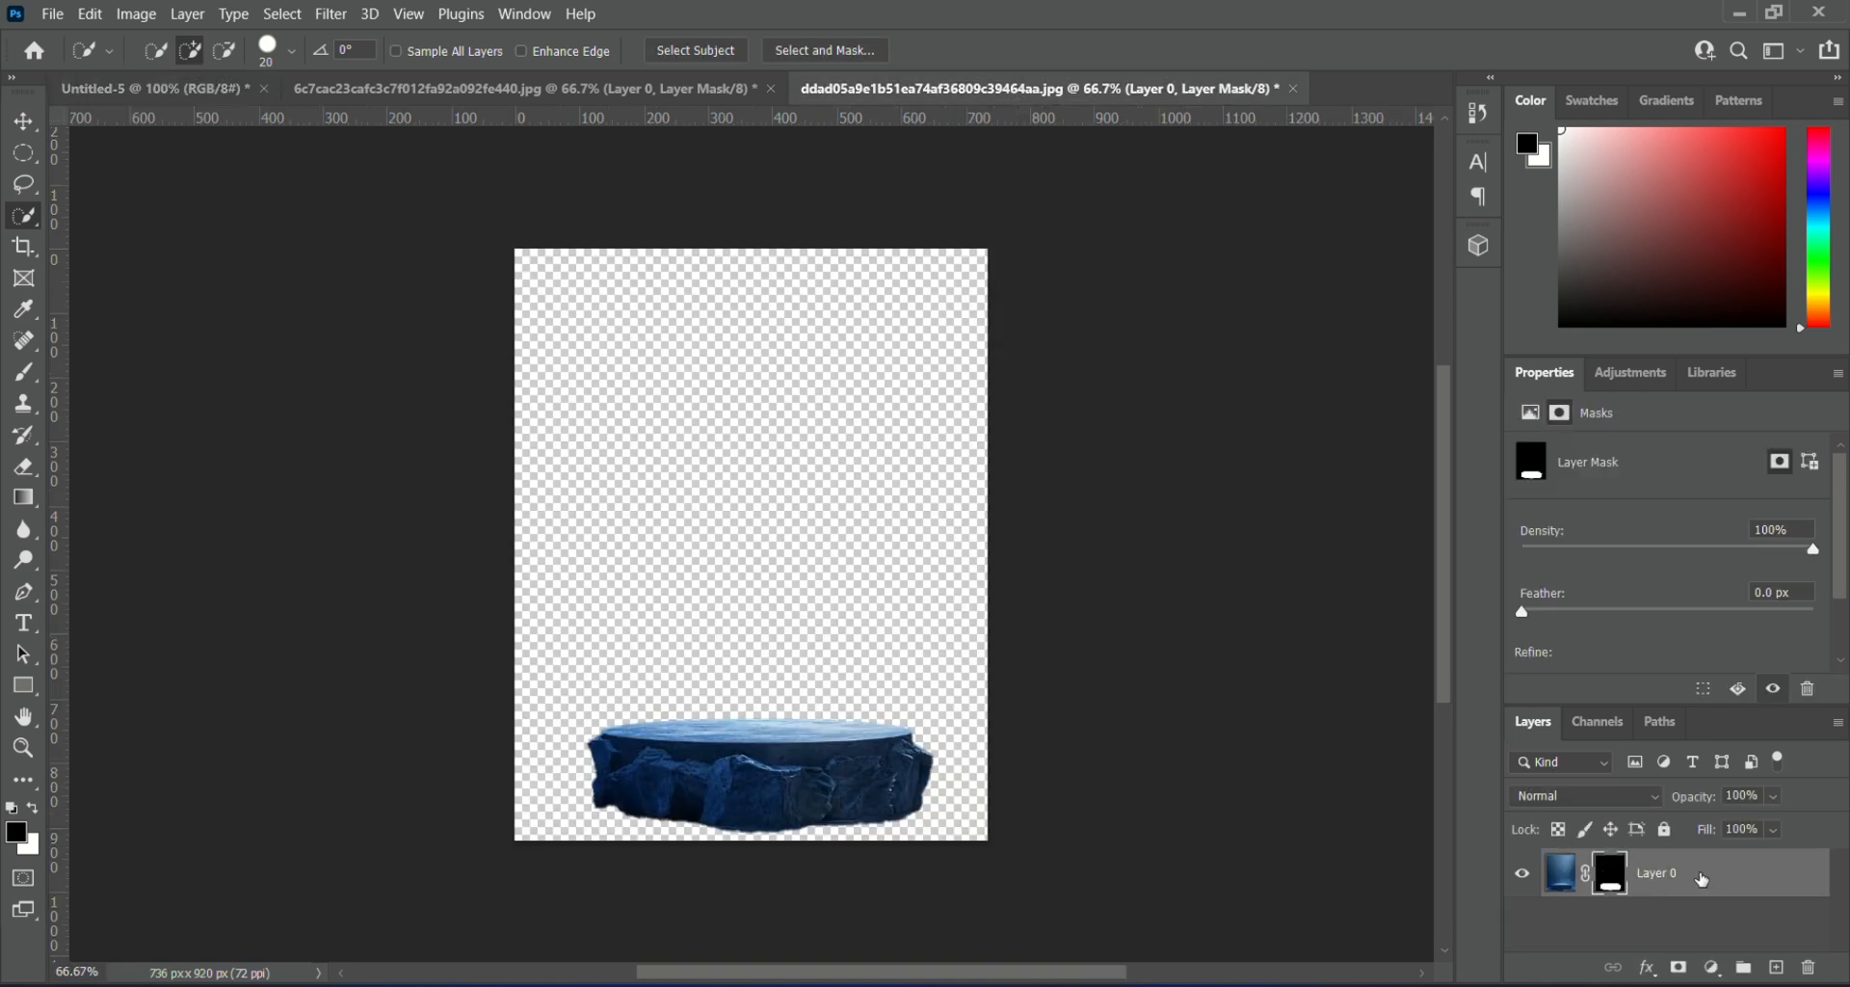
left_click_drag(1703, 879, 624, 388)
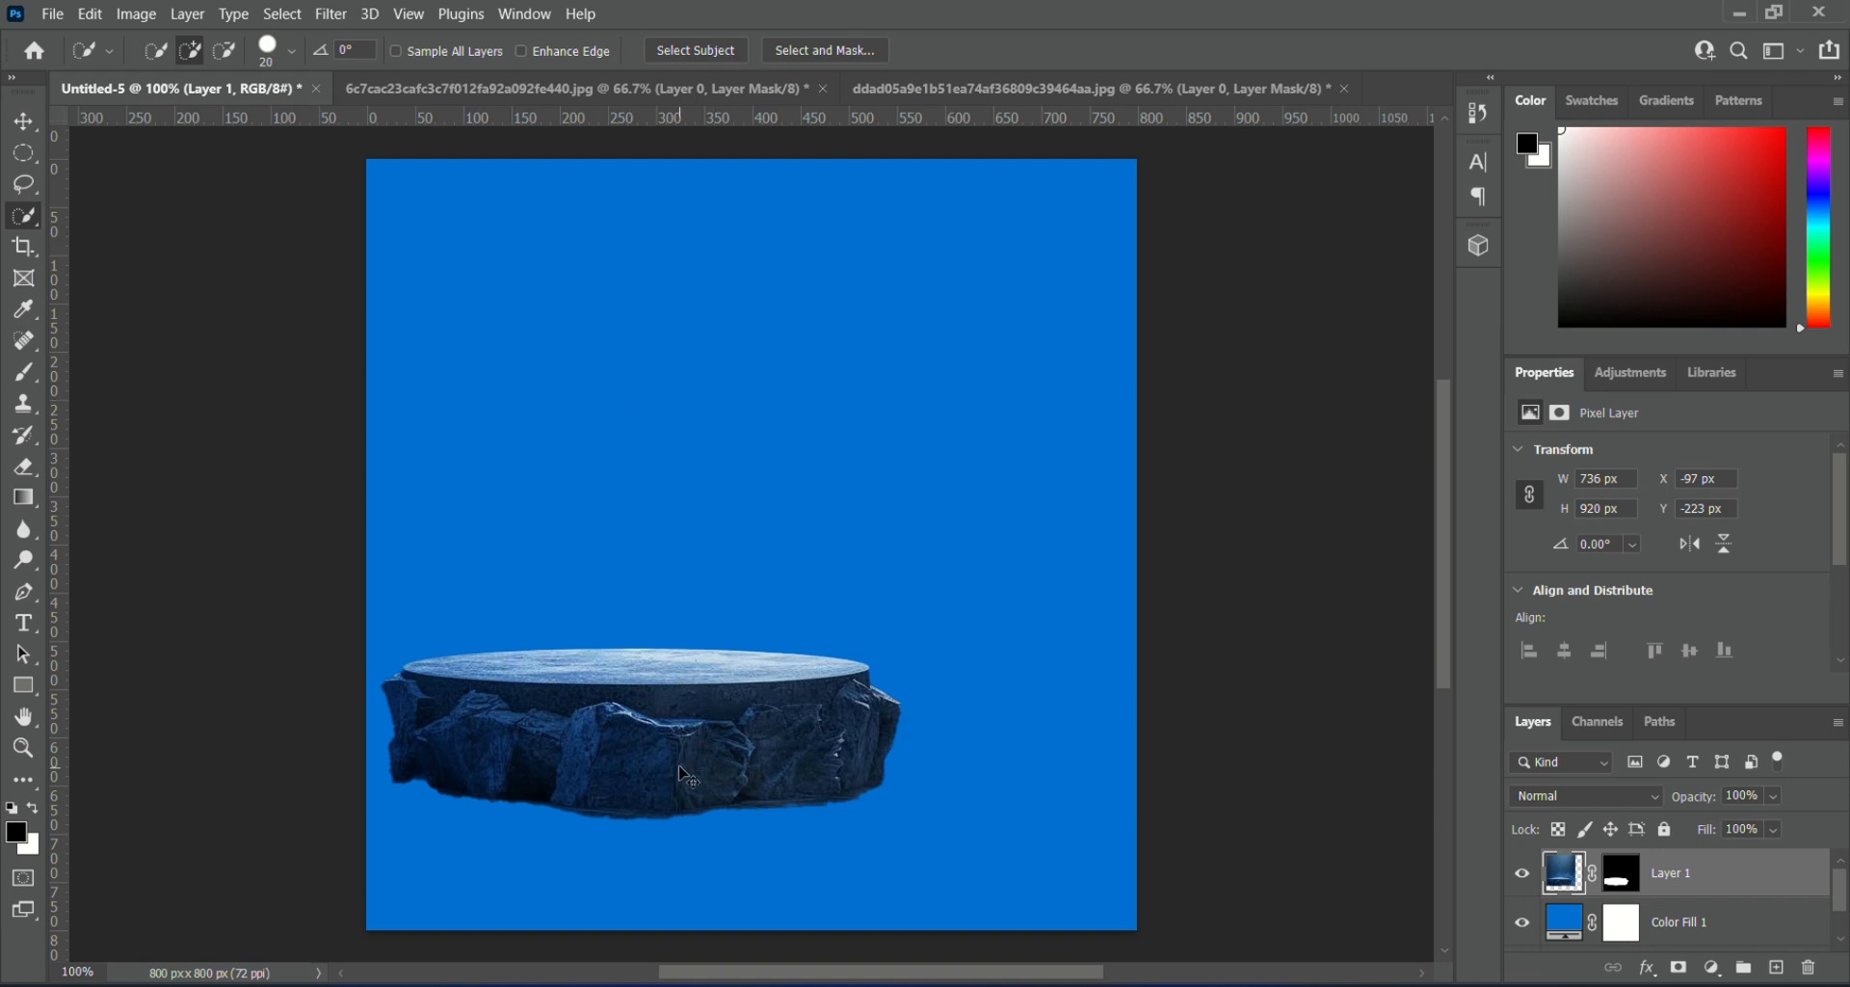
- Move the podium to the canvas's bottom edge, centered at X 400 px, Y 400 px
key("ctrl+t")
left_click_drag(686, 762, 815, 918)
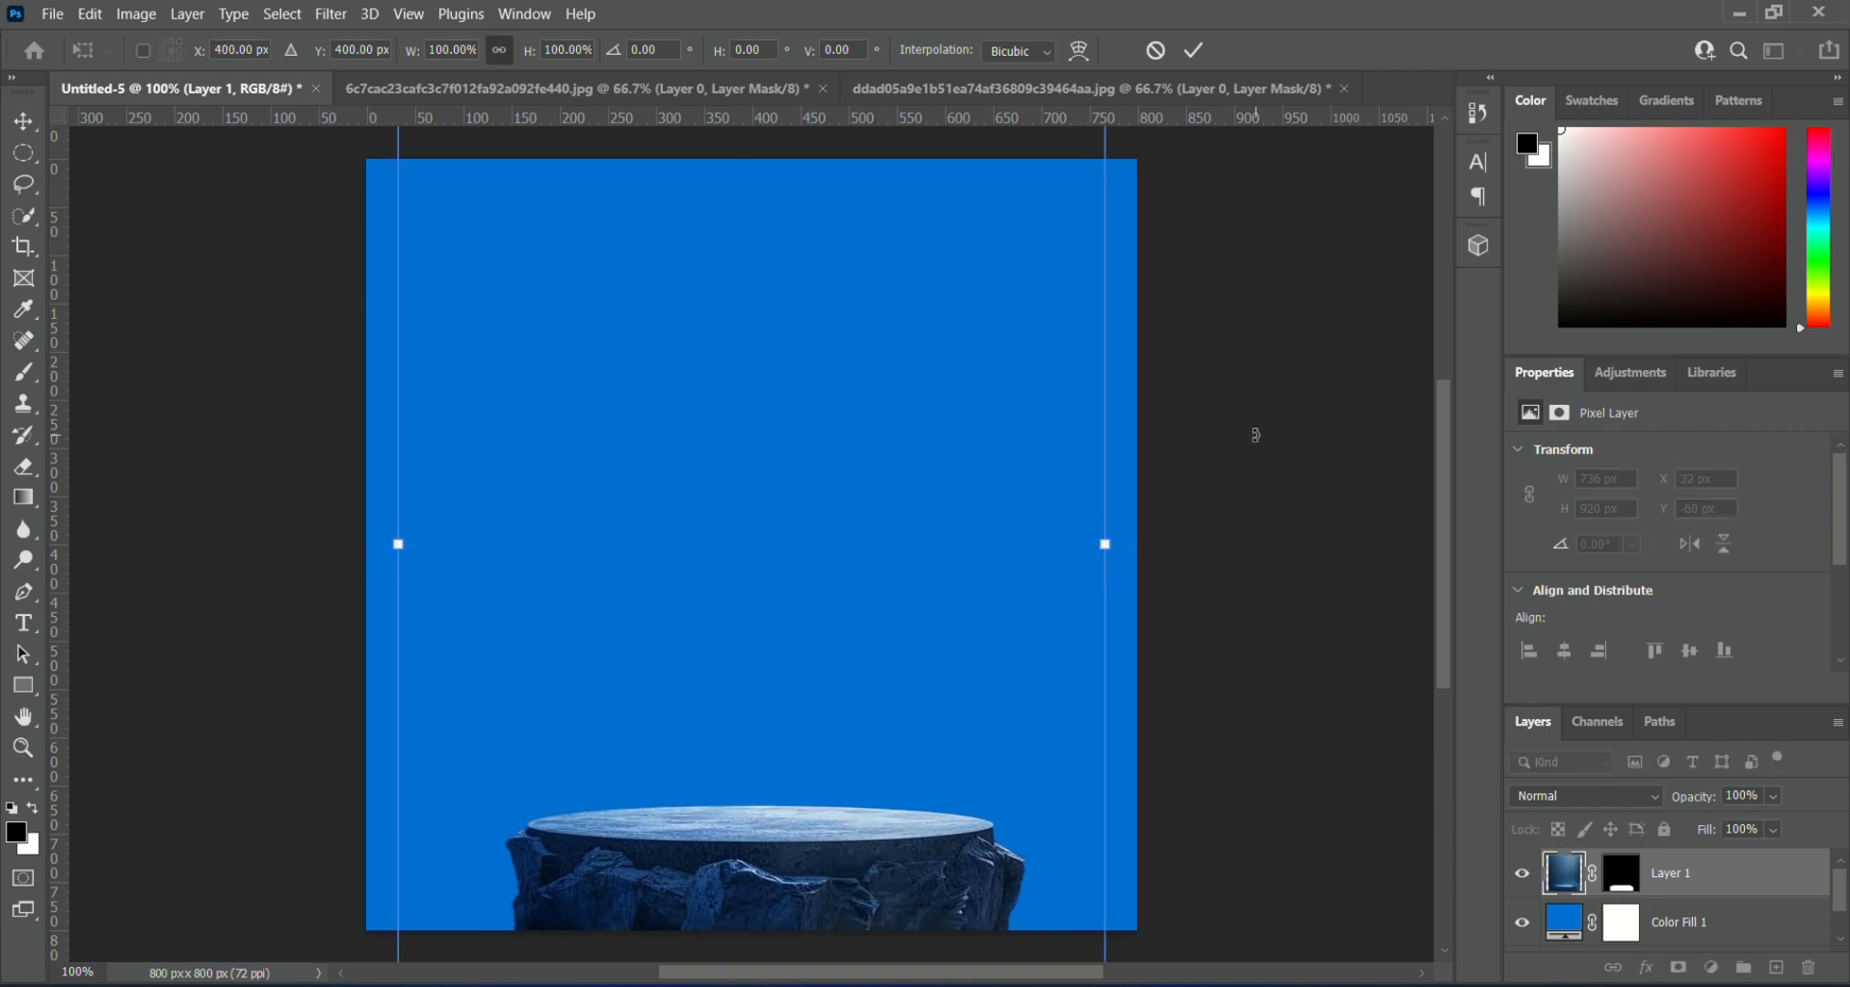
key("Return")
key("w")
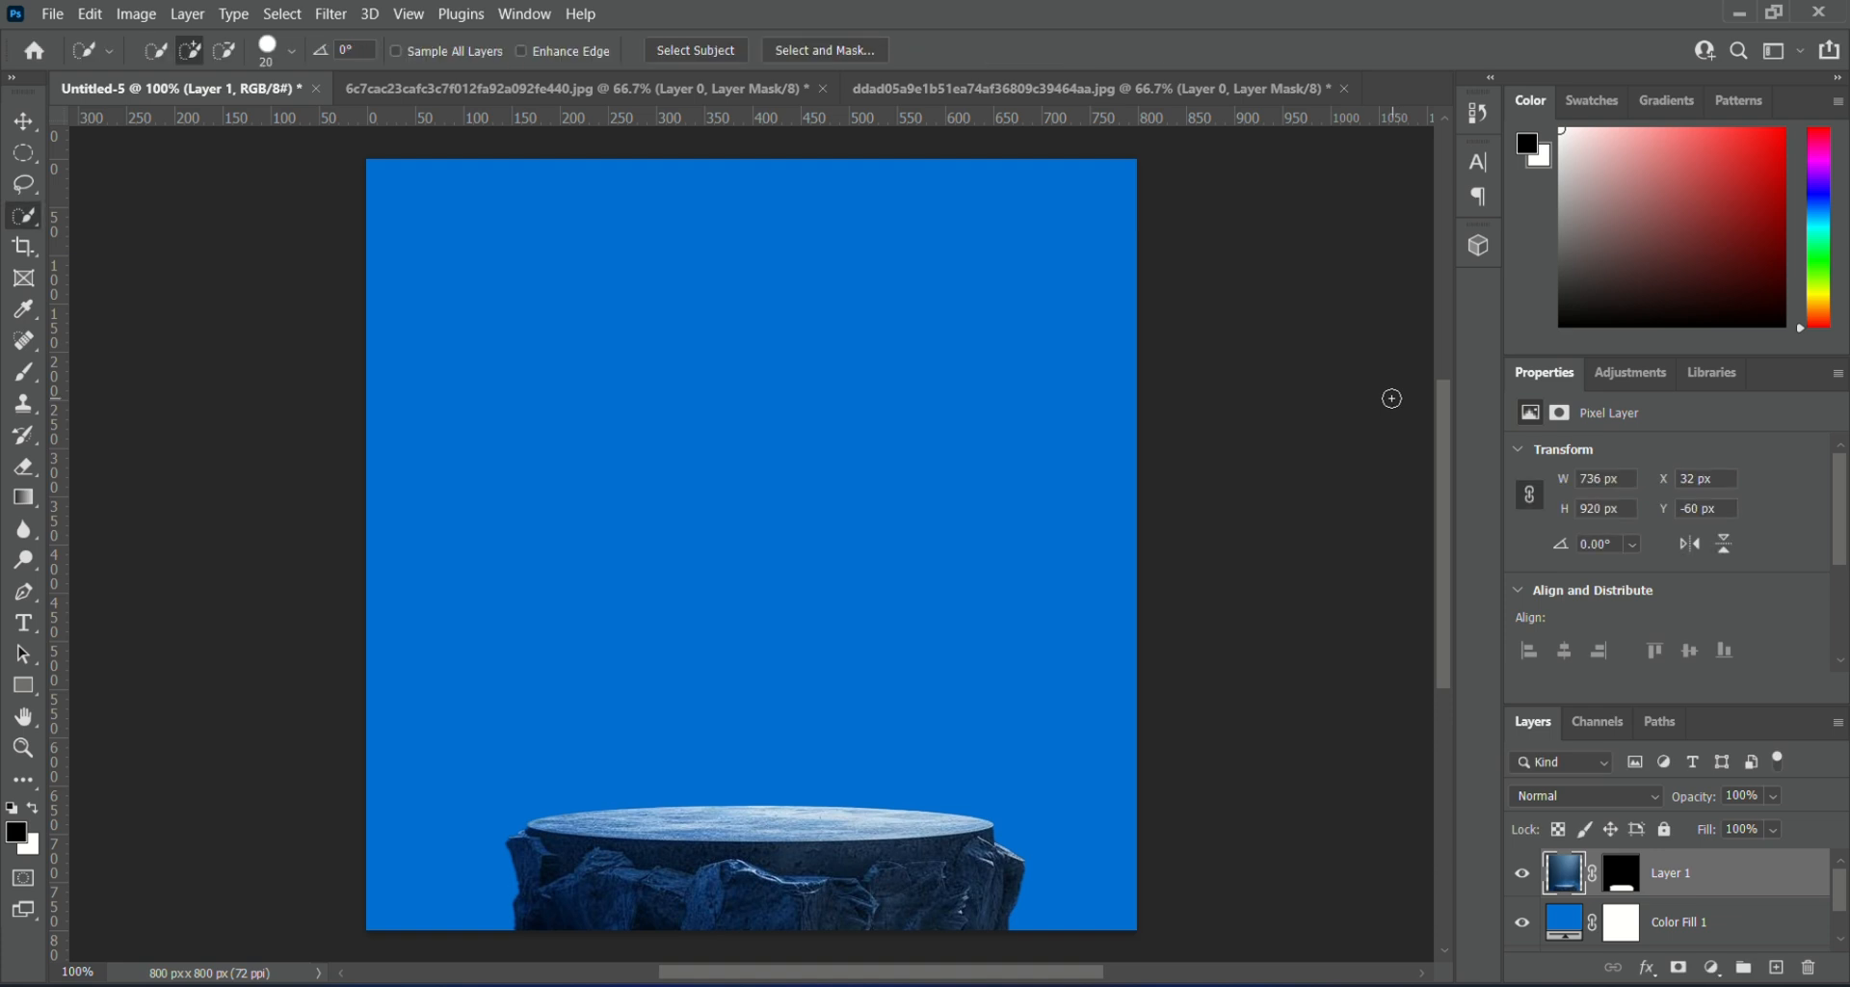
- Copy the masked perfume bottle layer from its image document into the Untitled-5 document
left_click(658, 89)
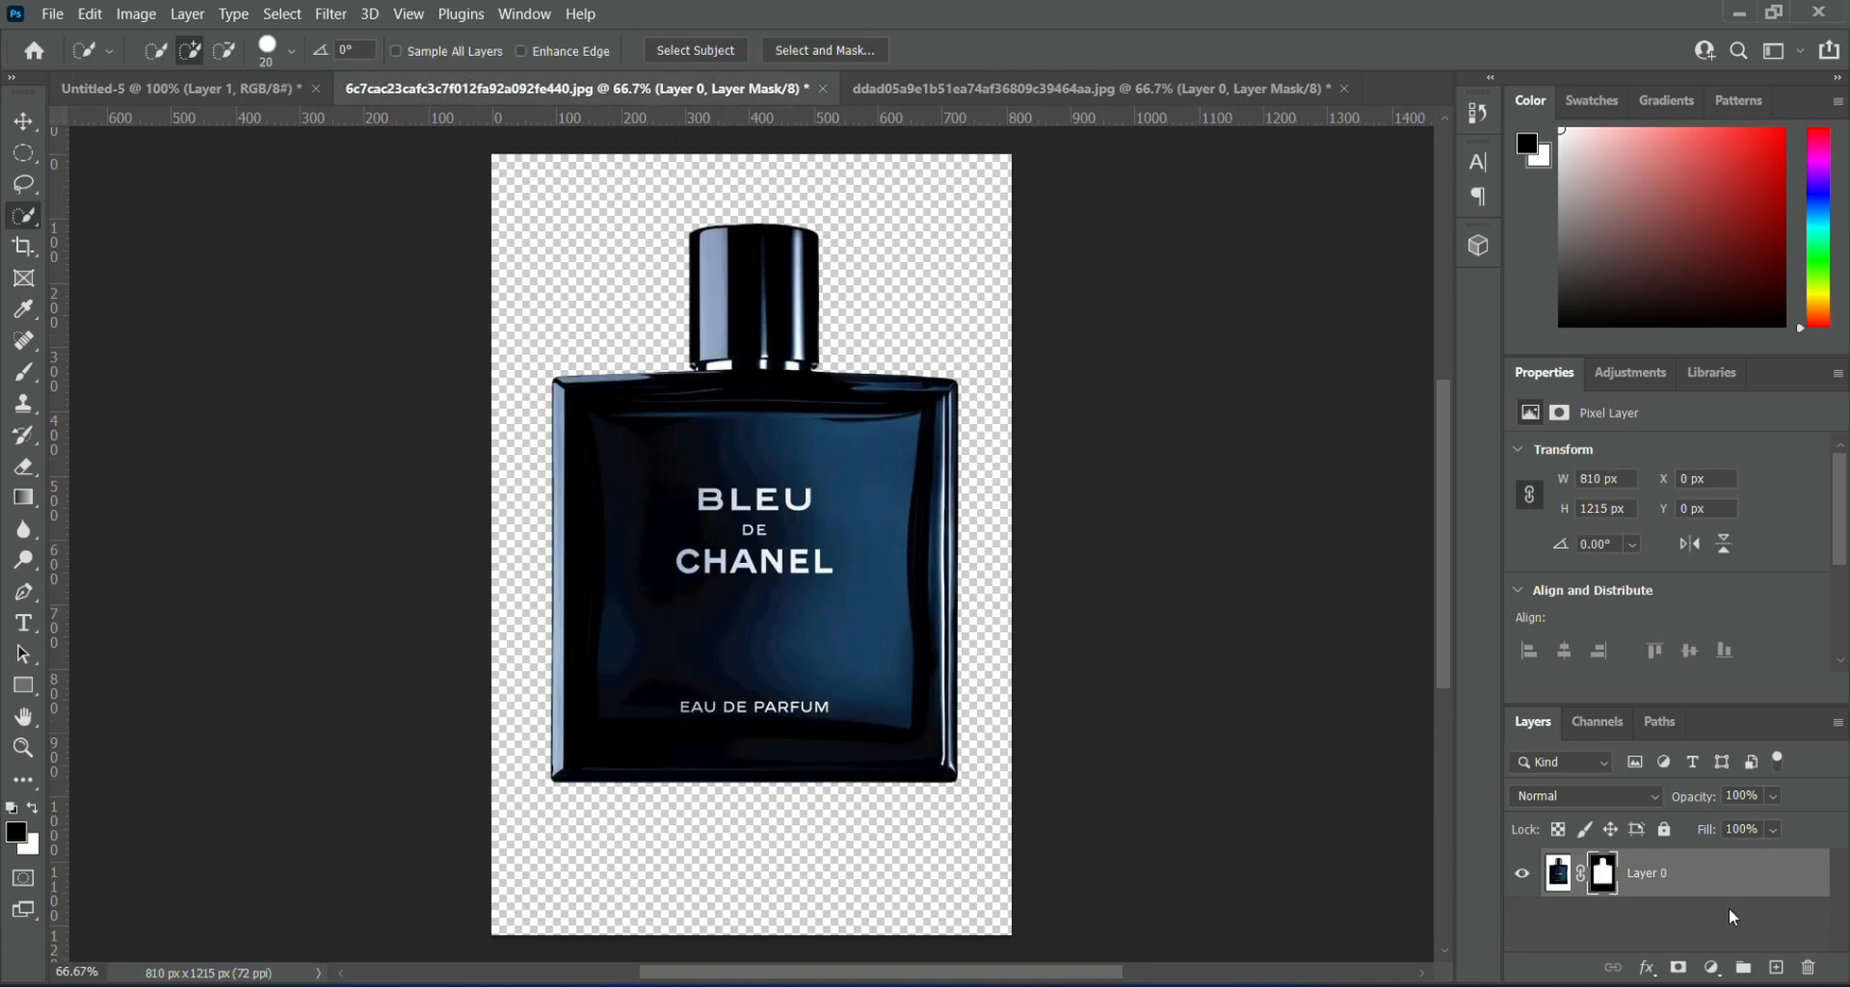
left_click_drag(1675, 877, 815, 706)
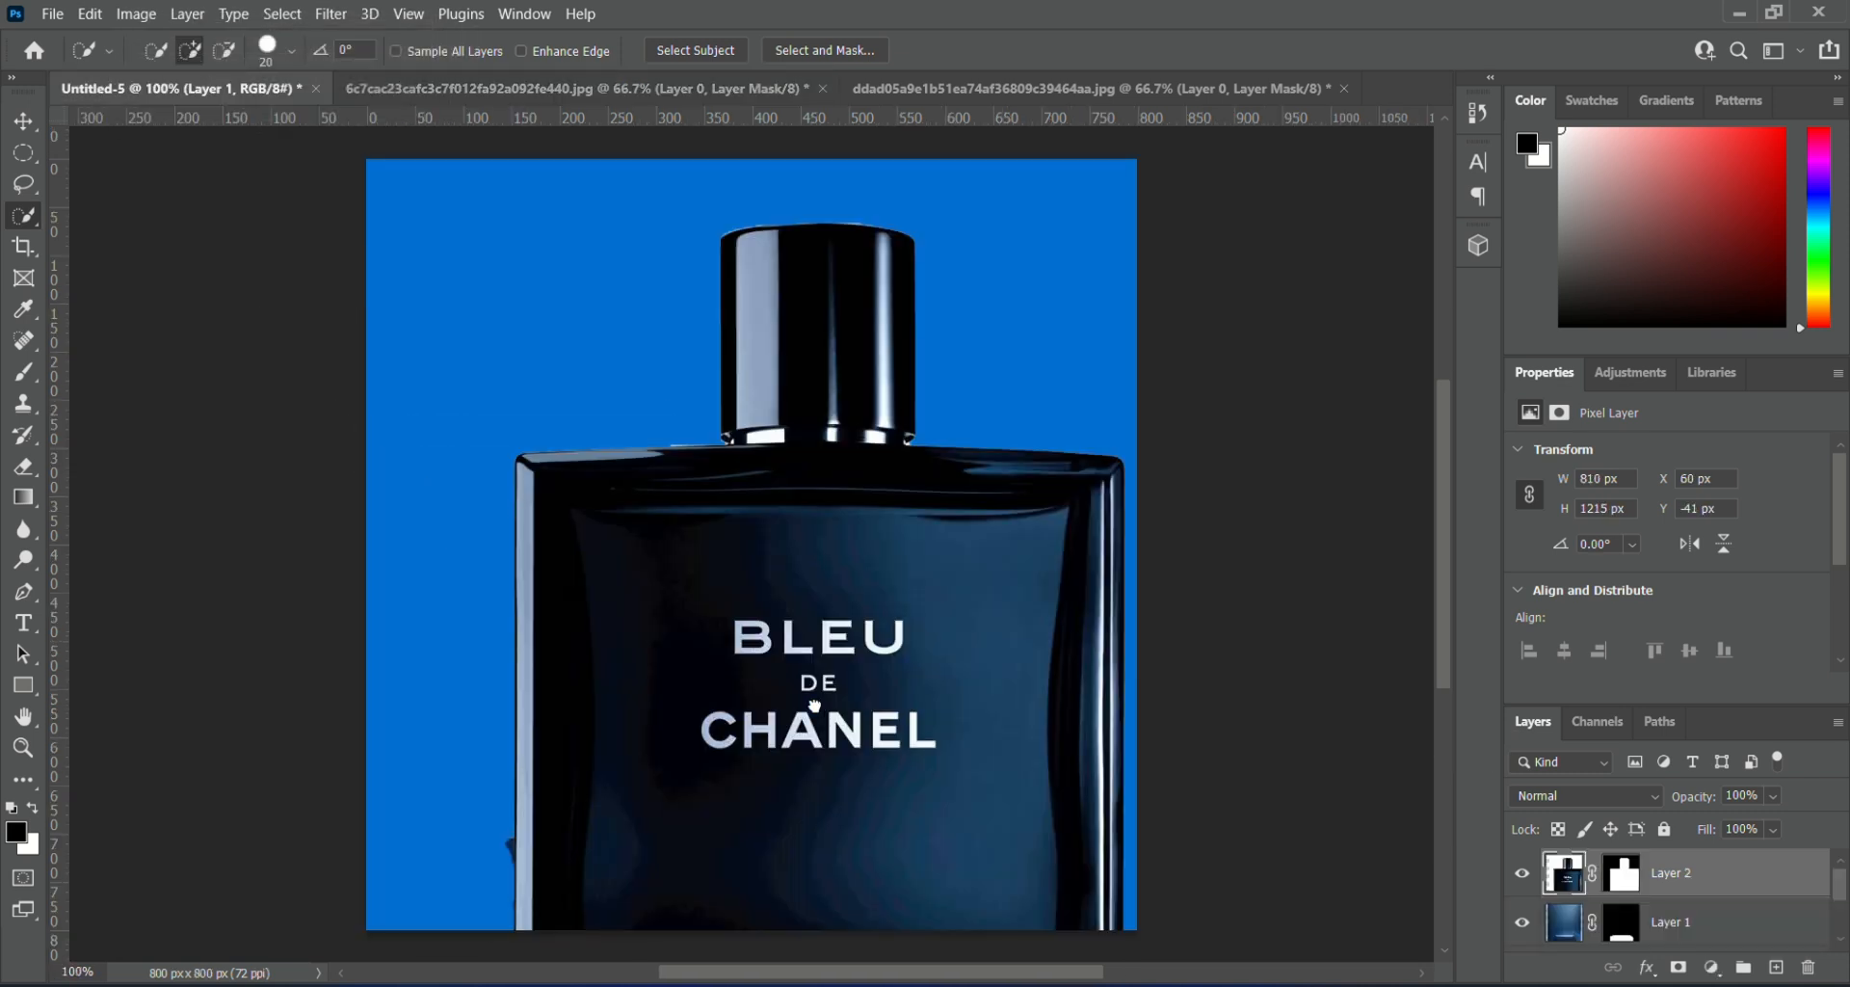
- Scale the perfume bottle to about 47% and stand it centered on the podium, at about X 400 px, Y 513 px
scroll(827, 662, "down", 1)
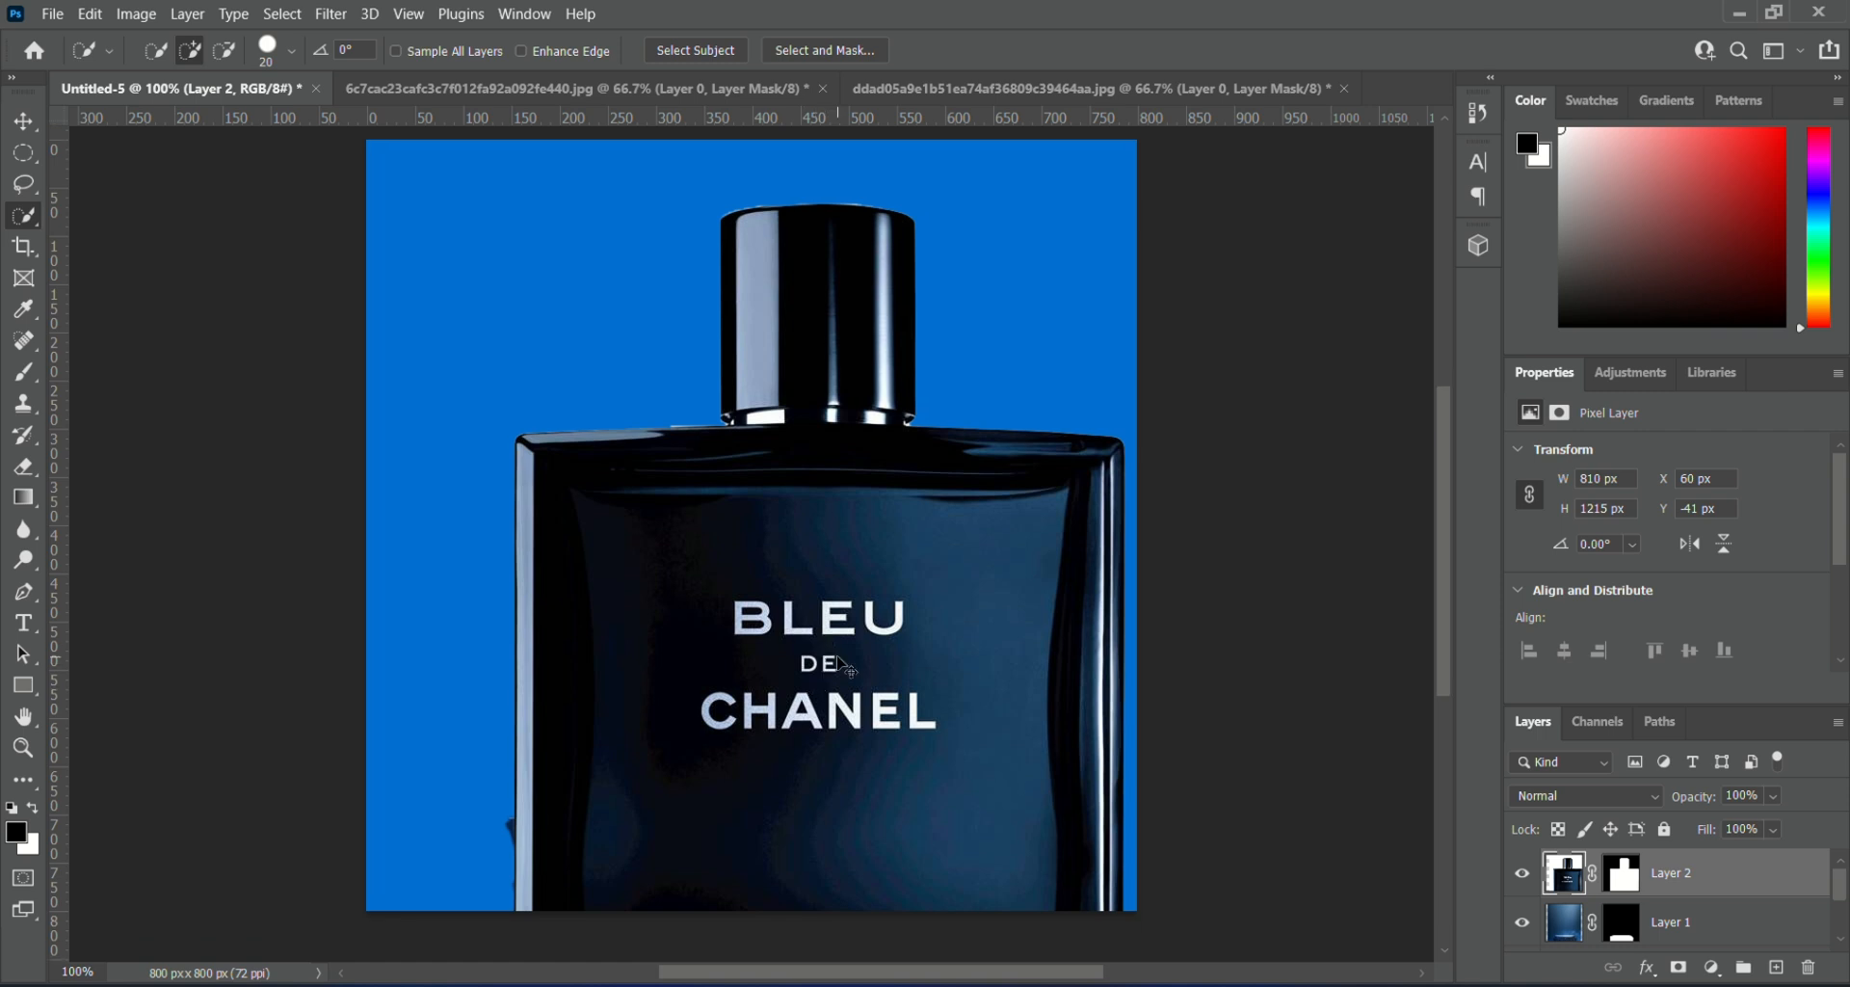
key("ctrl+minus")
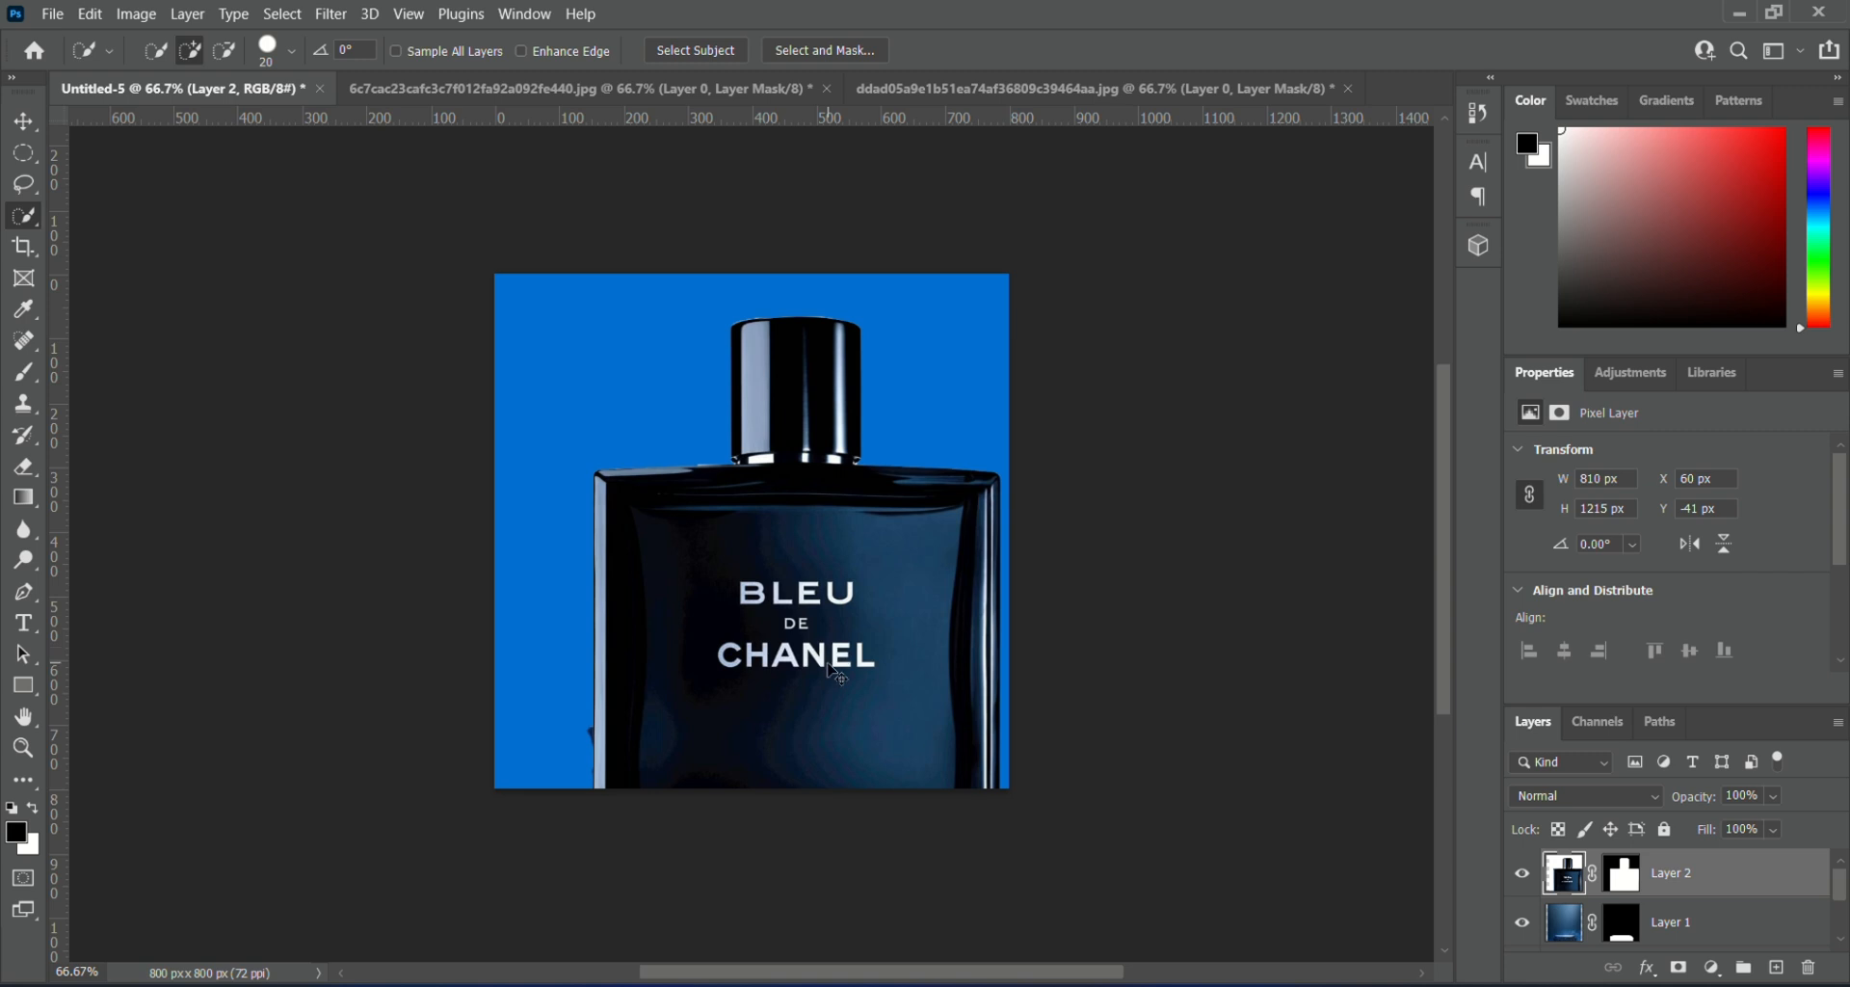
key("ctrl+t")
left_click_drag(864, 610, 847, 600)
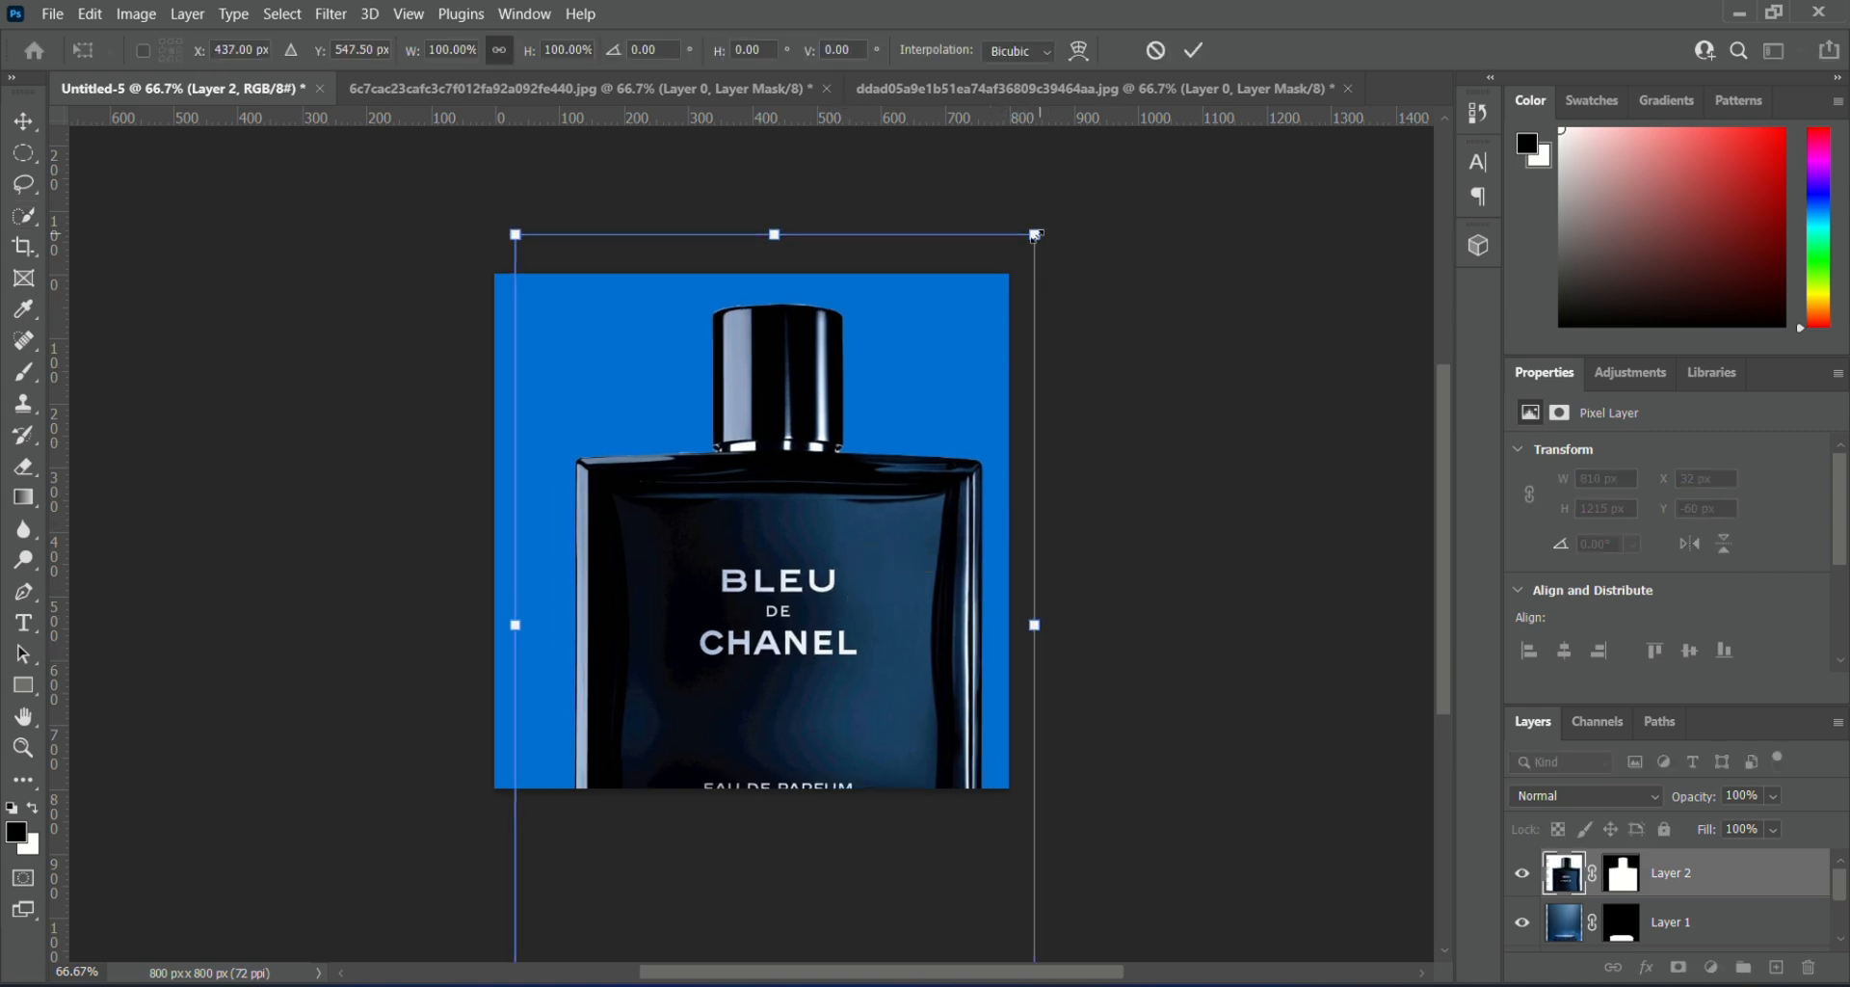
left_click_drag(1027, 243, 844, 473)
left_click_drag(702, 640, 785, 439)
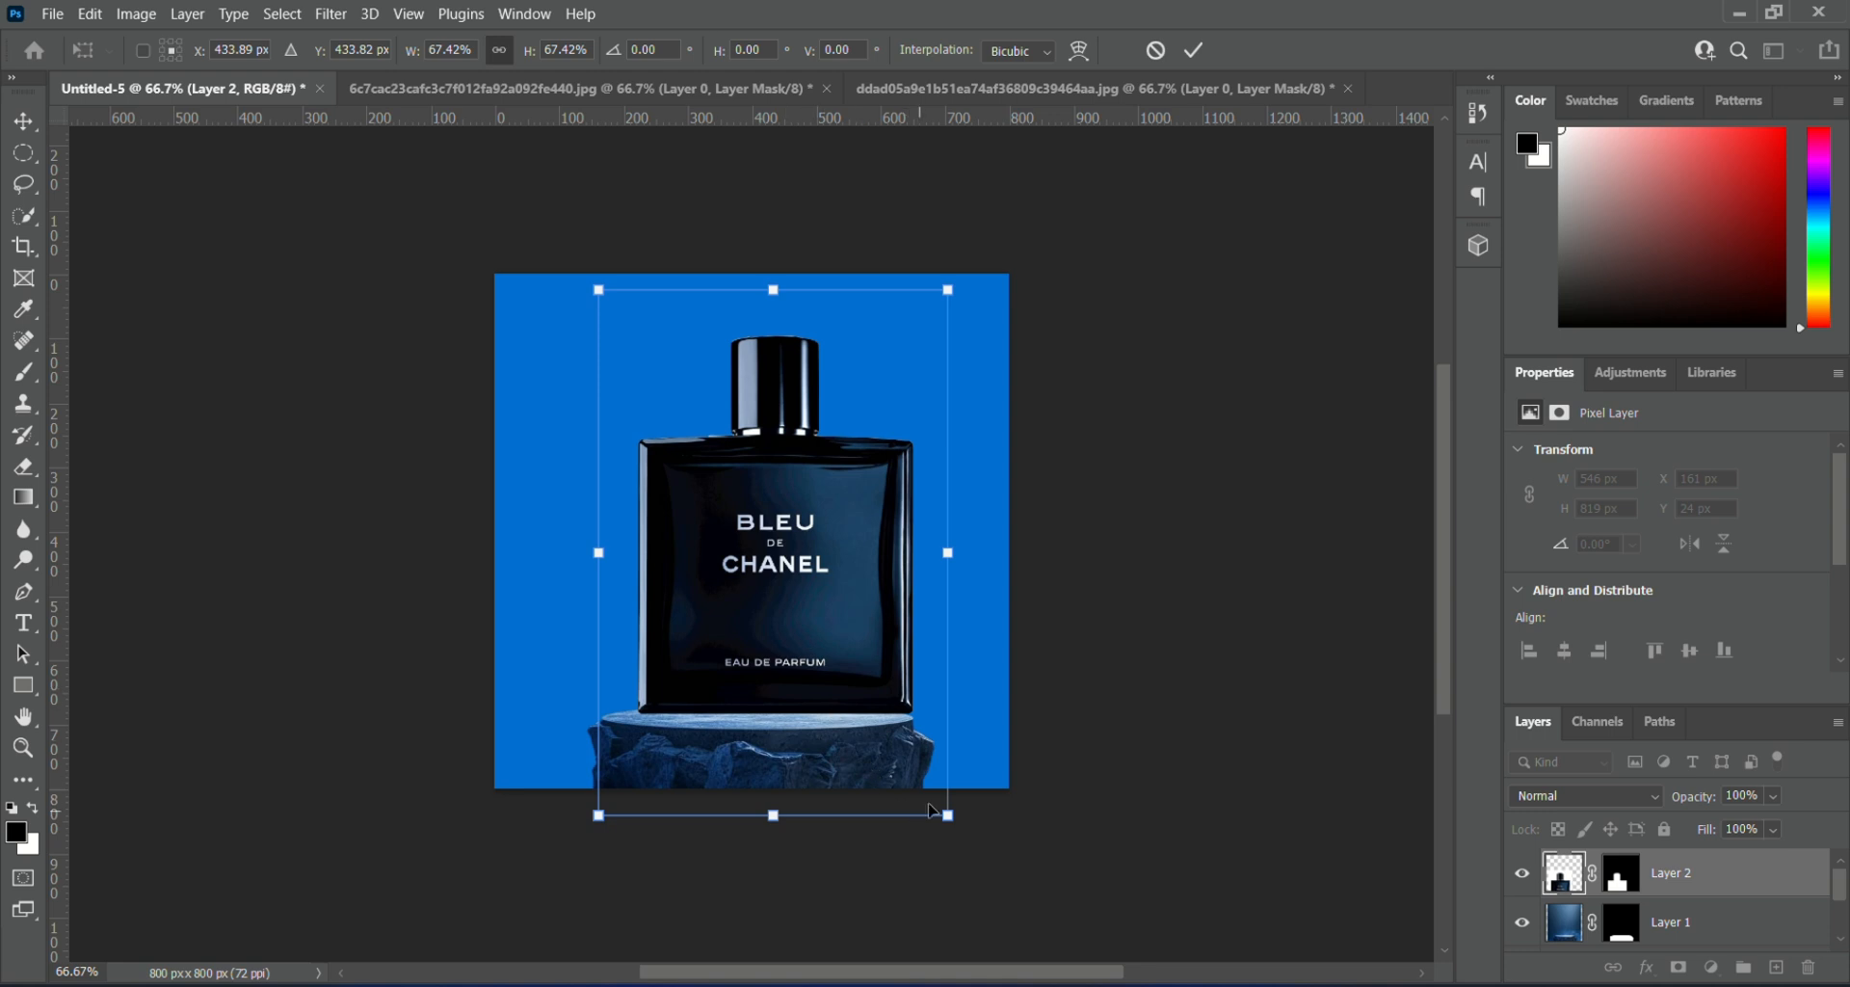
left_click_drag(949, 805, 871, 631)
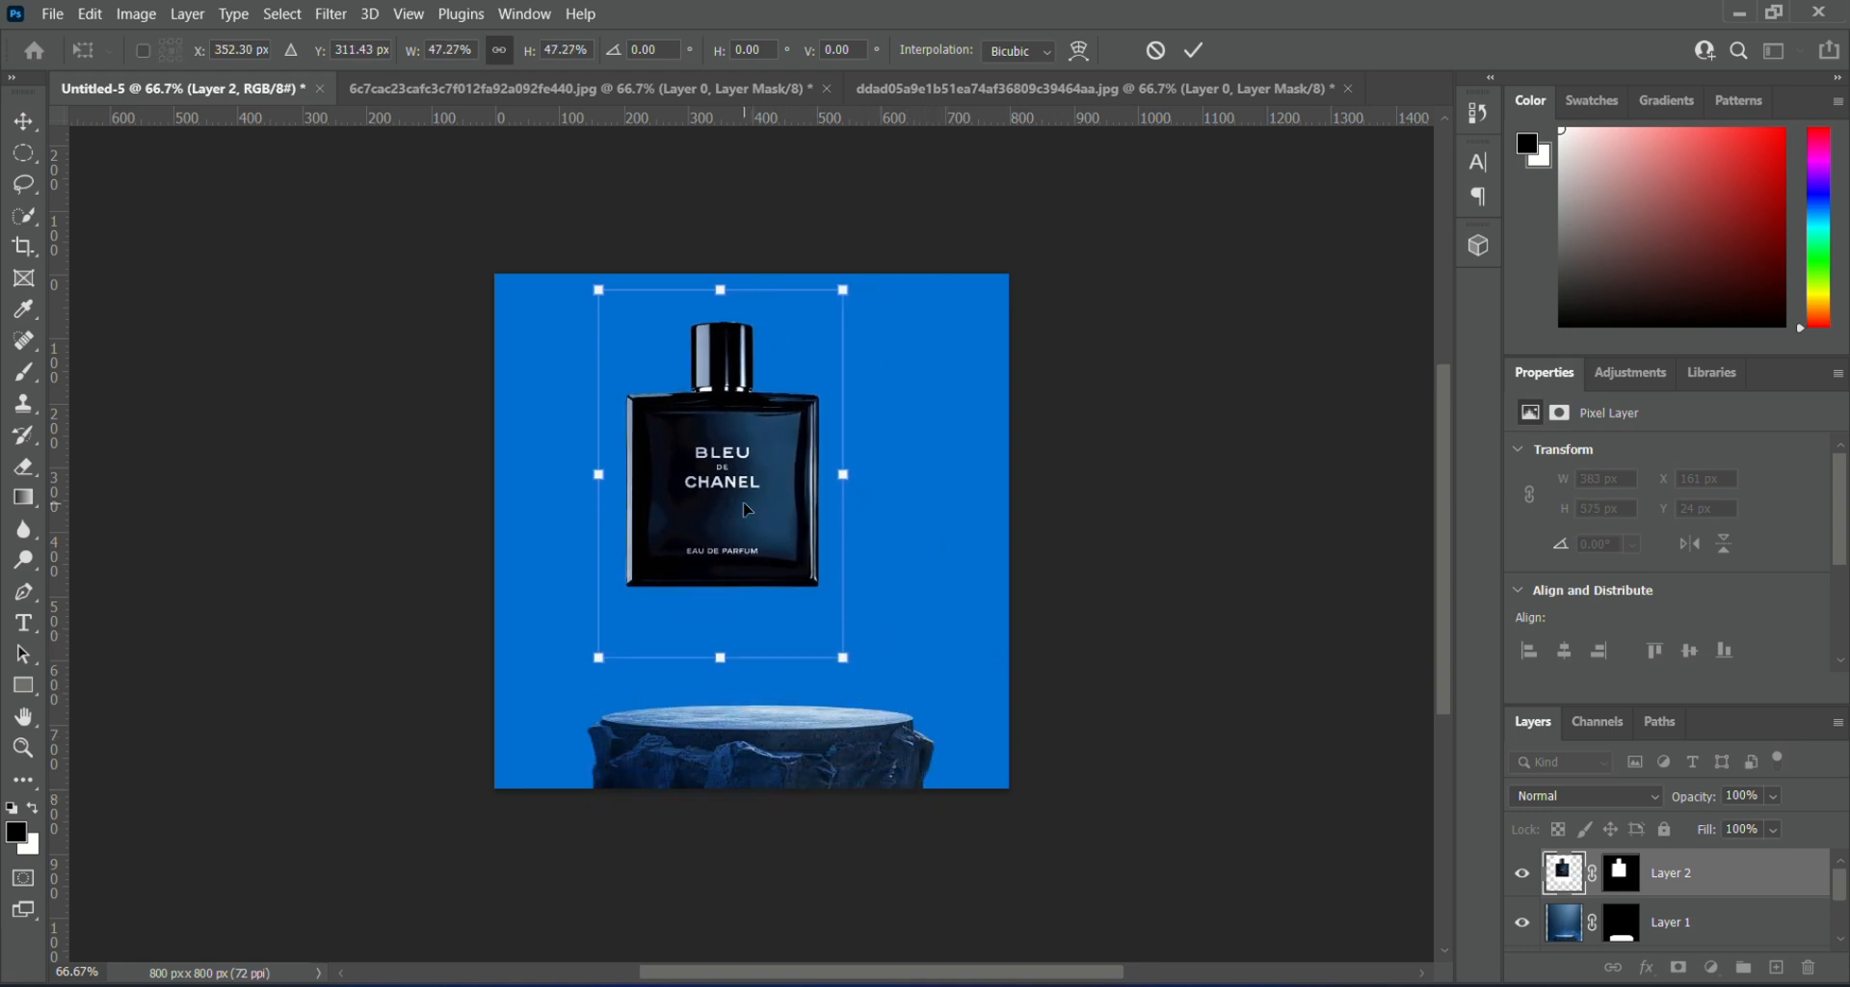
left_click_drag(747, 509, 783, 643)
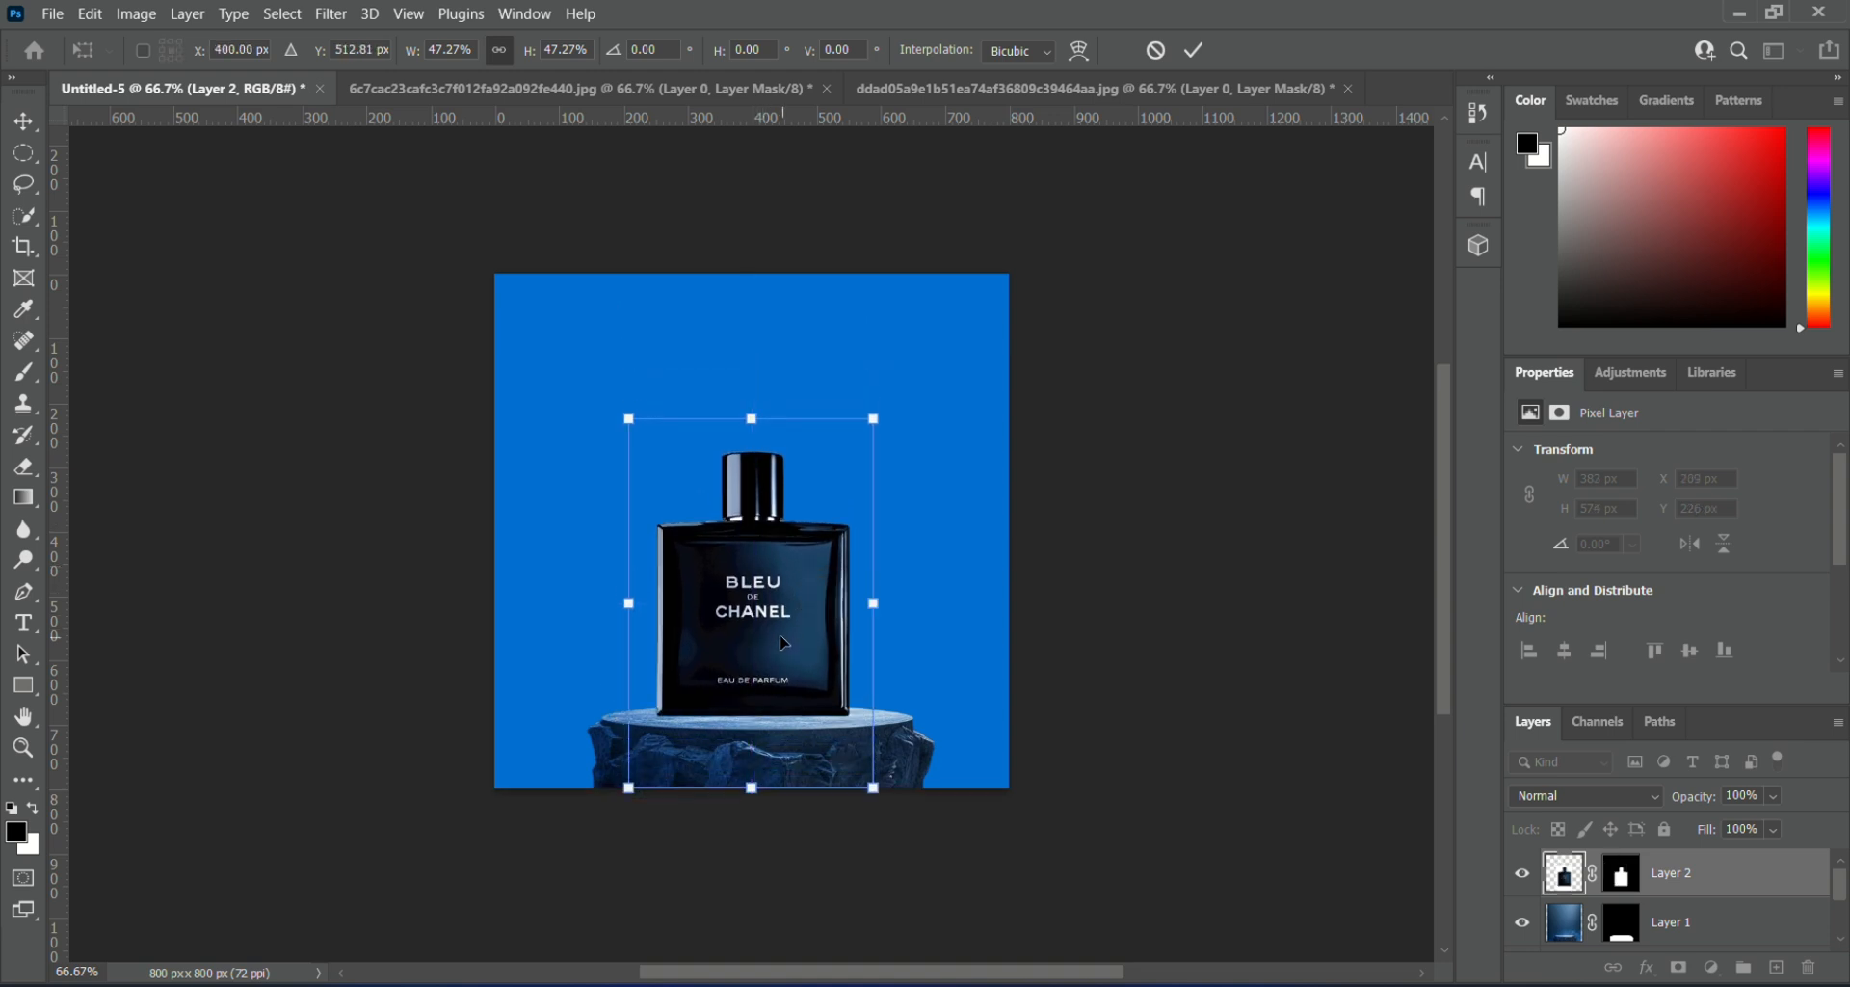
key("Return")
key("w")
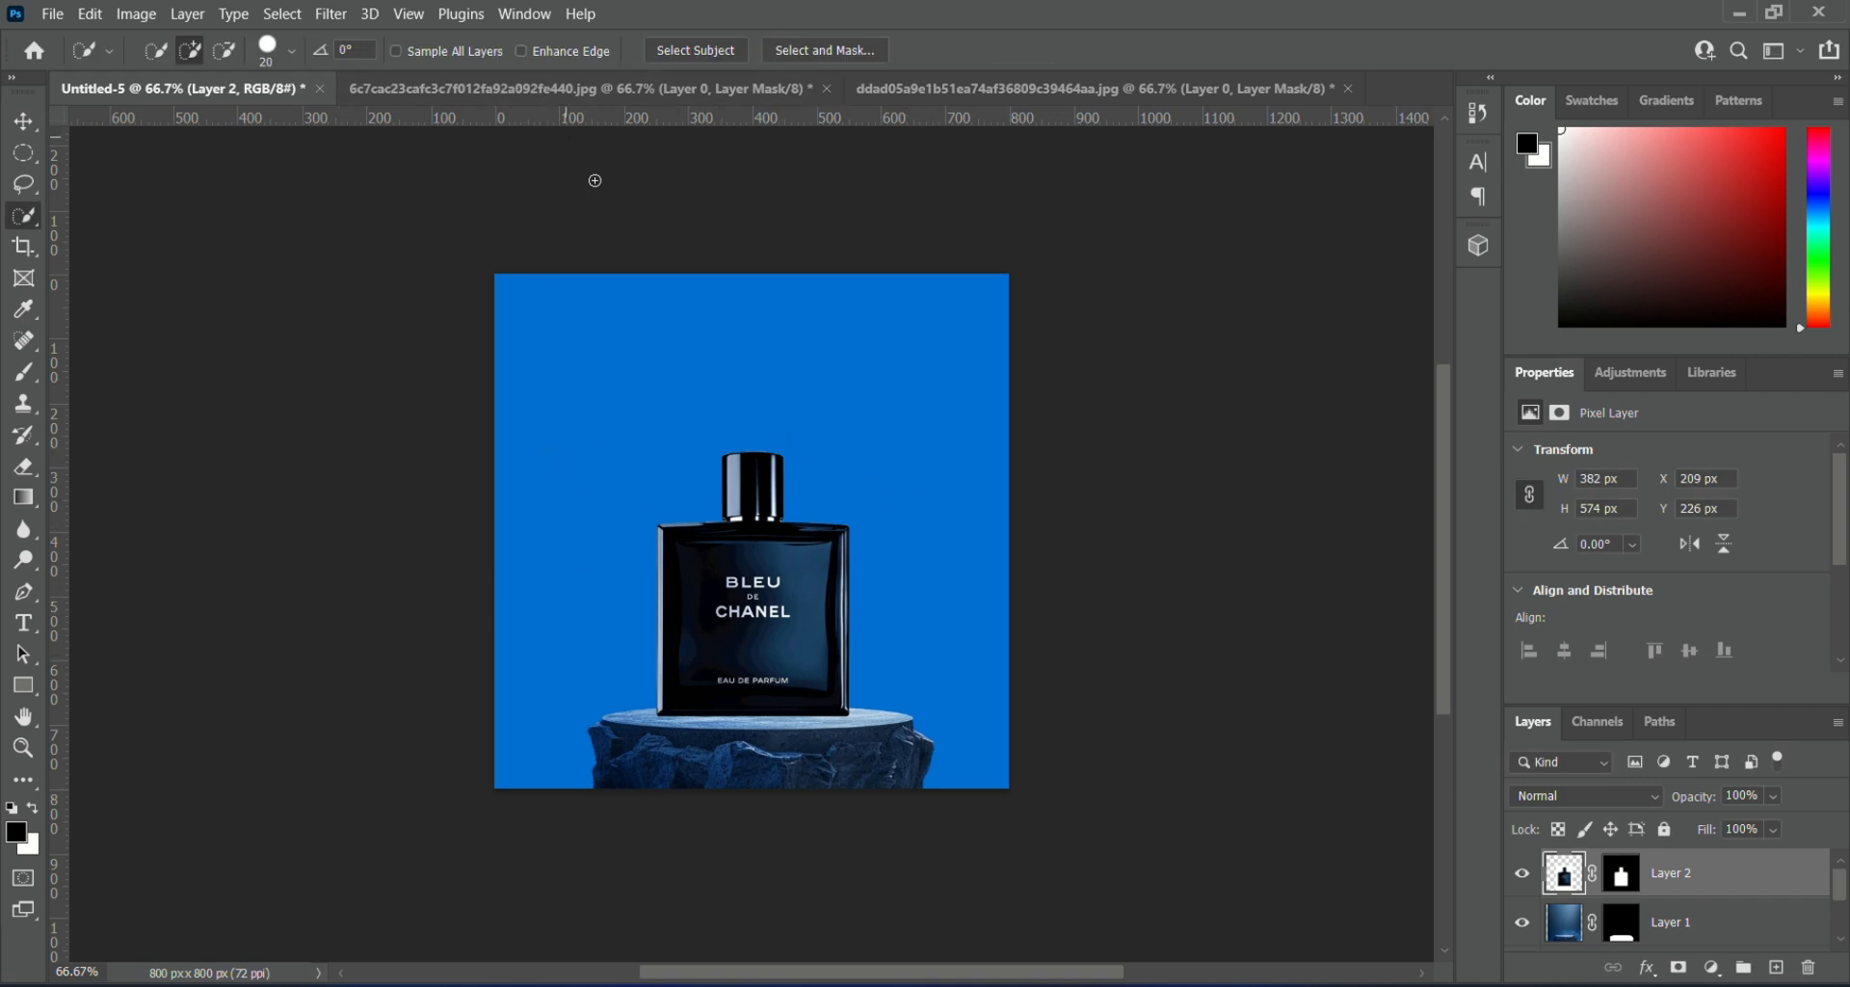
- Change the Color Fill 1 layer's color to the darker blue #035098
scroll(1542, 901, "down", 2)
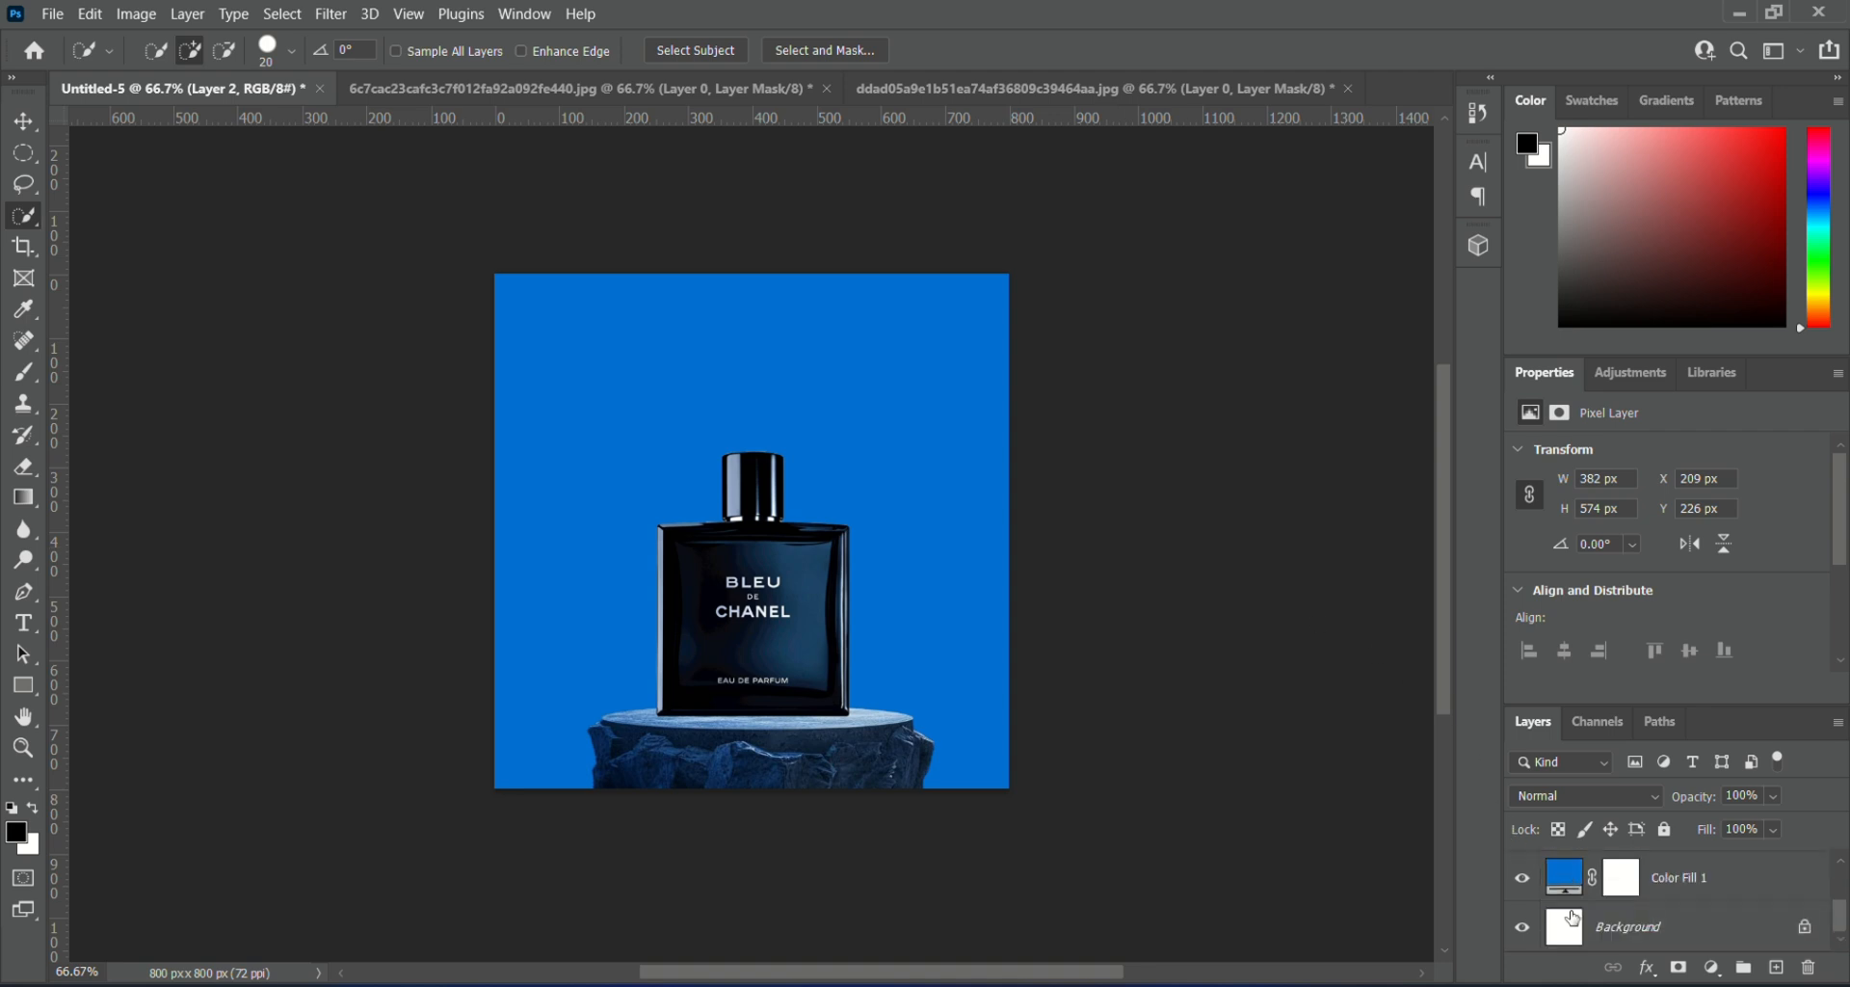
double_click(1559, 878)
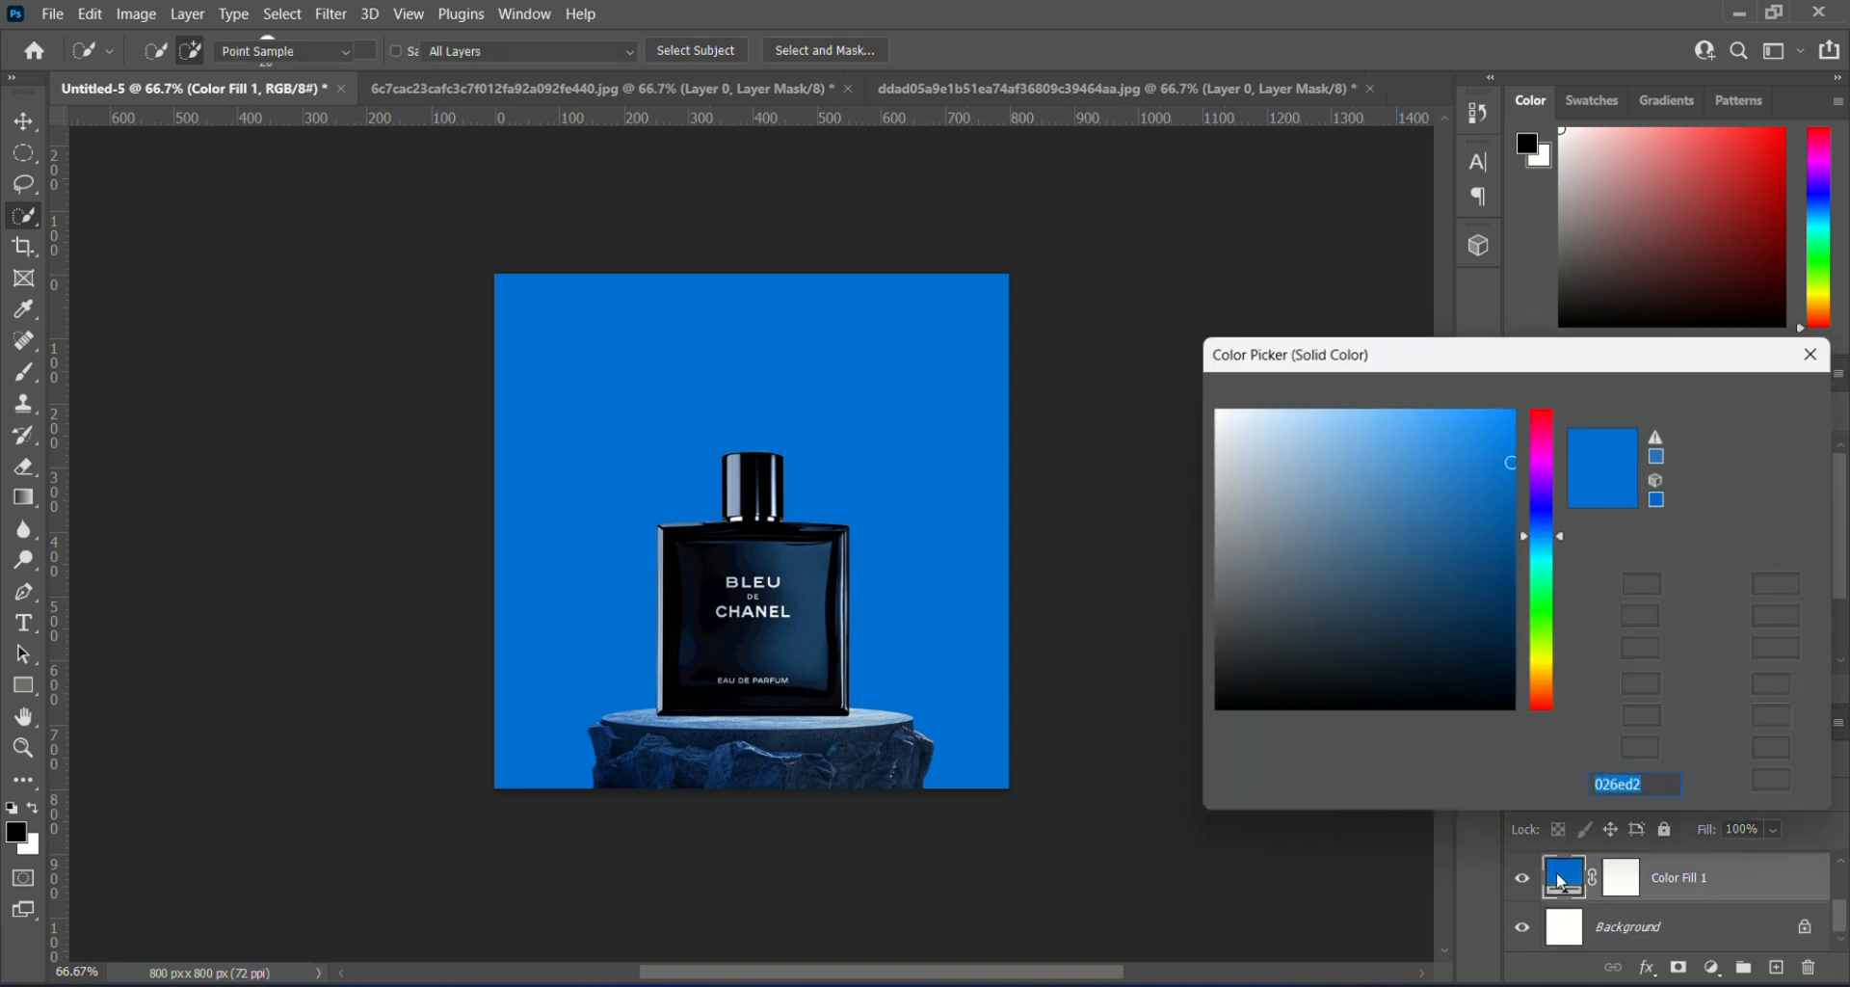
type("03529b")
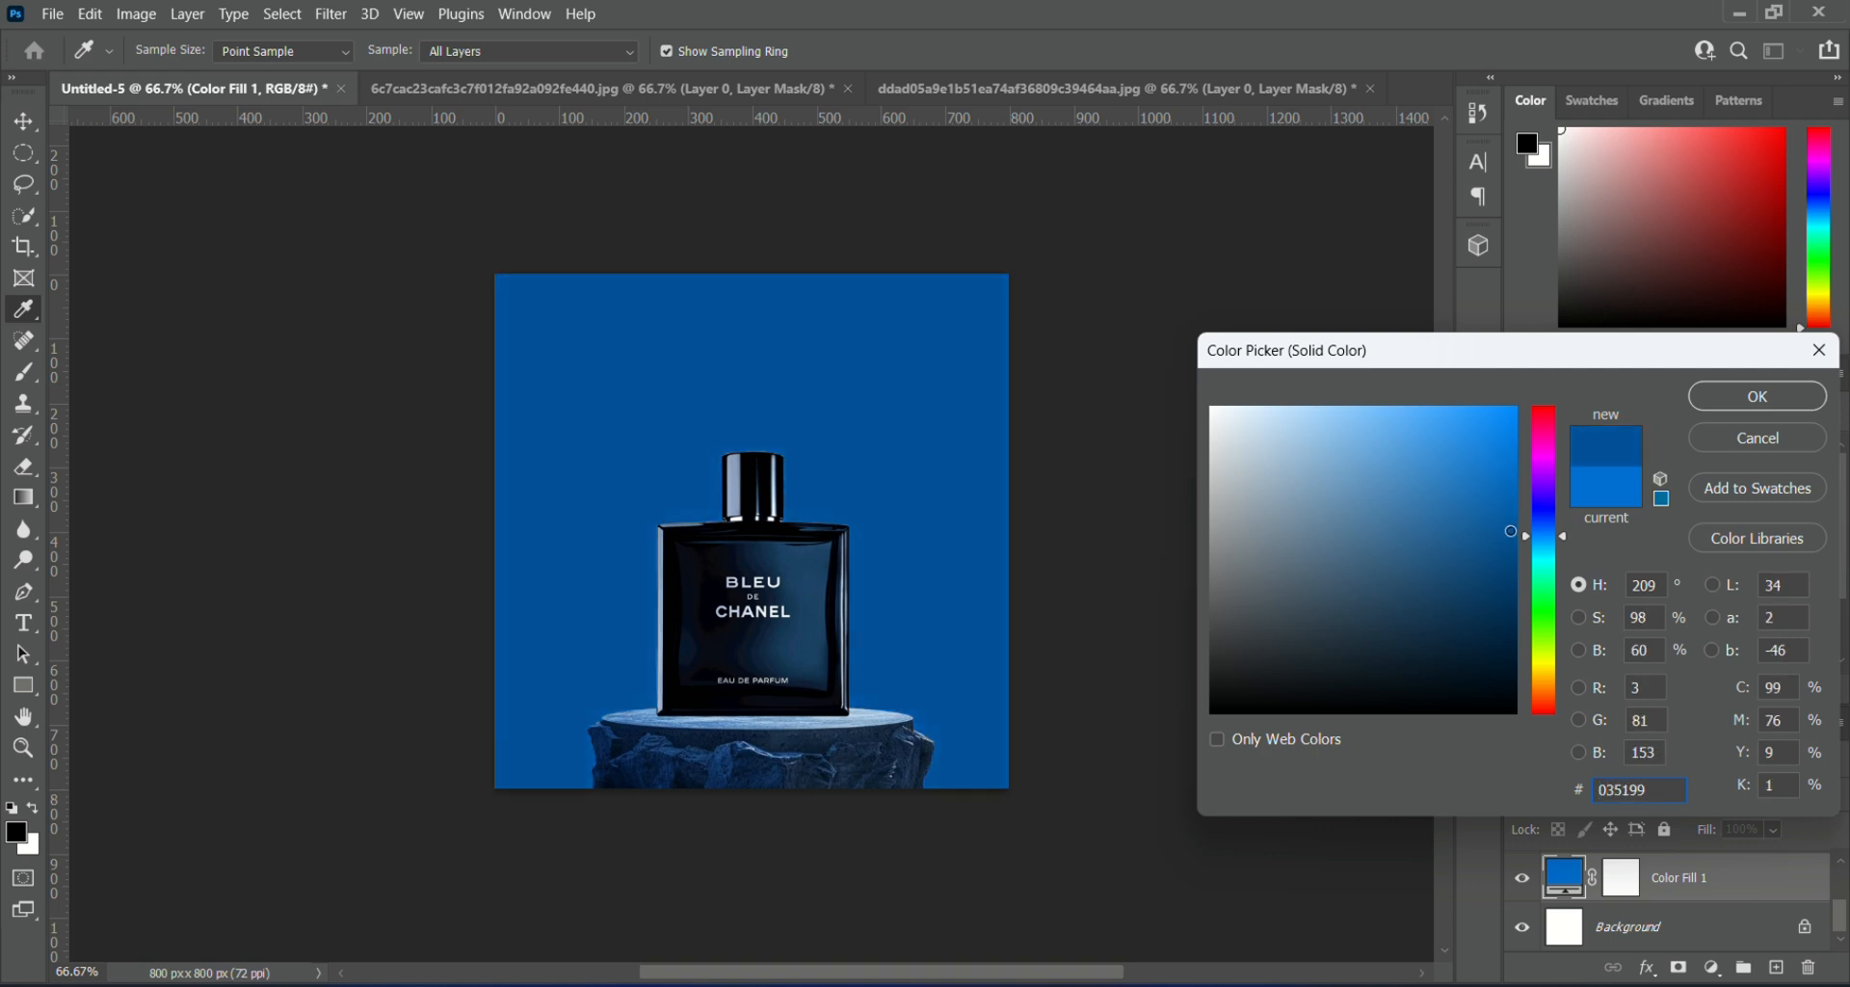
left_click(1512, 530)
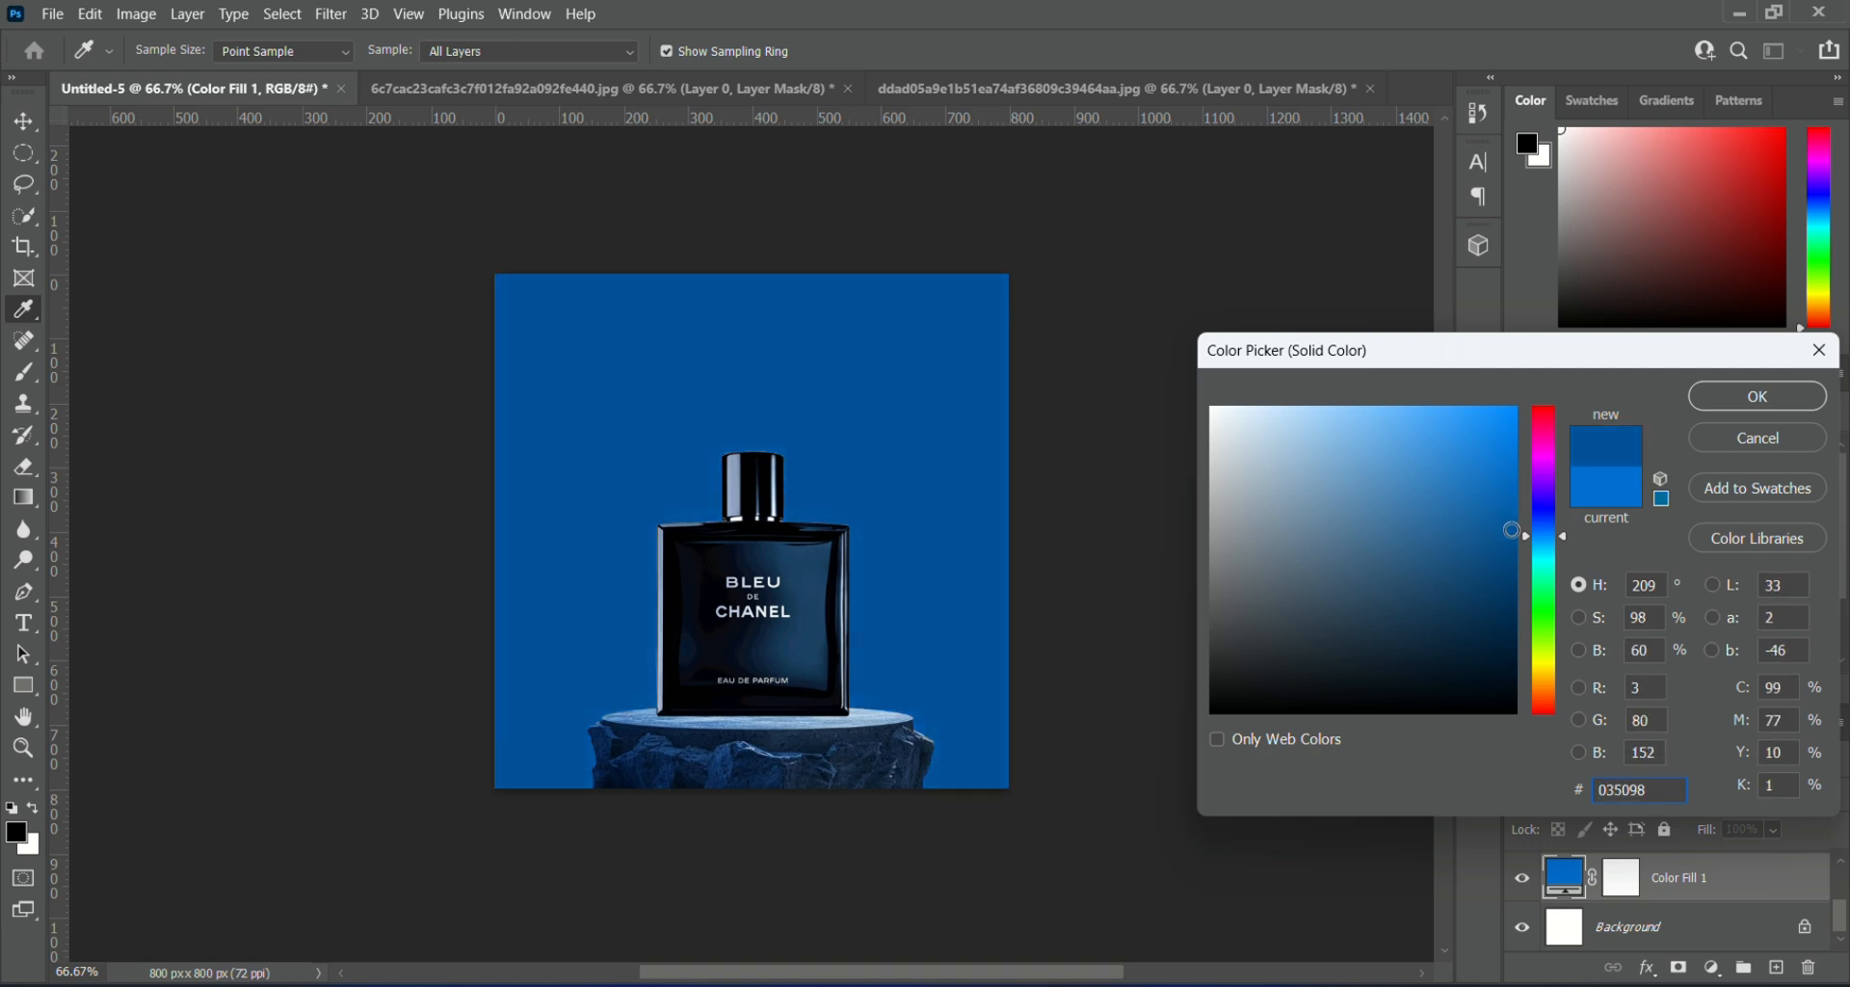
left_click(1727, 410)
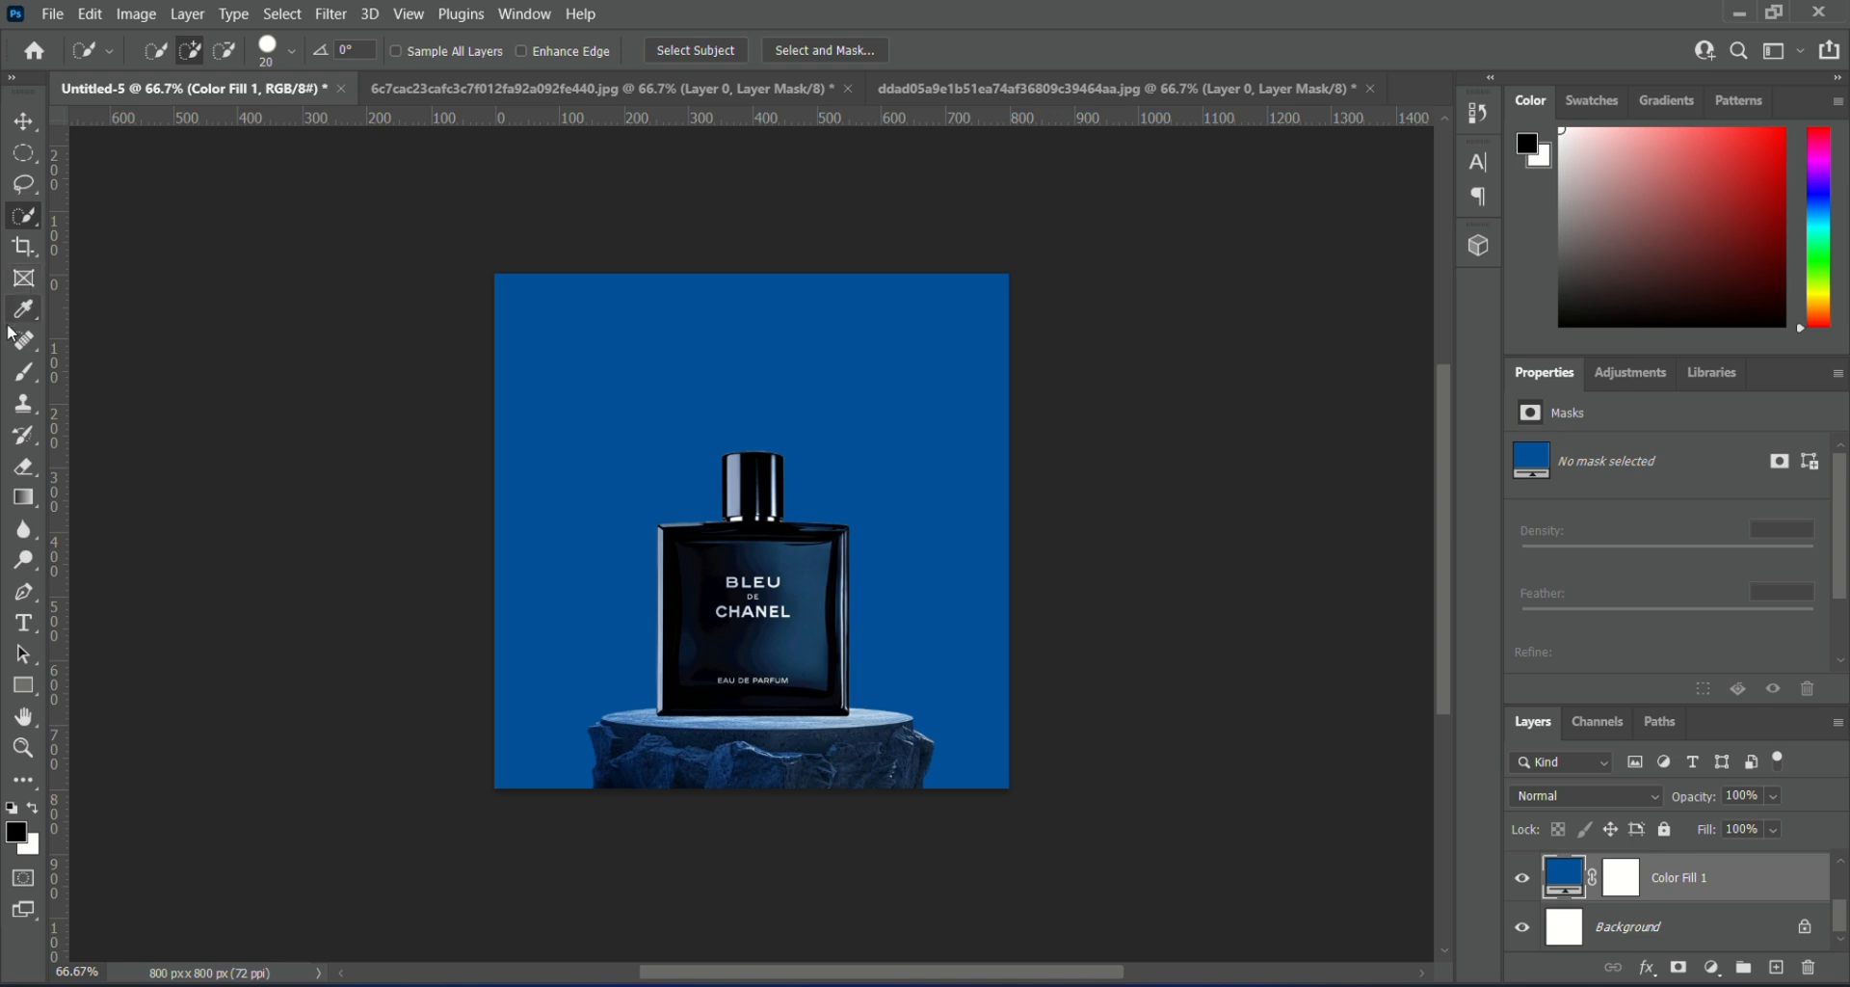
- Rasterize the Color Fill 1 layer so that it can be painted with the Brush tool
left_click(23, 383)
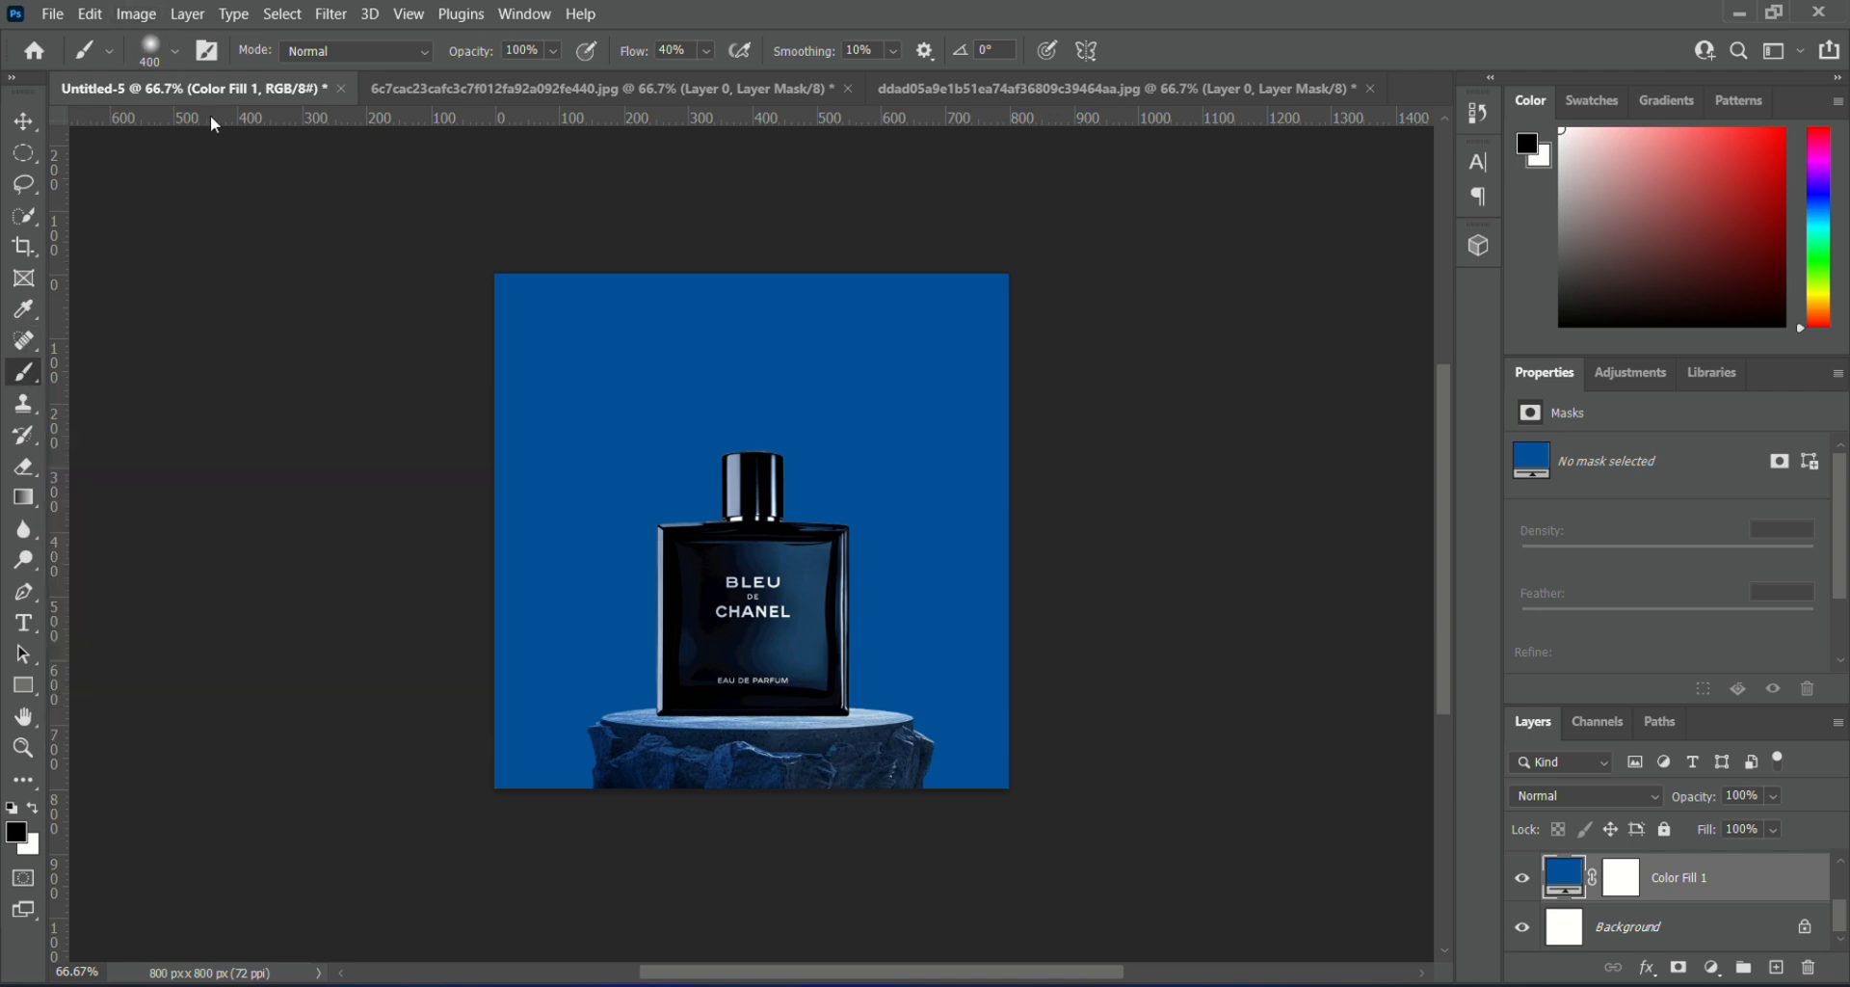
left_click(523, 397)
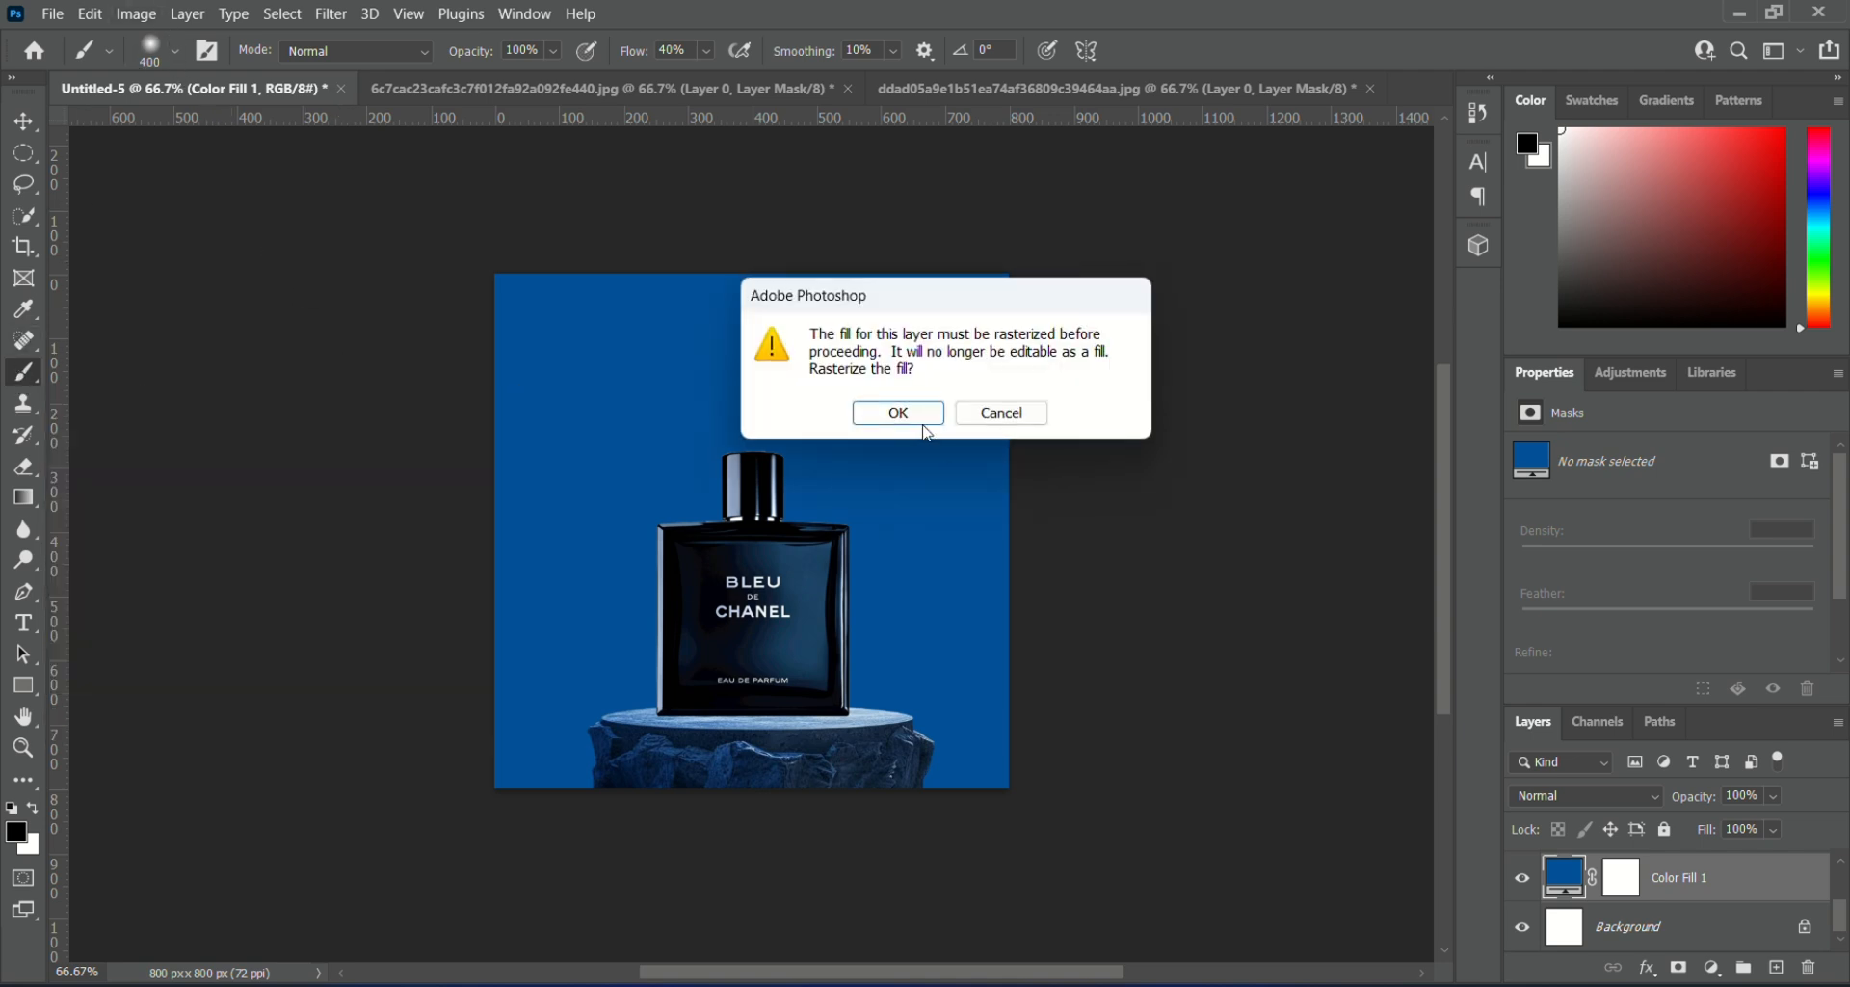
left_click(910, 413)
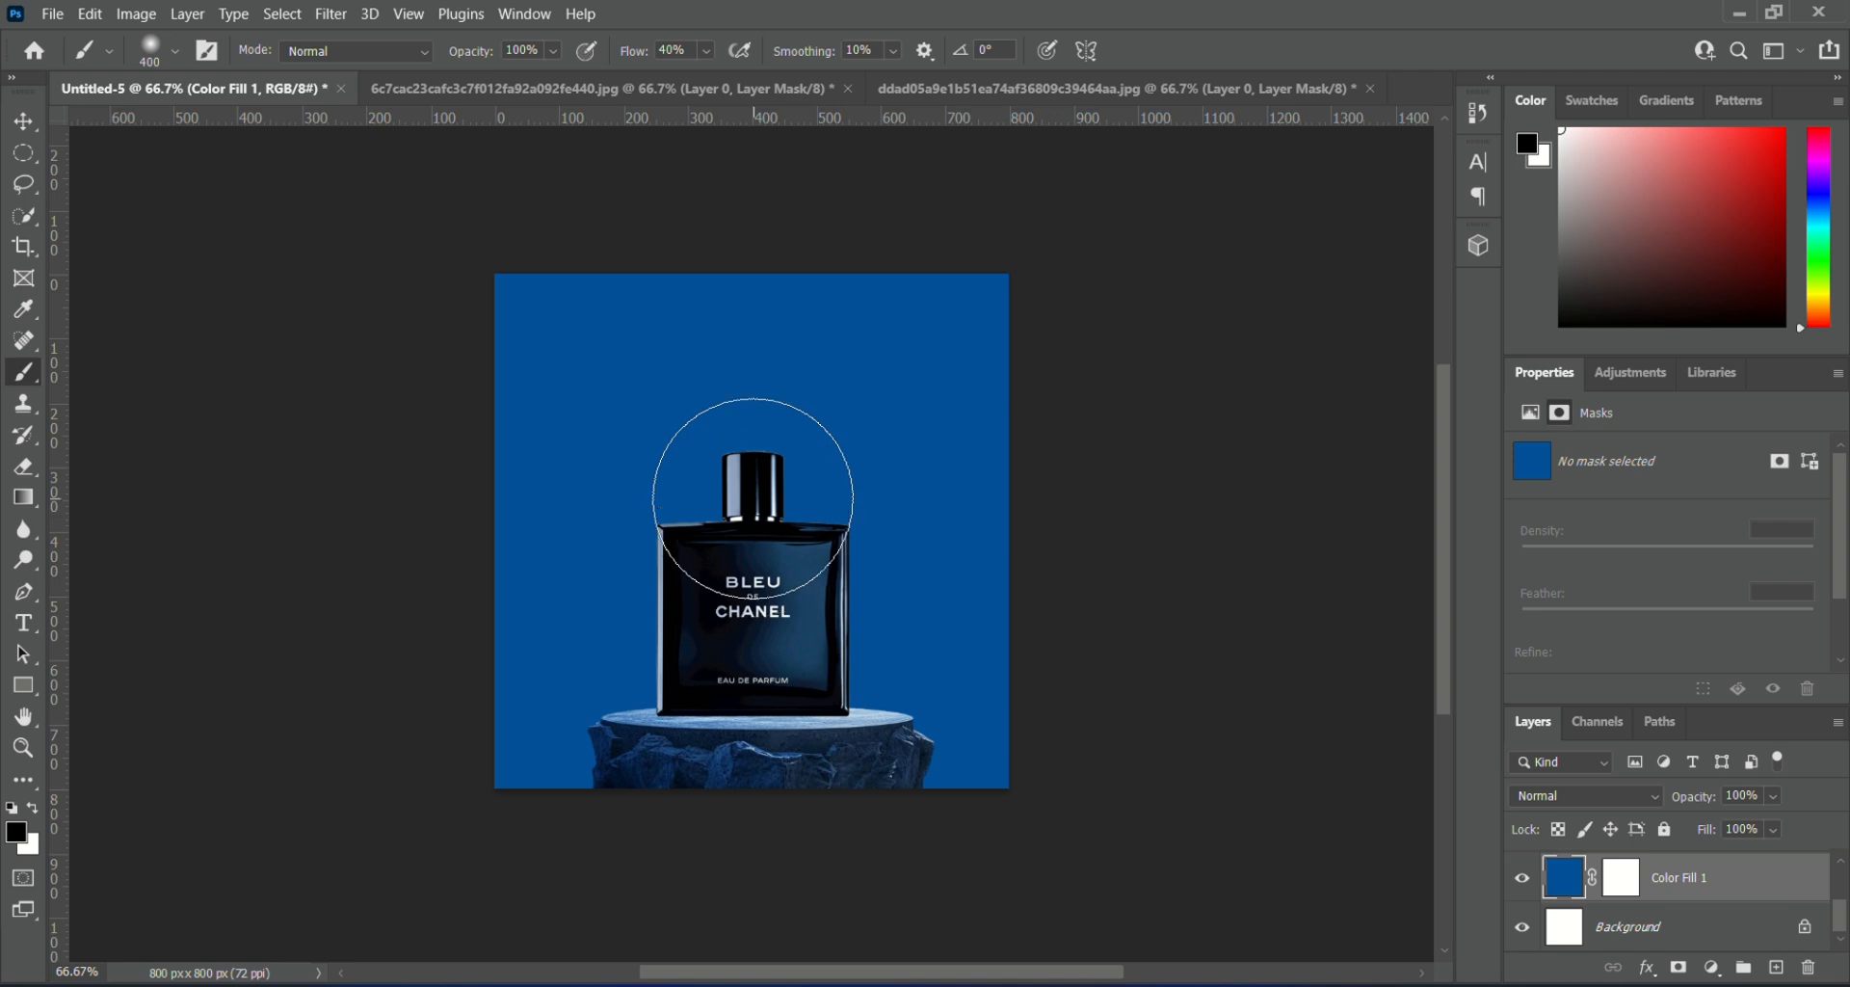
left_click(753, 498)
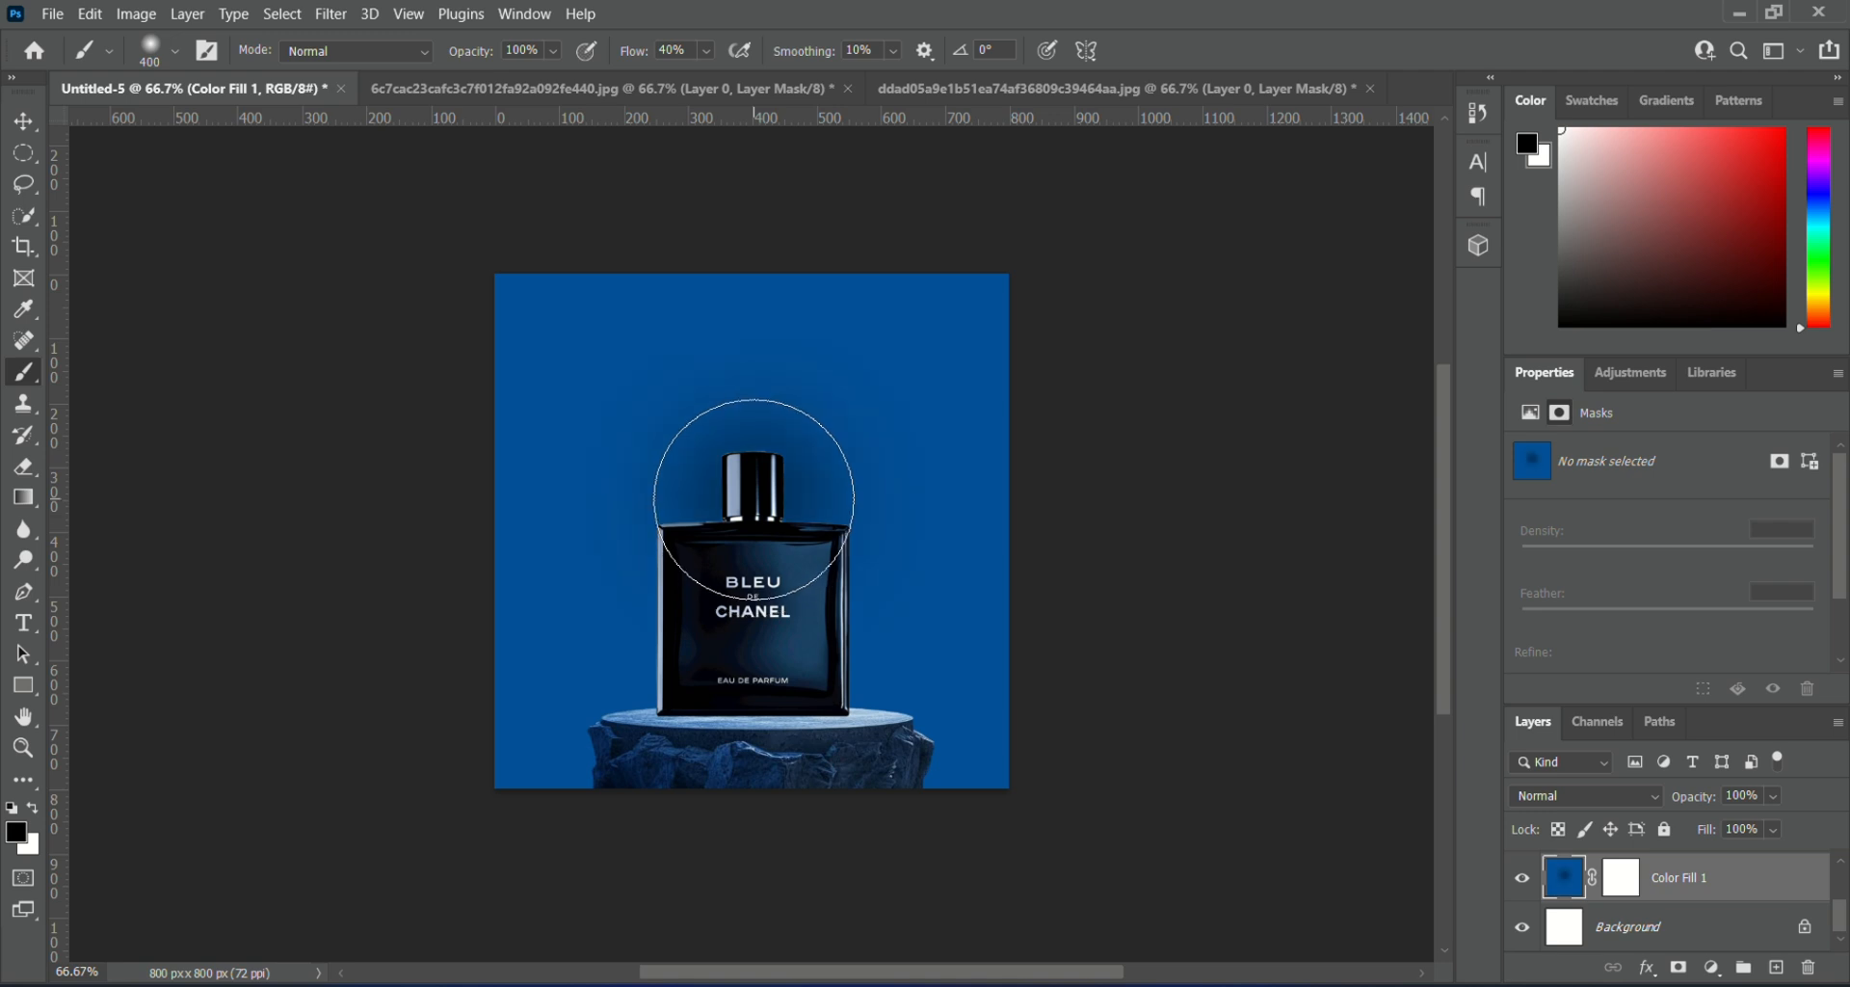
left_click(754, 501)
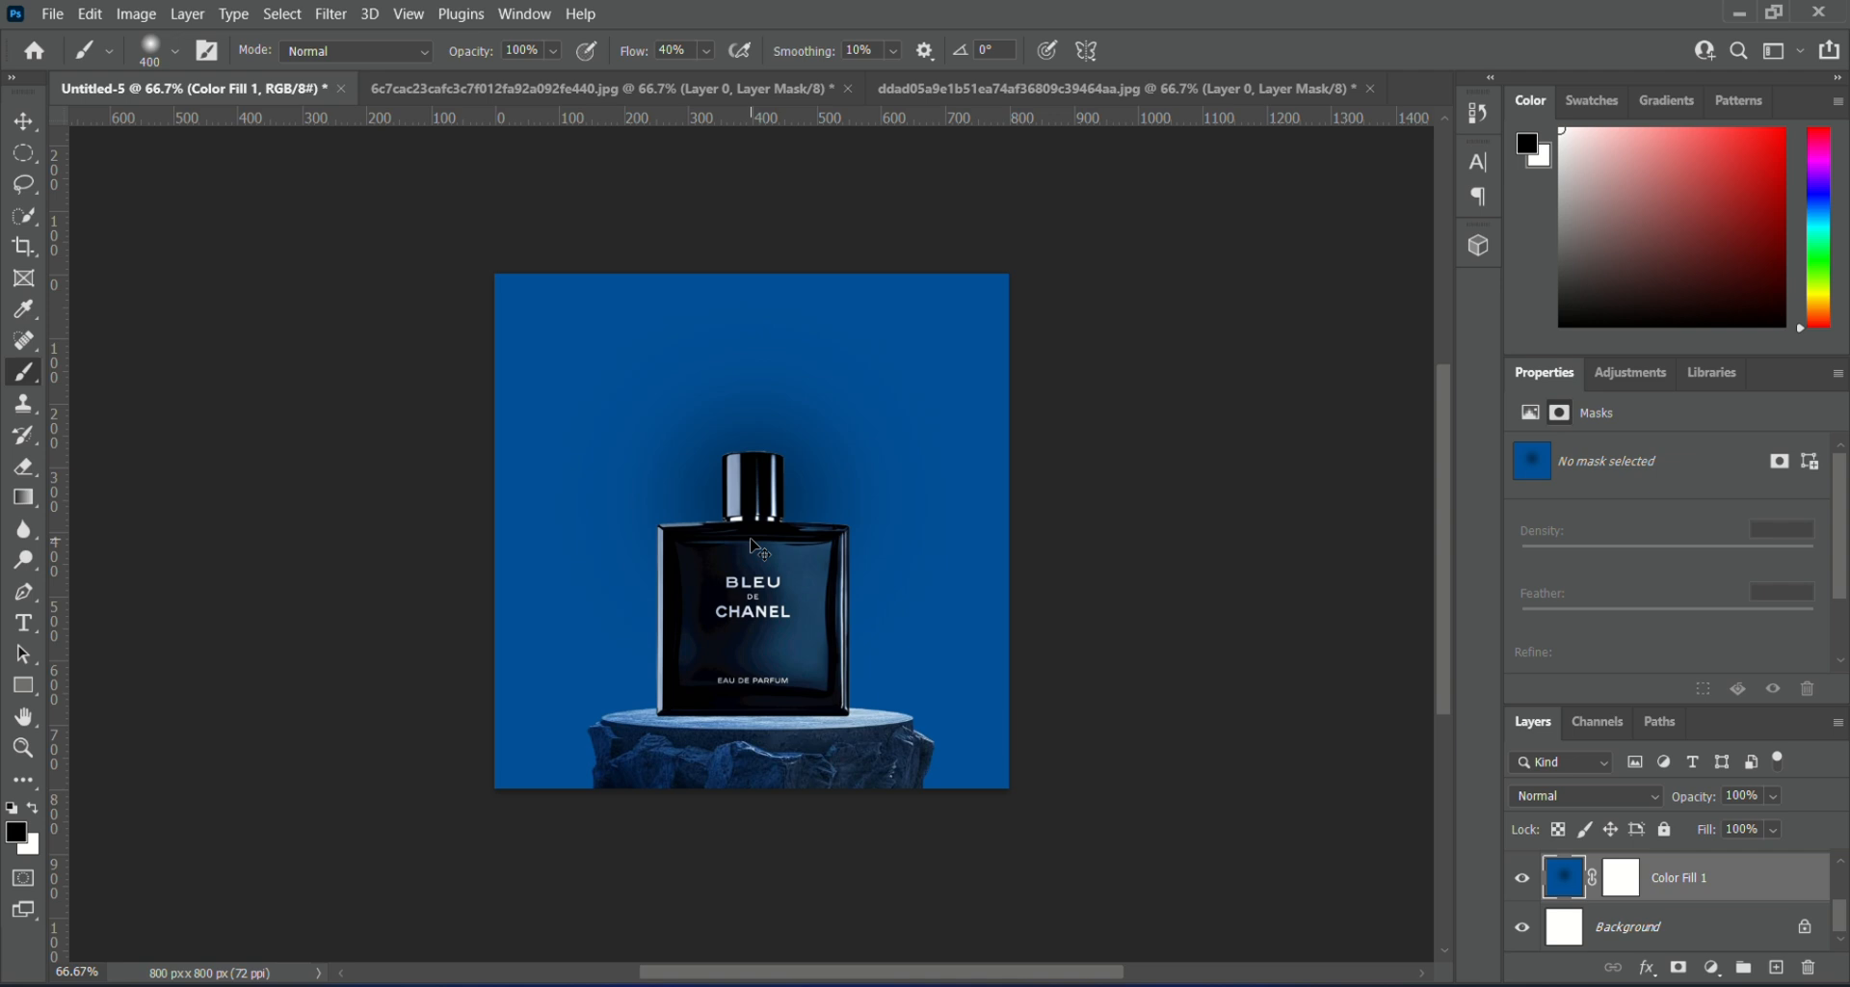
key("ctrl+z")
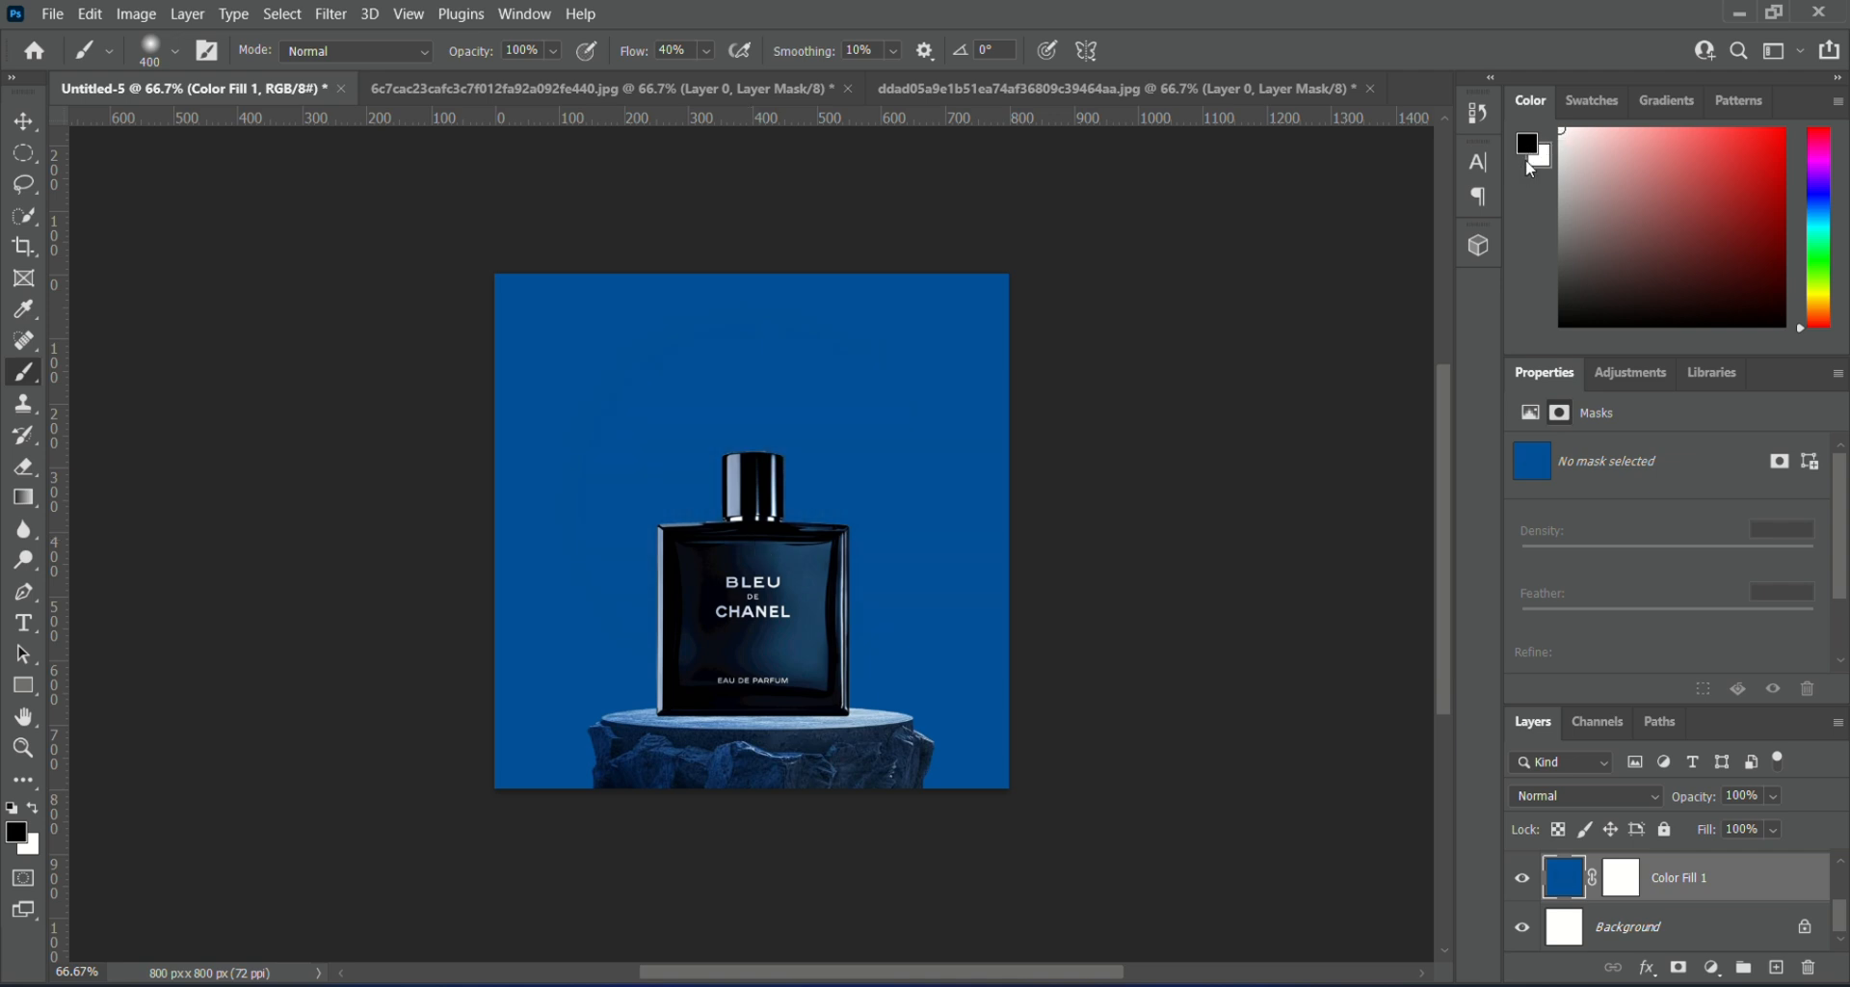
- Paint a soft white (#ffffff) glow behind the bottle's cap and shoulders on Color Fill 1 with the 400 px brush
left_click(1530, 144)
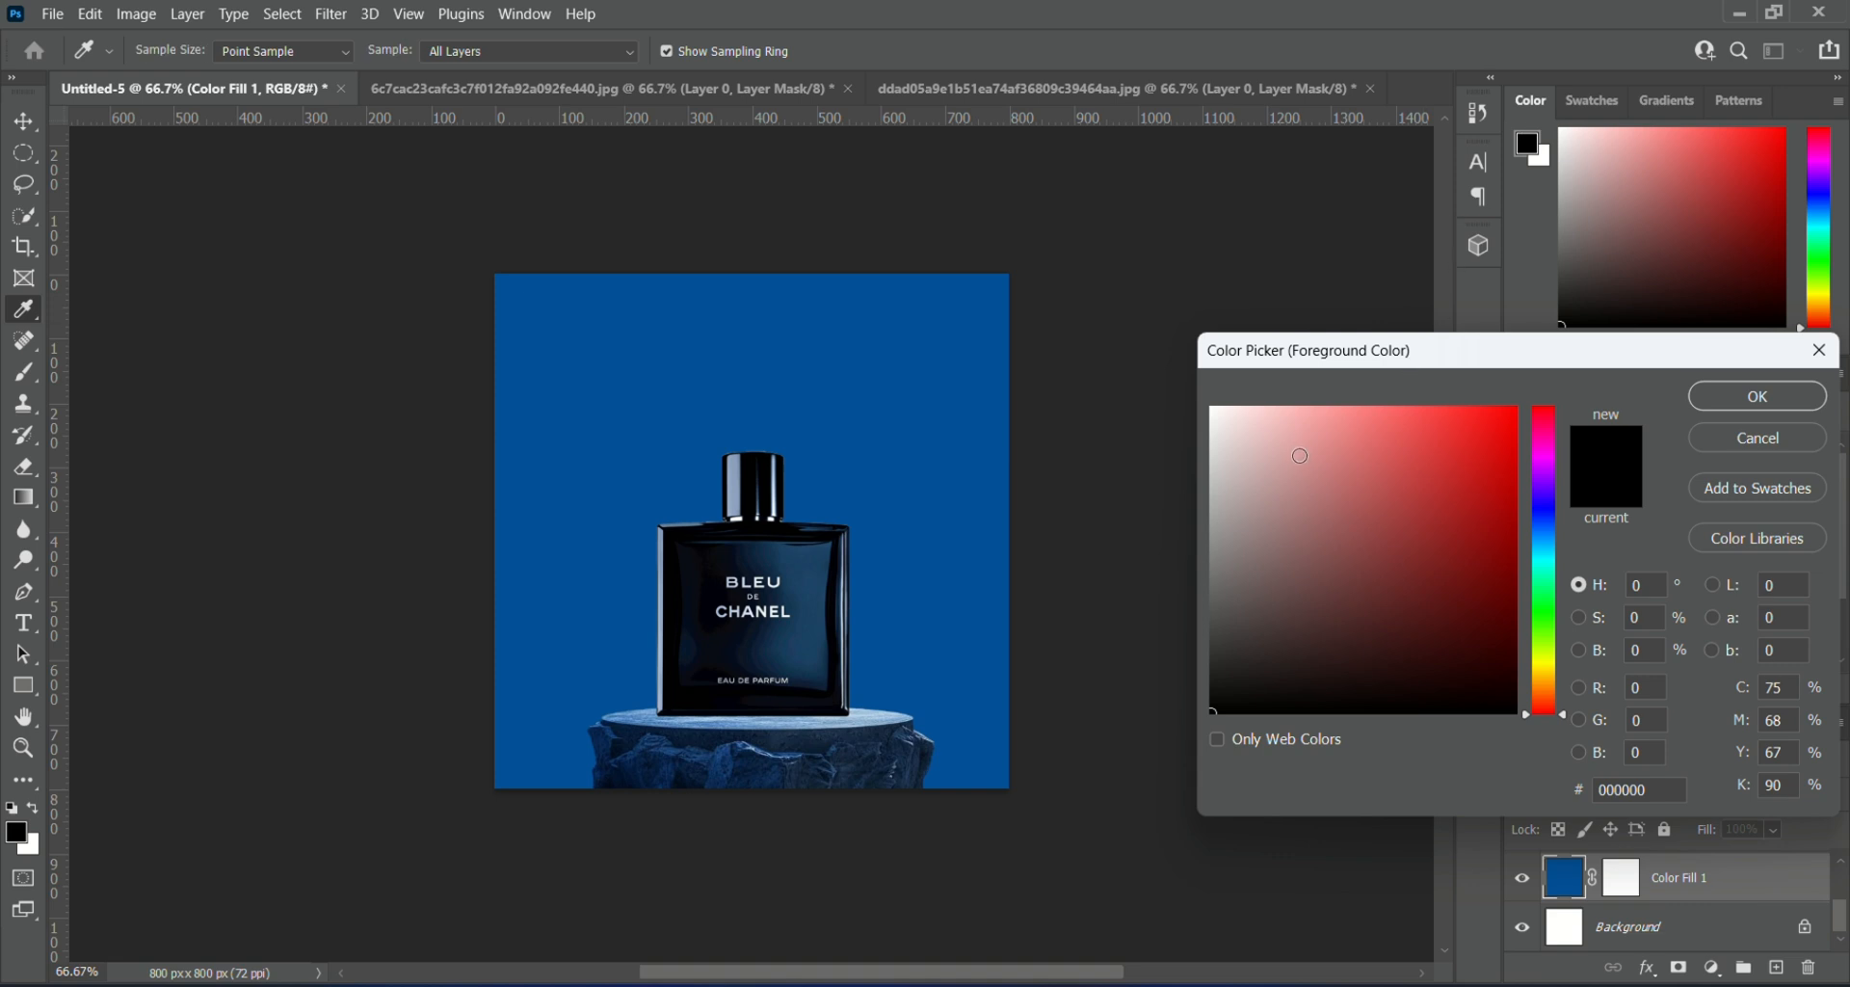
left_click_drag(1296, 454, 1170, 362)
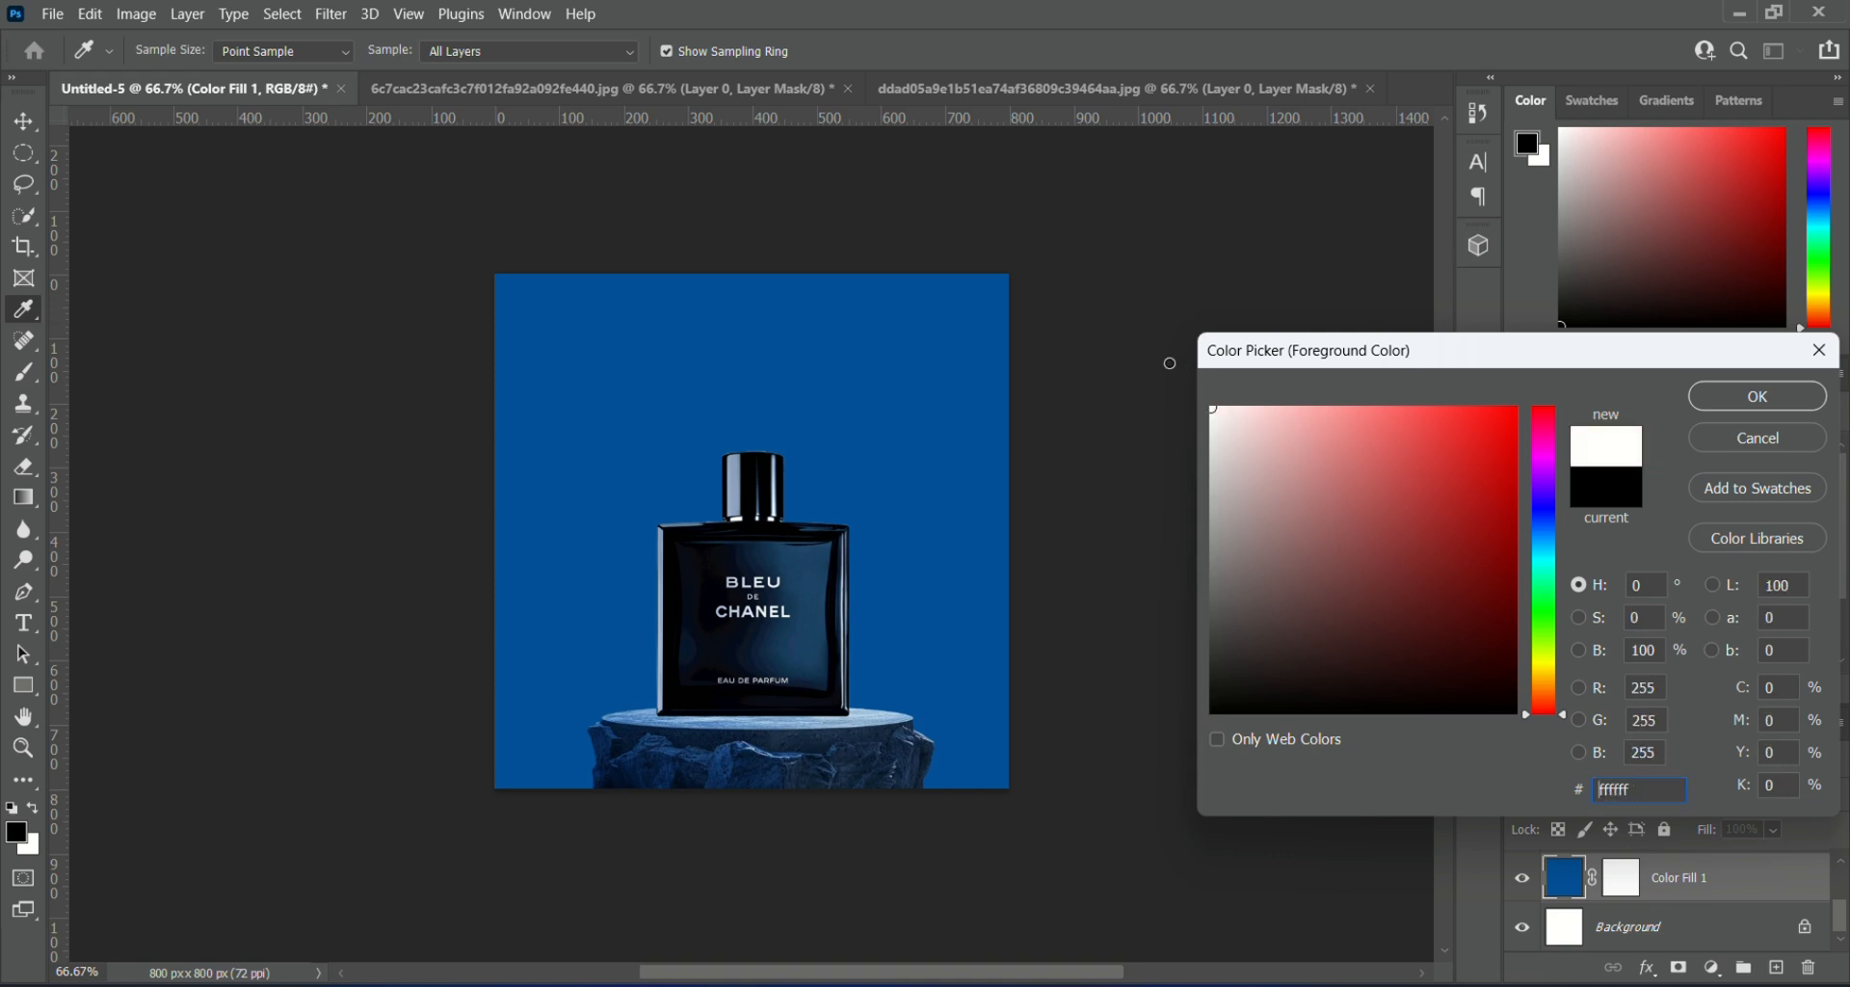
left_click(1724, 402)
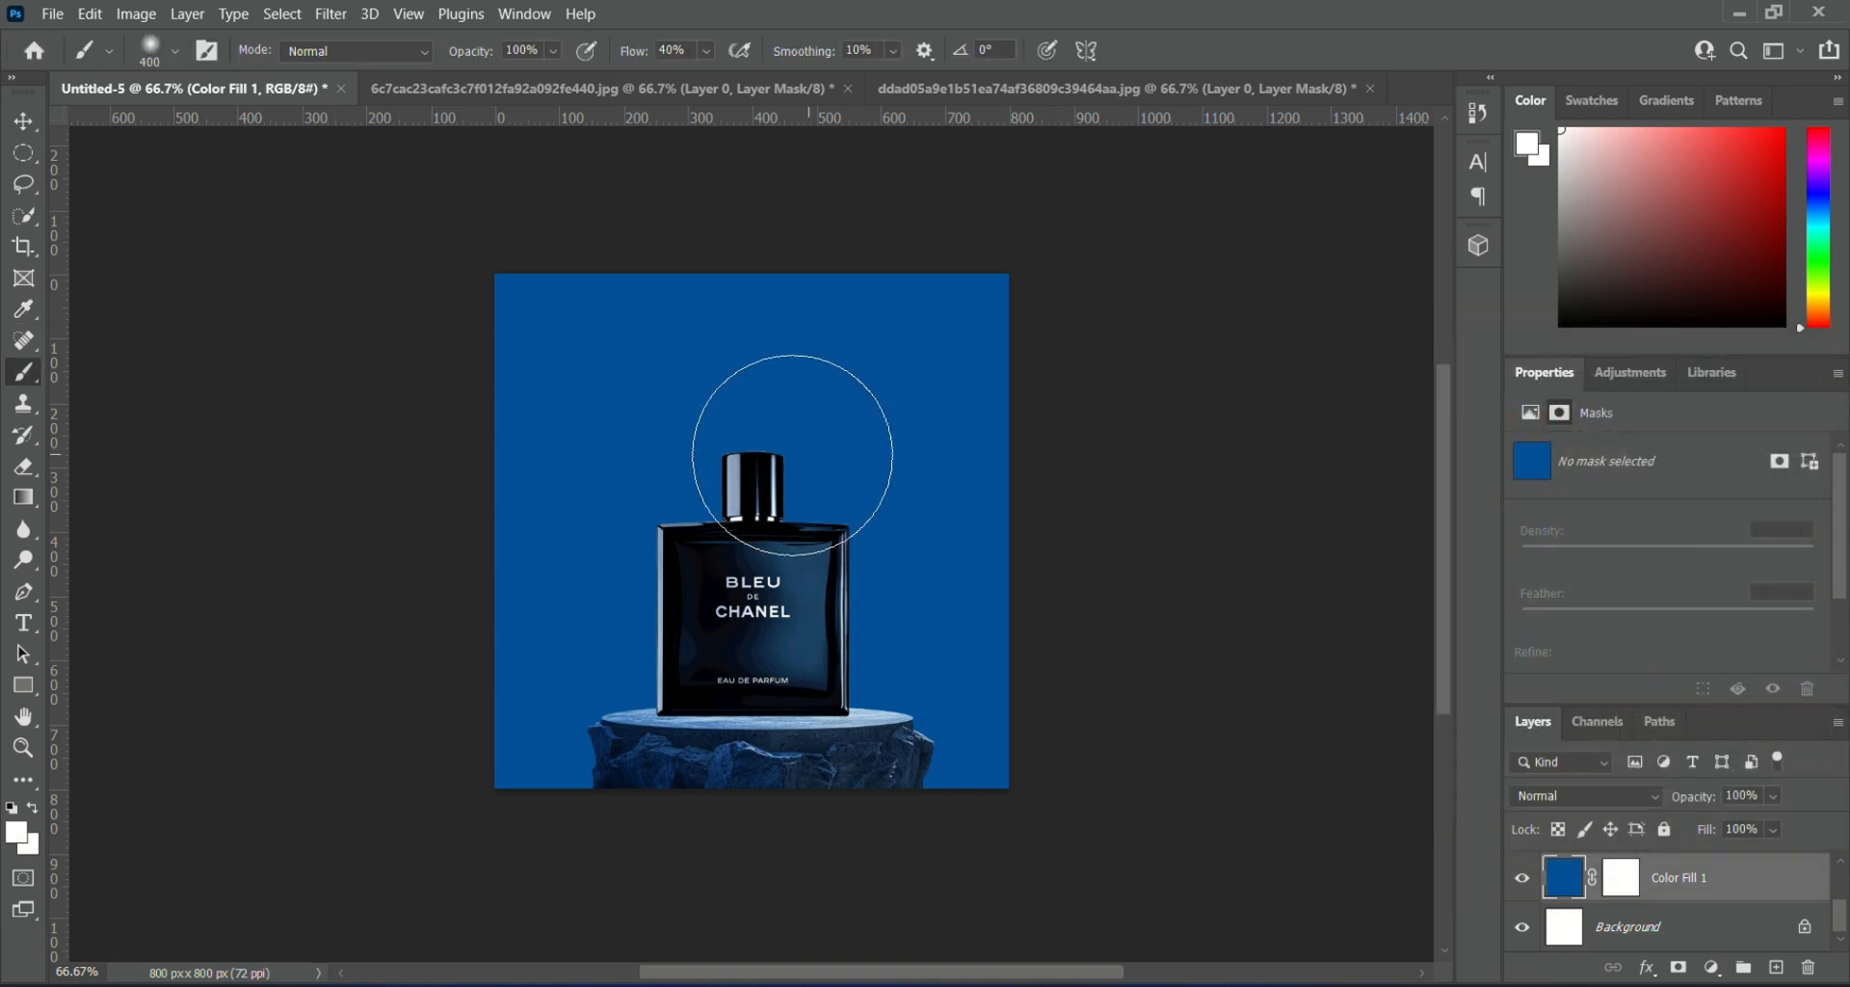
left_click(741, 468)
left_click(756, 500)
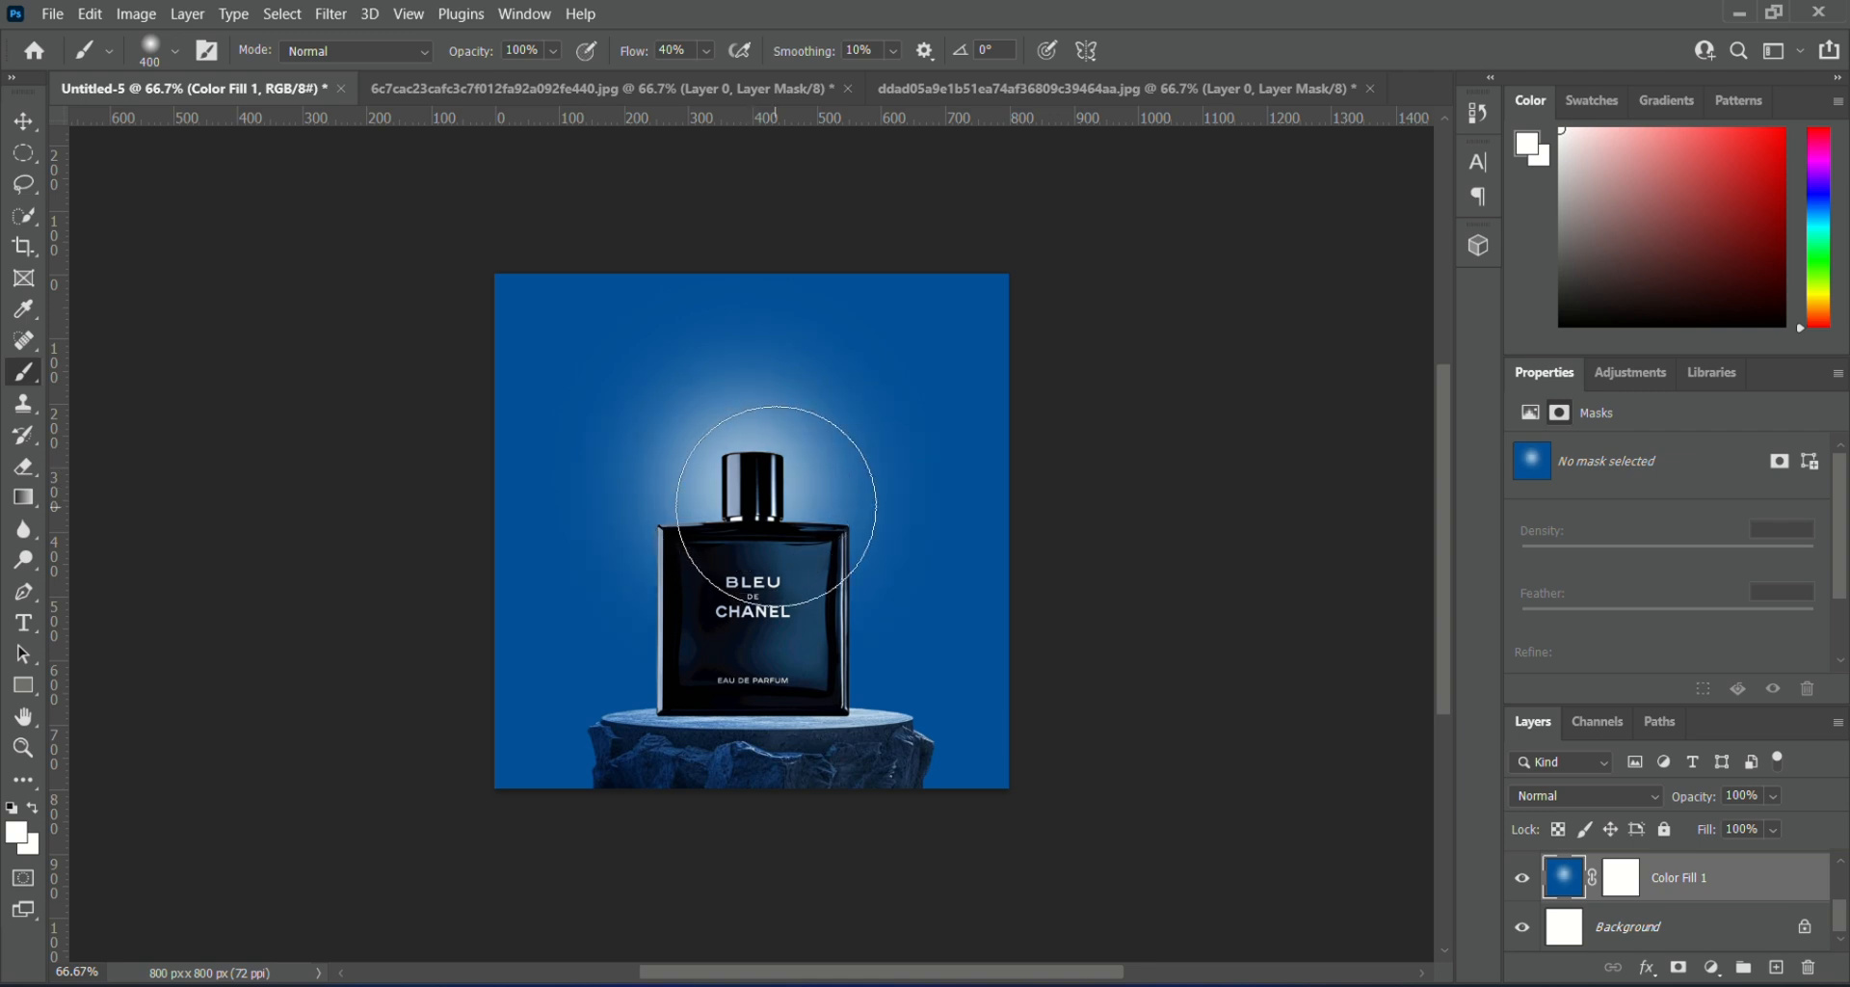
left_click(775, 506)
left_click(771, 525)
left_click(774, 532)
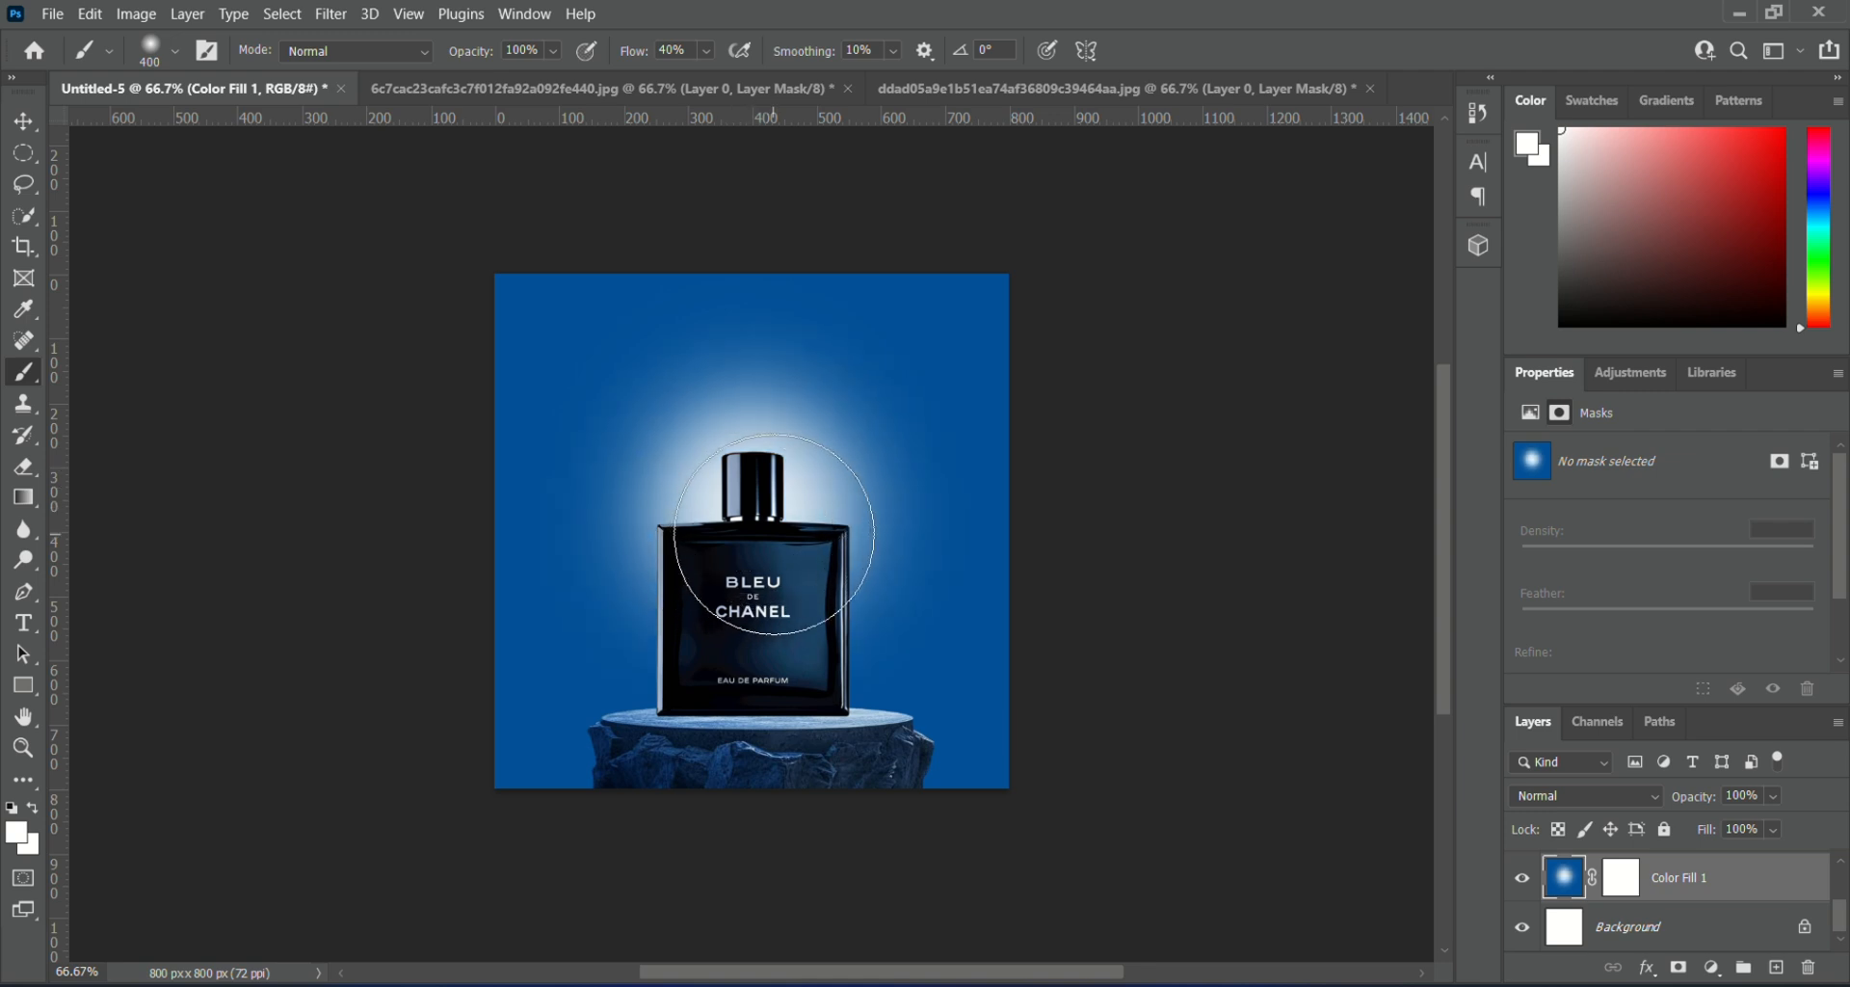
left_click(765, 488)
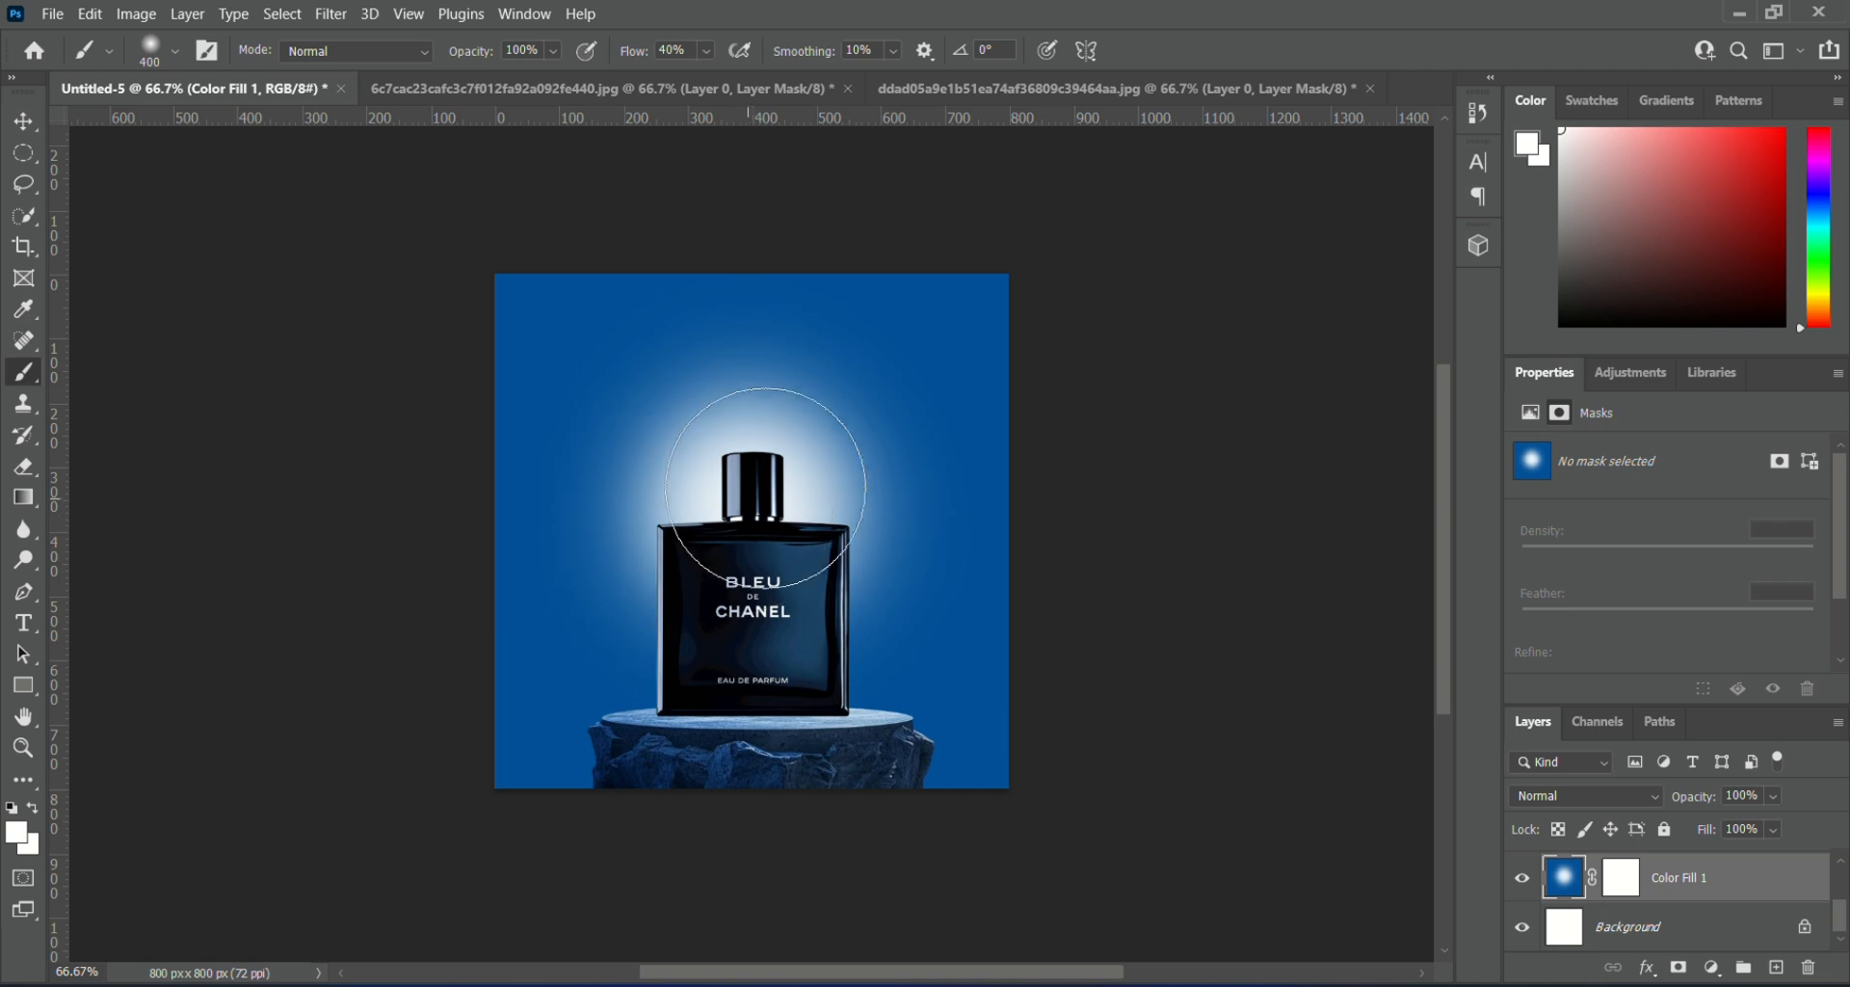
left_click(779, 476)
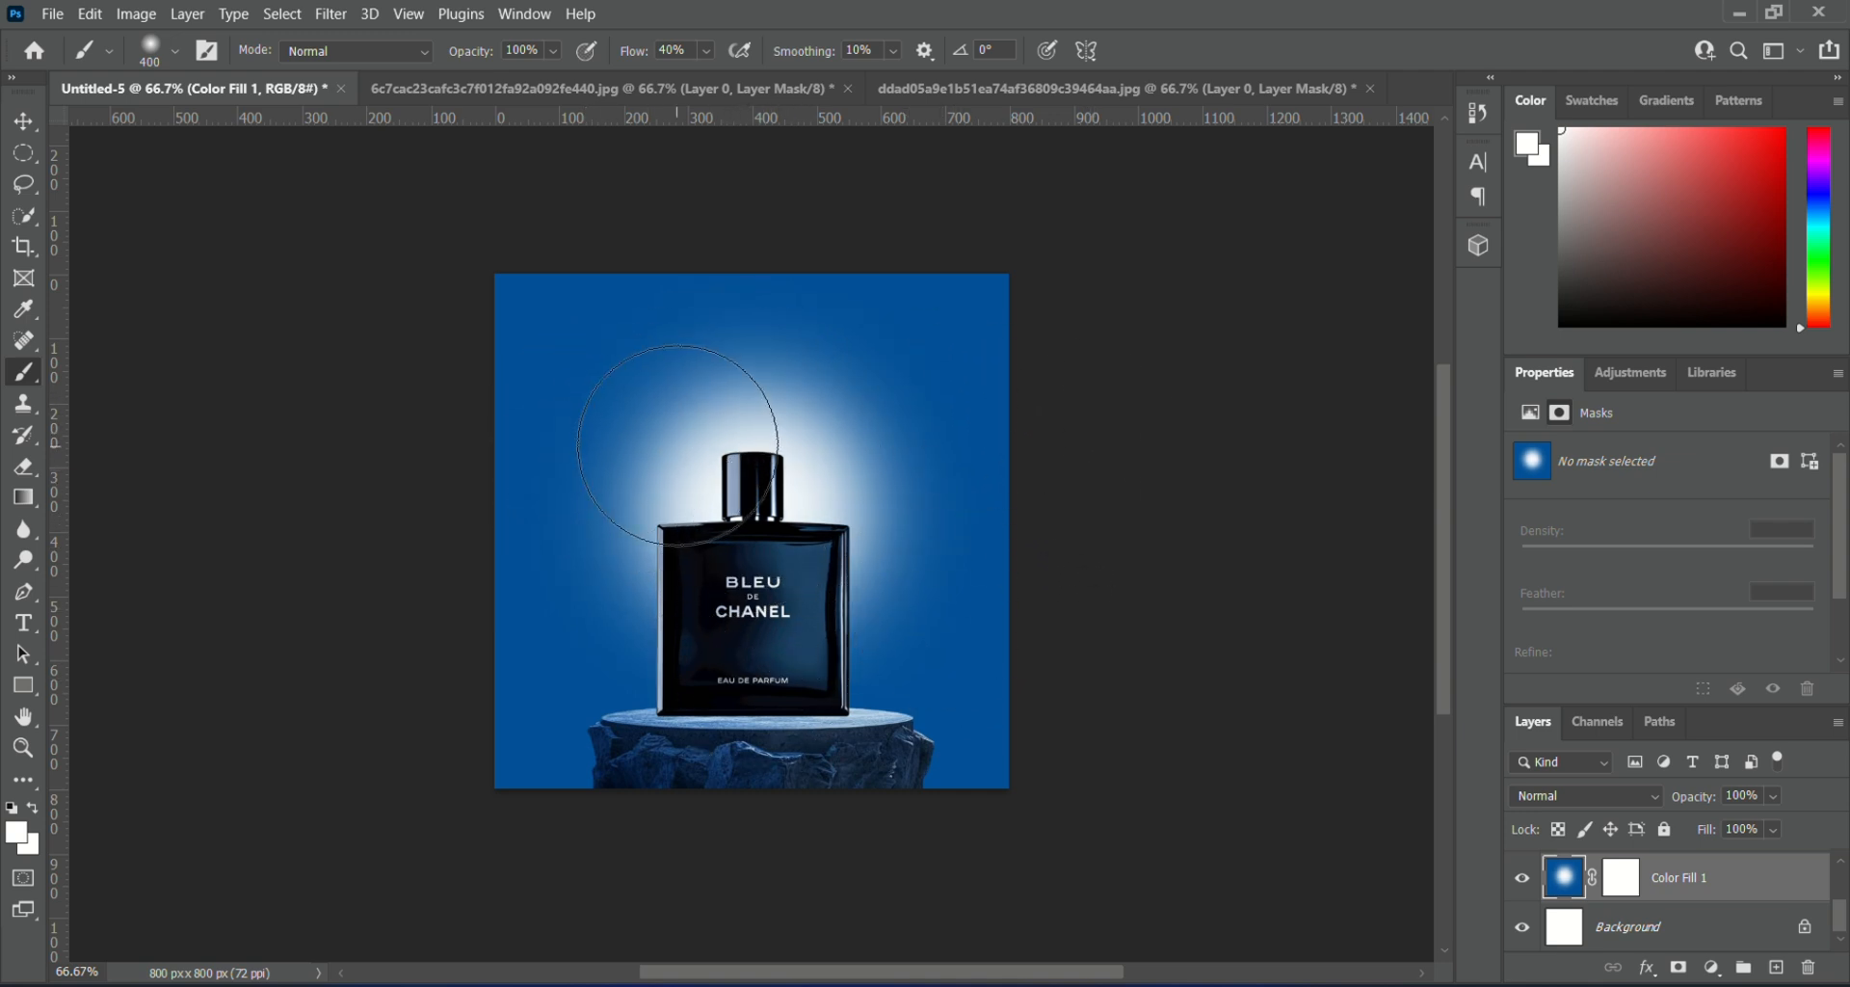
- Widen the soft white glow around the bottle's cap, shoulders and sides on Color Fill 1 with the 400 px brush
left_click(705, 436)
left_click(824, 424)
left_click(881, 481)
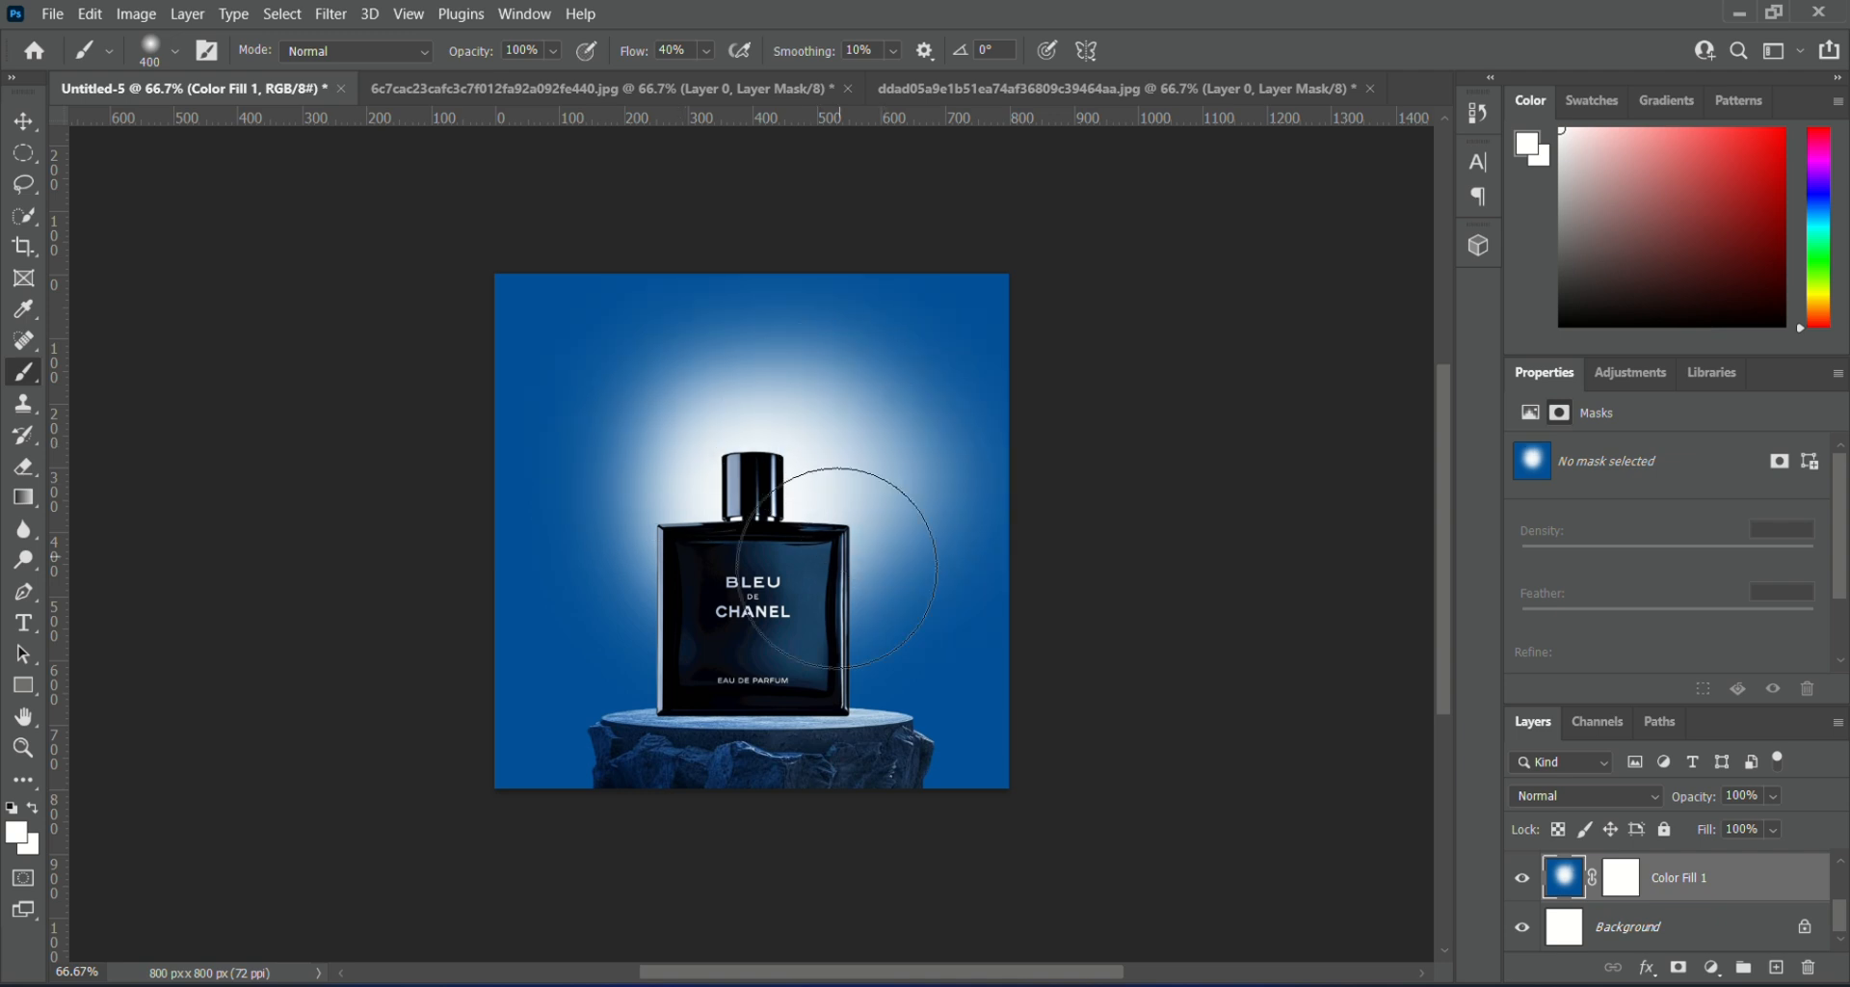
left_click(852, 574)
left_click(678, 582)
left_click(653, 540)
left_click(651, 463)
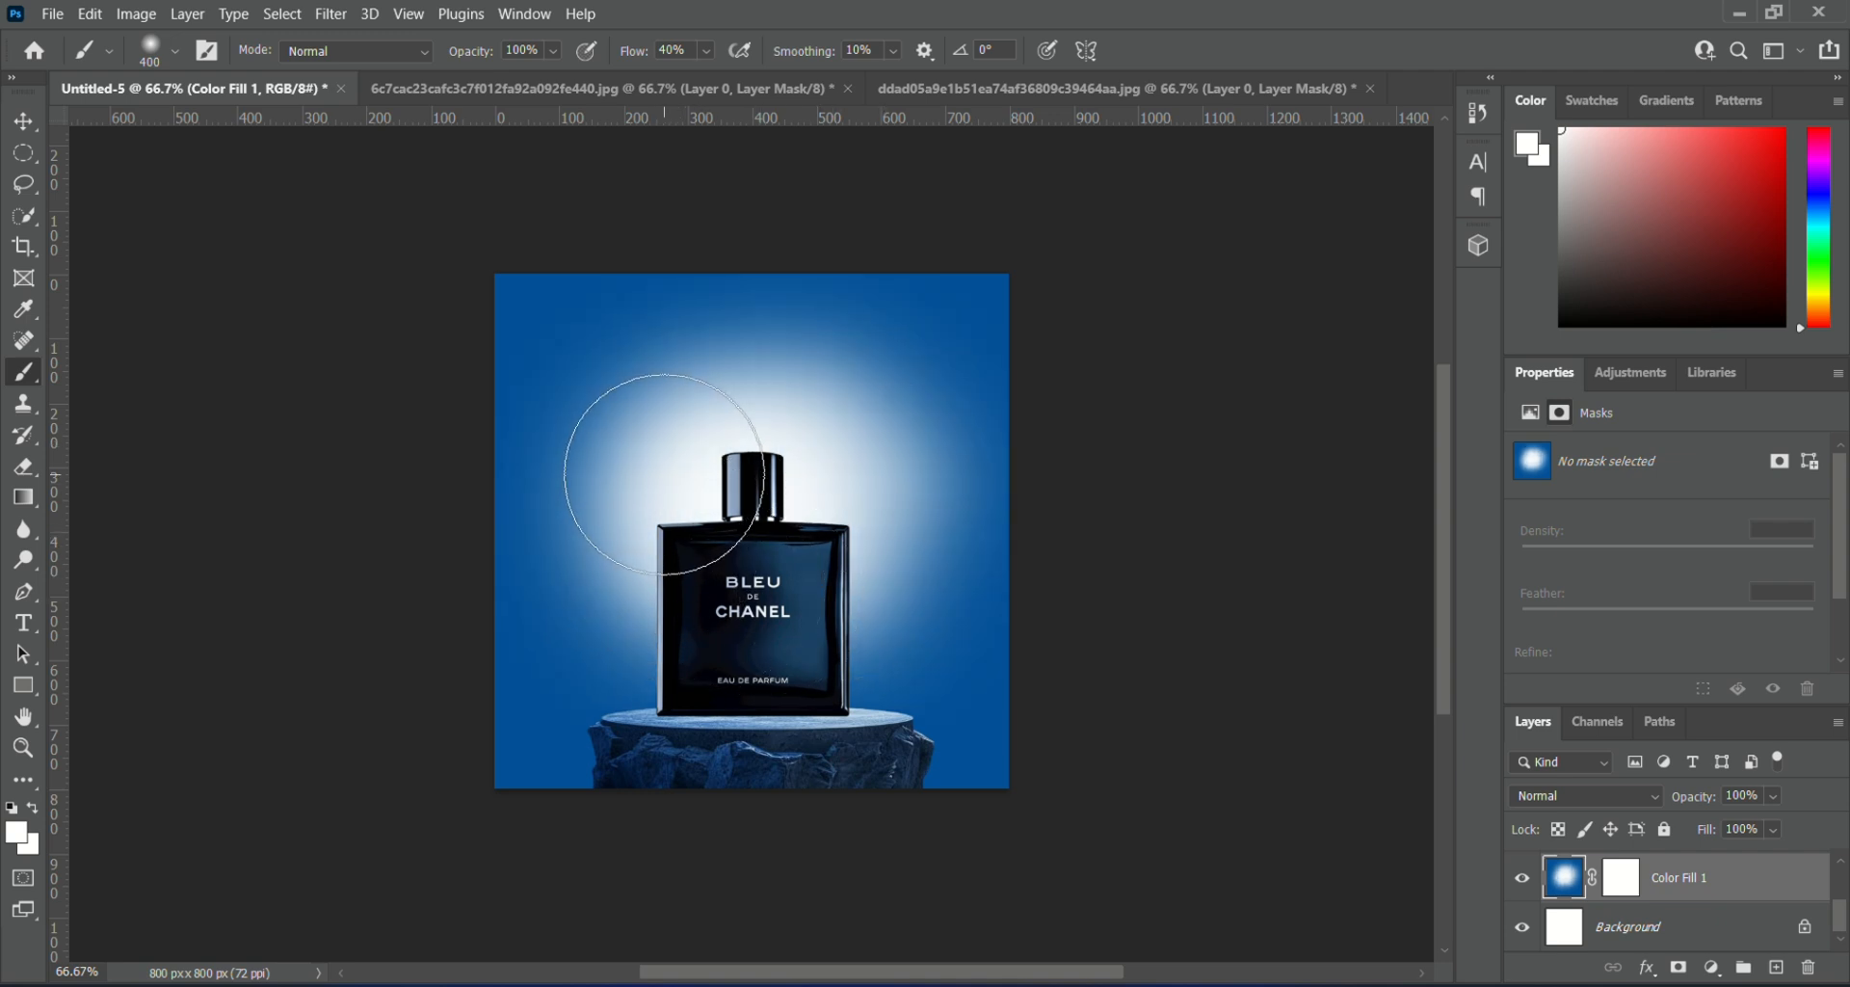
left_click(728, 457)
left_click(818, 540)
left_click(814, 617)
left_click(741, 606)
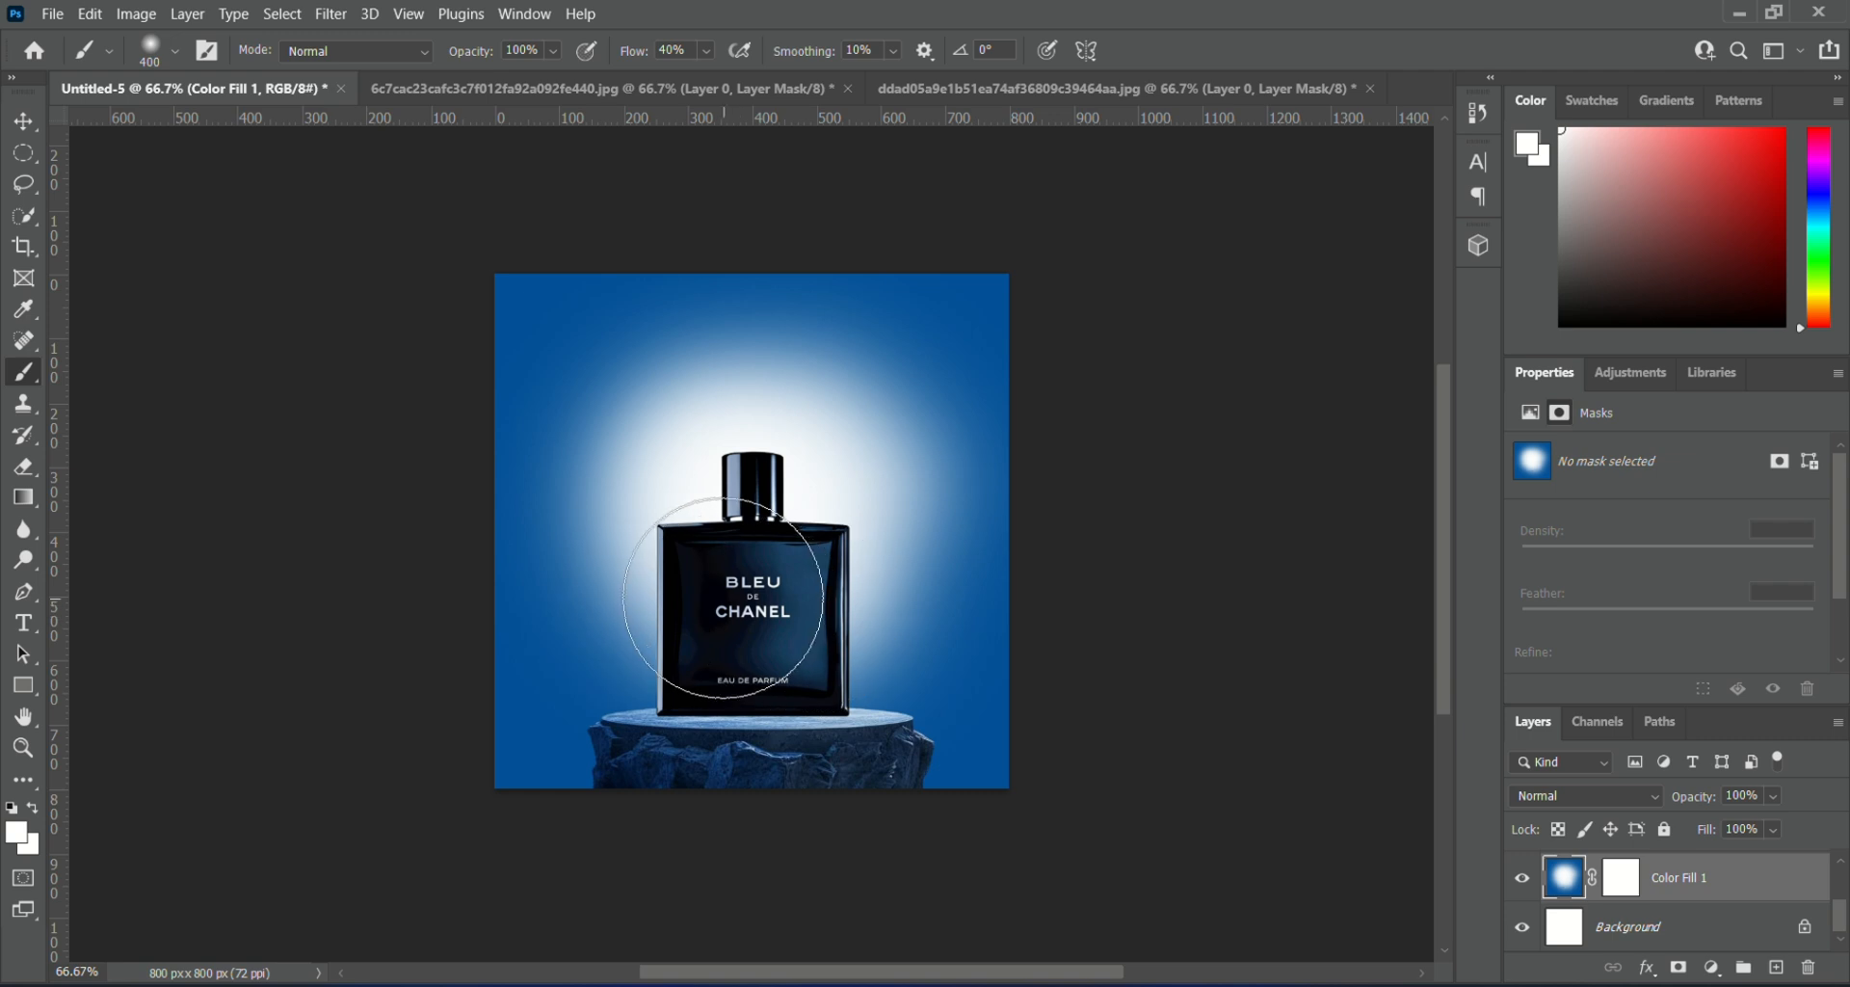
left_click(726, 607)
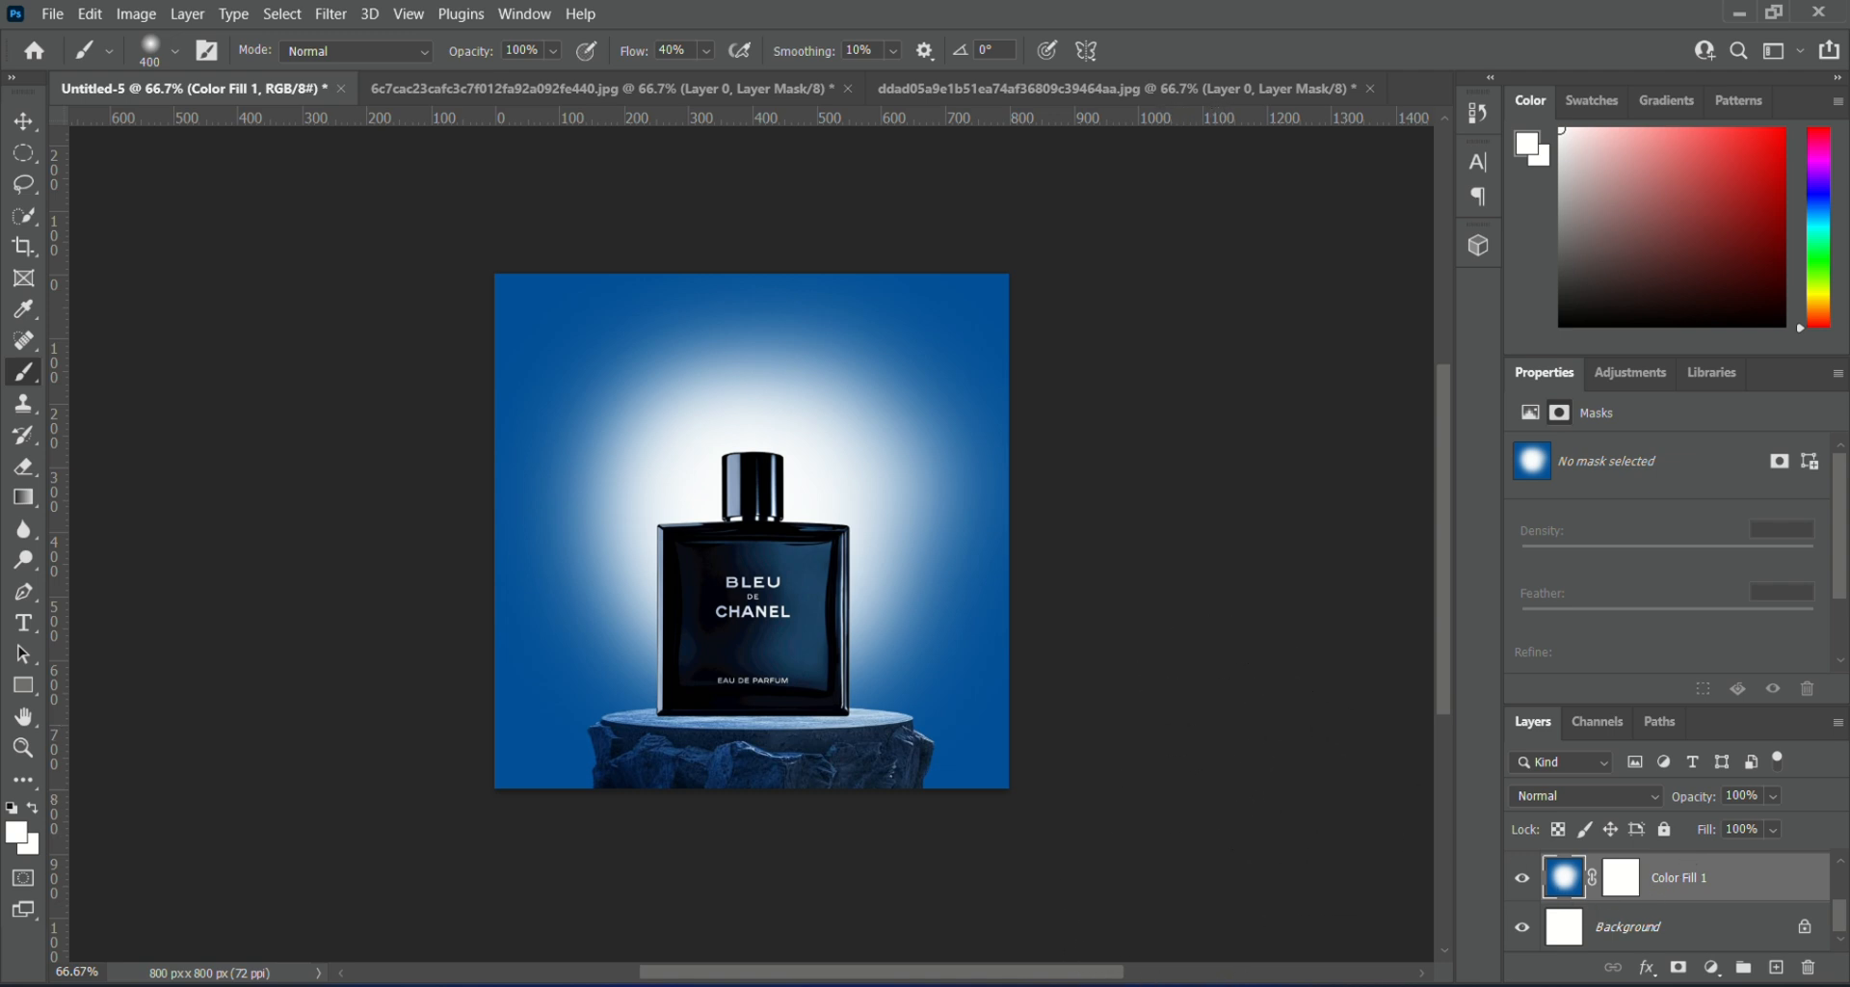
- Paste the white light flare image as a visible new layer and set its blend mode to Lighten
mouse_move(1141, 981)
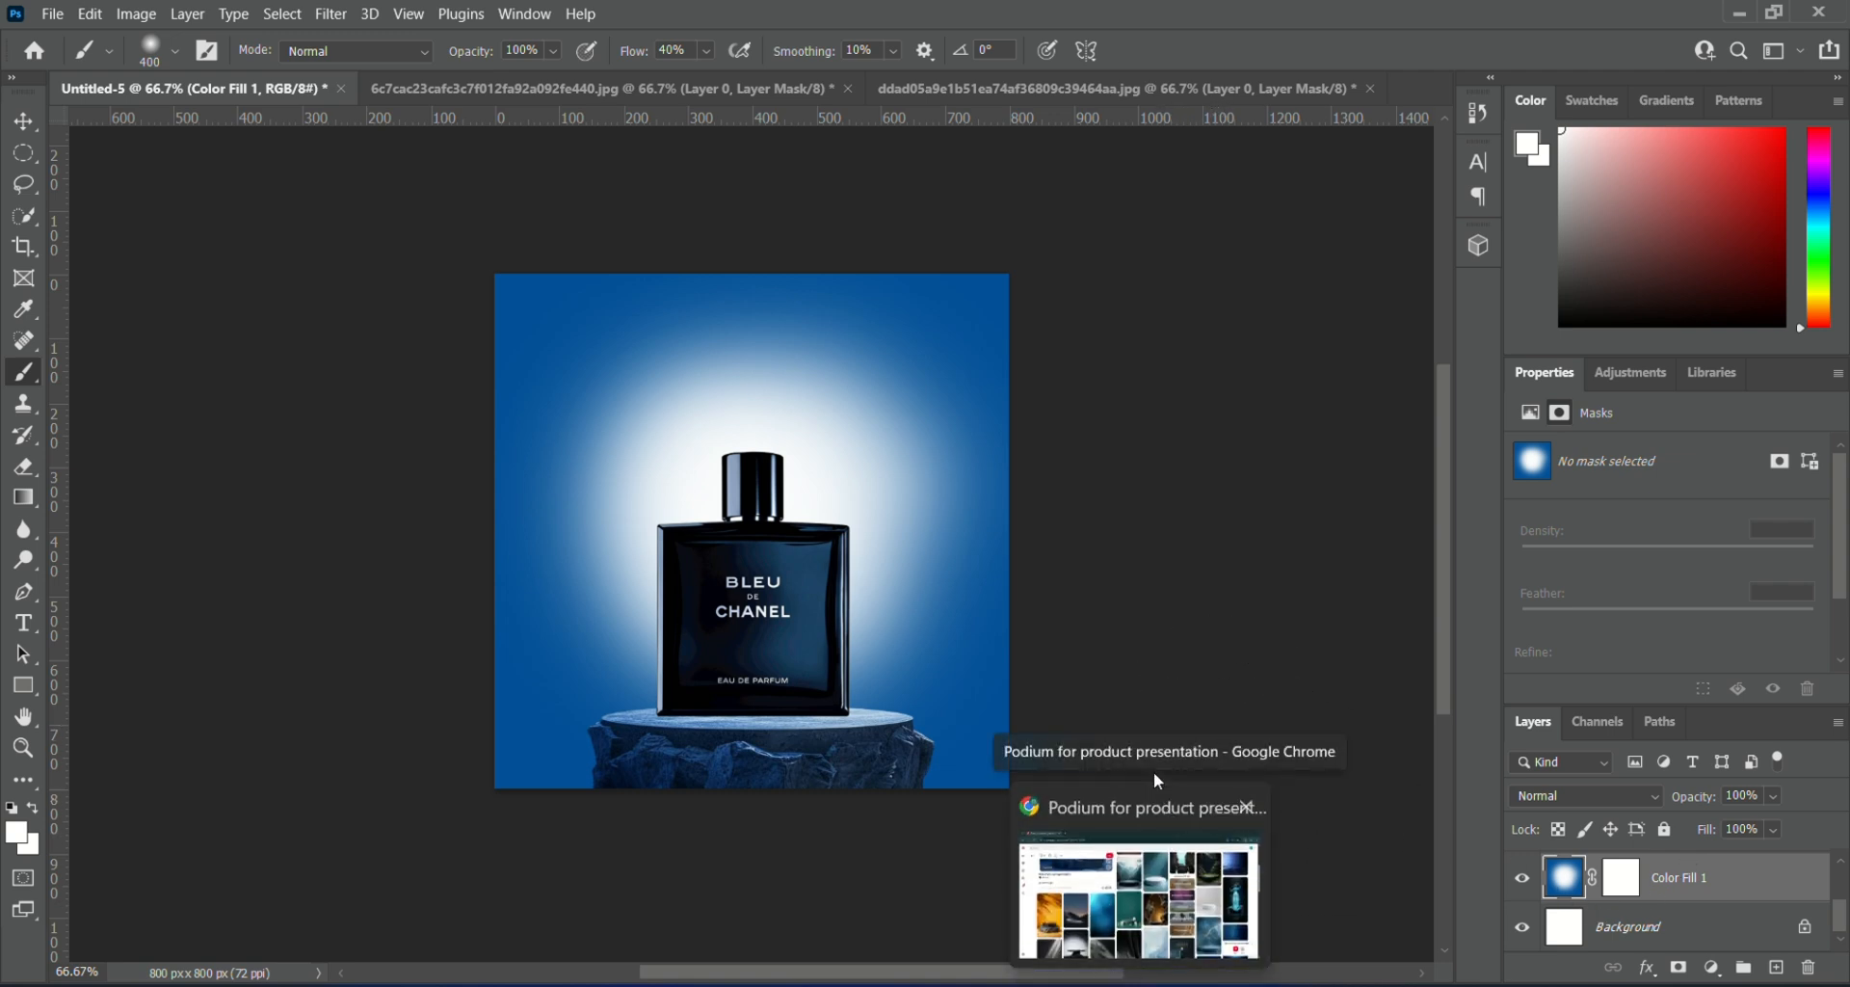
key("ctrl+v")
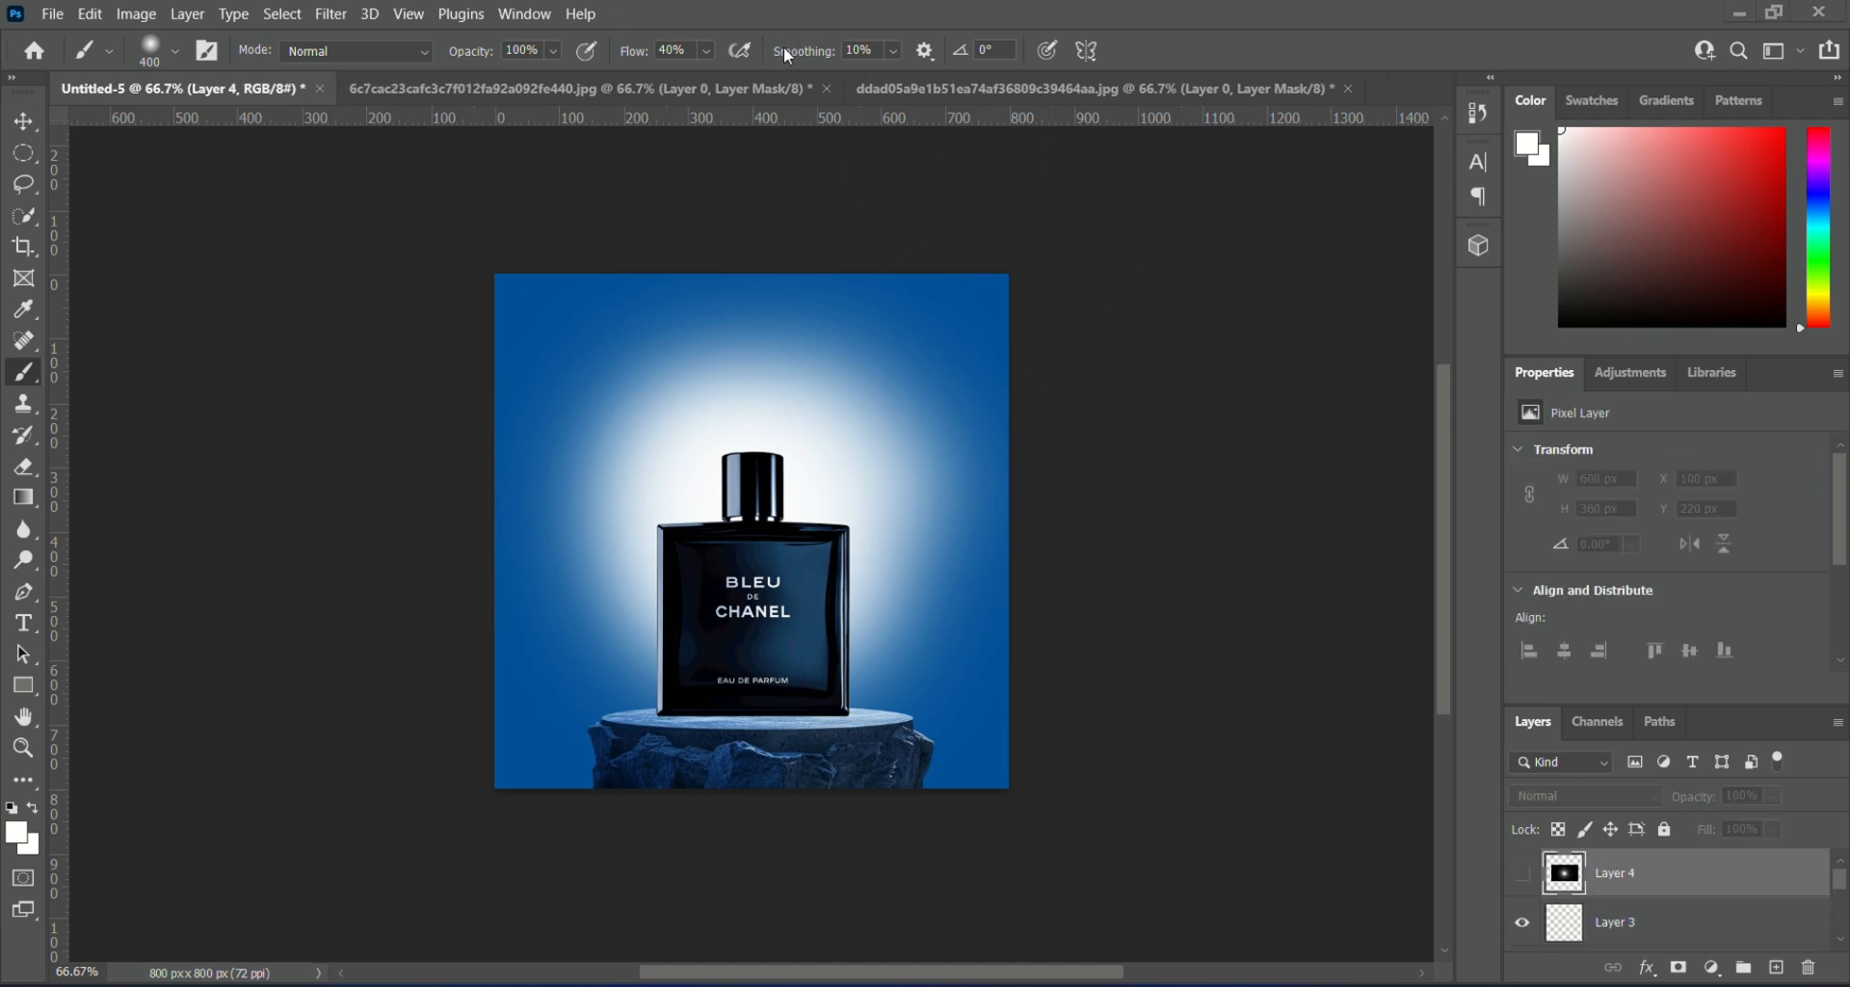
left_click(1521, 873)
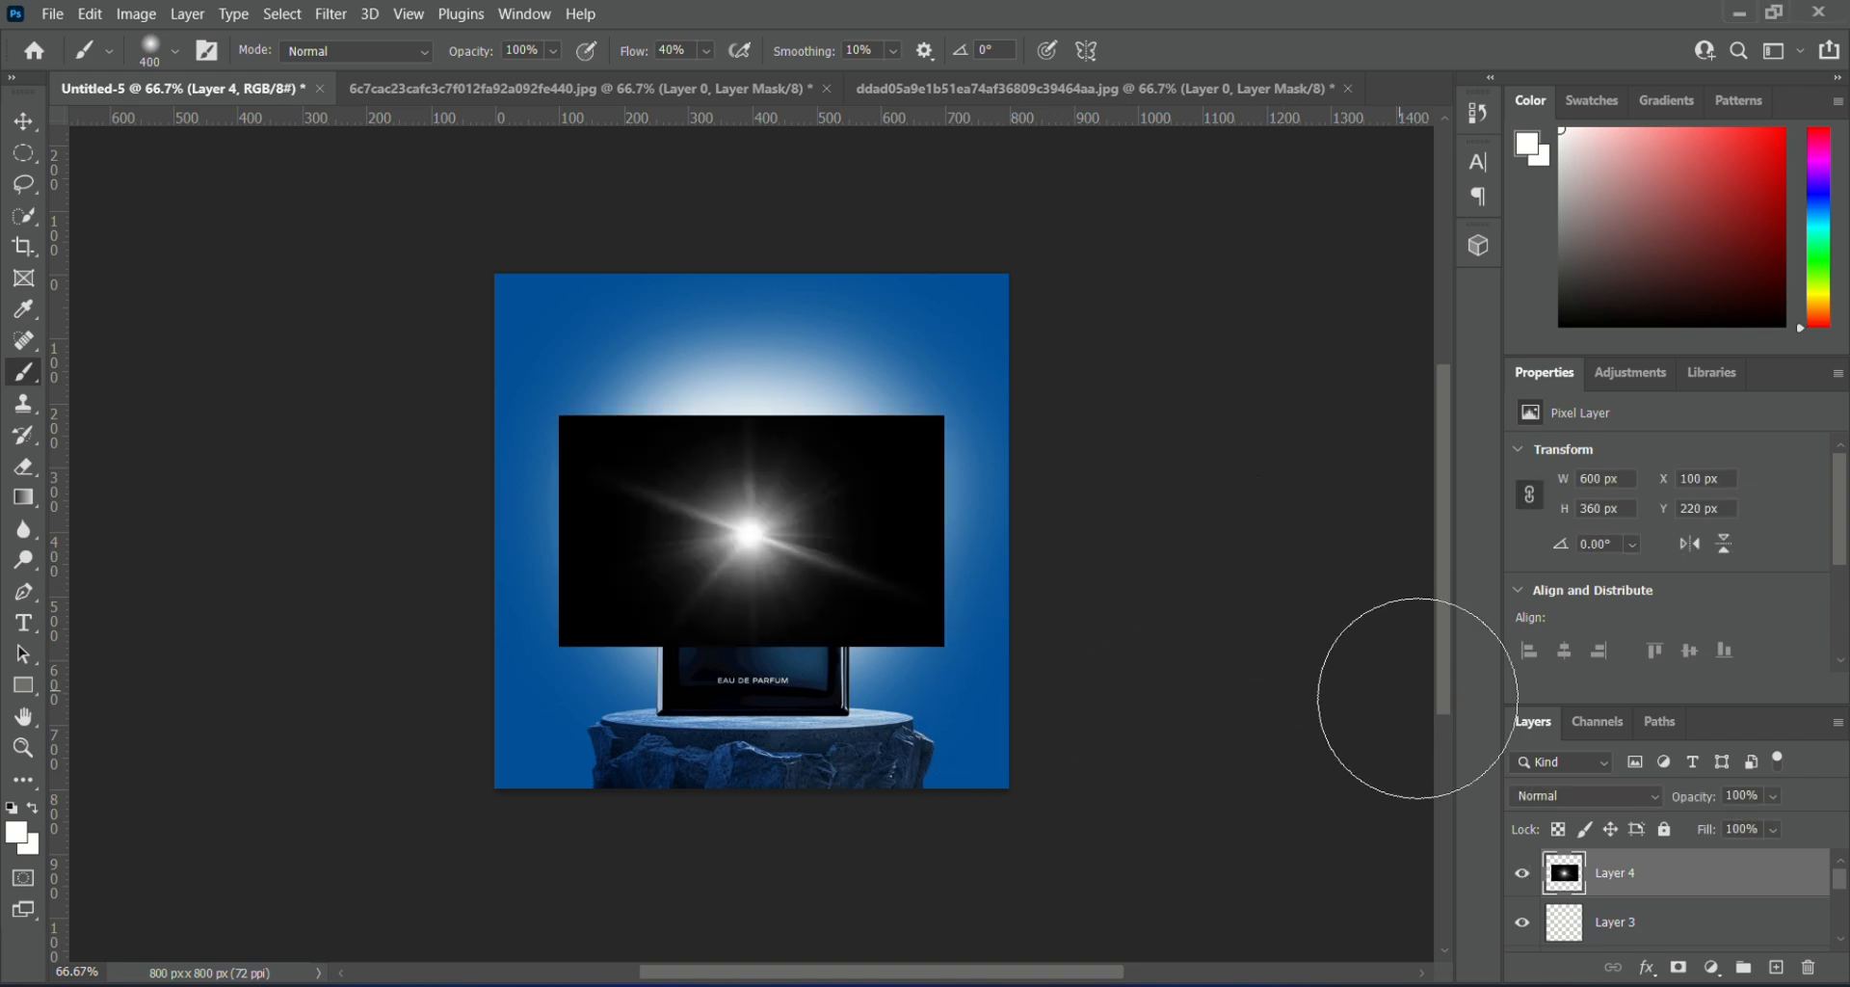
left_click(1539, 796)
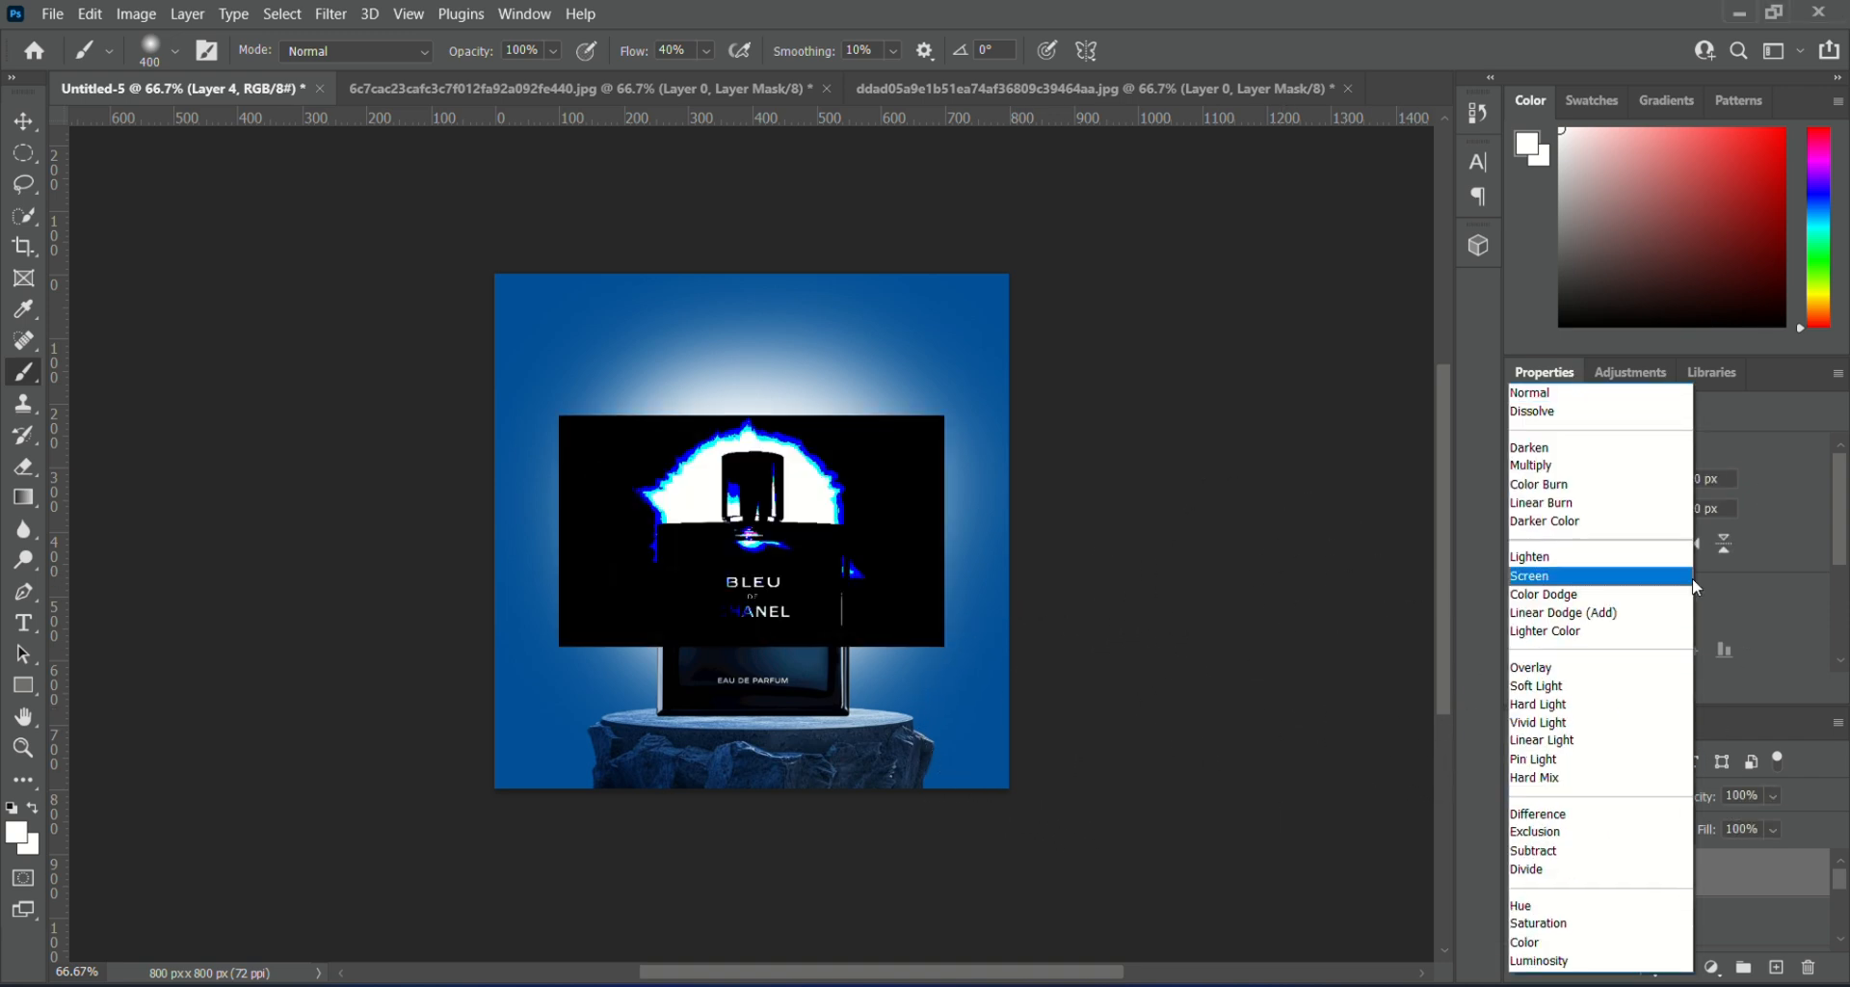
left_click(1590, 561)
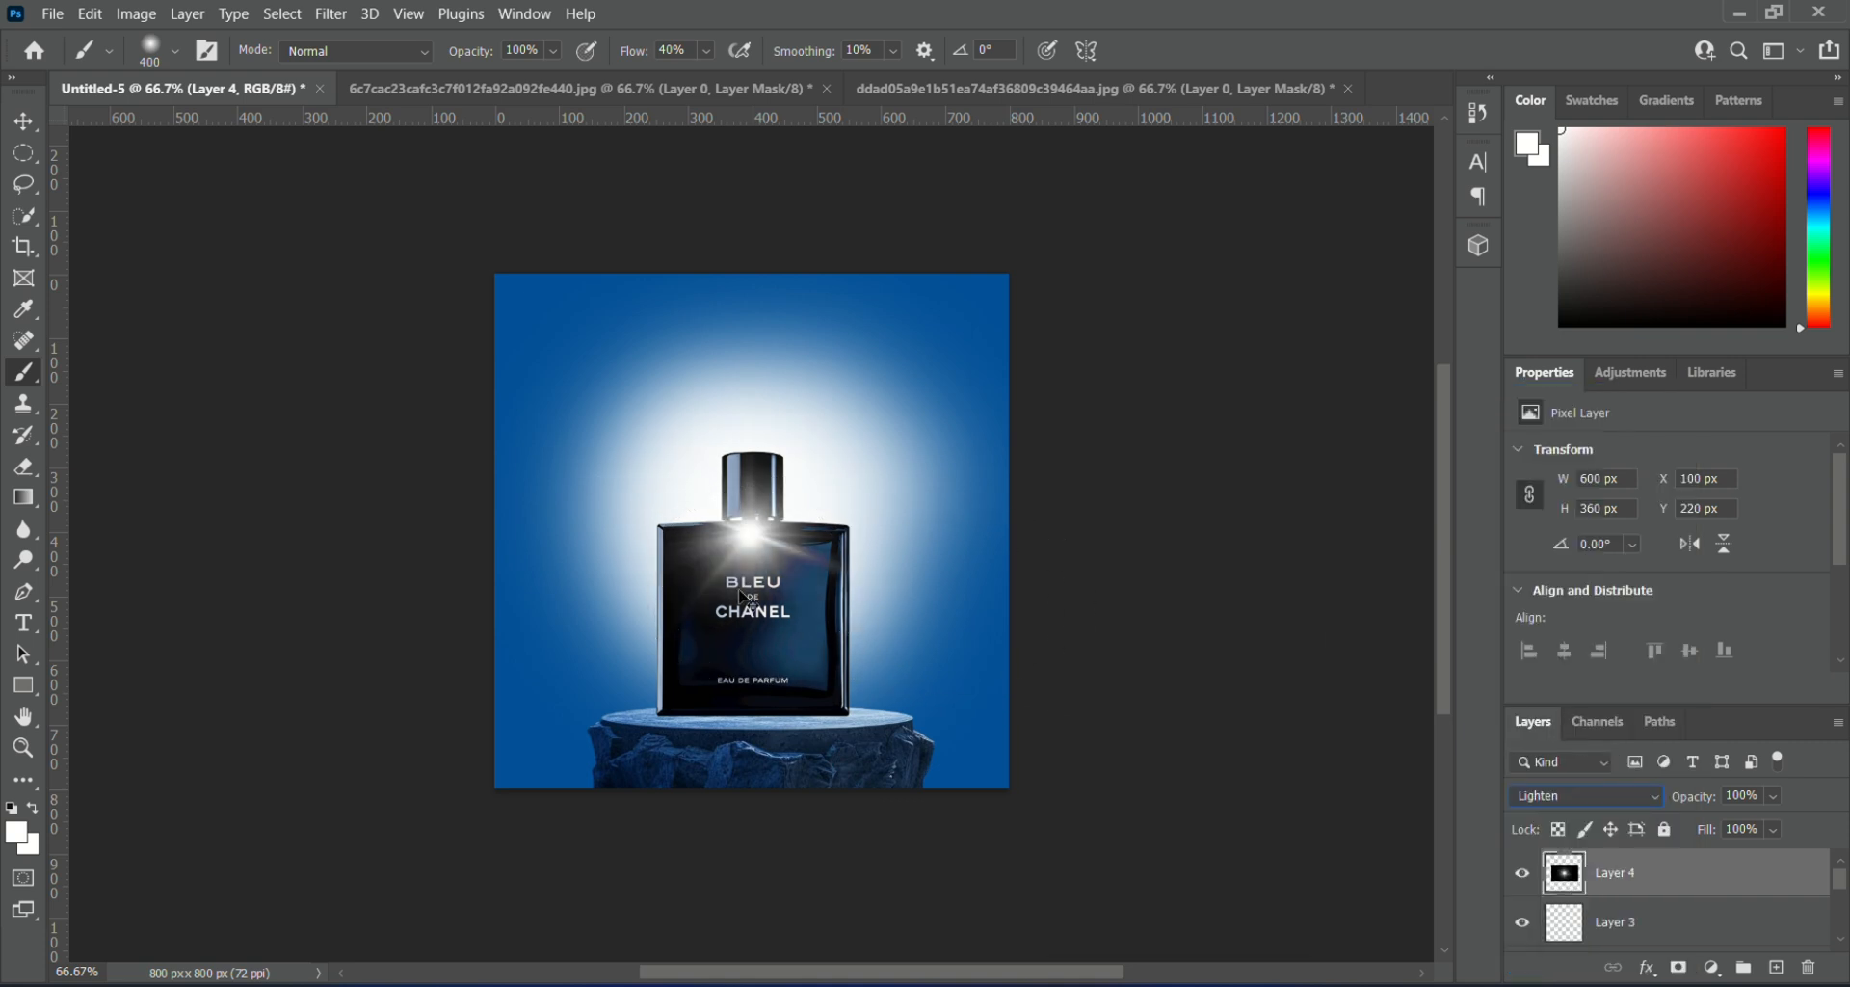
- Scale the flare layer to about 65% and place it on the bottle's right shoulder, at about X 542 px, Y 396 px
key("ctrl+t")
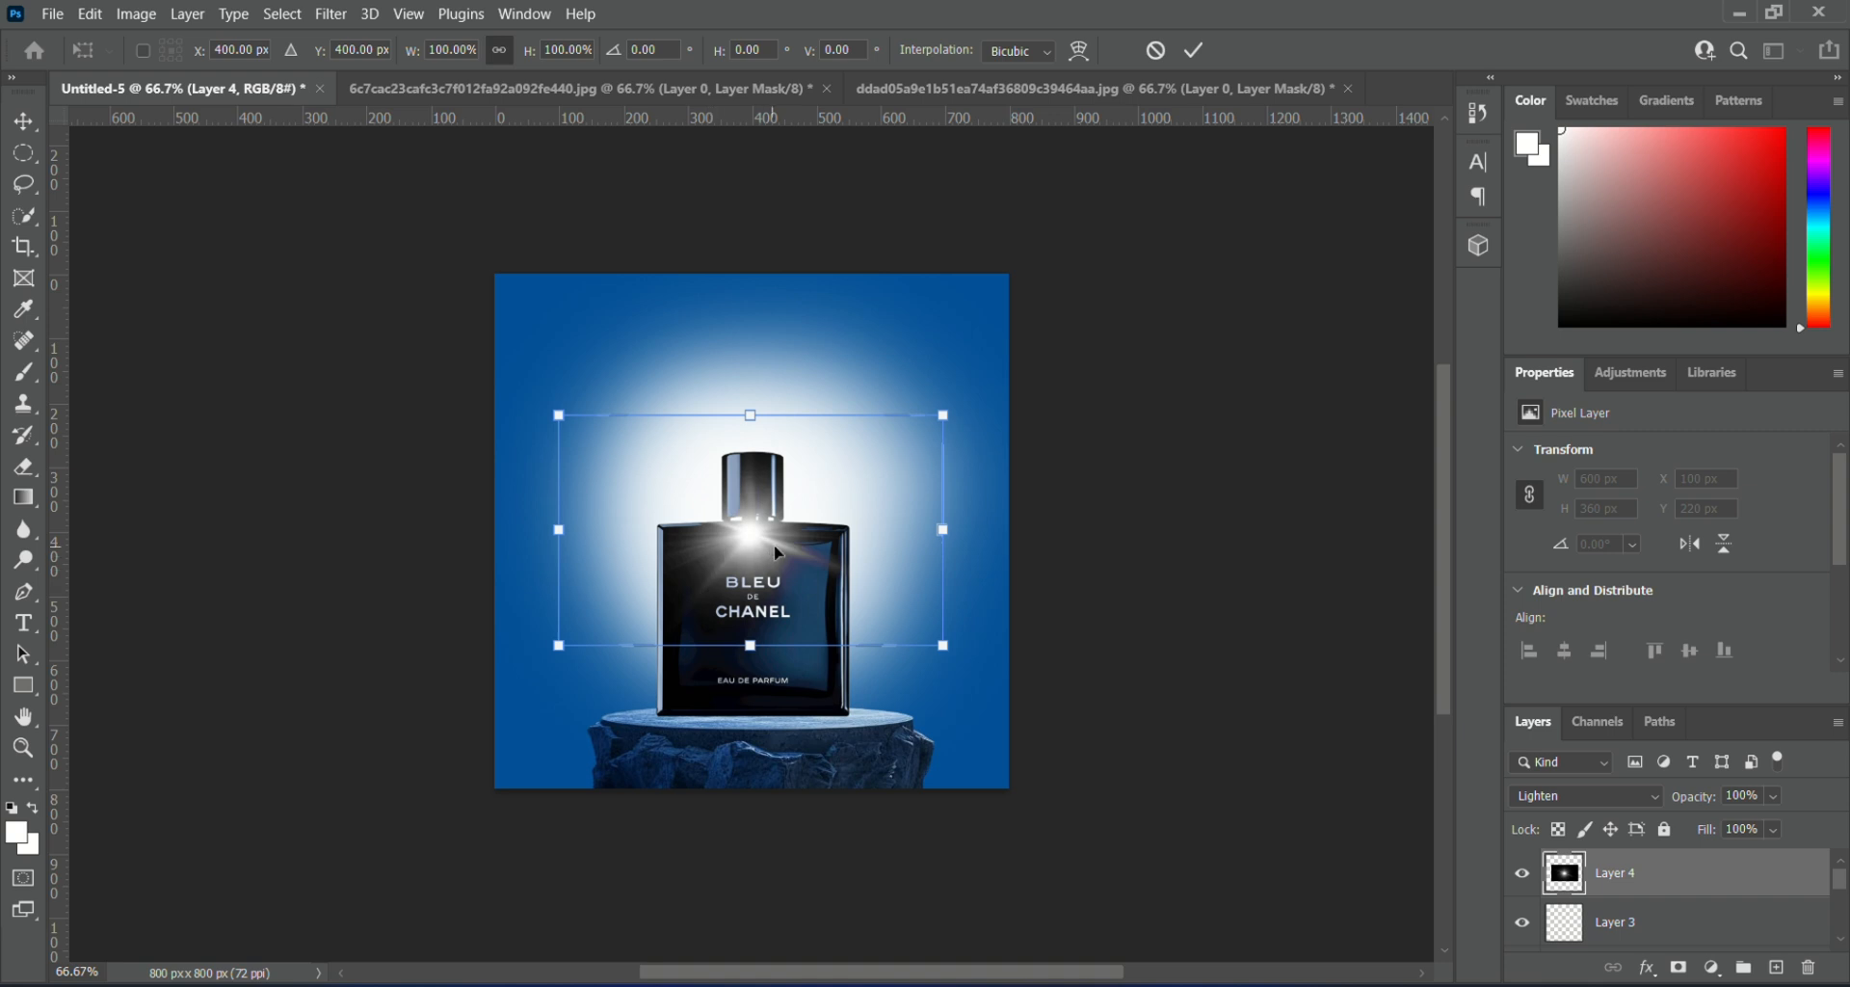
left_click_drag(779, 552, 868, 531)
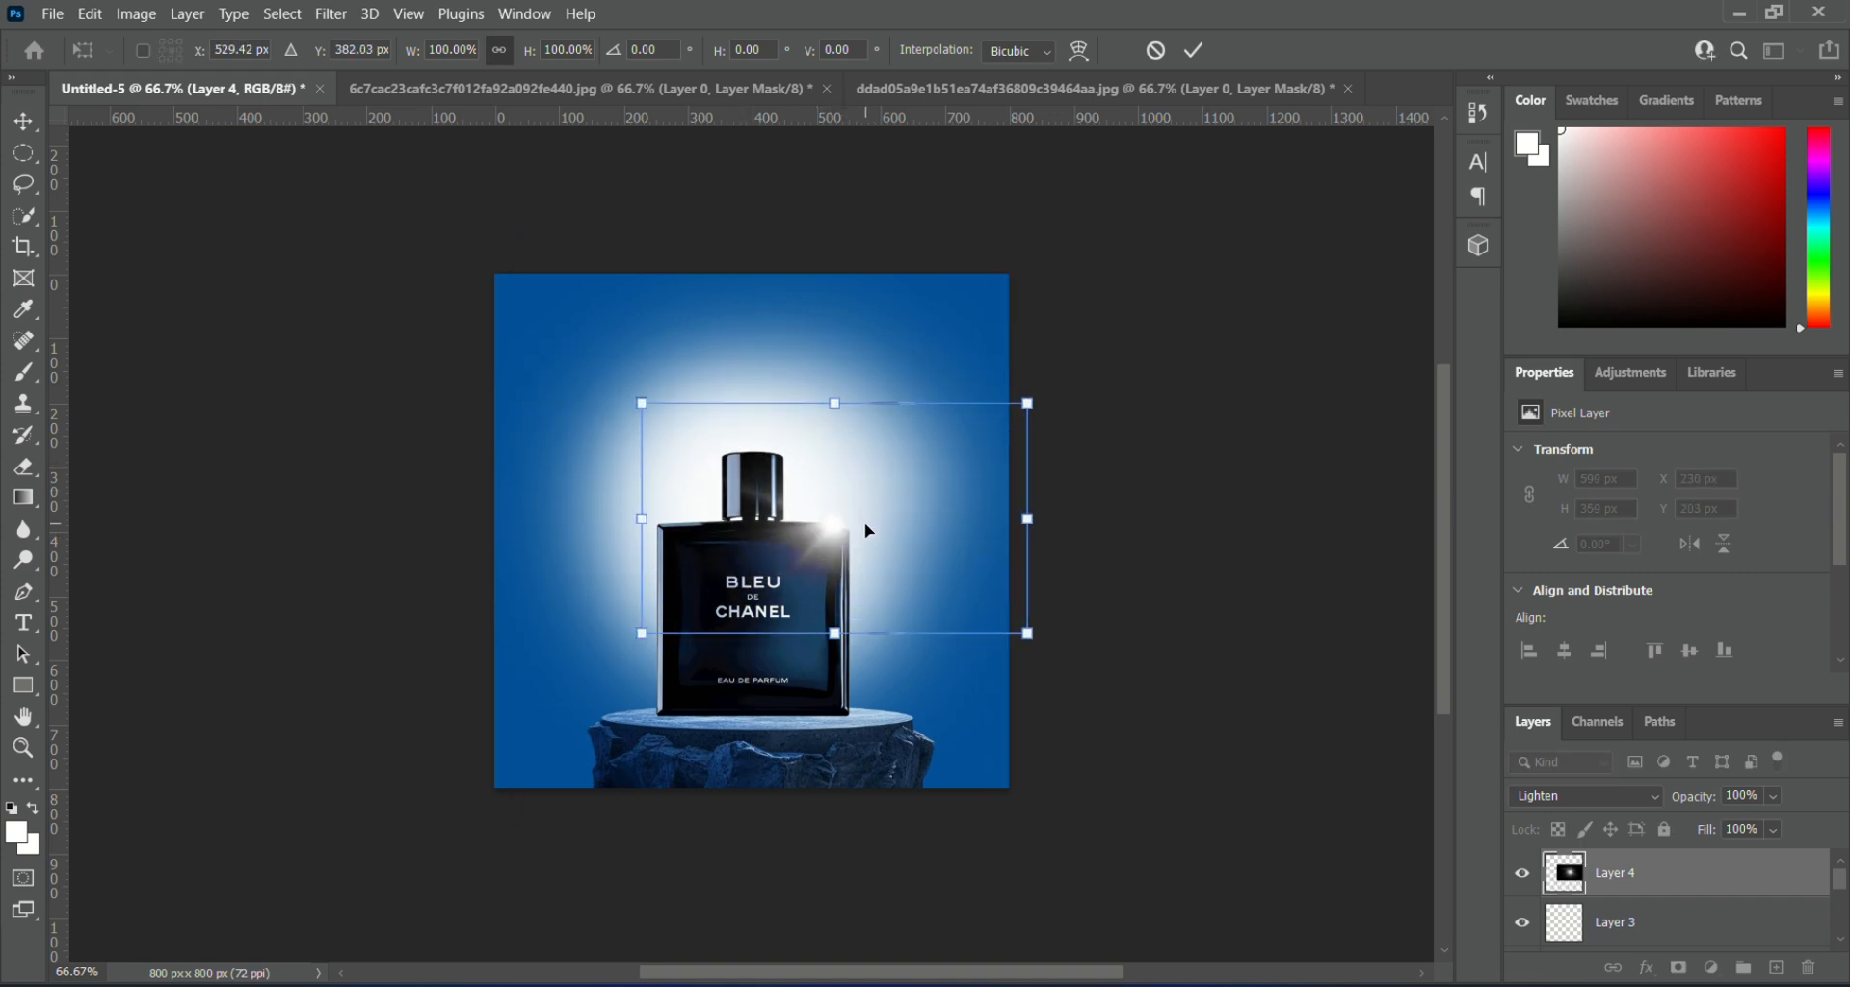
left_click_drag(1029, 403, 852, 508)
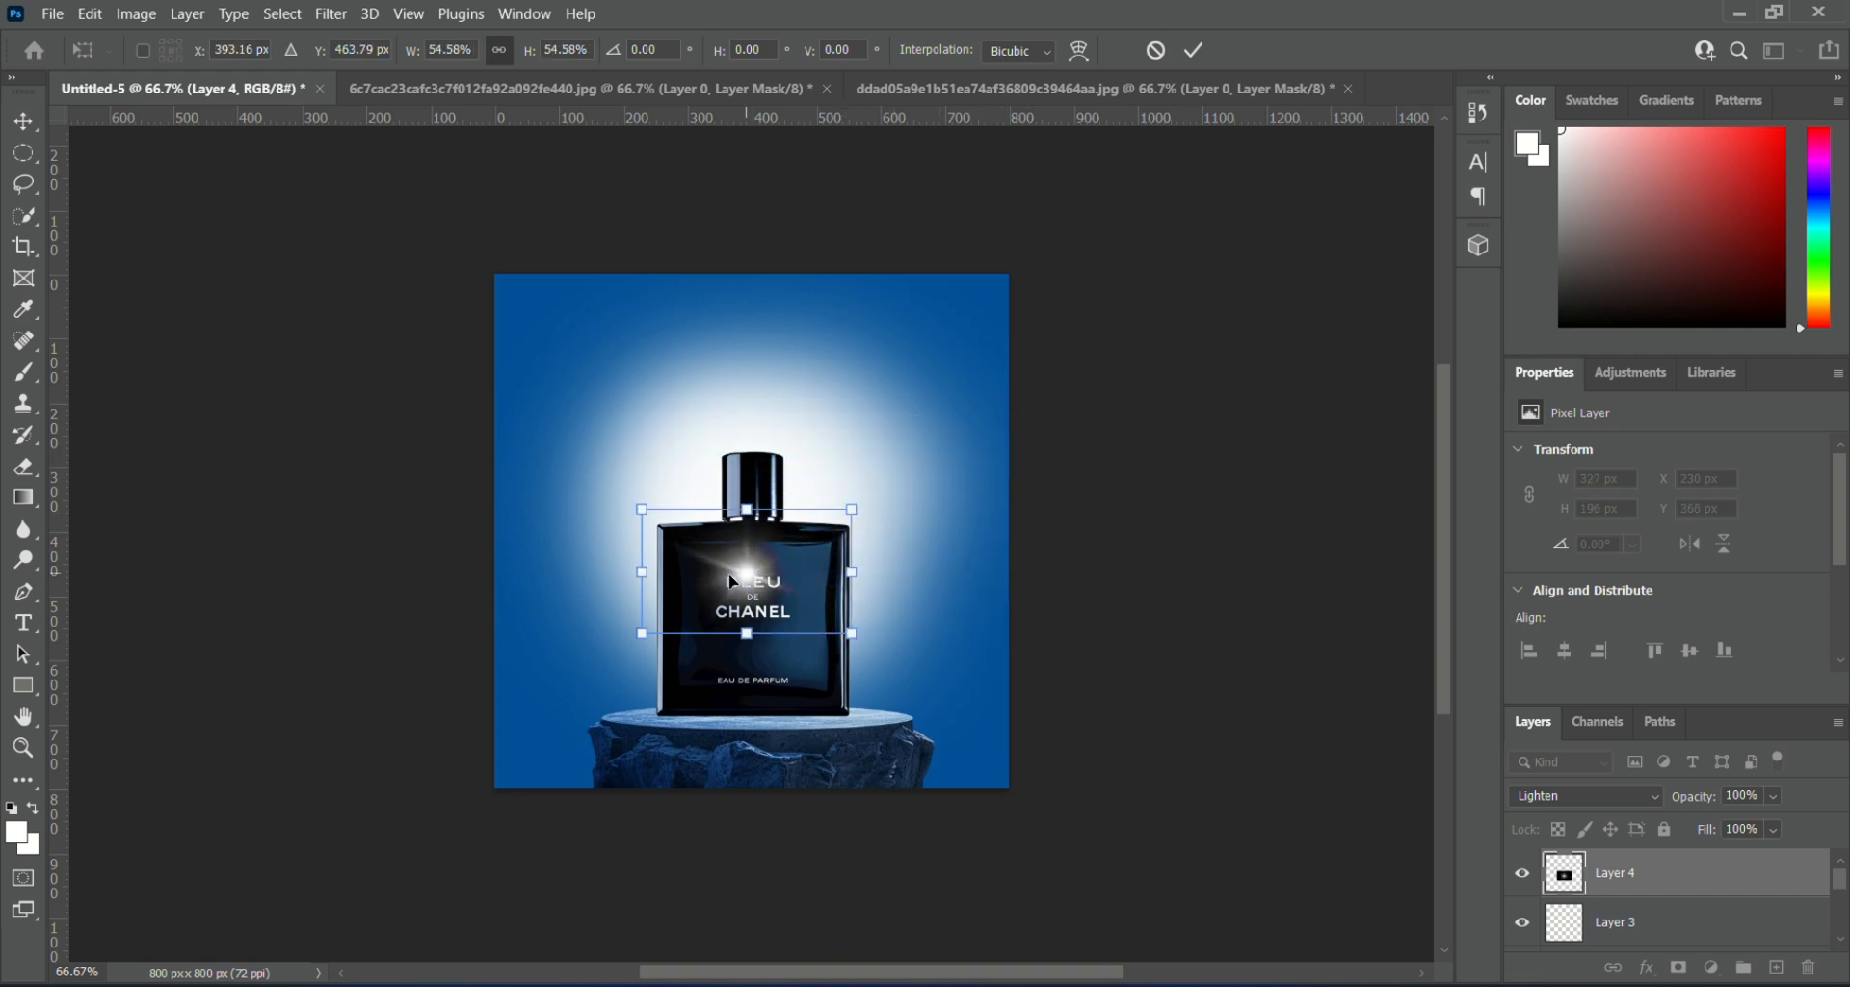
left_click_drag(724, 588, 827, 537)
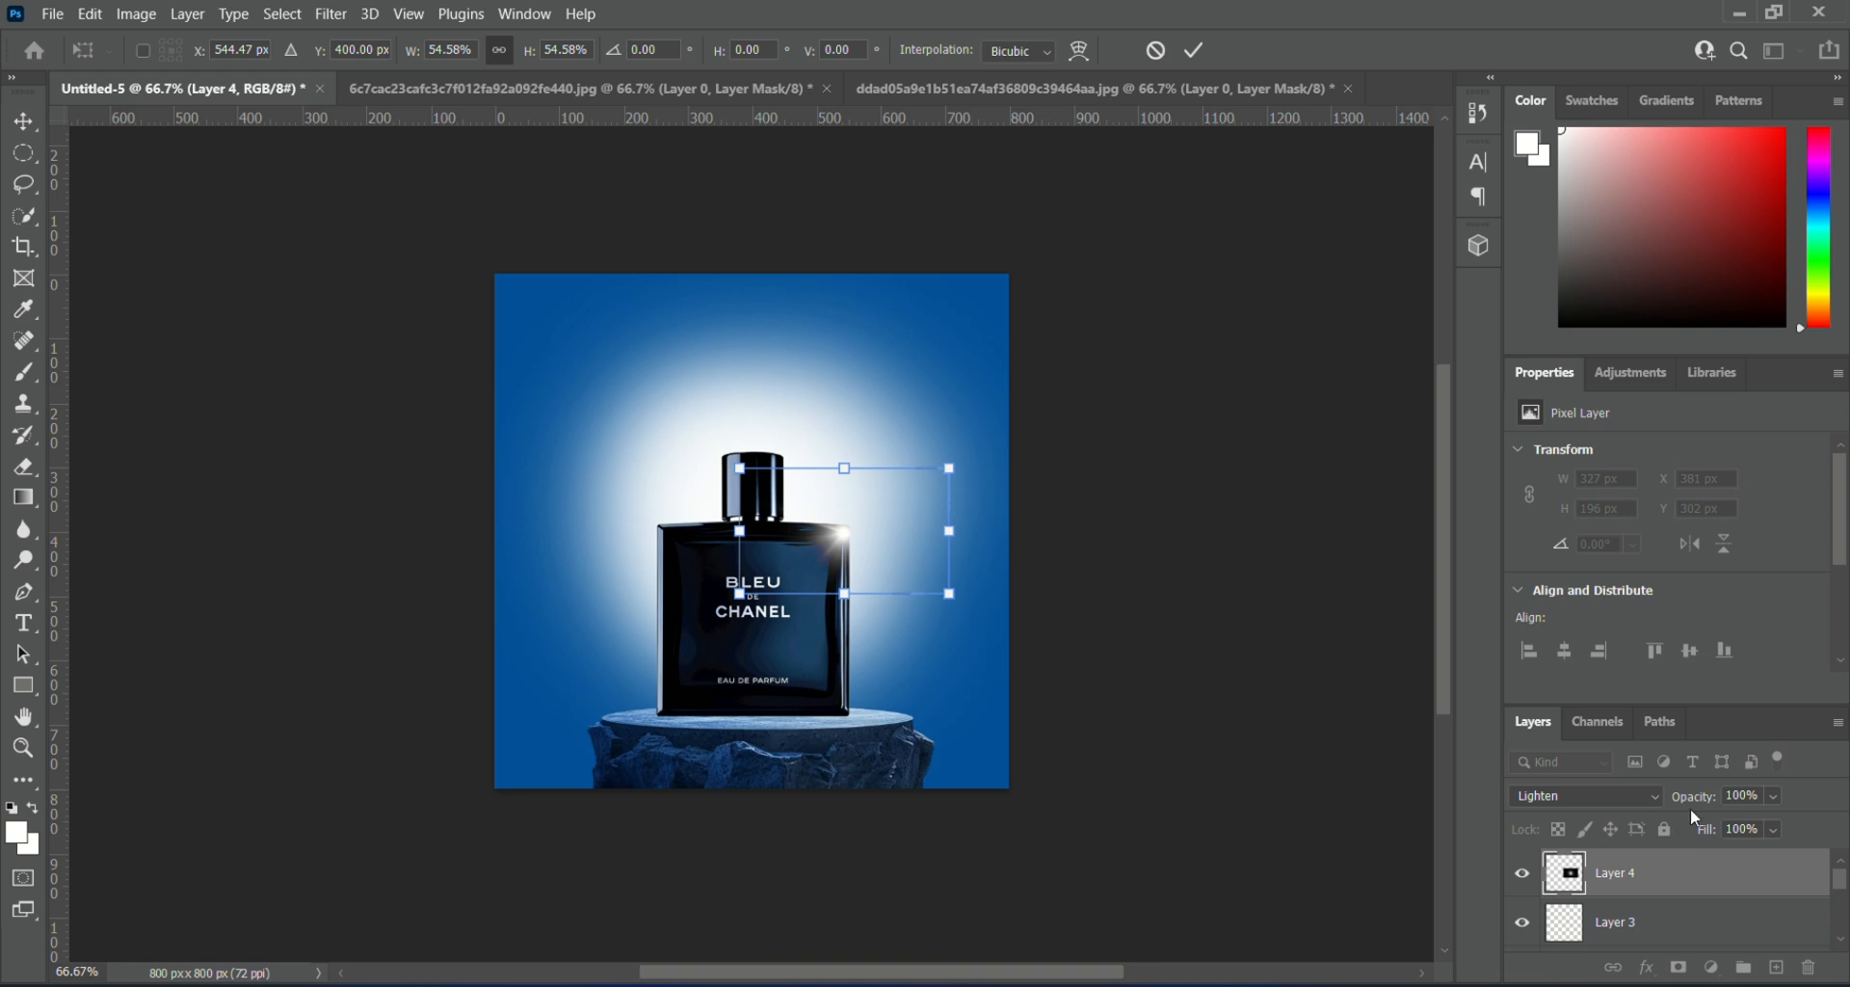
left_click_drag(1696, 798, 1681, 801)
left_click_drag(1708, 832, 1794, 796)
left_click_drag(1702, 829, 1722, 832)
left_click_drag(740, 594, 709, 632)
left_click_drag(797, 542, 815, 528)
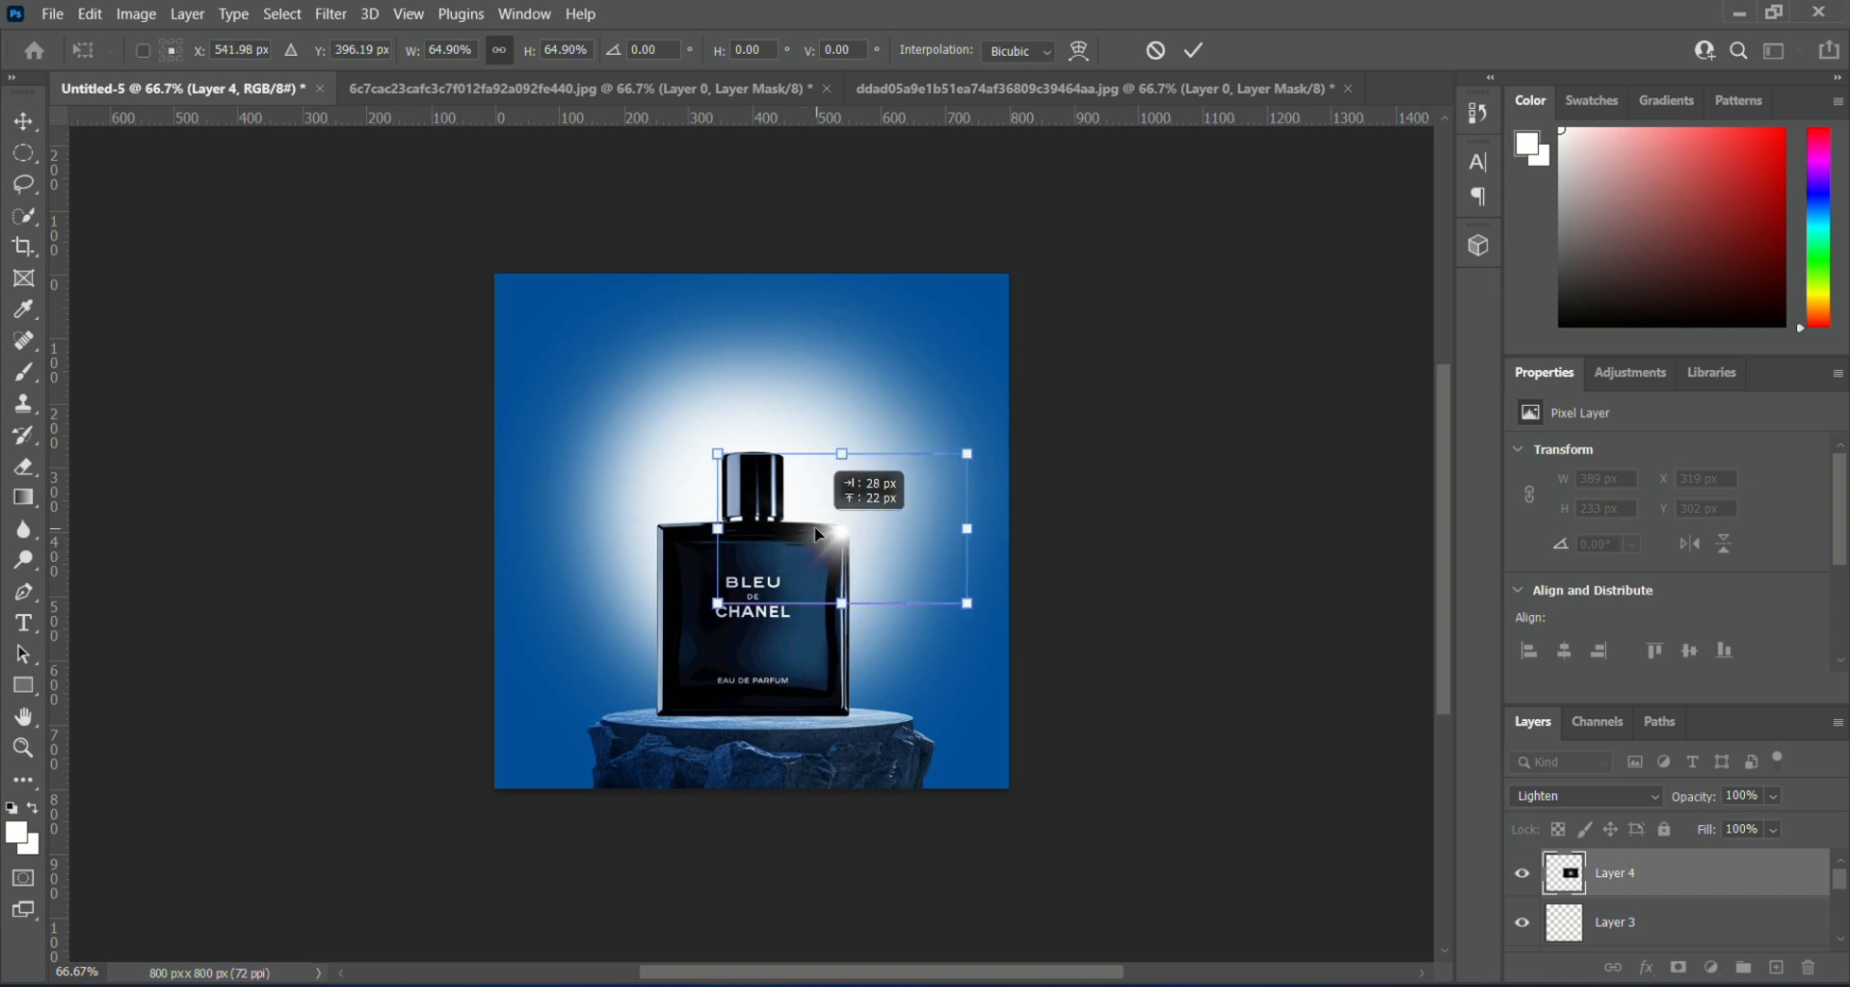
key("Return")
key("b")
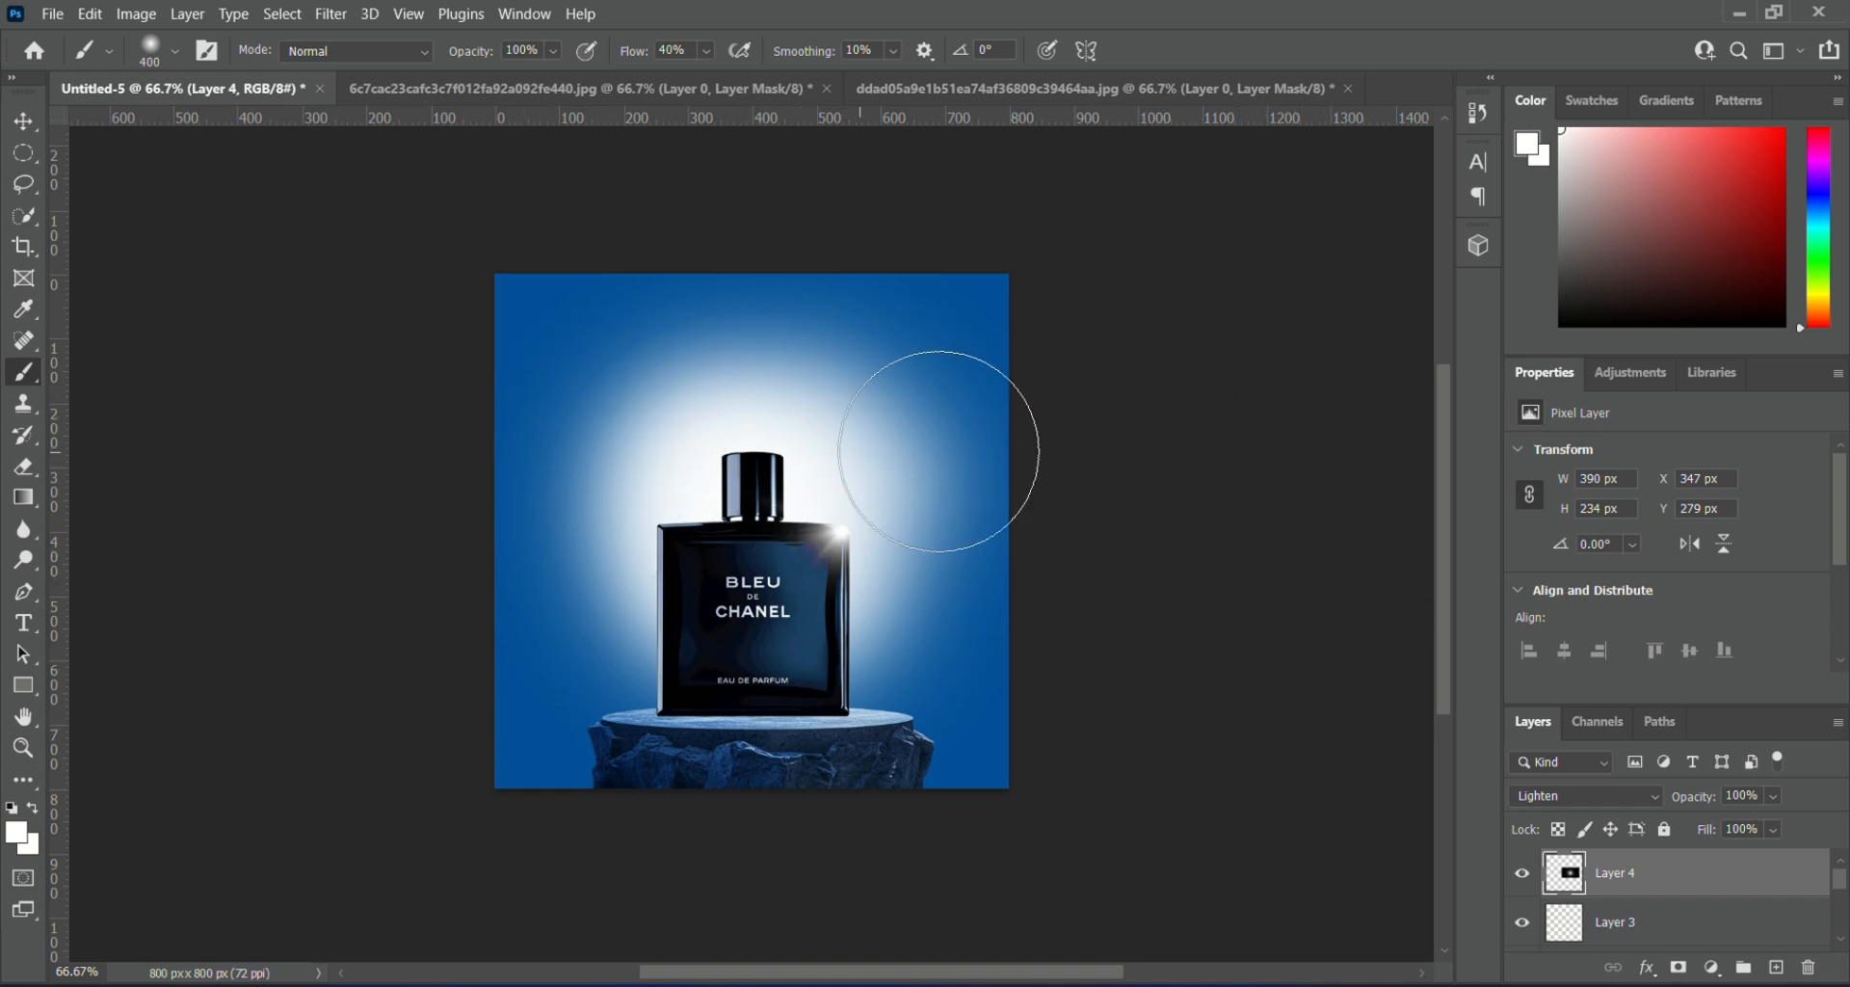
- Paint soft black shading over the white glow on both sides of the bottle on Color Fill 1 with the 400 px brush
scroll(1678, 876, "down", 2)
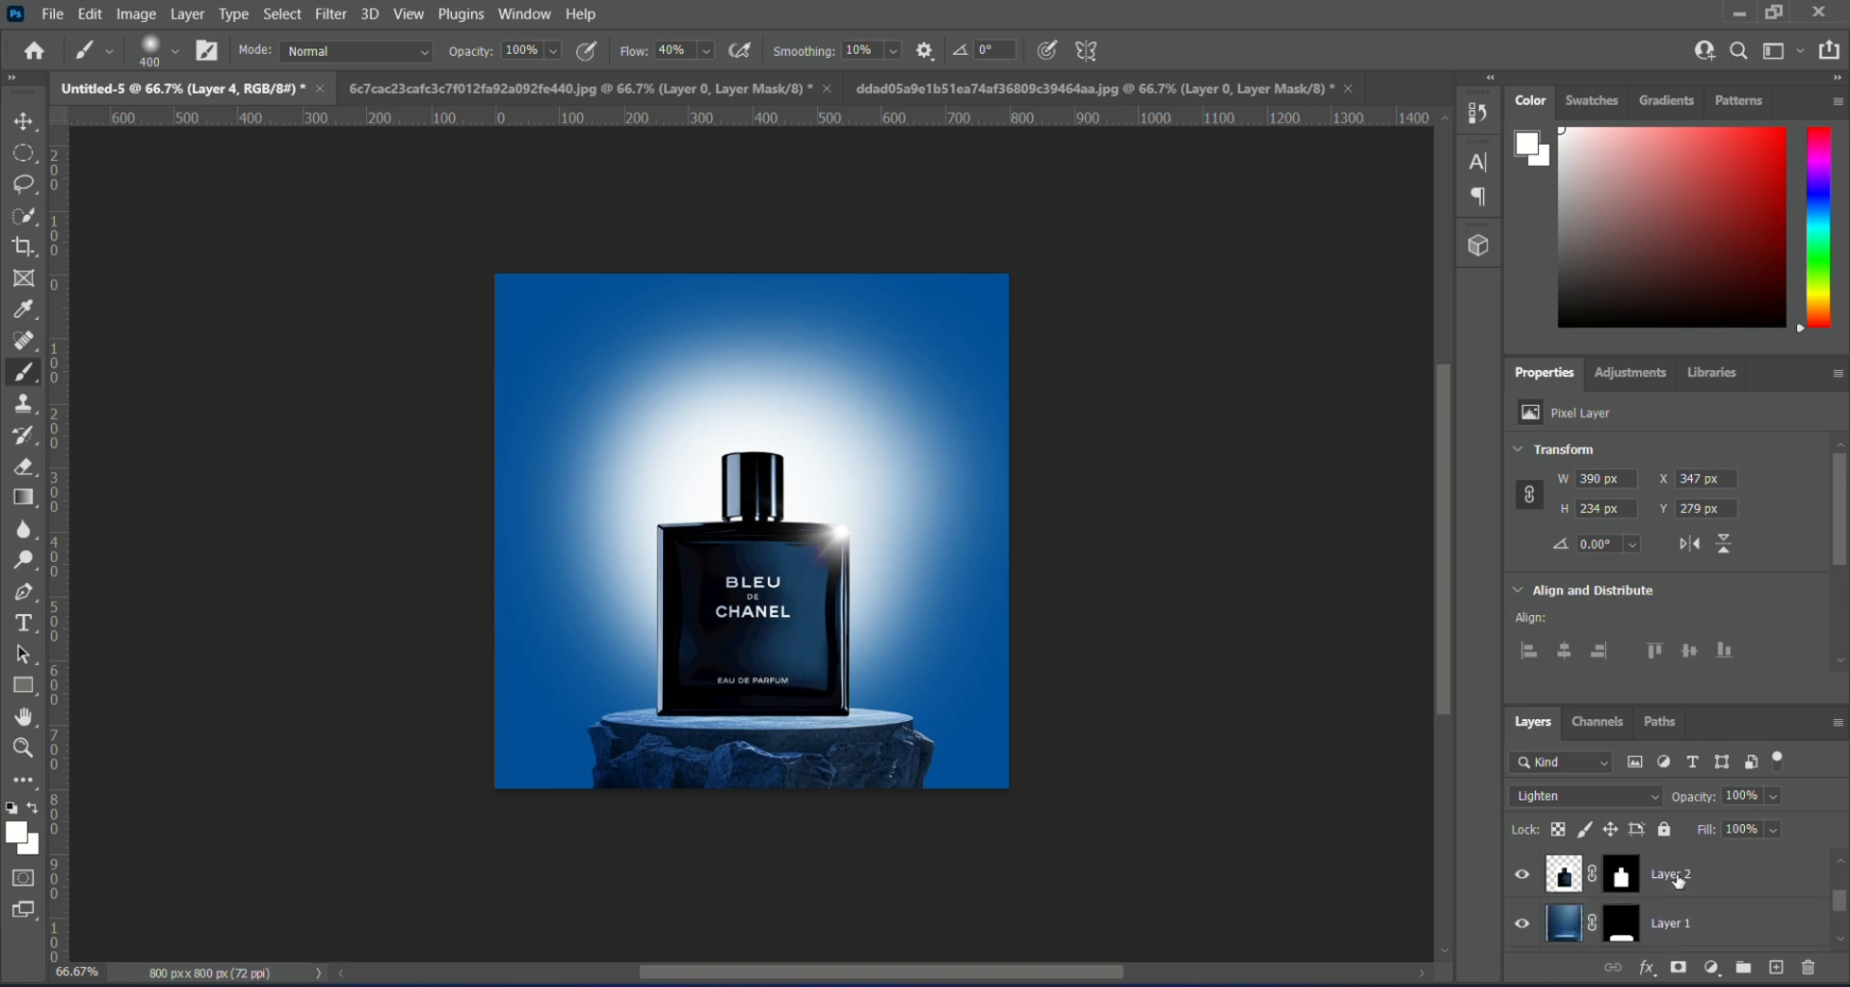
scroll(1679, 878, "down", 1)
left_click(1662, 921)
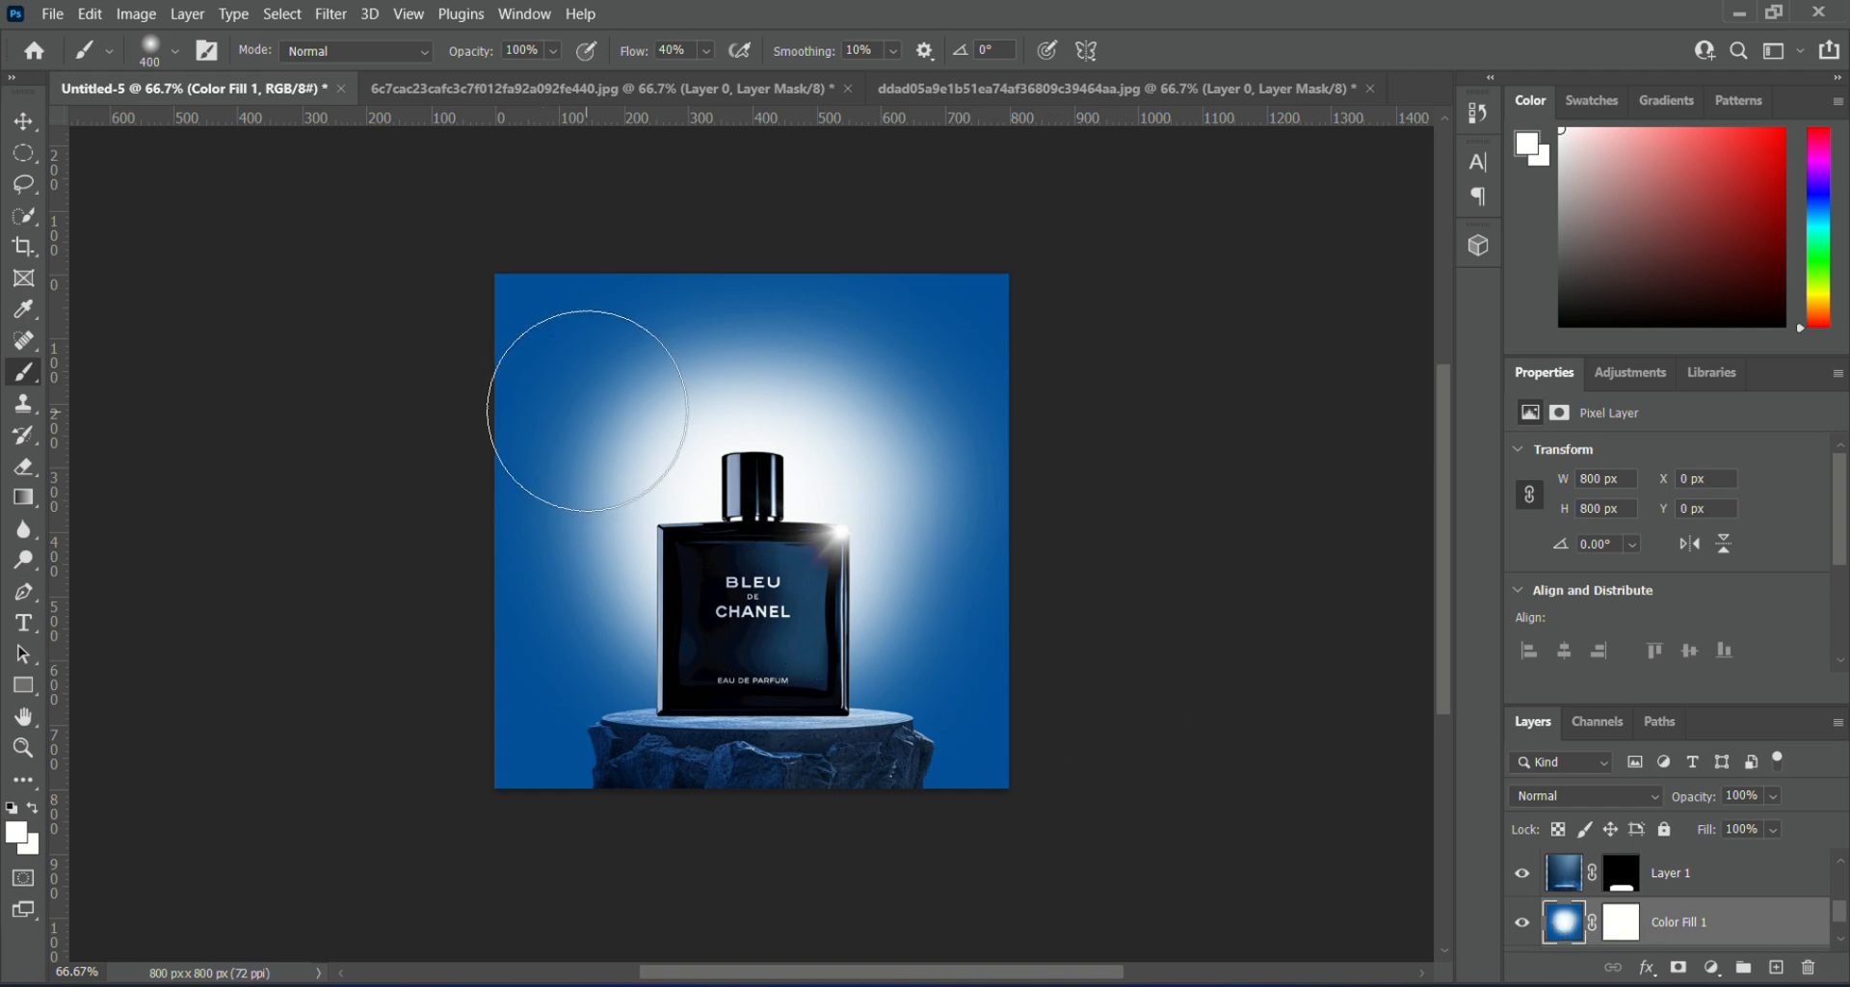
left_click(12, 807)
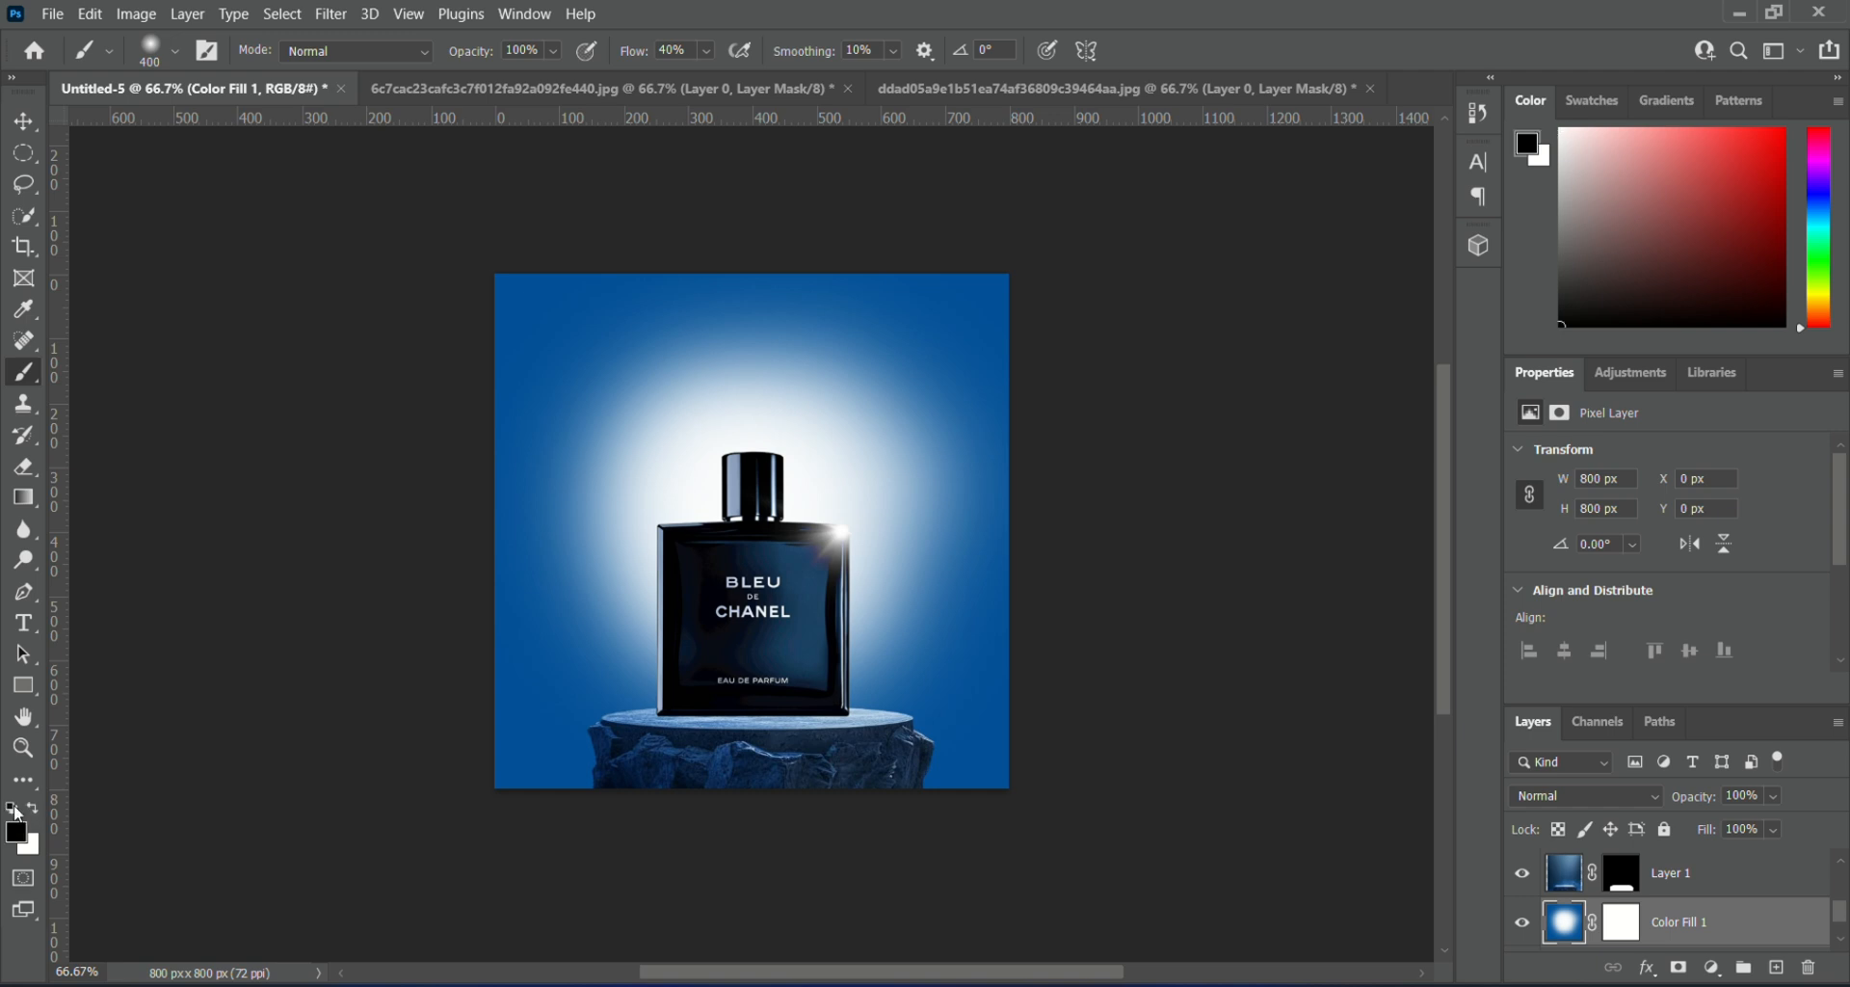
left_click(876, 457)
left_click(804, 424)
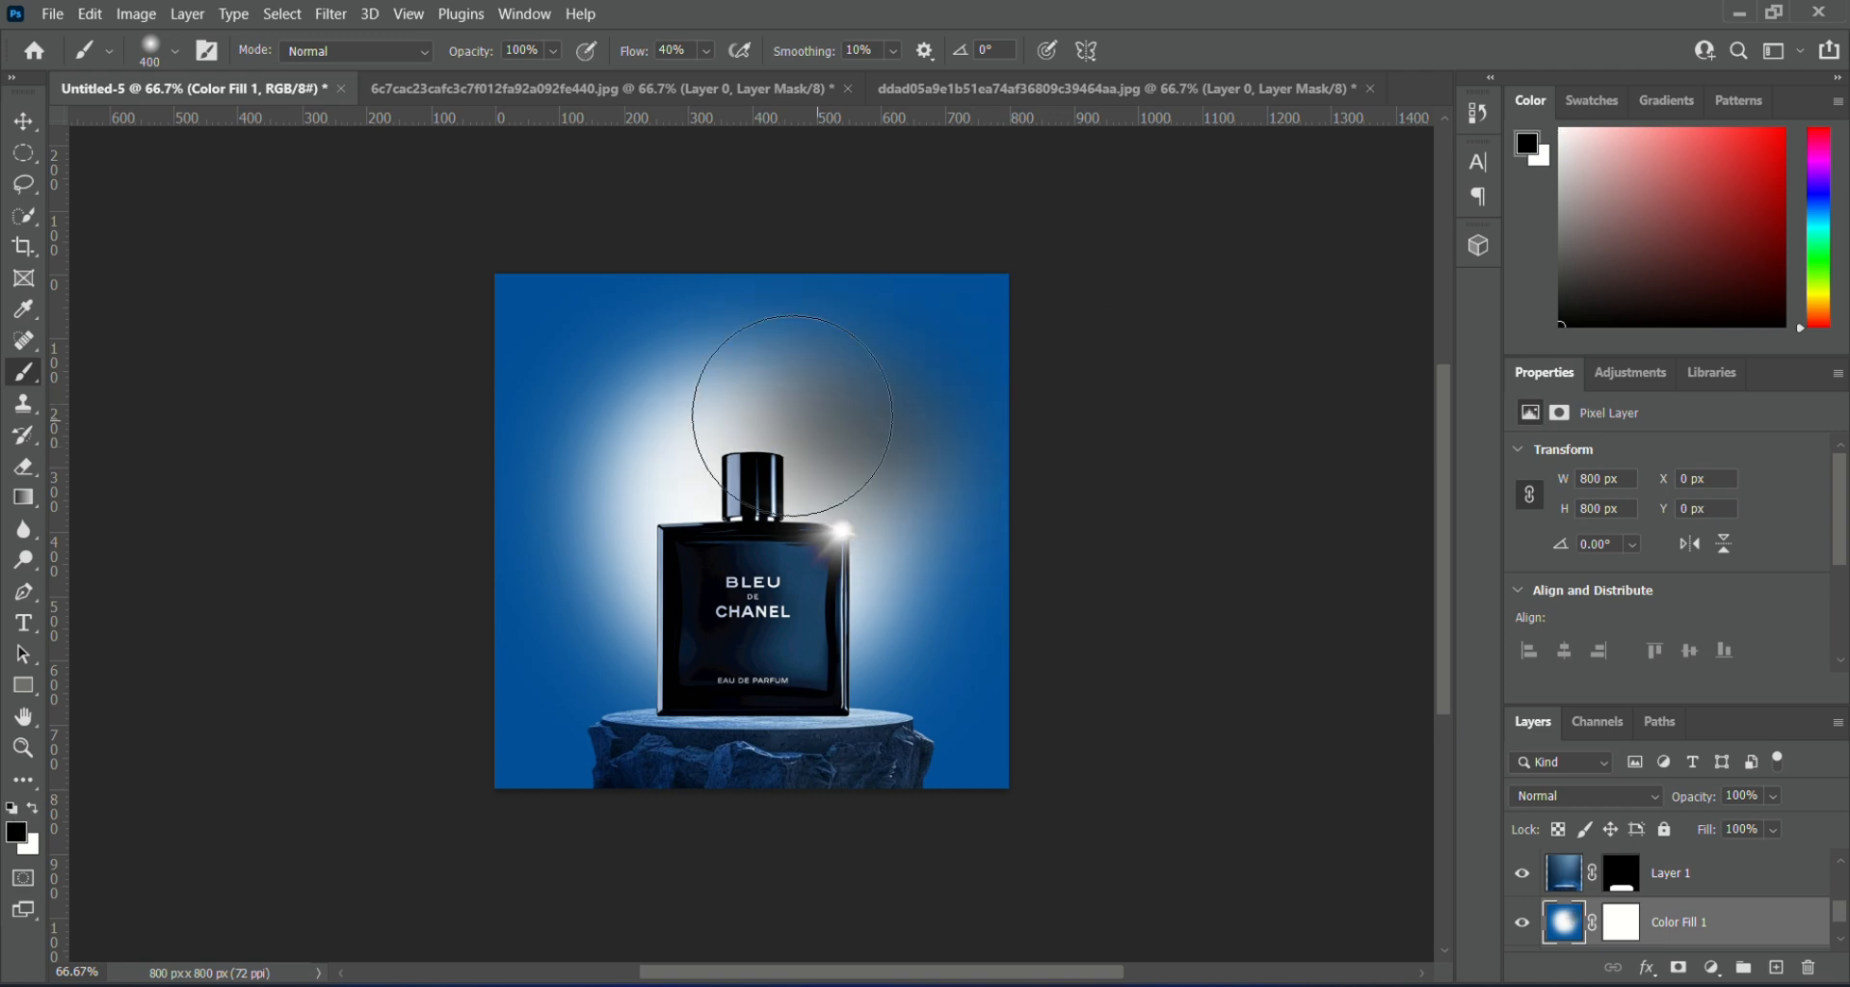
left_click(672, 408)
left_click(572, 459)
left_click(587, 522)
left_click(659, 583)
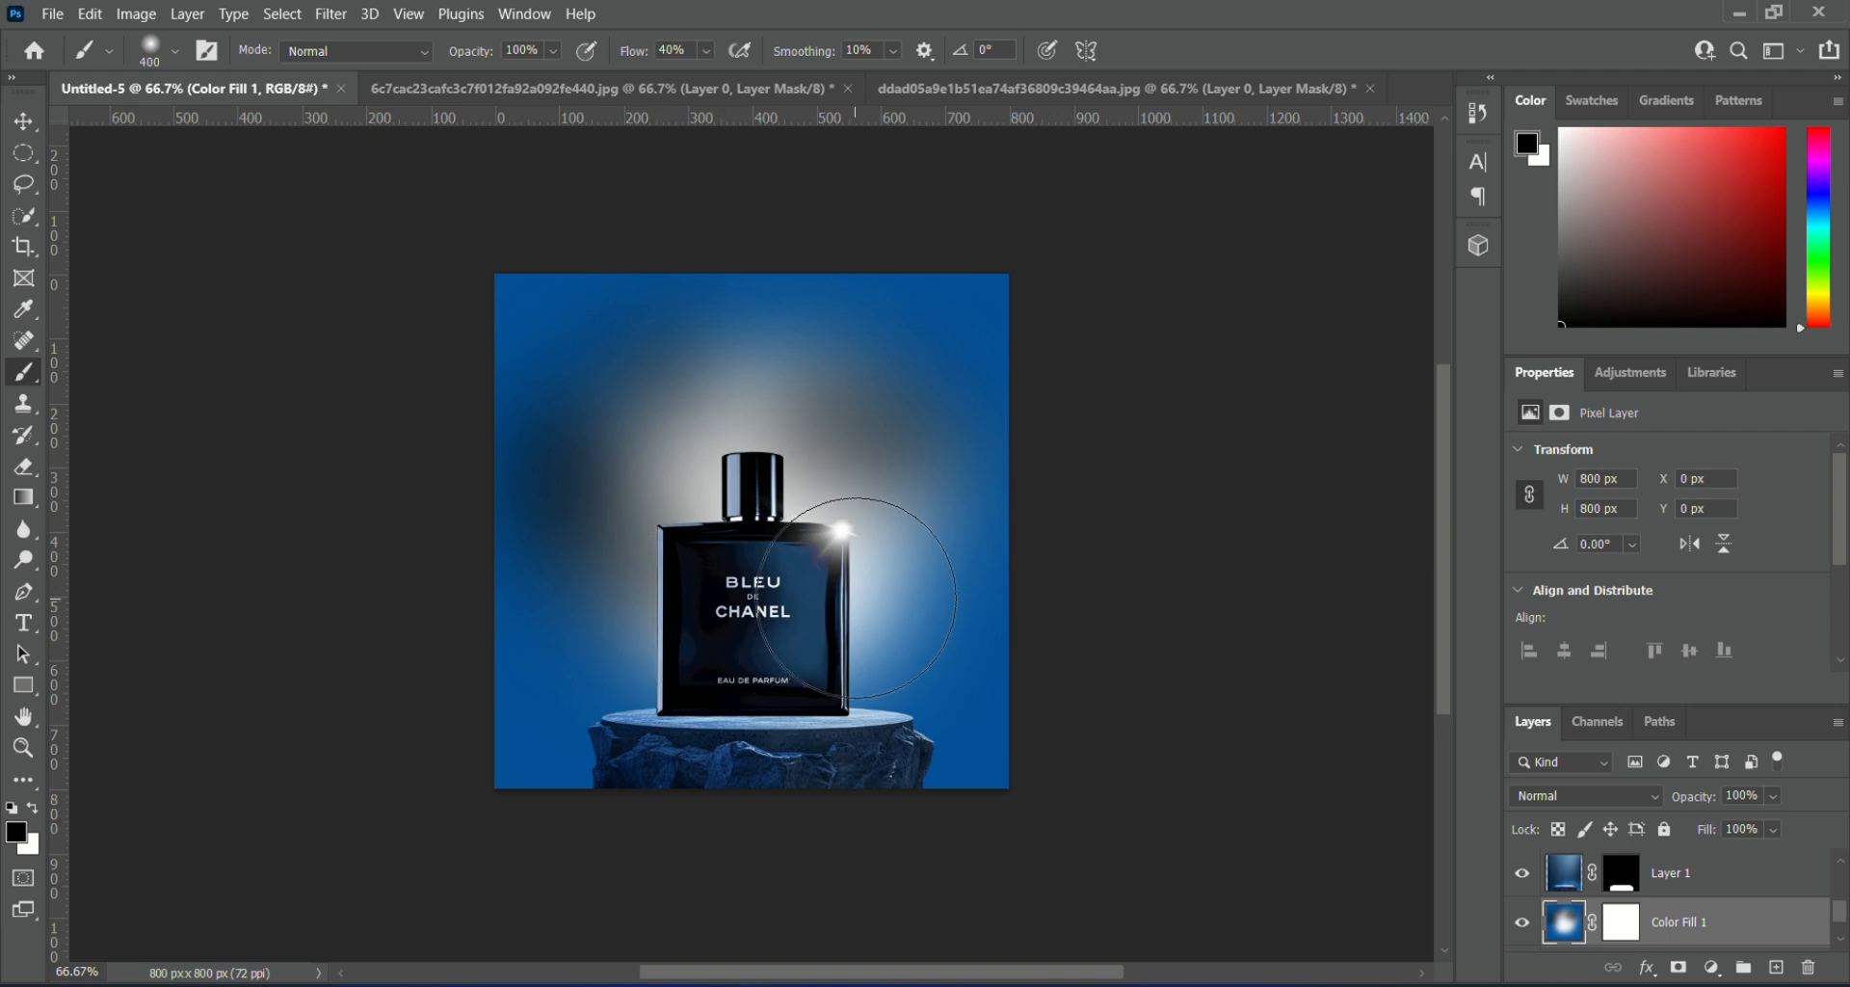
left_click(855, 601)
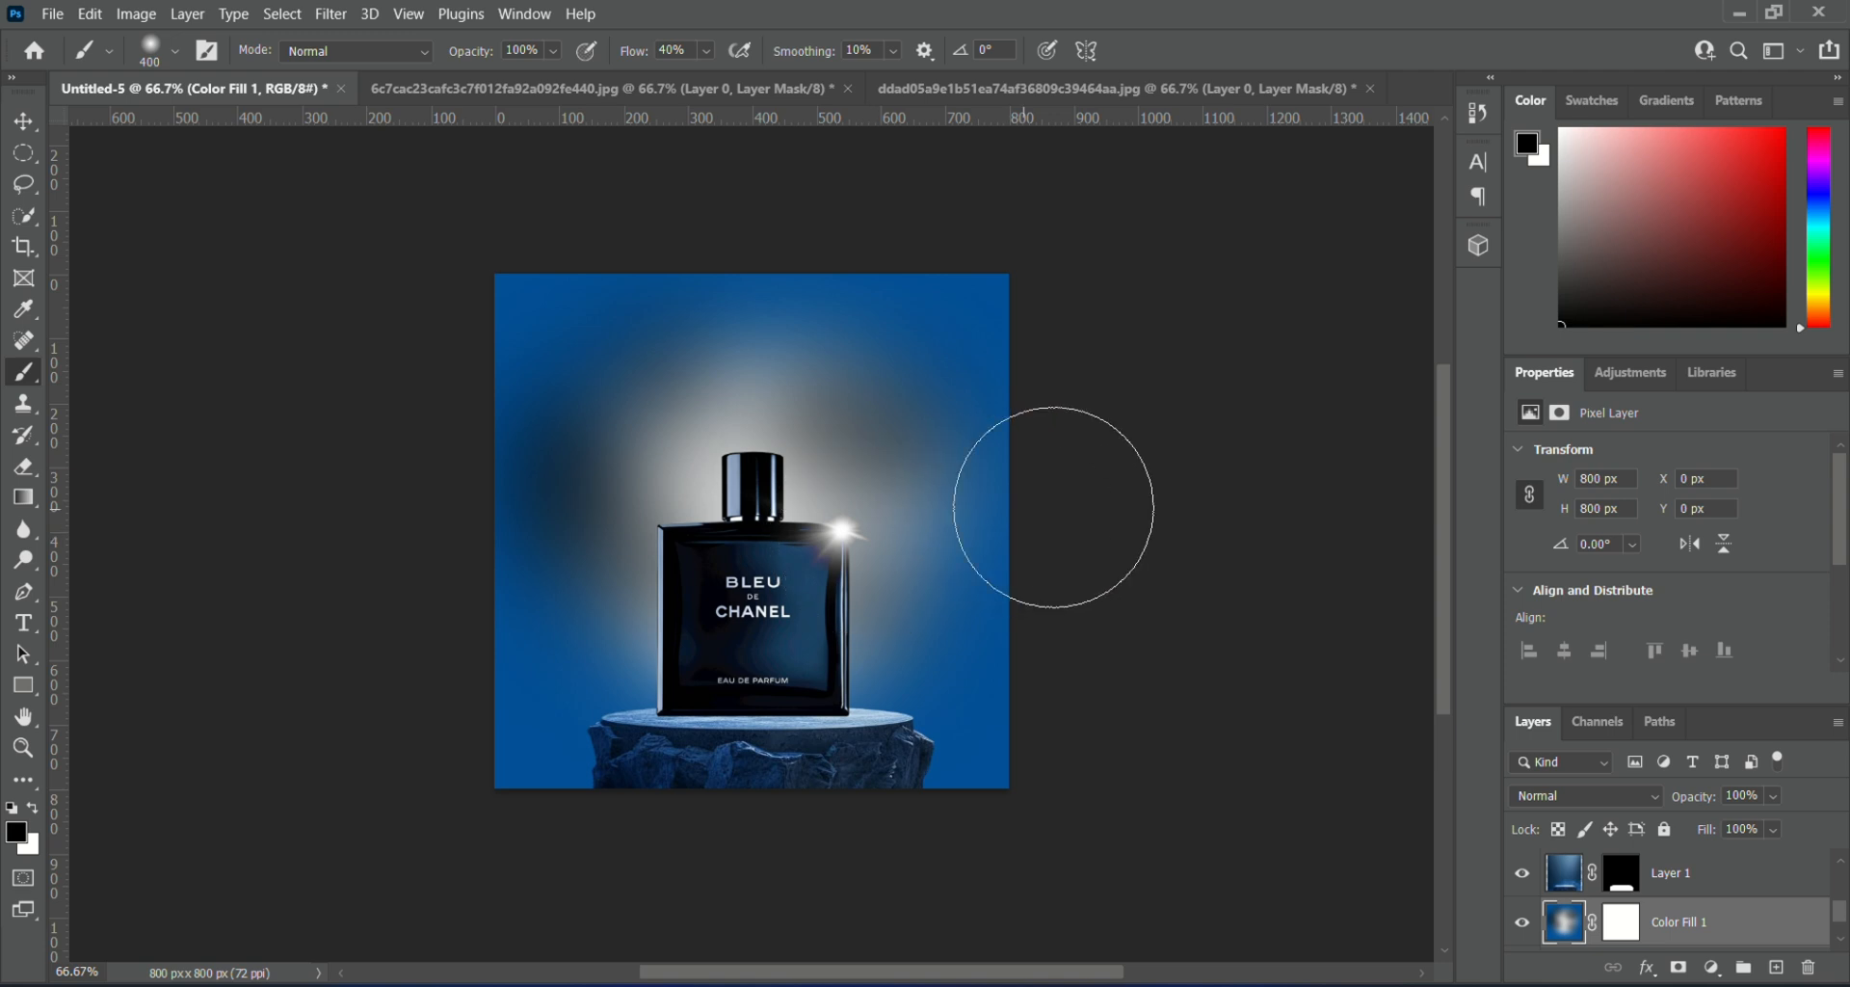
- Scale the flare on Layer 4 to about 85% and reposition it on the bottle's right shoulder, at about X 538 px, Y 400 px
scroll(1629, 886, "up", 3)
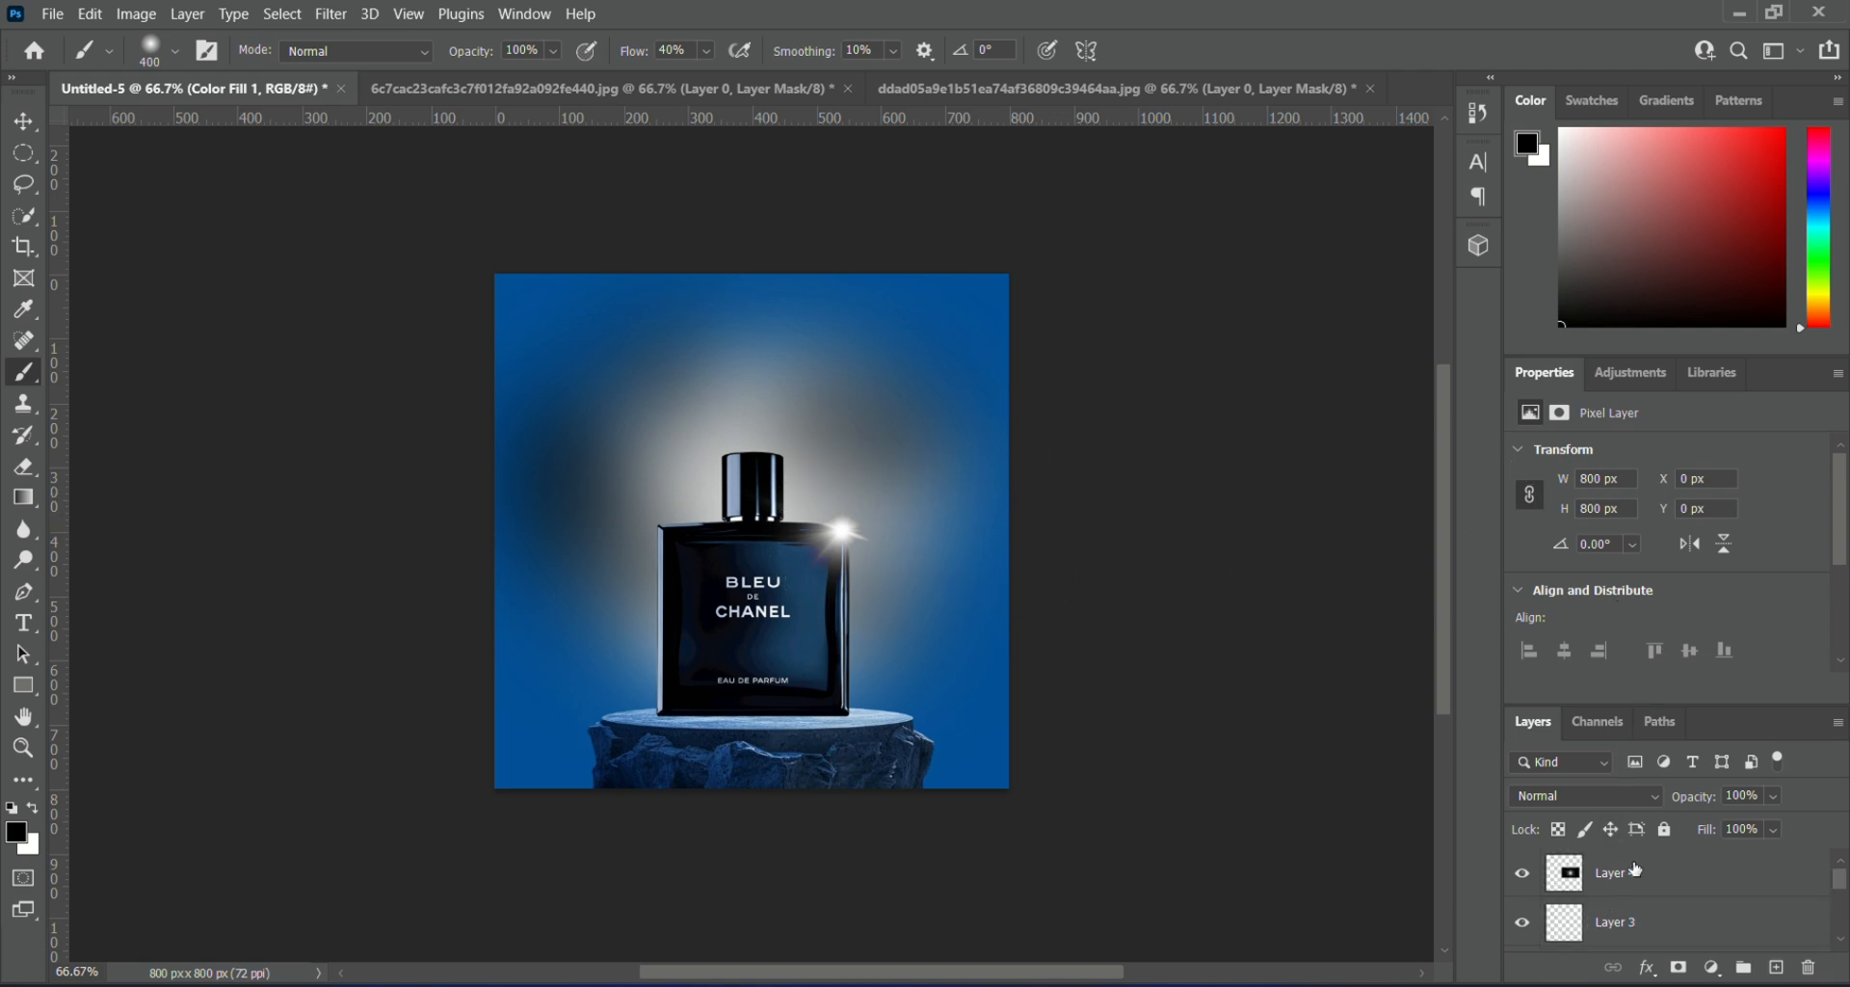
left_click(1634, 875)
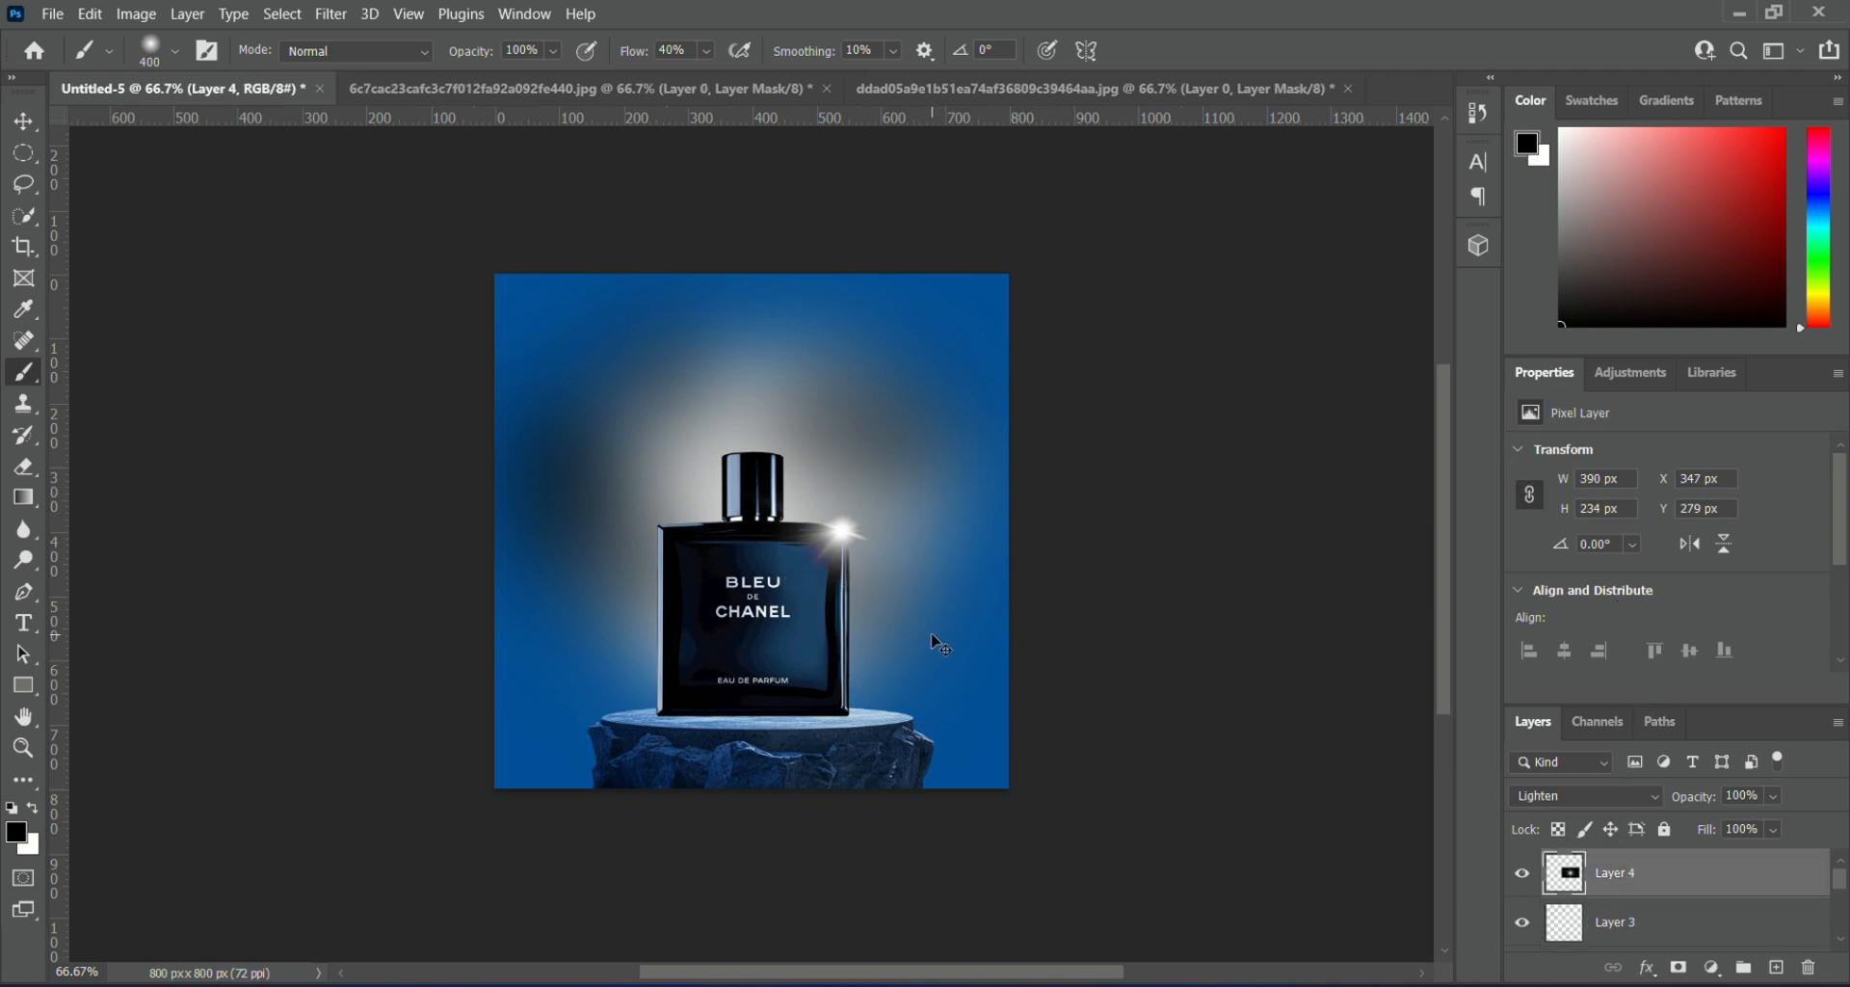
key("ctrl+t")
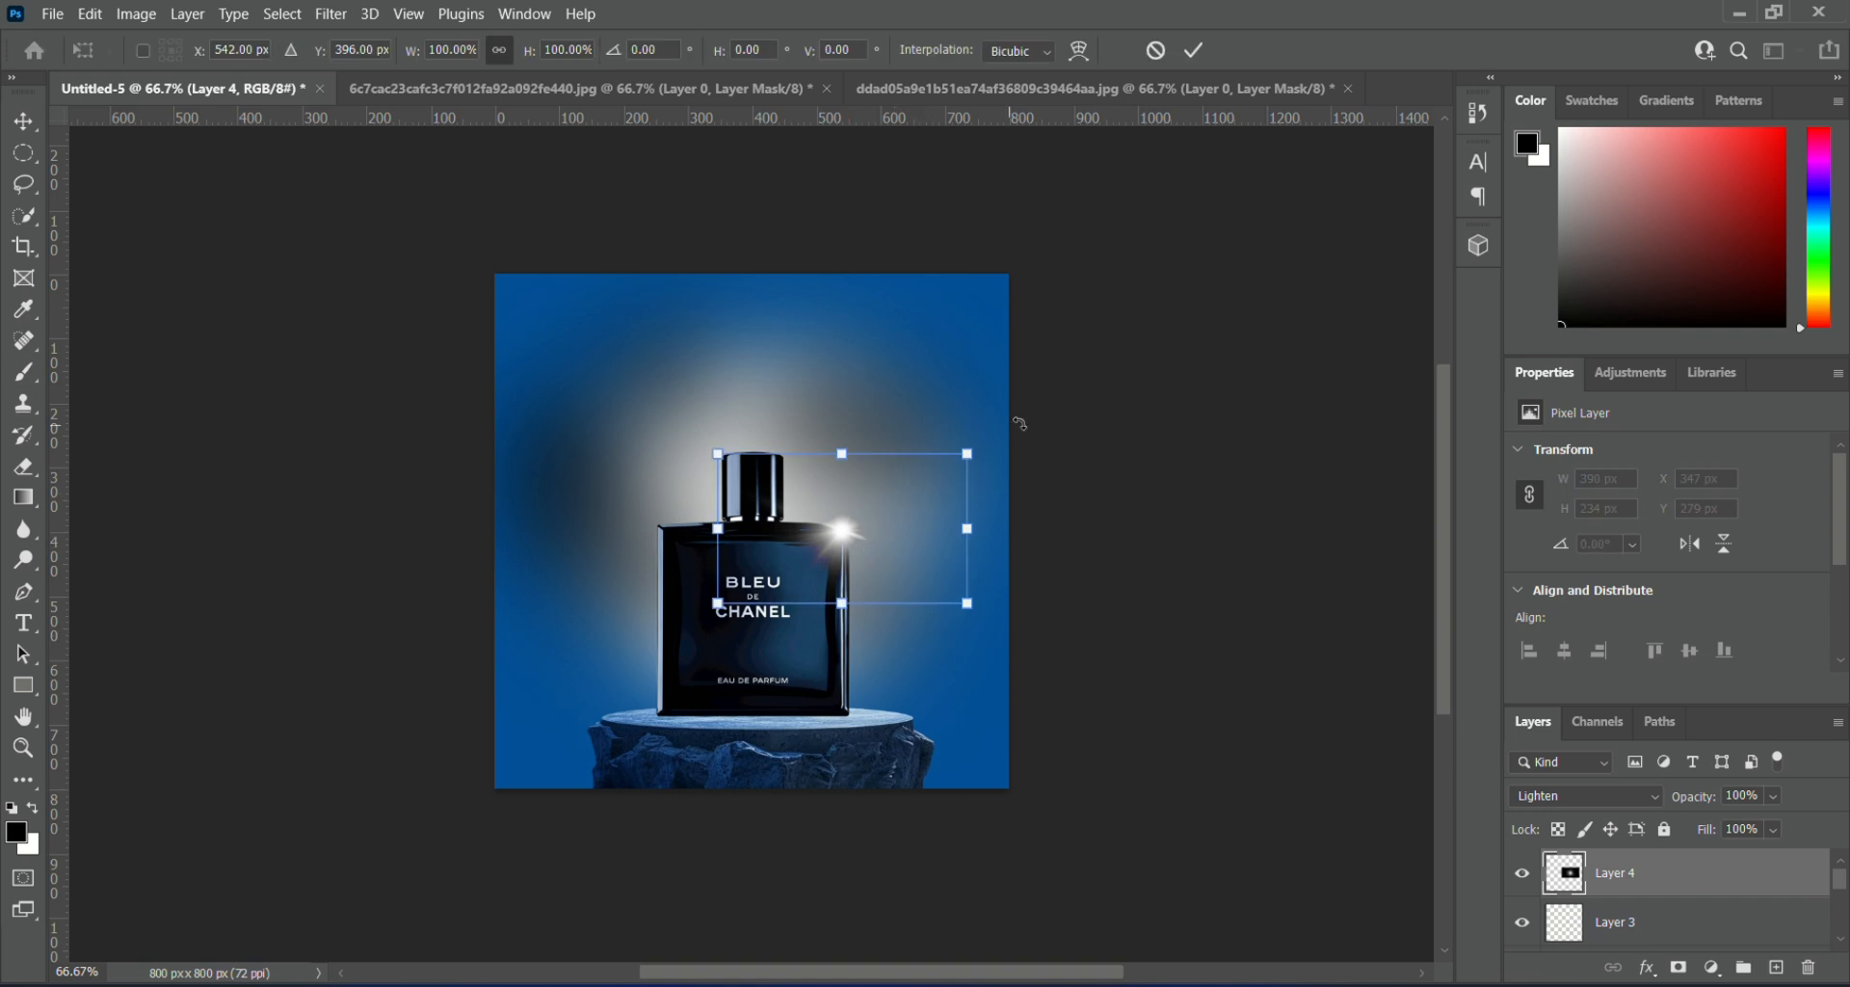
left_click_drag(974, 450, 998, 434)
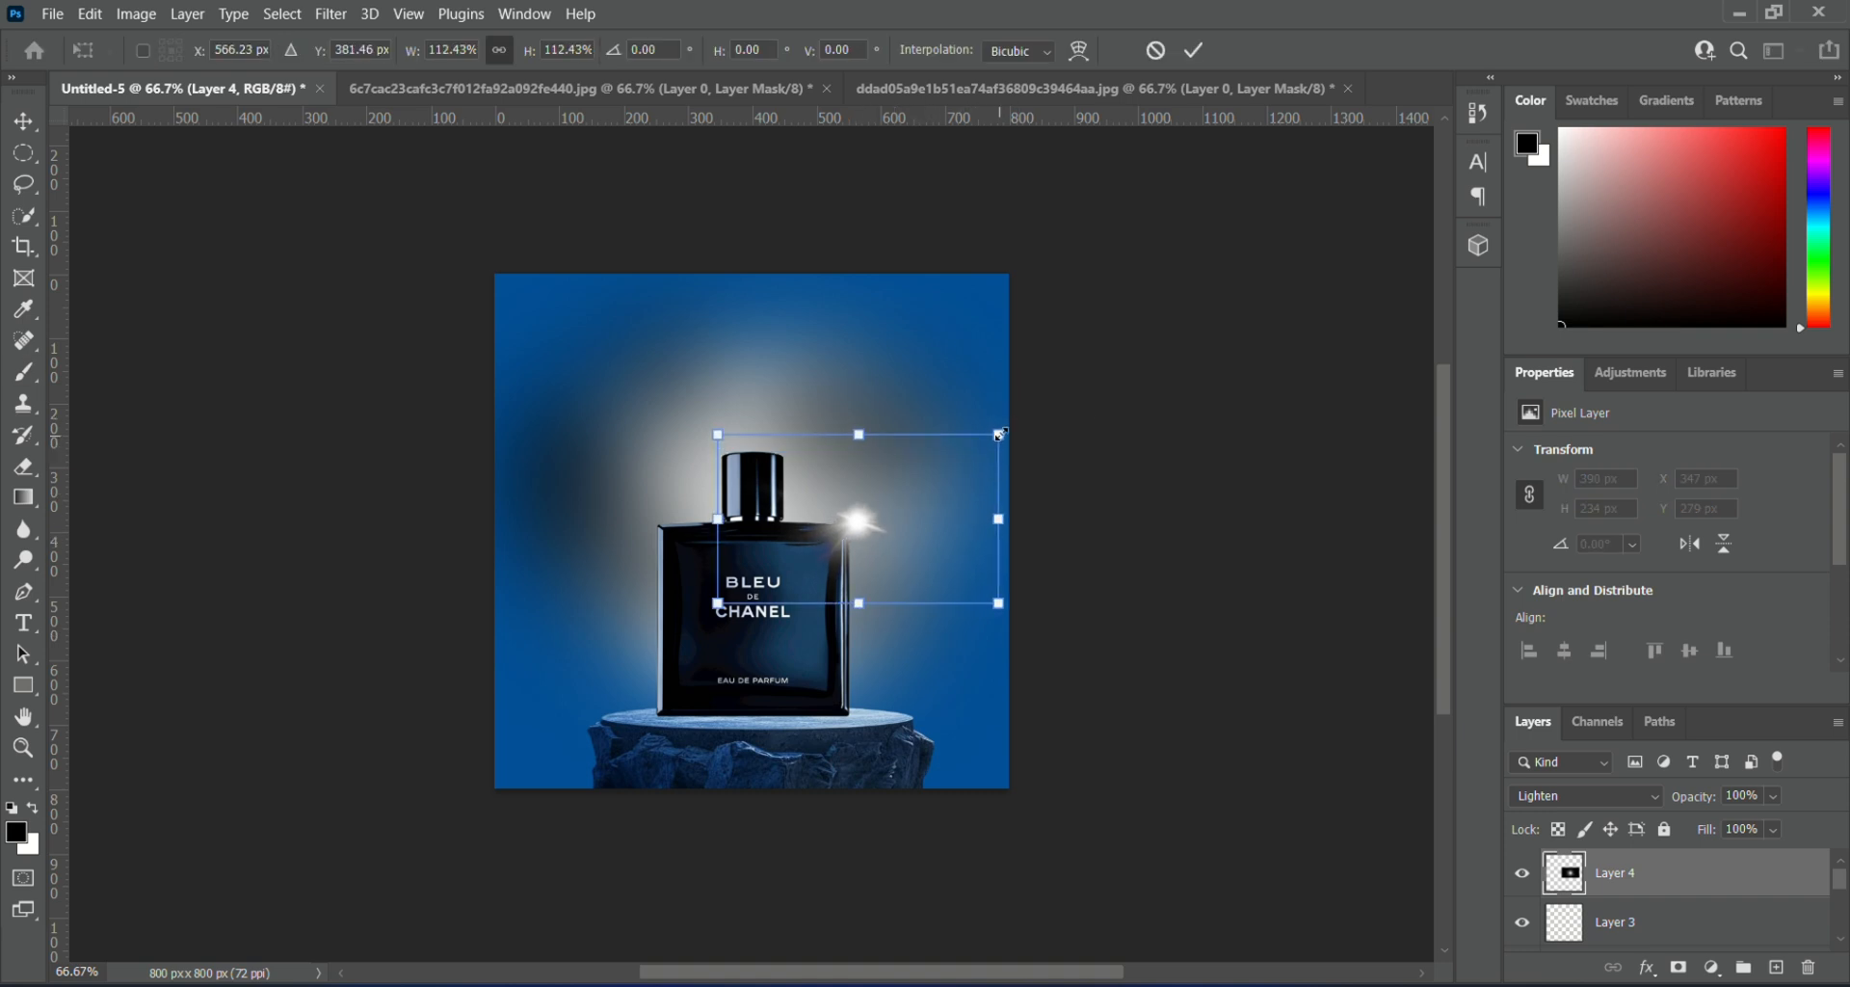
left_click_drag(880, 525, 865, 541)
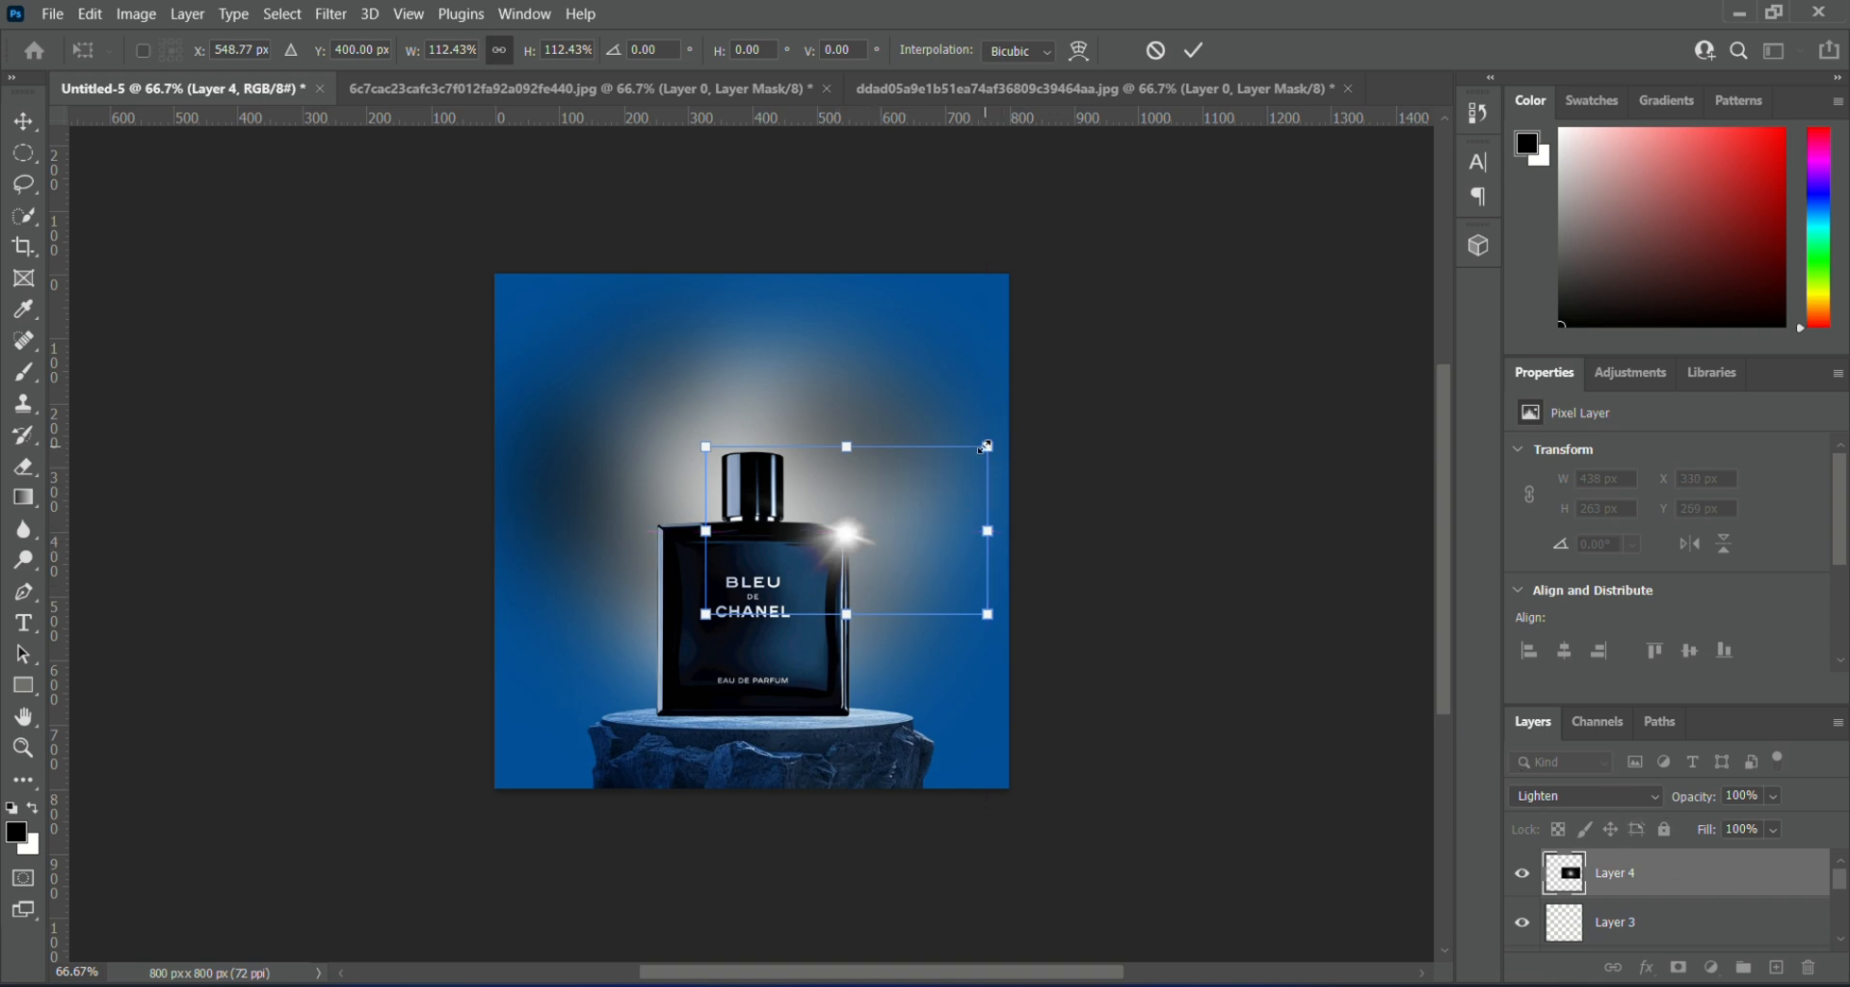
left_click_drag(986, 446, 807, 556)
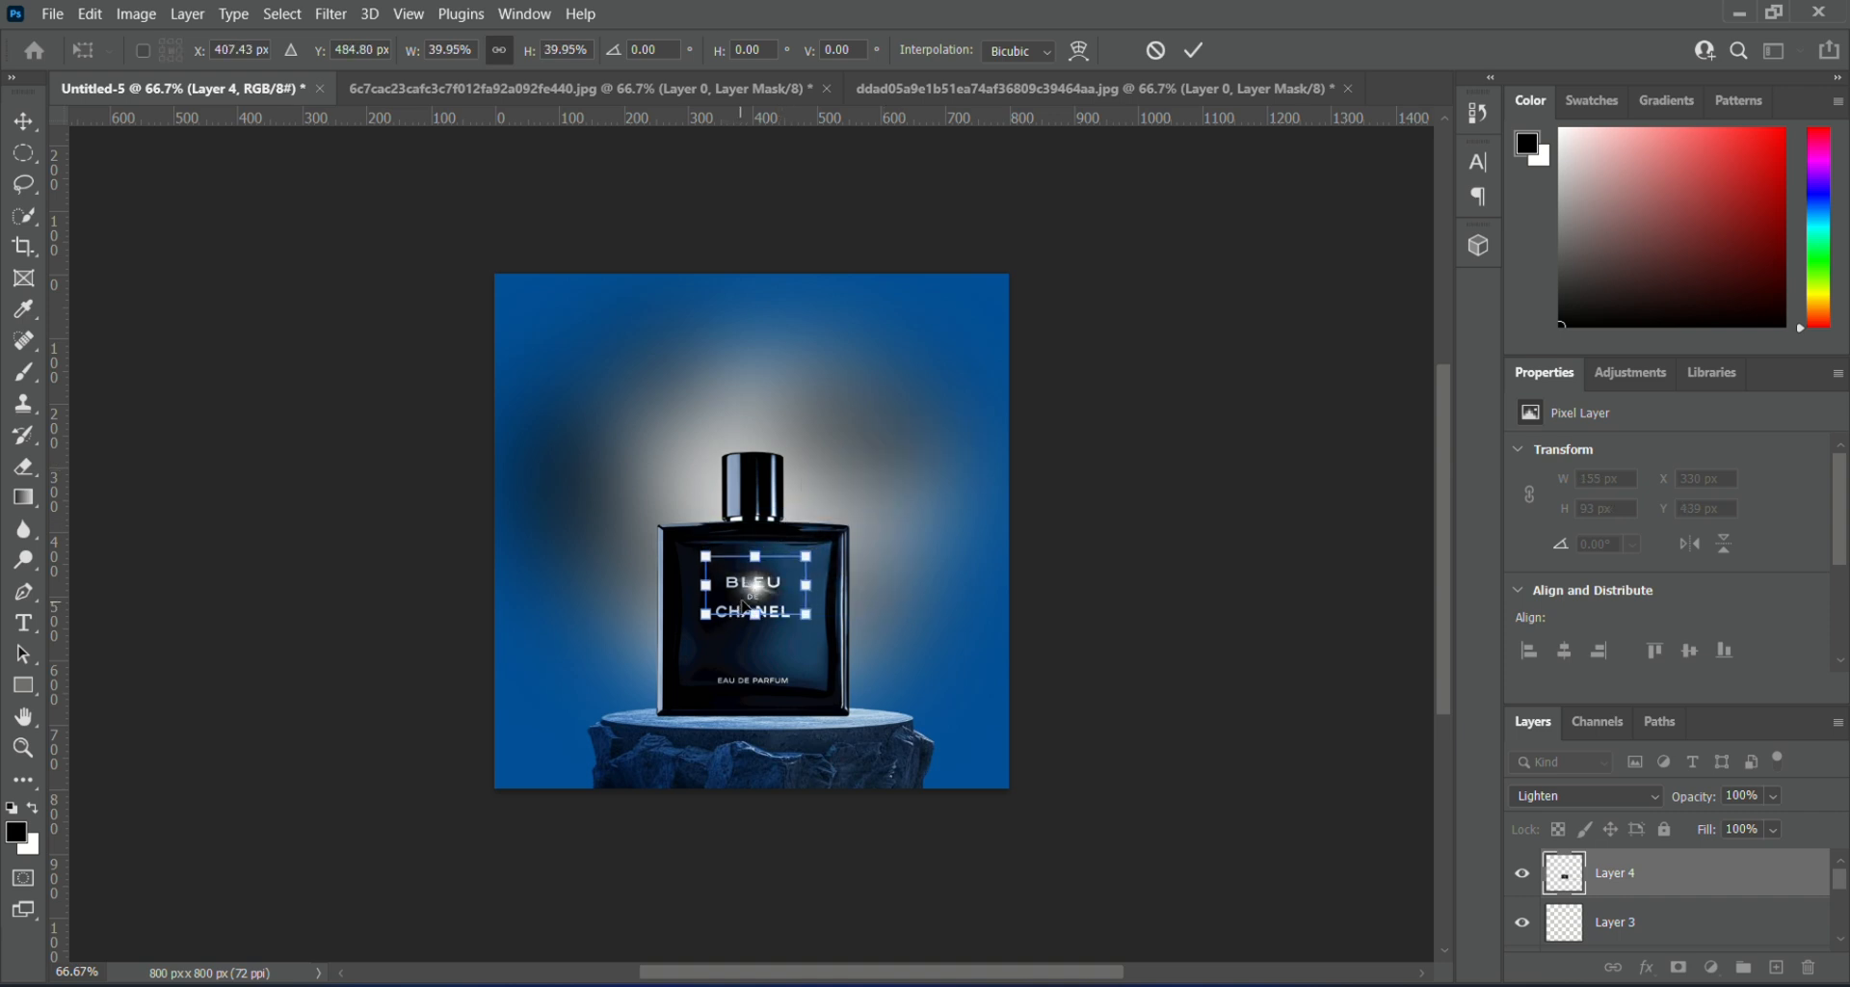
left_click_drag(743, 605, 683, 628)
left_click_drag(802, 581, 851, 546)
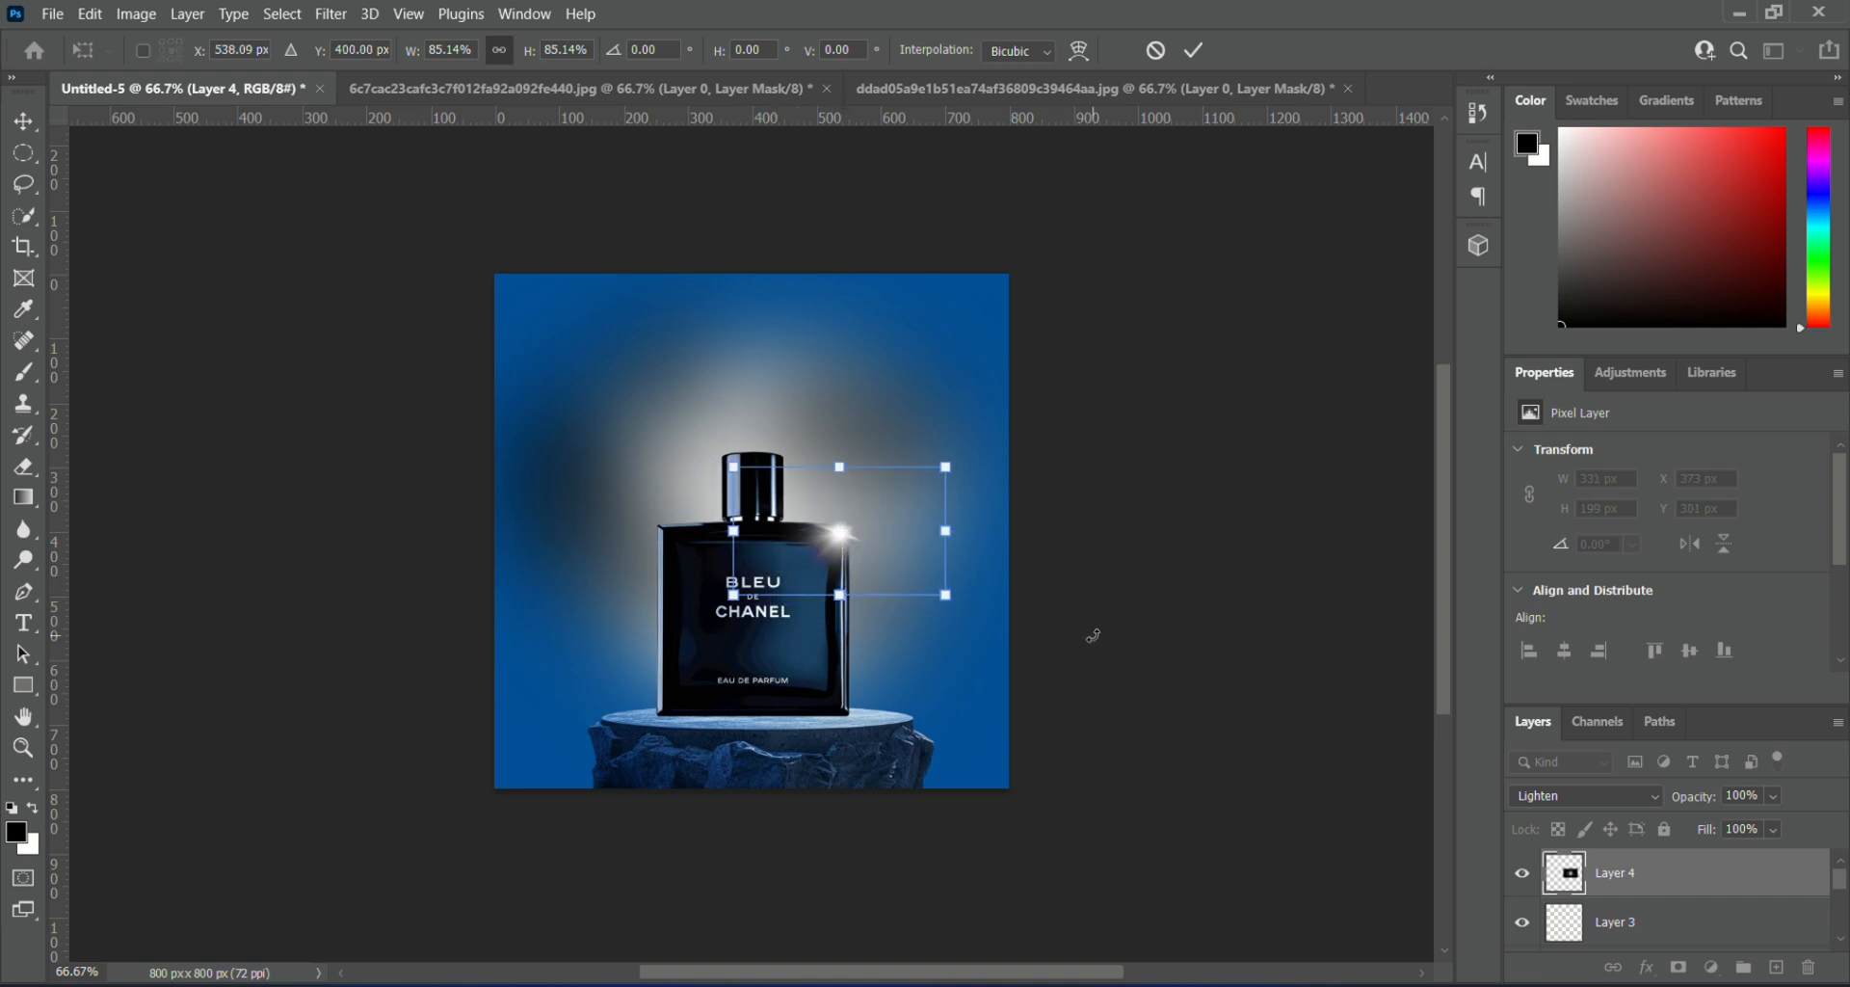
key("Return")
key("b")
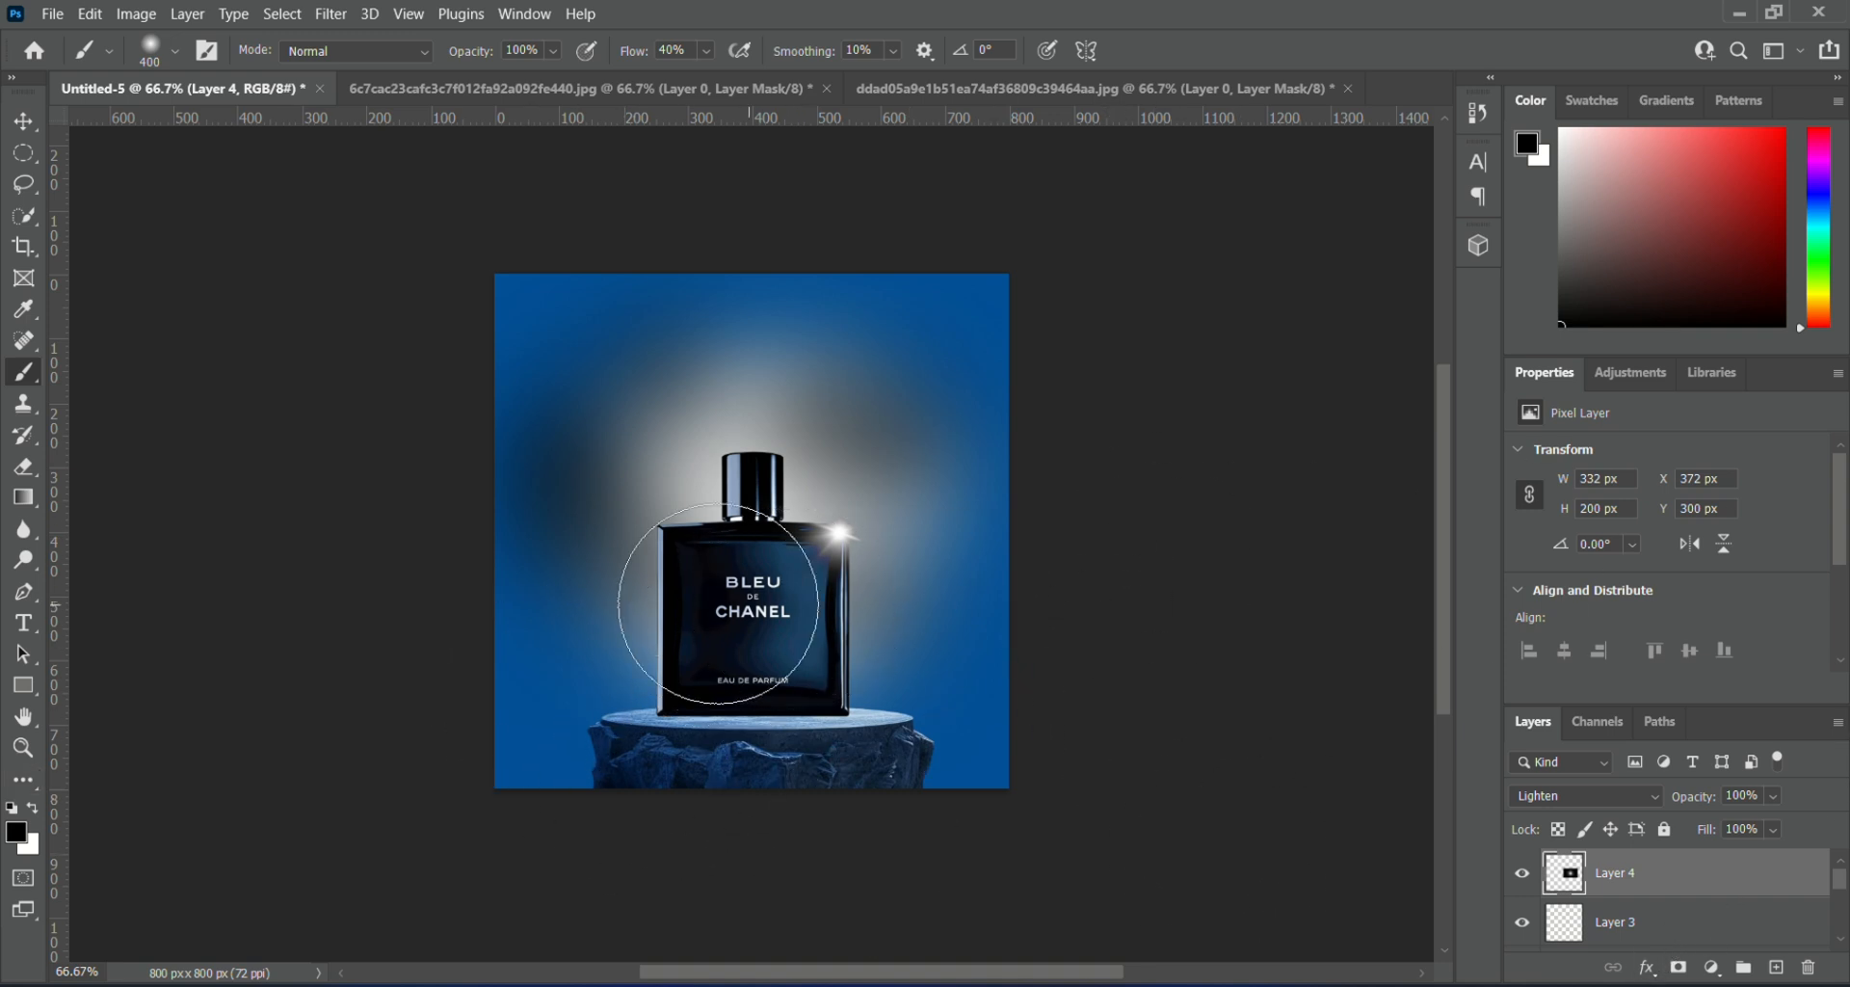
- Select a flat ellipse about 556 by 133 px above the bottle cap and fill it with a black (#000000) Solid Color layer
left_click(33, 161)
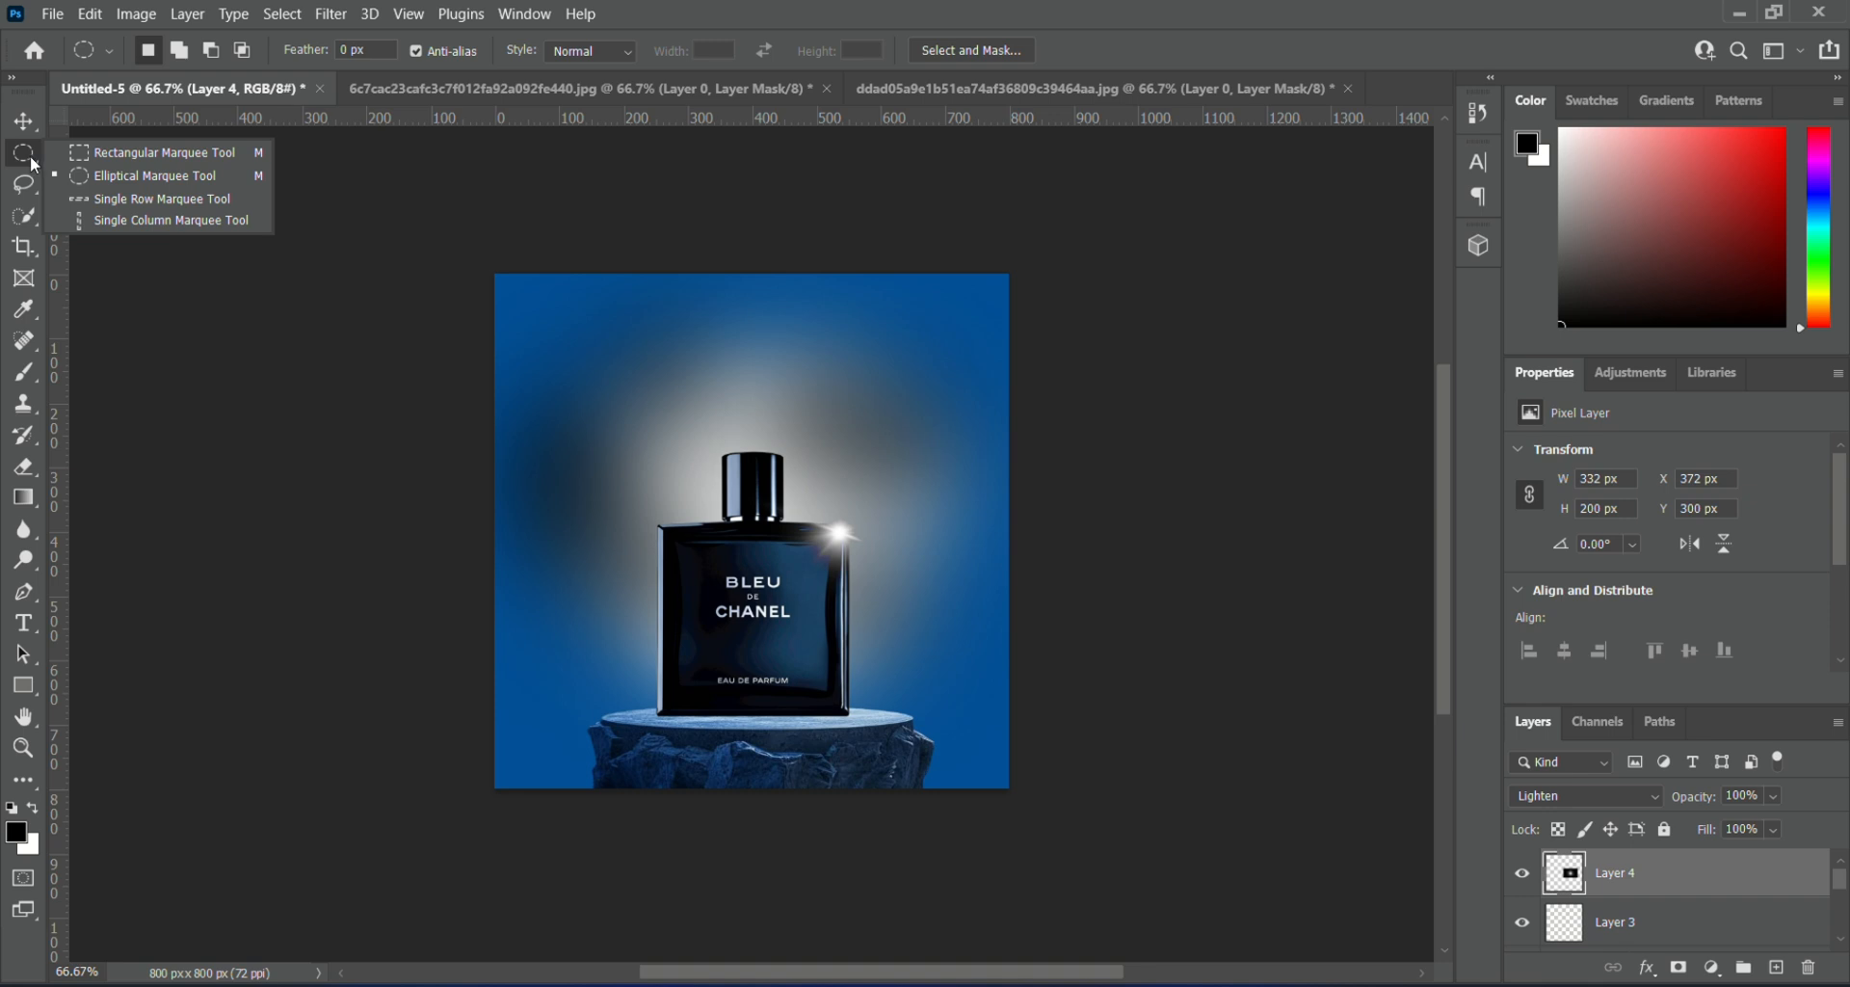
left_click(103, 180)
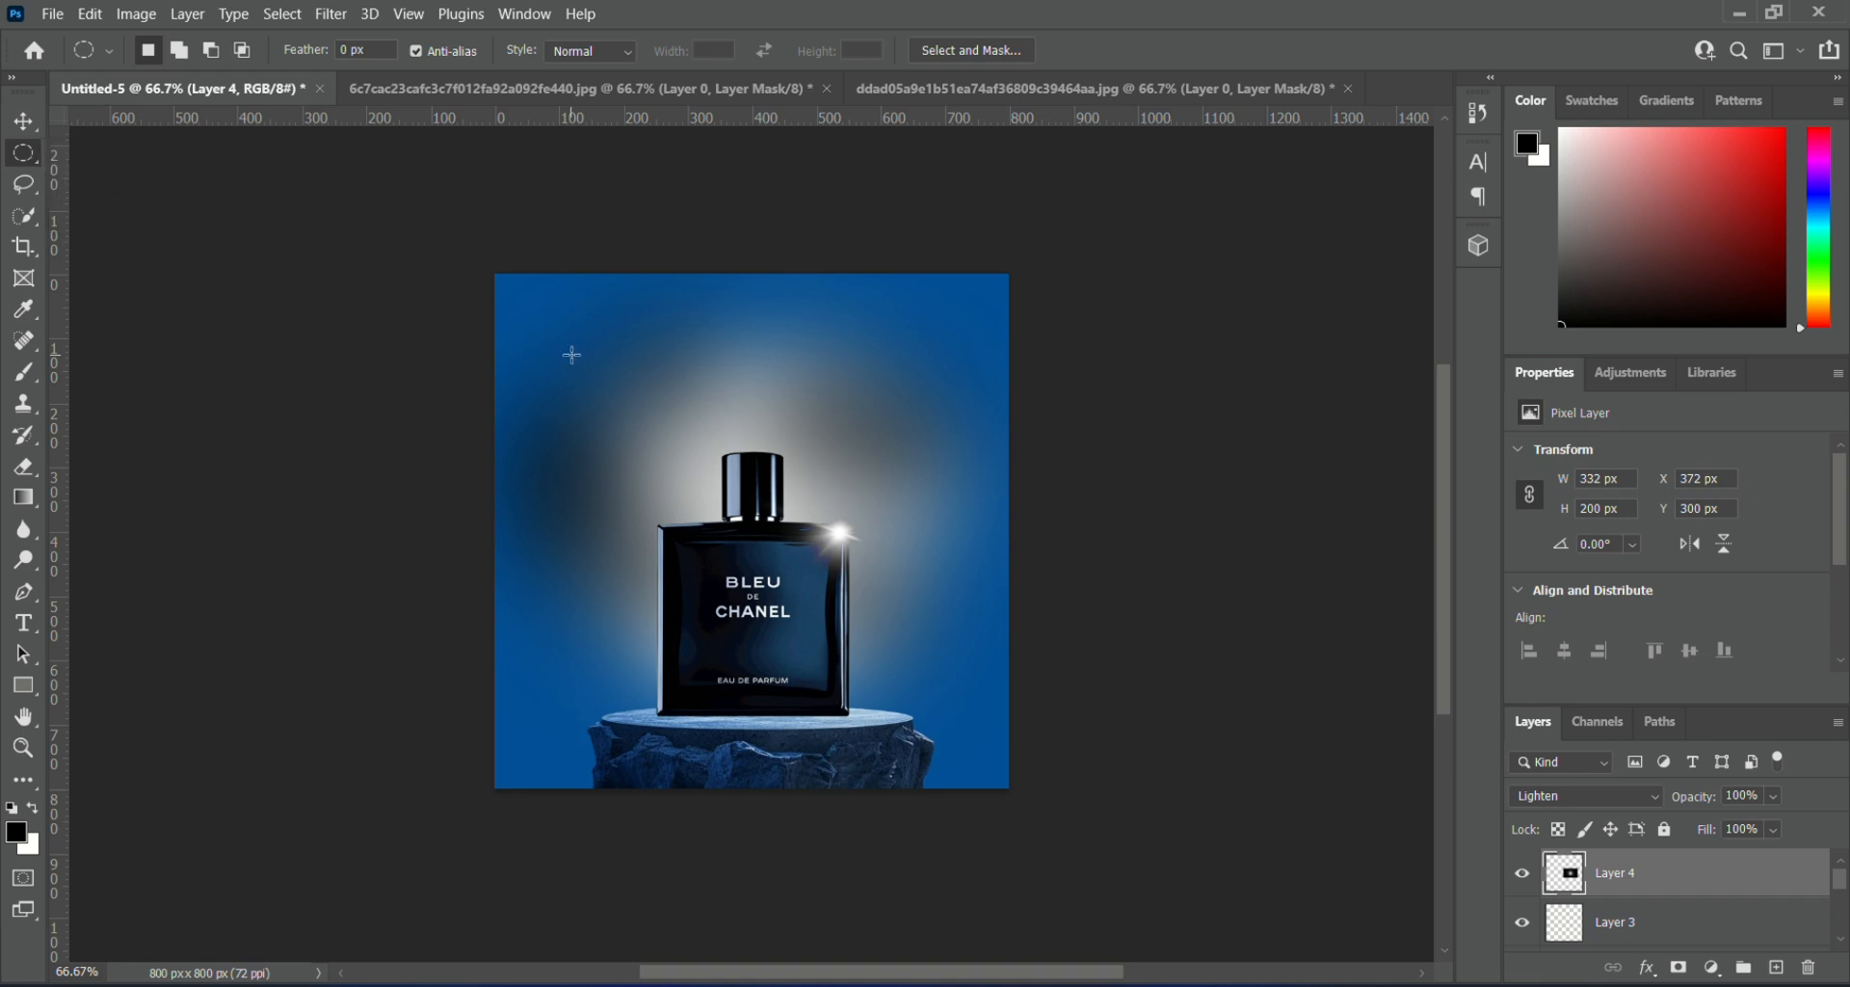
left_click_drag(574, 353, 931, 440)
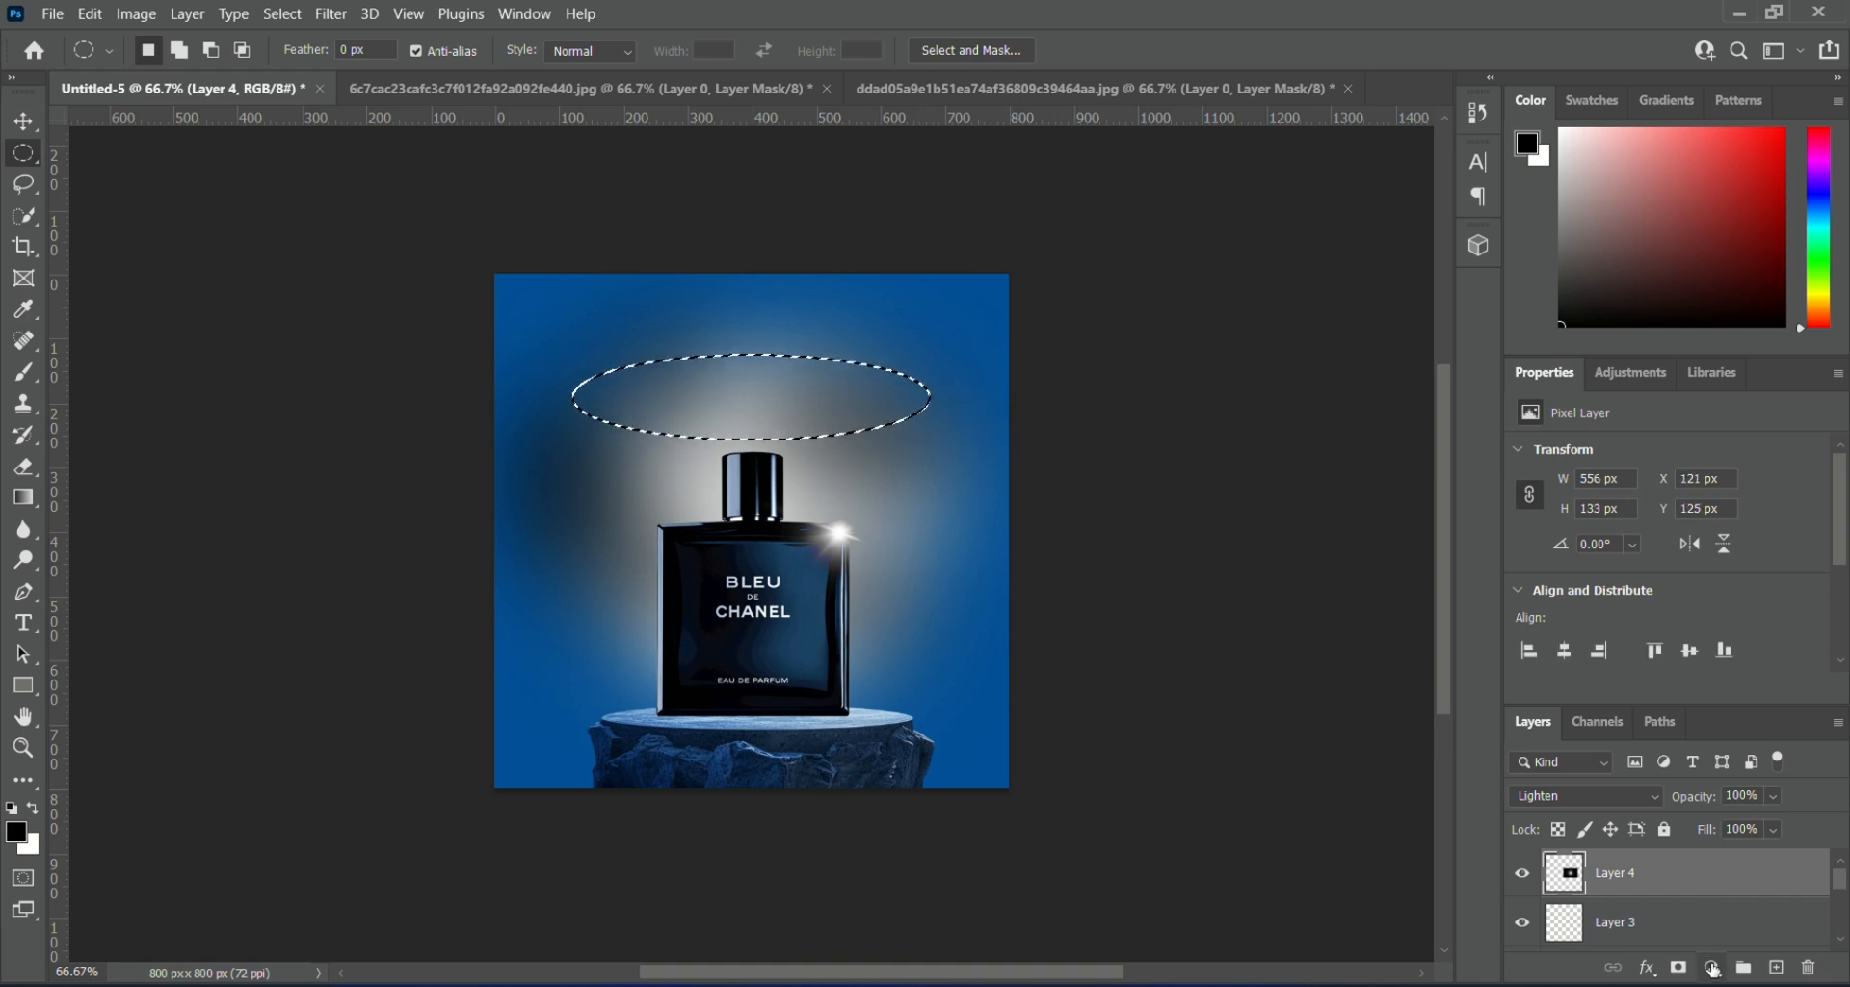
left_click(1712, 968)
left_click(1806, 545)
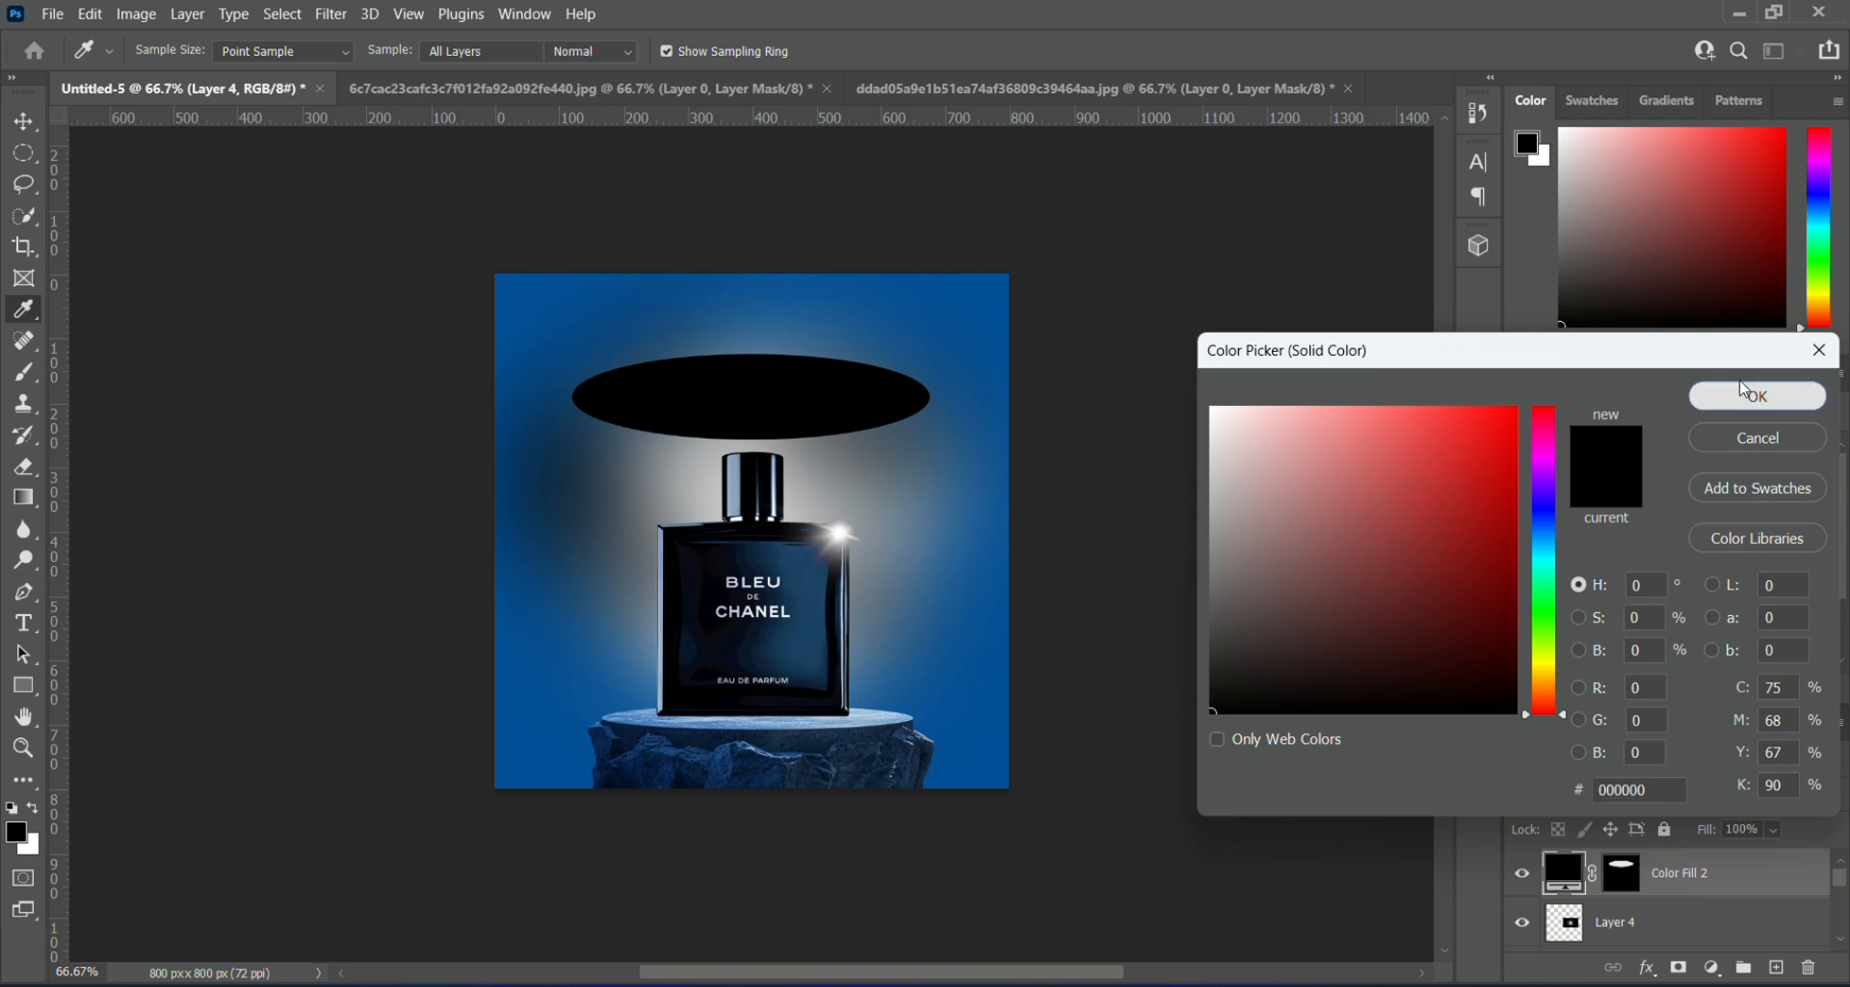
left_click(1764, 406)
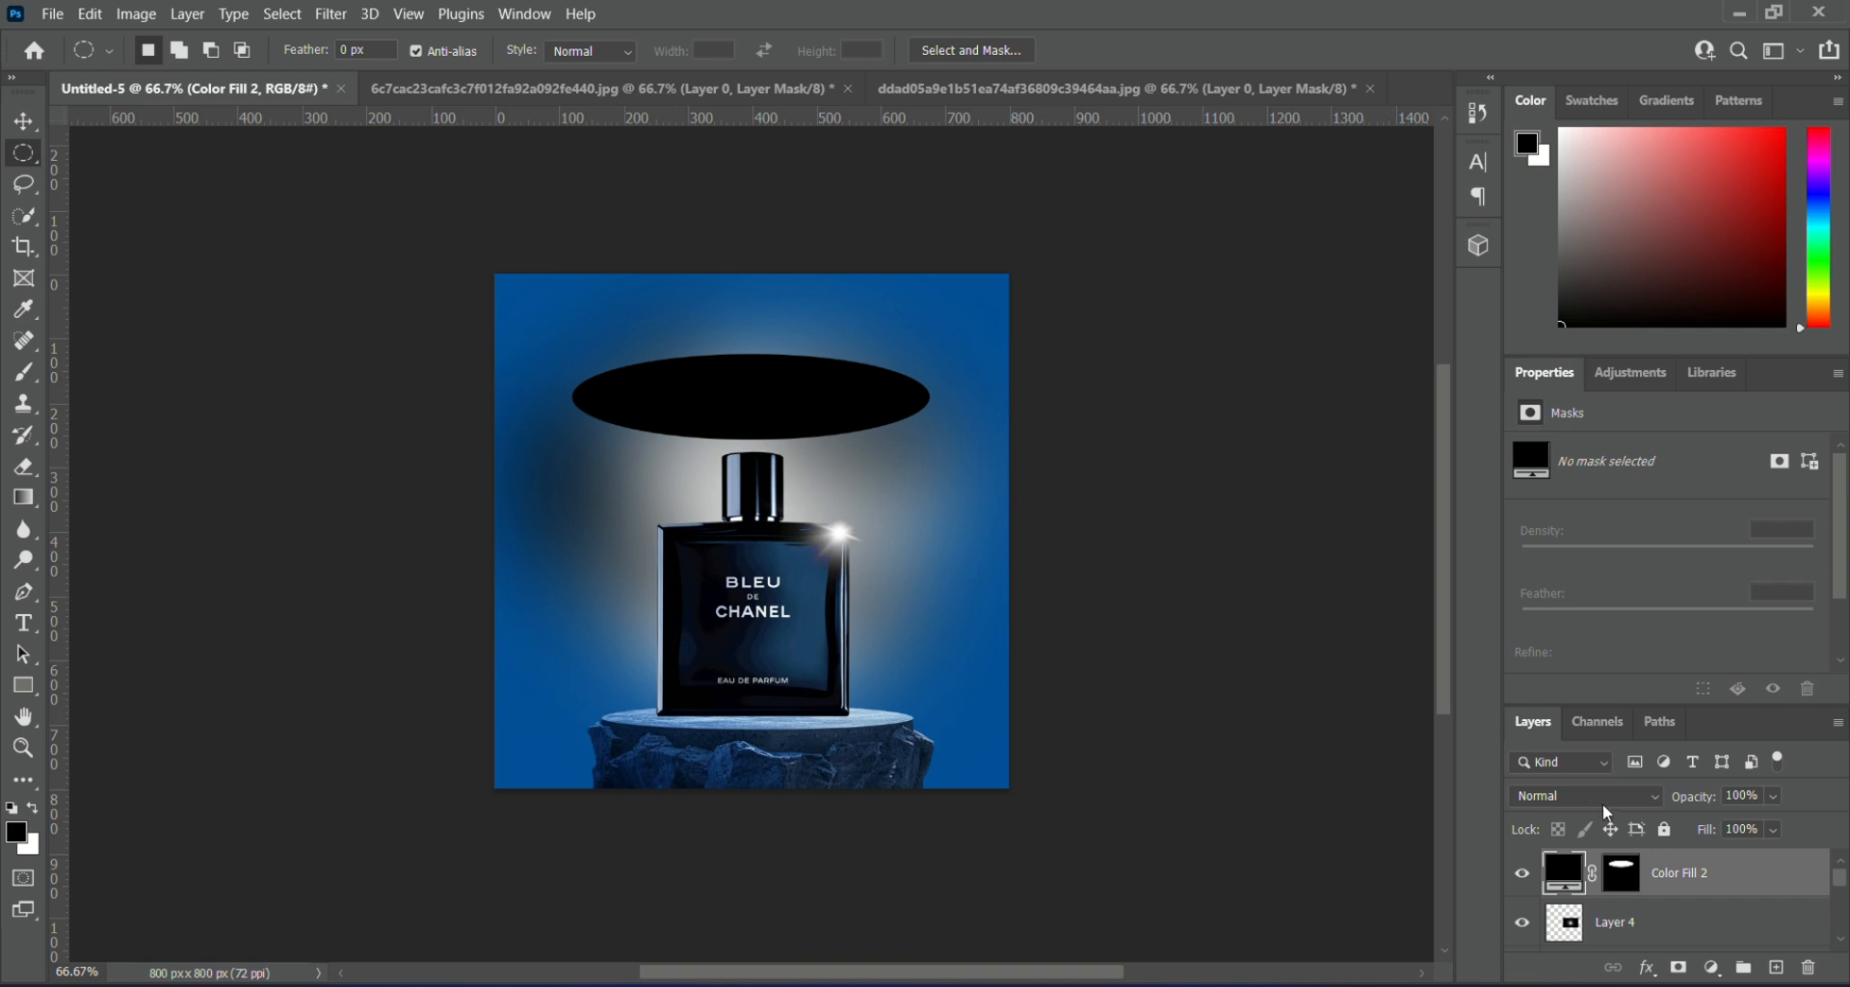
left_click(24, 121)
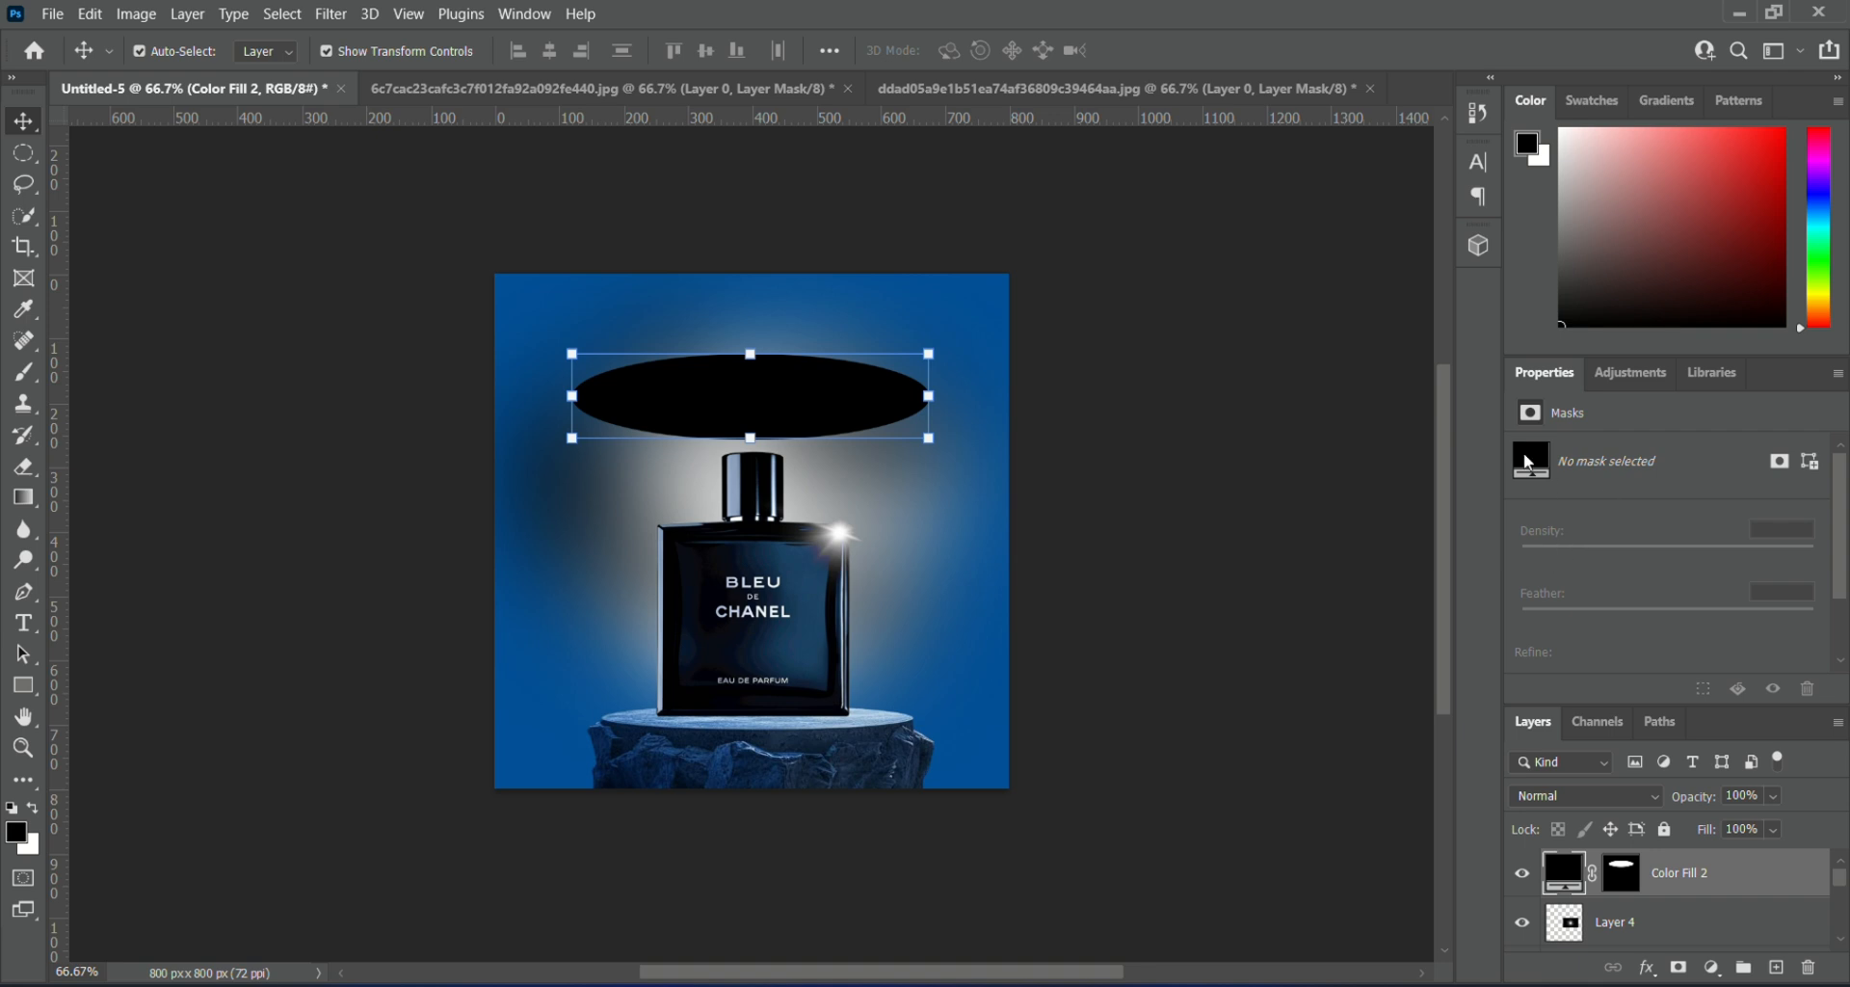
- Move the black ellipse on Color Fill 2 down onto the podium's top surface and feather its mask to about 45.5 px
left_click(1778, 462)
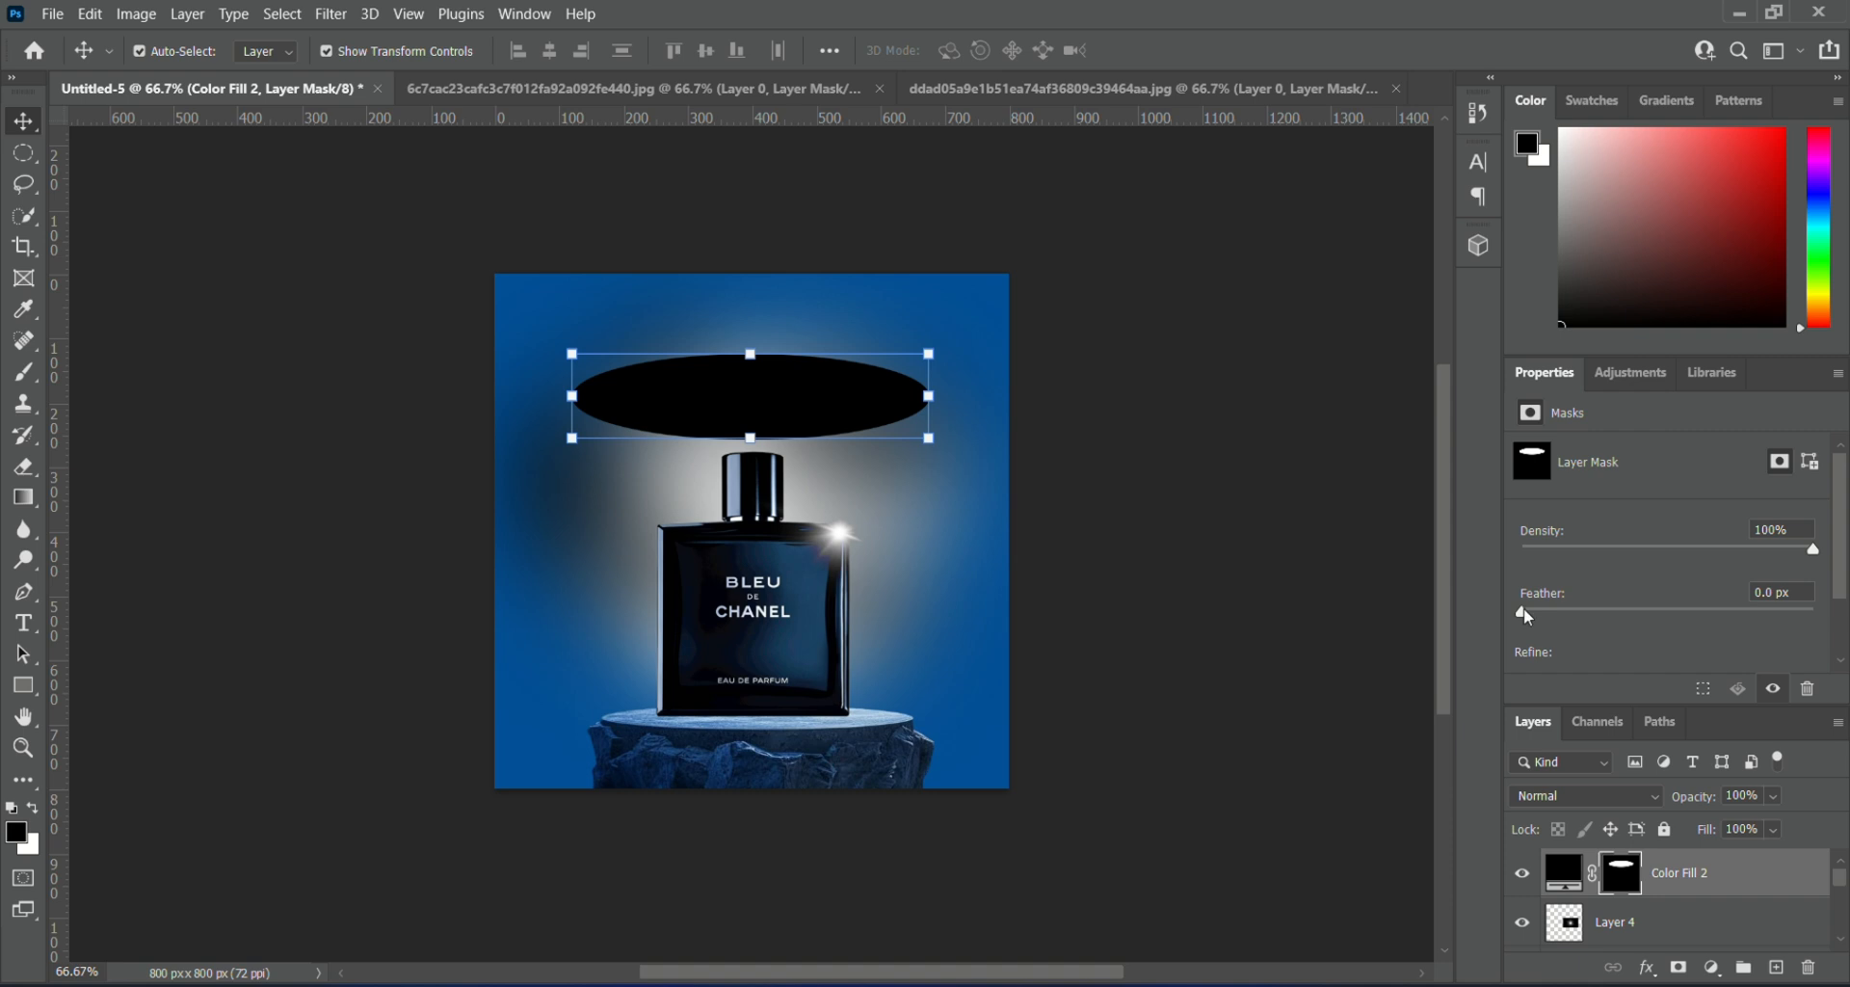
left_click_drag(1608, 598, 1697, 594)
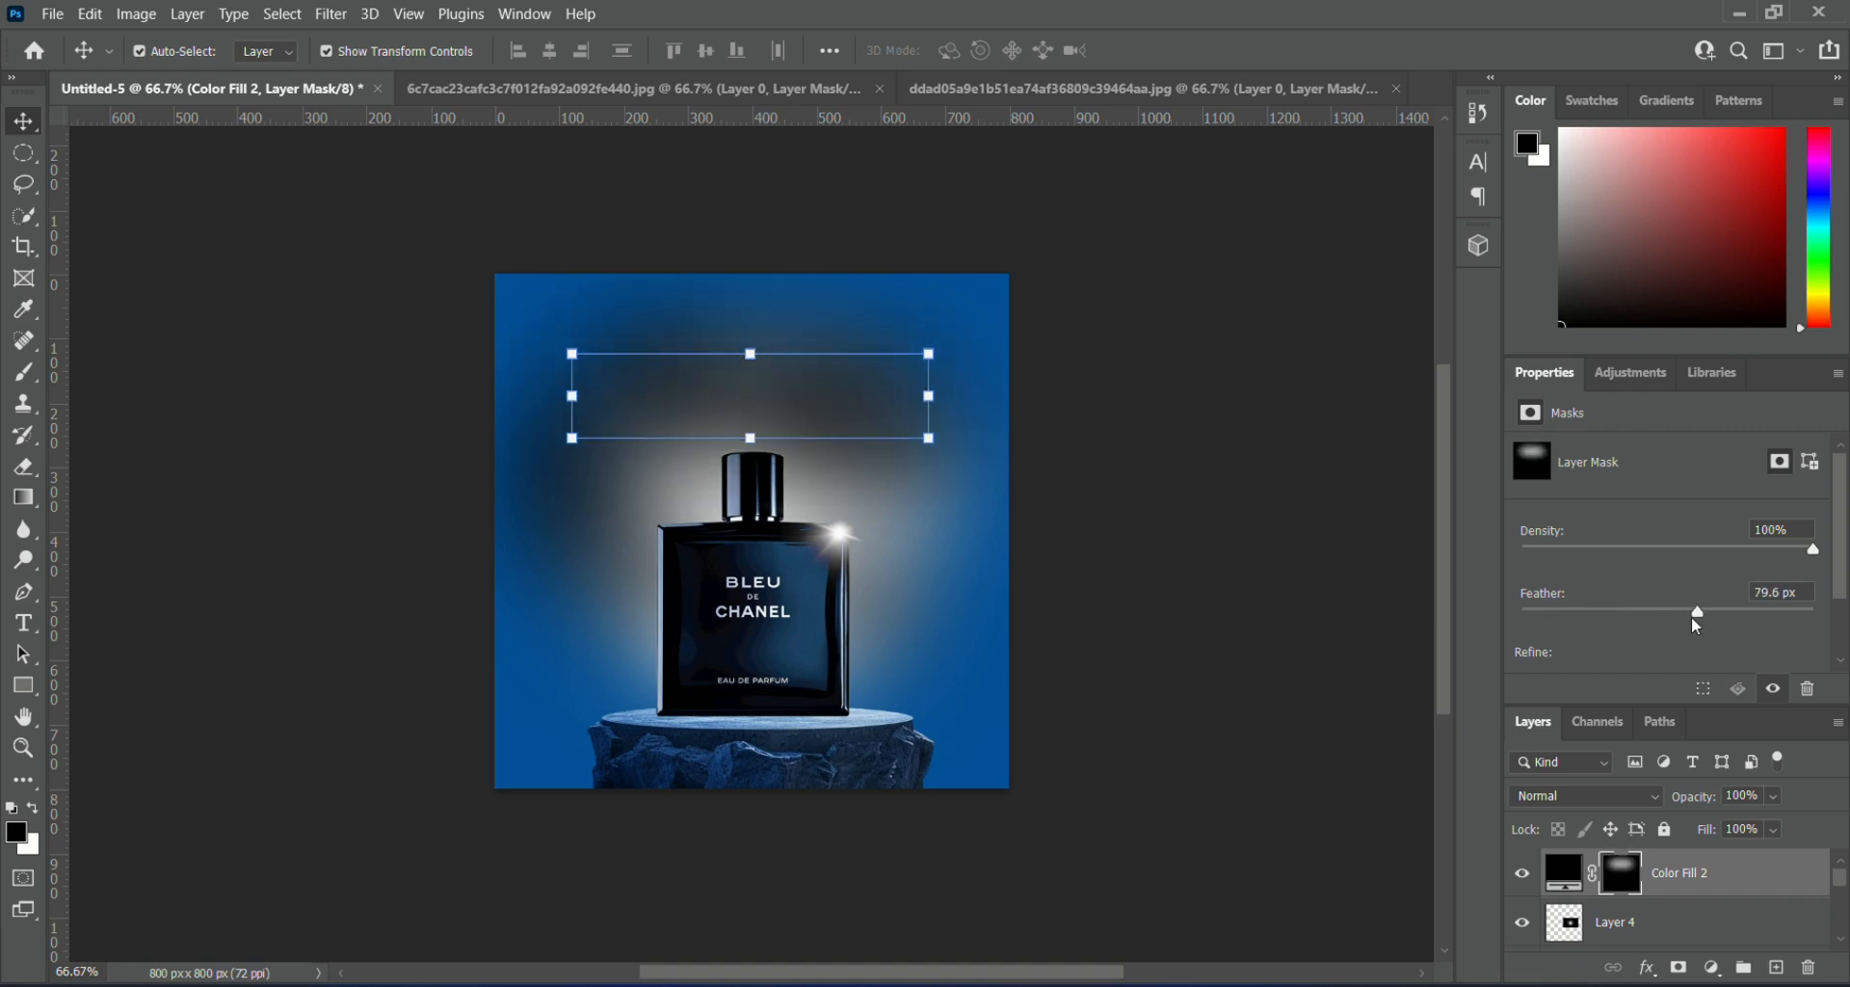
left_click_drag(1691, 617, 1618, 645)
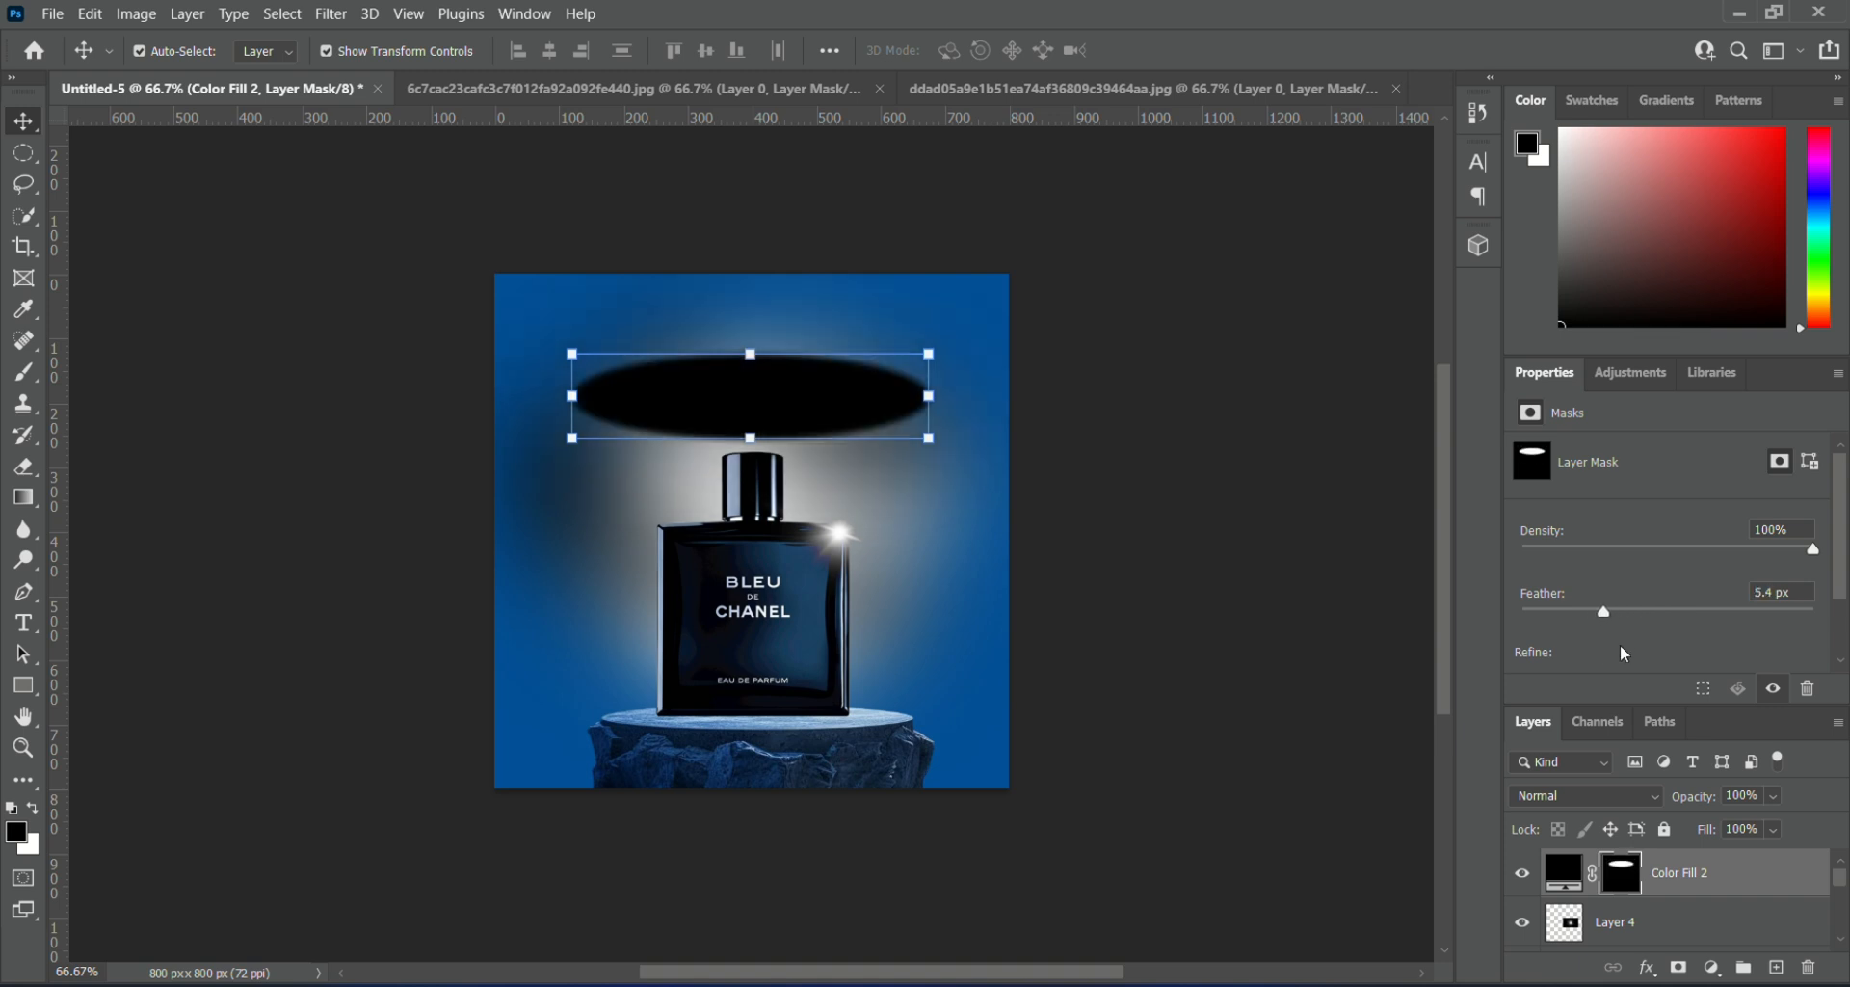
left_click_drag(1812, 550, 1773, 555)
mouse_move(1603, 611)
left_mouse_down()
mouse_move(1656, 609)
mouse_move(1640, 607)
left_mouse_up()
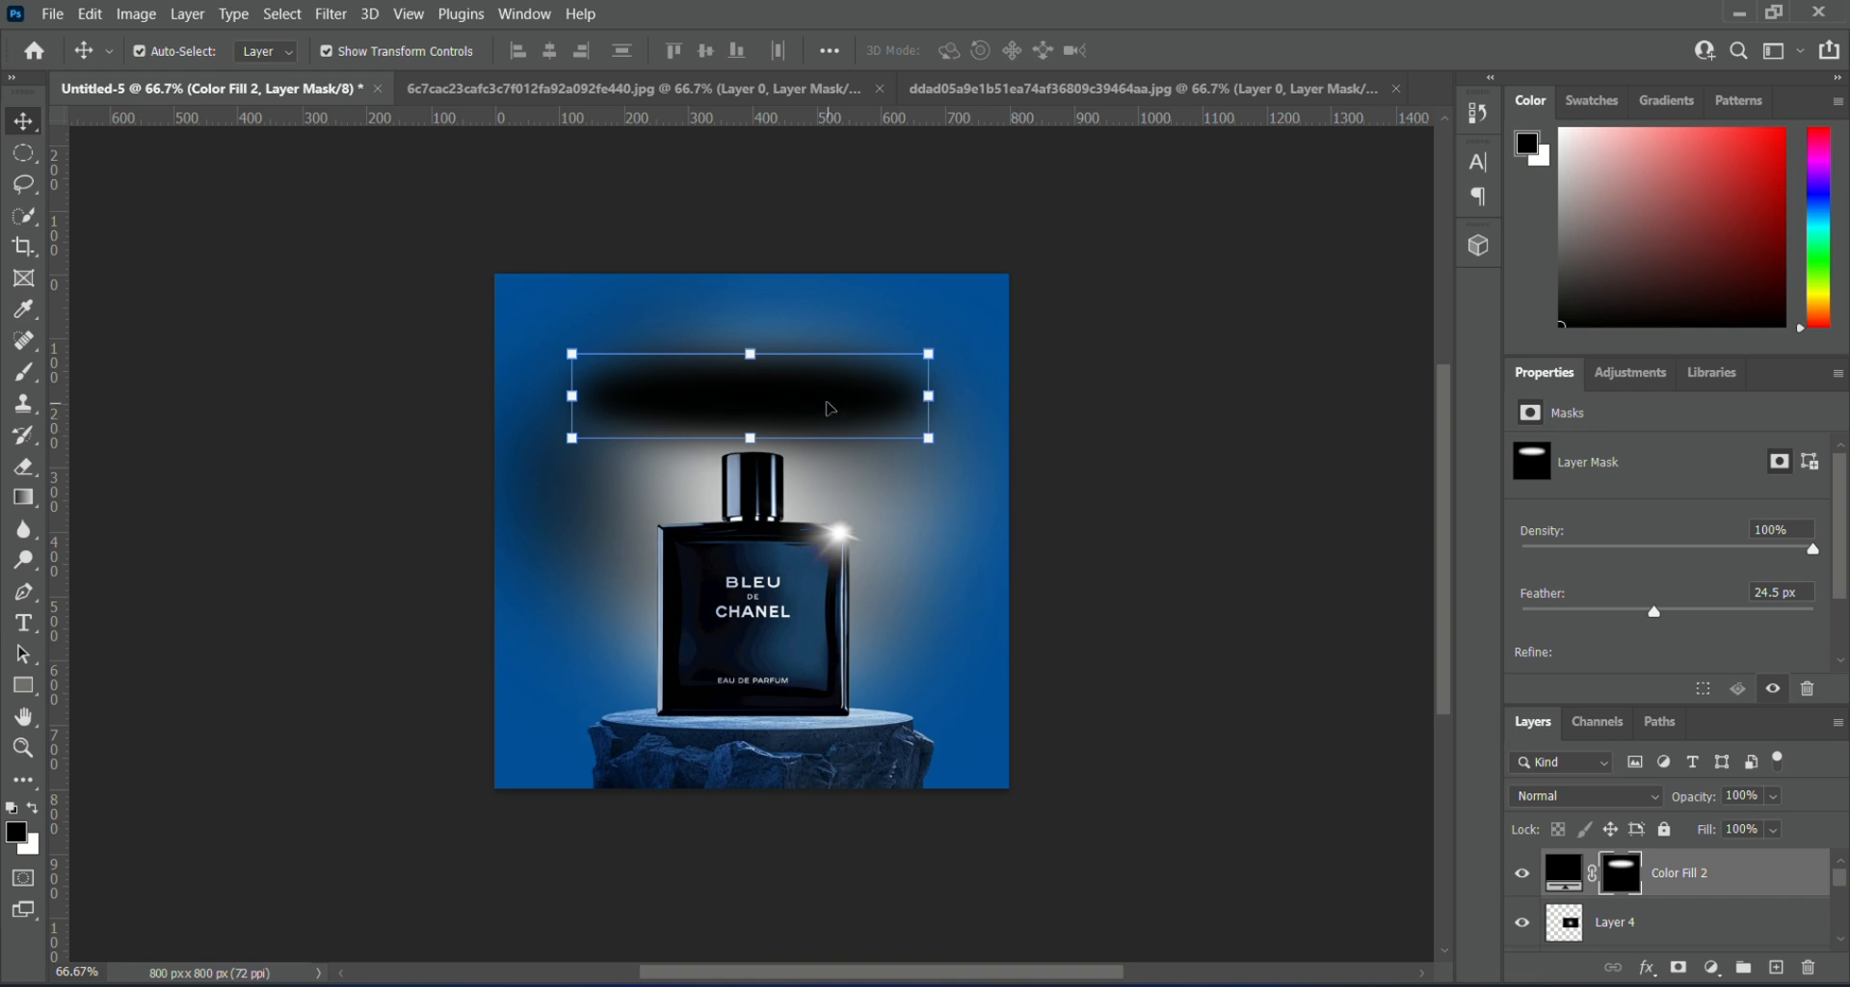
left_click_drag(830, 409, 832, 732)
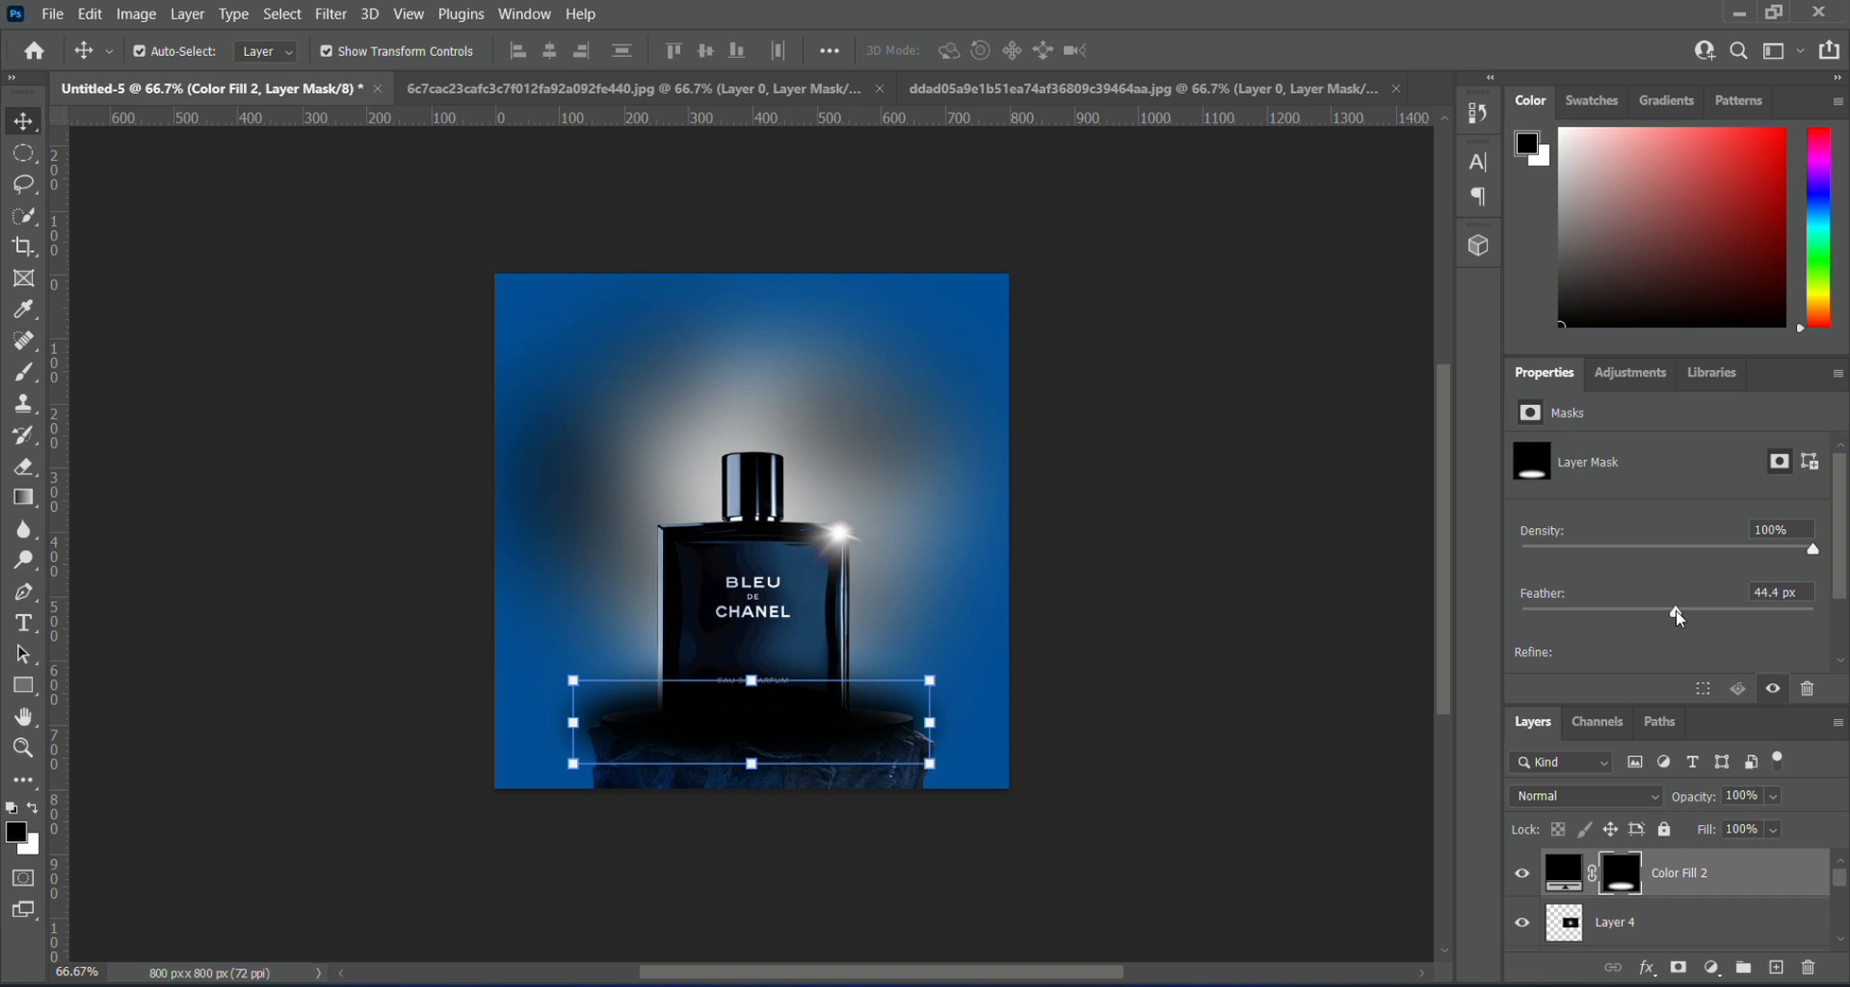
left_click_drag(1675, 611, 1676, 610)
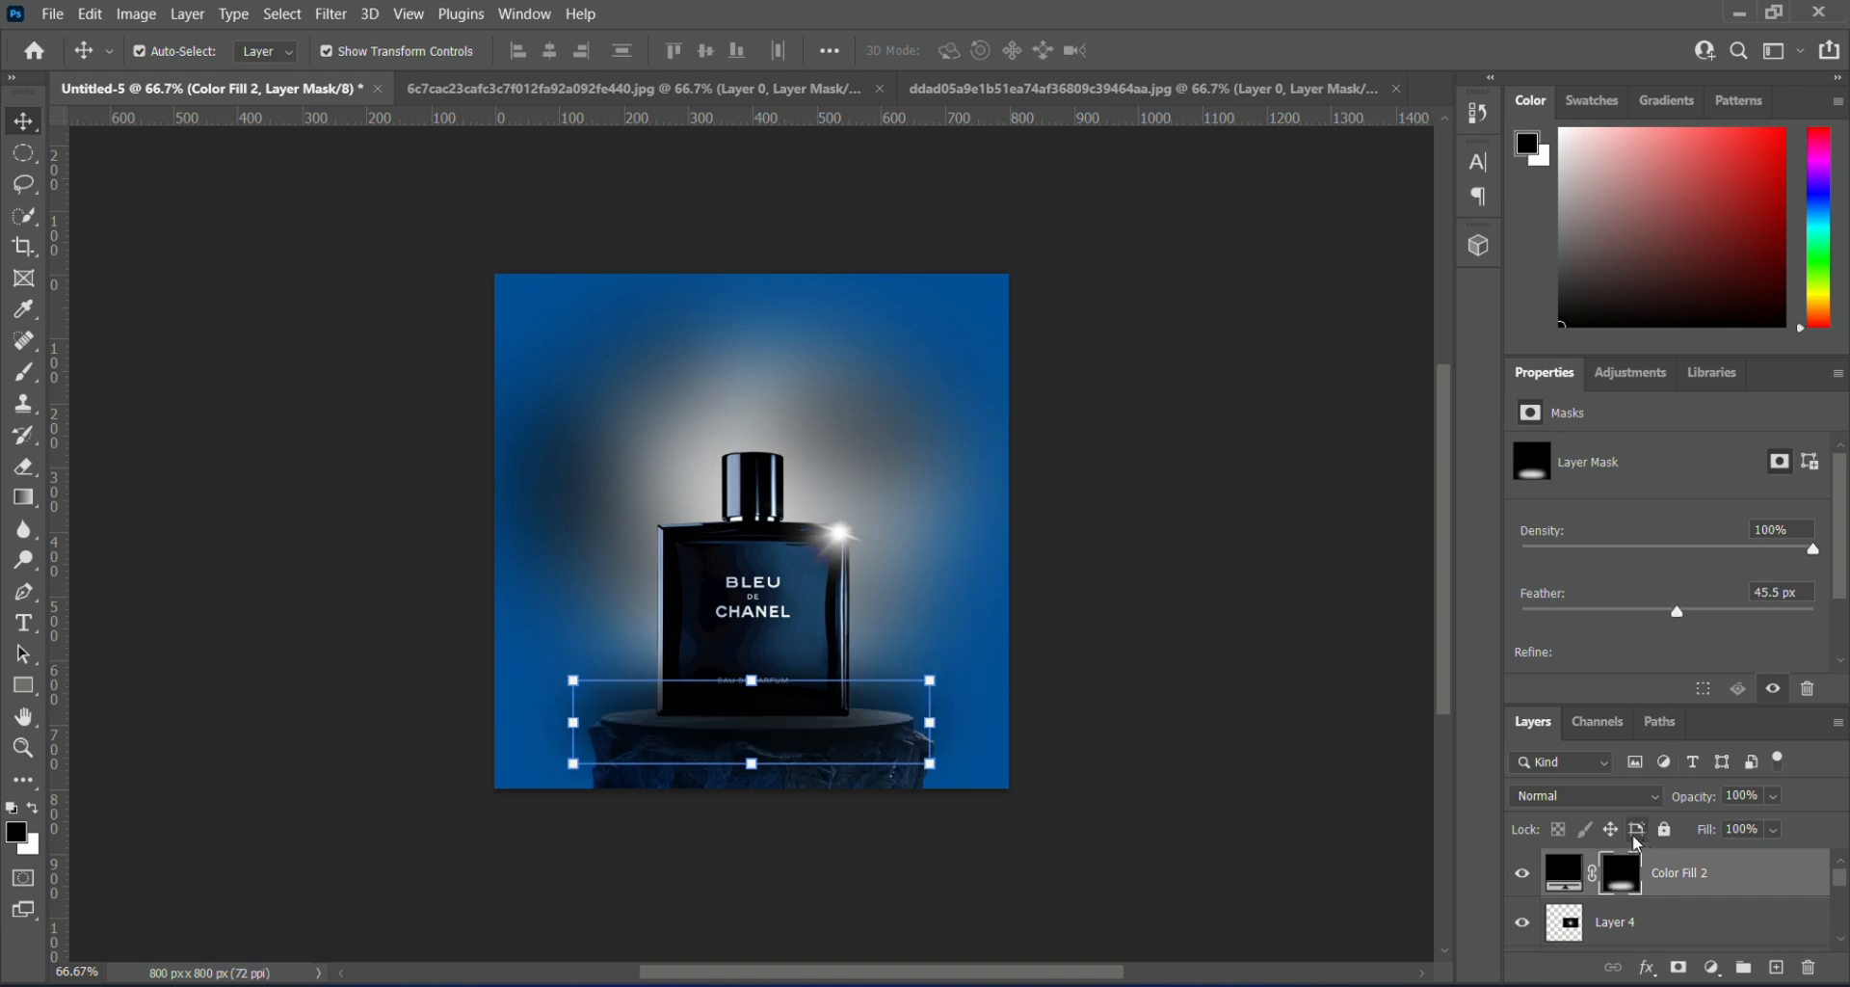
- Reorder Color Fill 2 so it sits directly above Layer 1, behind the perfume bottle
left_click_drag(1691, 878, 1681, 920)
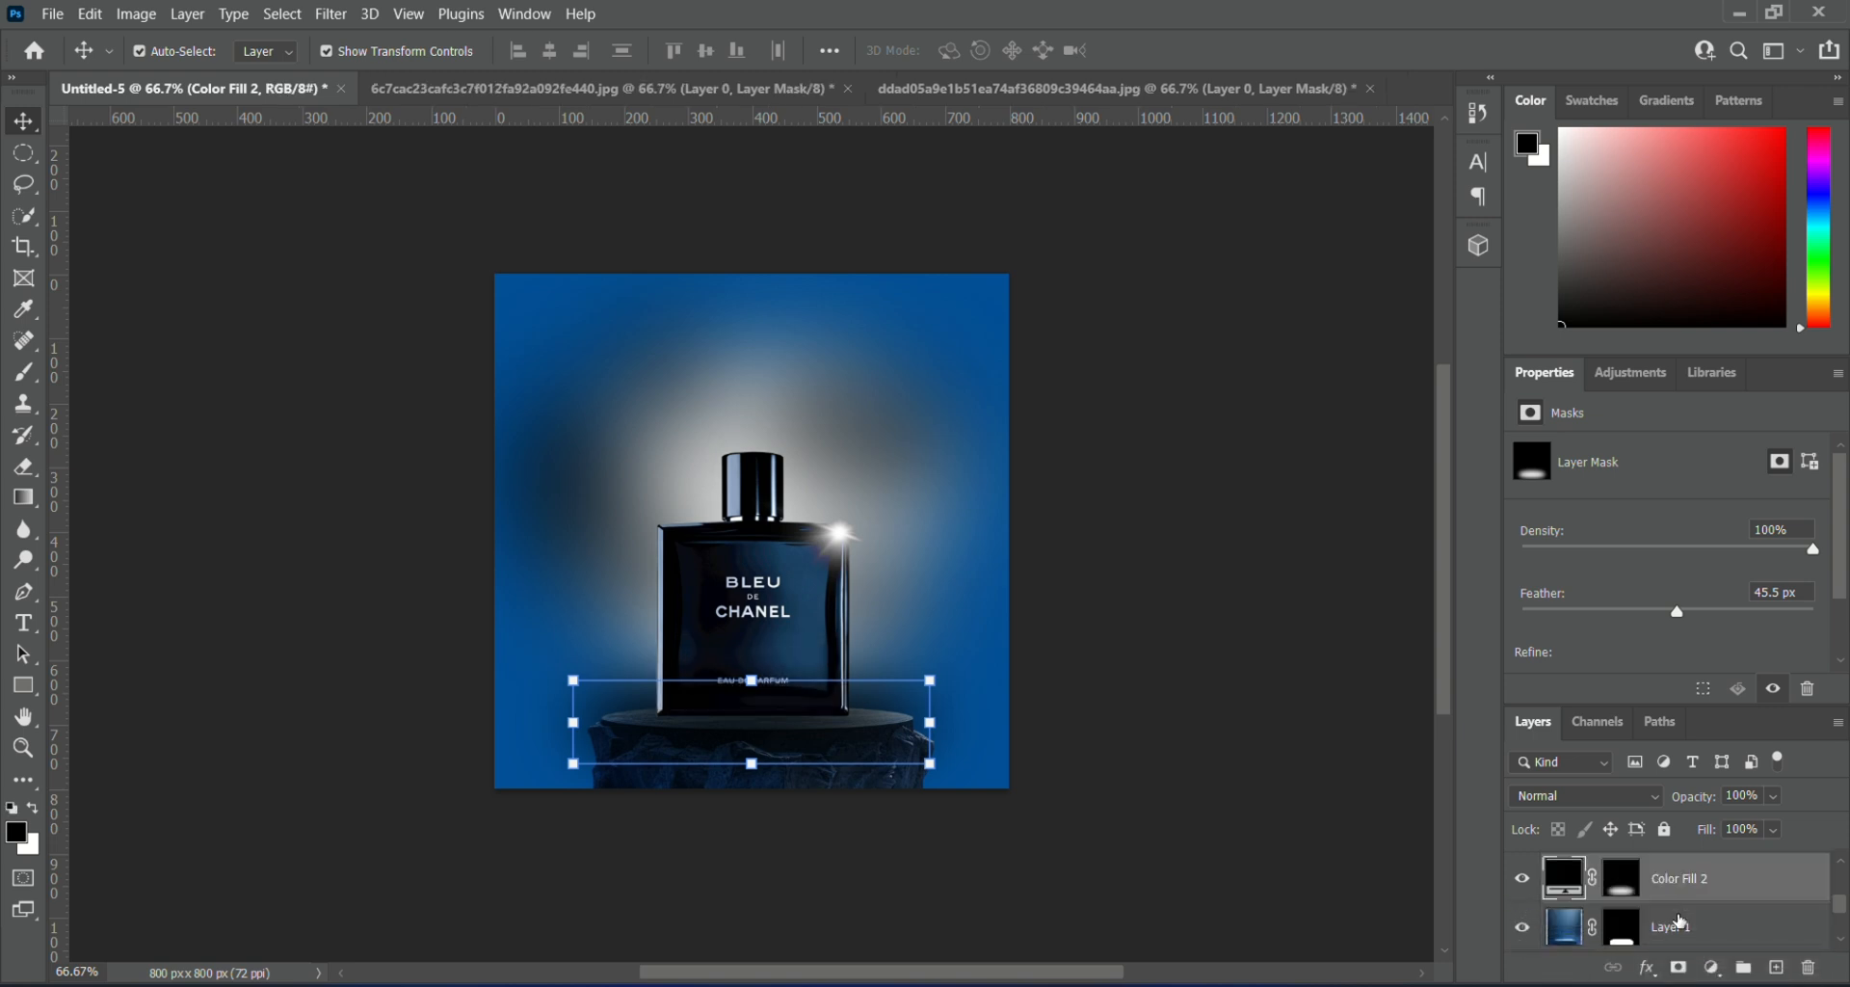
left_click(1287, 627)
- Scale the shadow on Color Fill 2 to about 63% around its centre under the bottle and reduce its mask feather to about 11.3 px
left_click(748, 737)
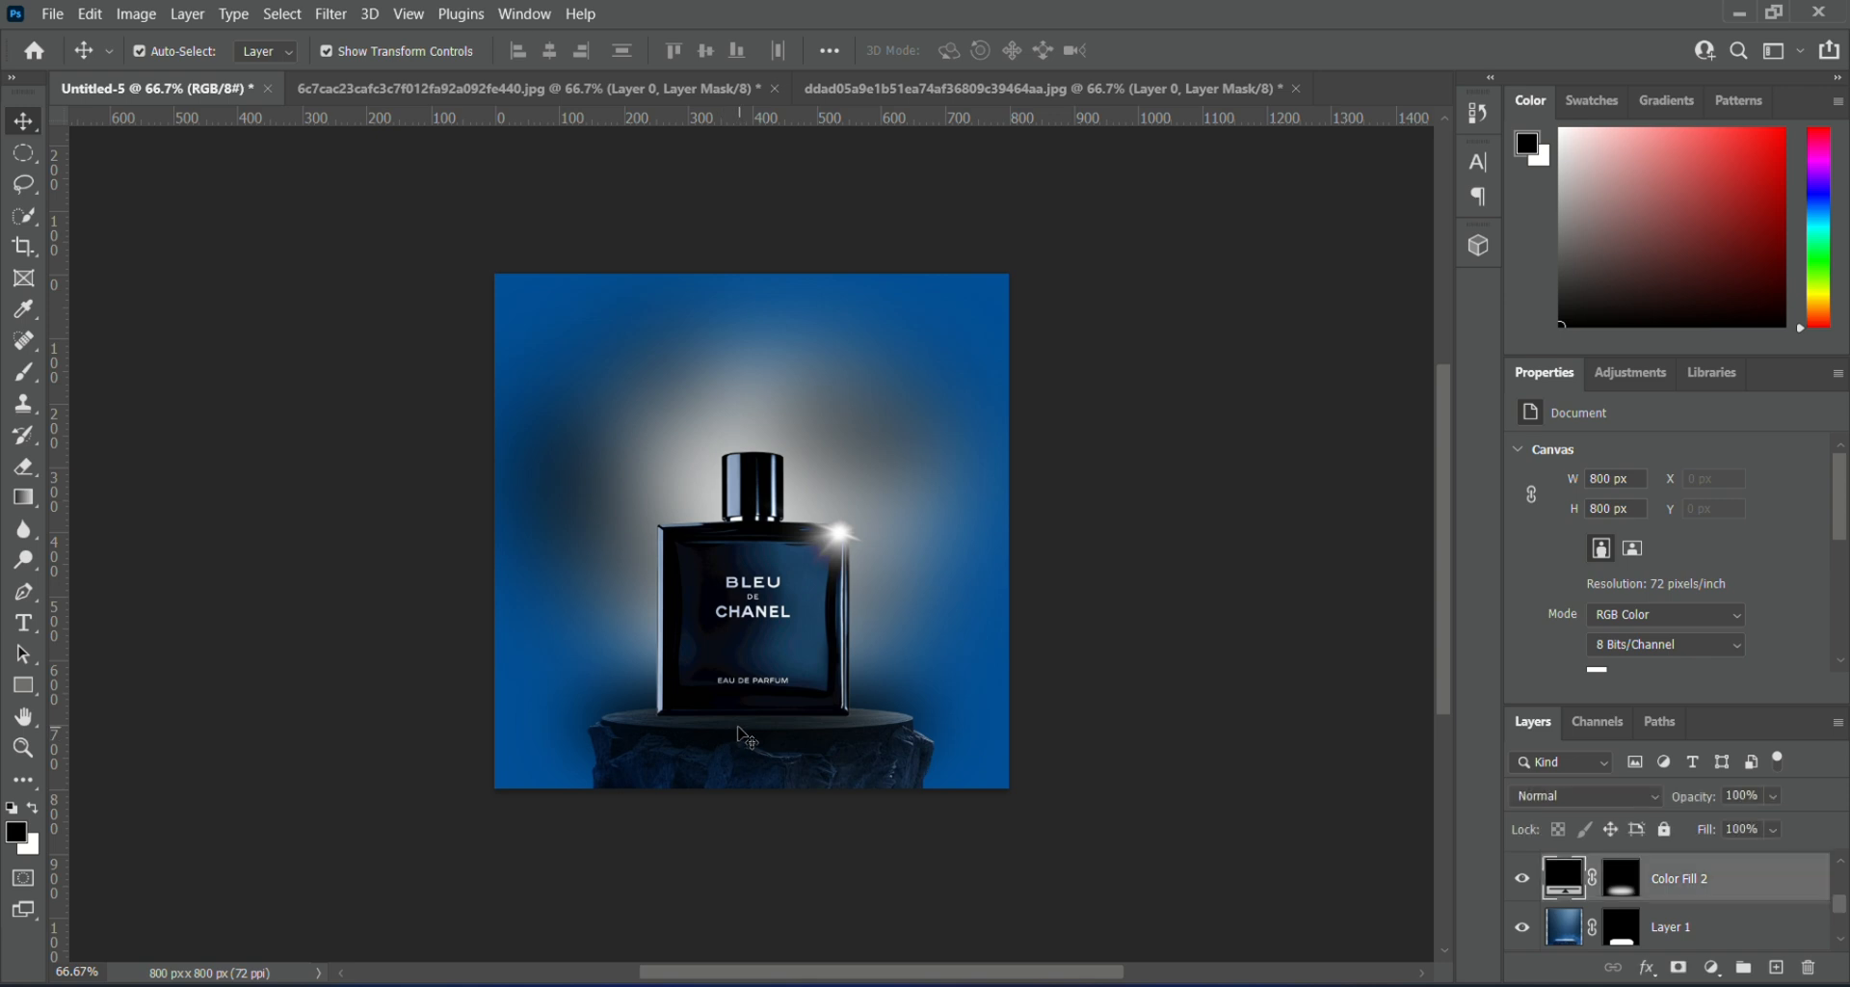
left_click_drag(930, 768, 772, 725)
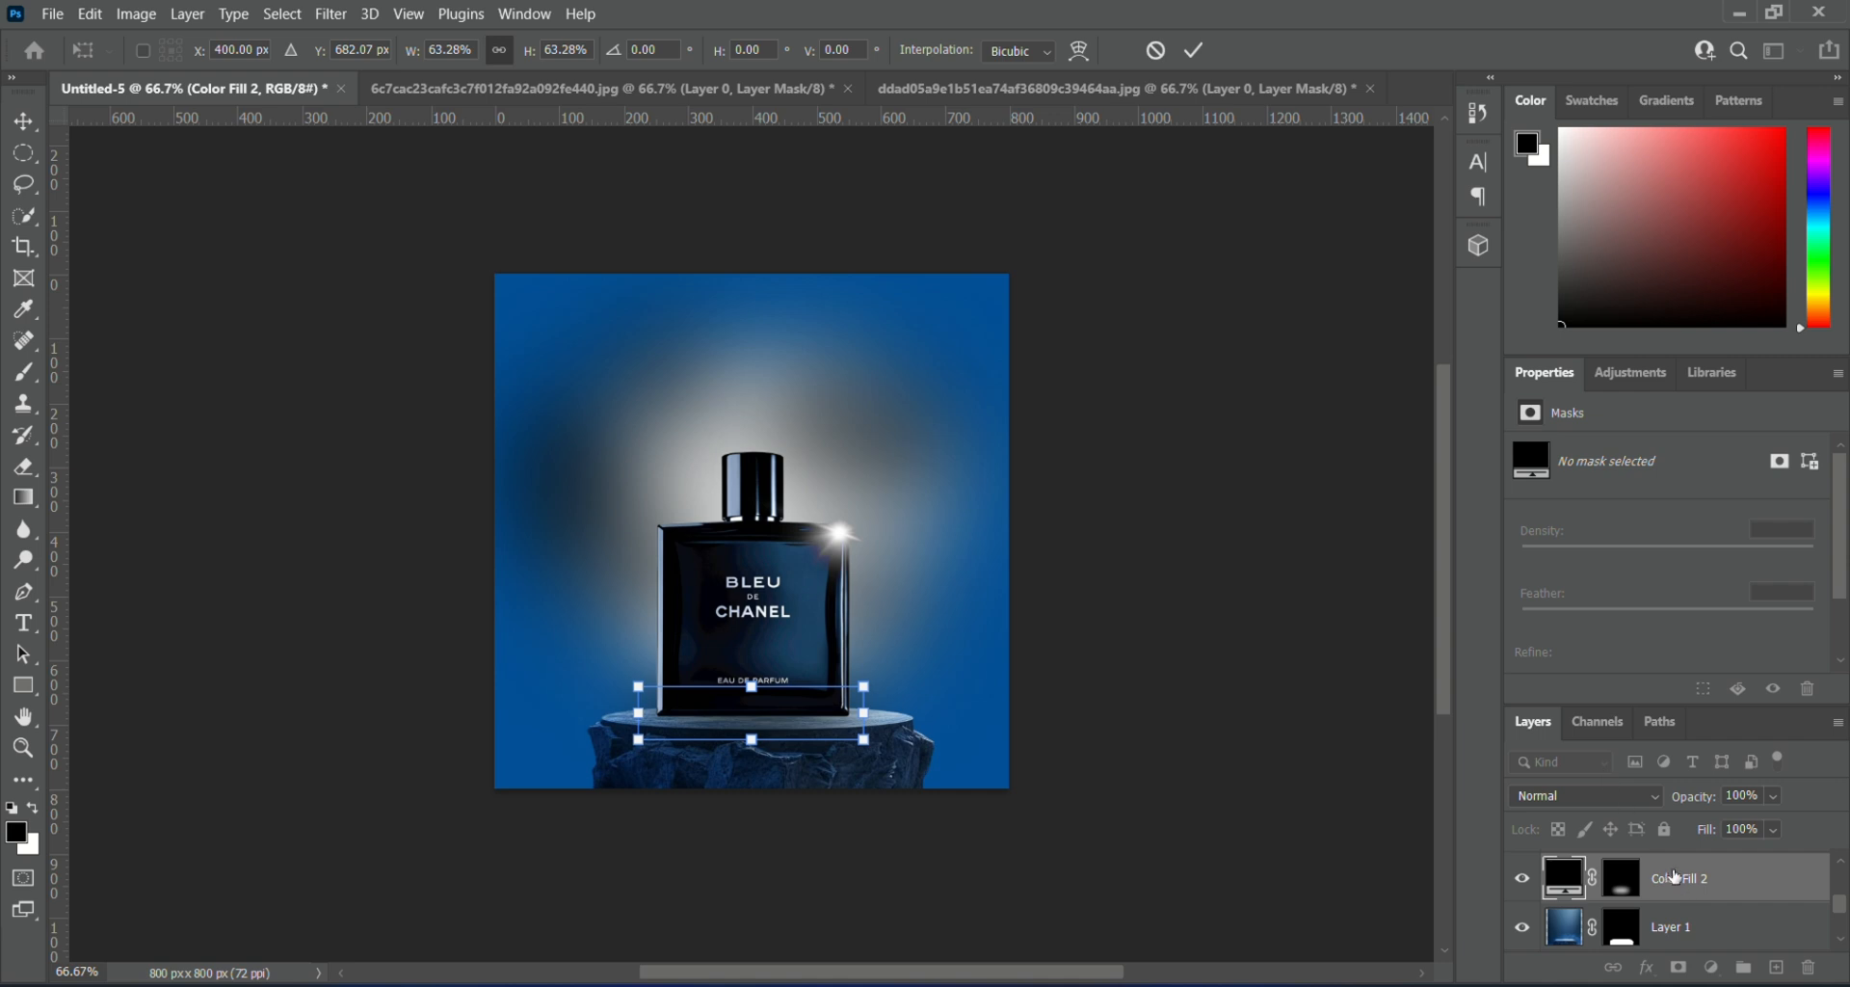
key("Return")
left_click(1622, 877)
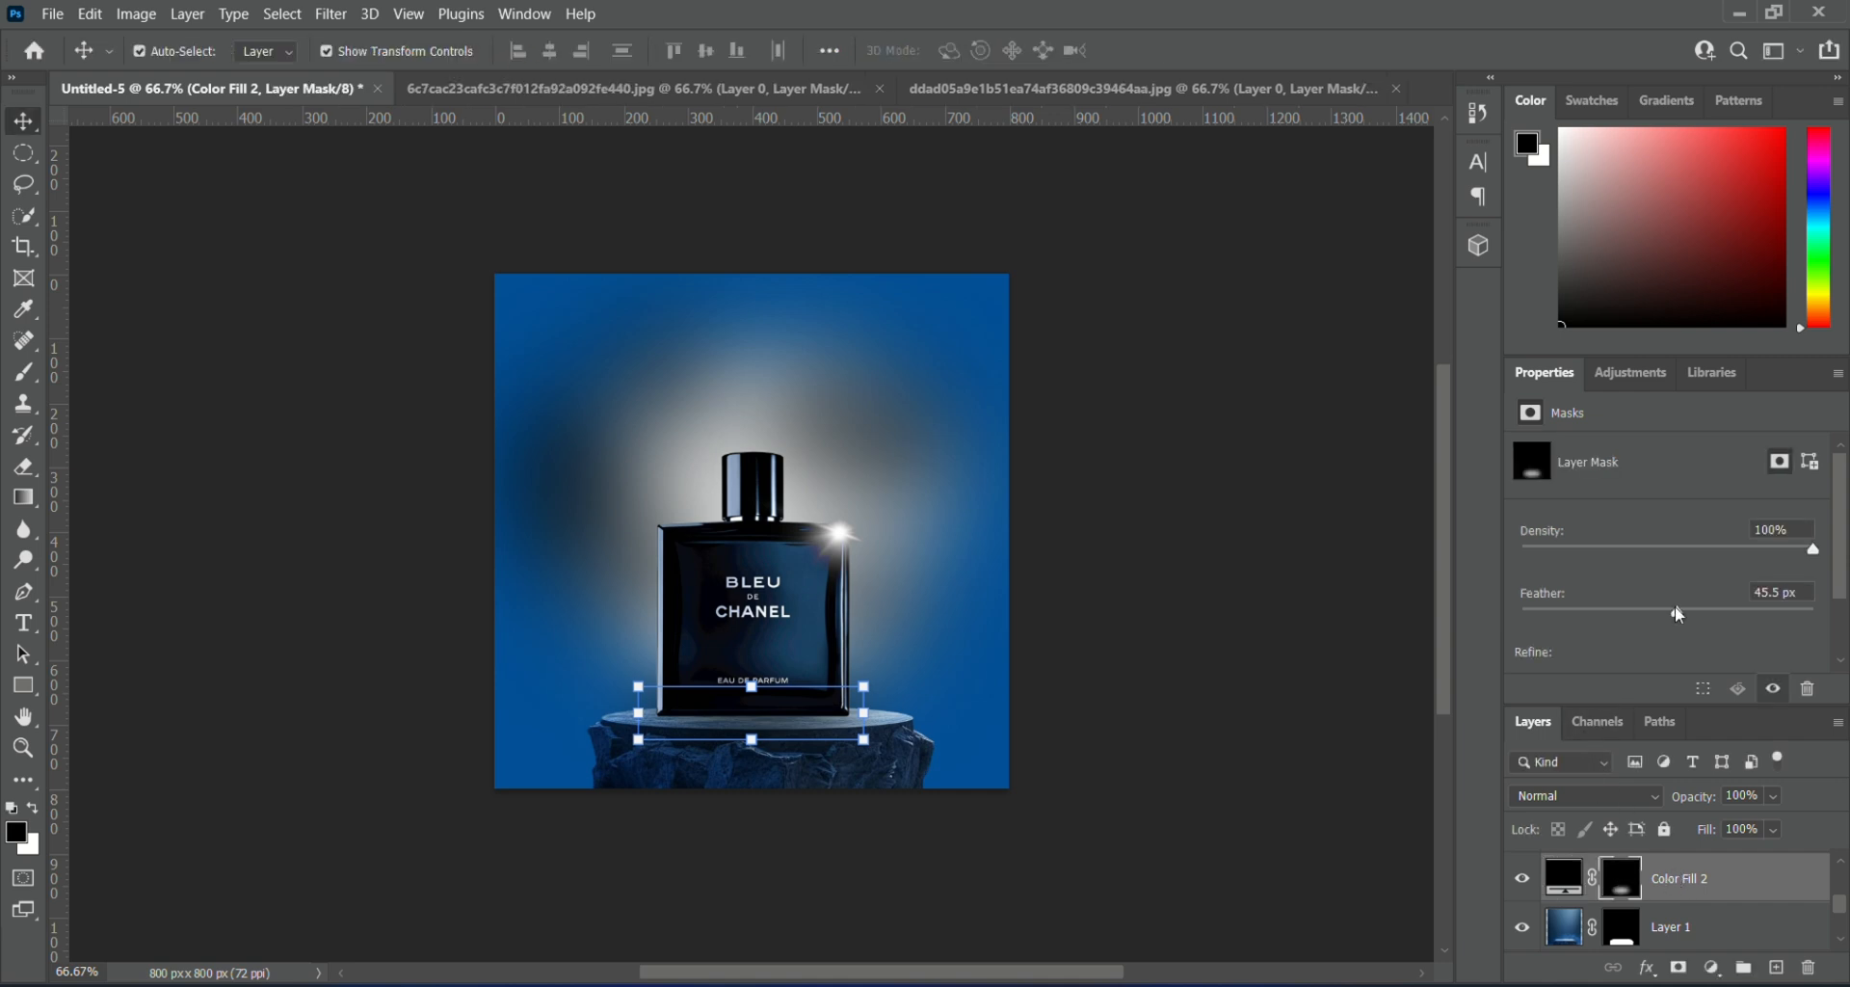
left_click_drag(1686, 607, 1639, 624)
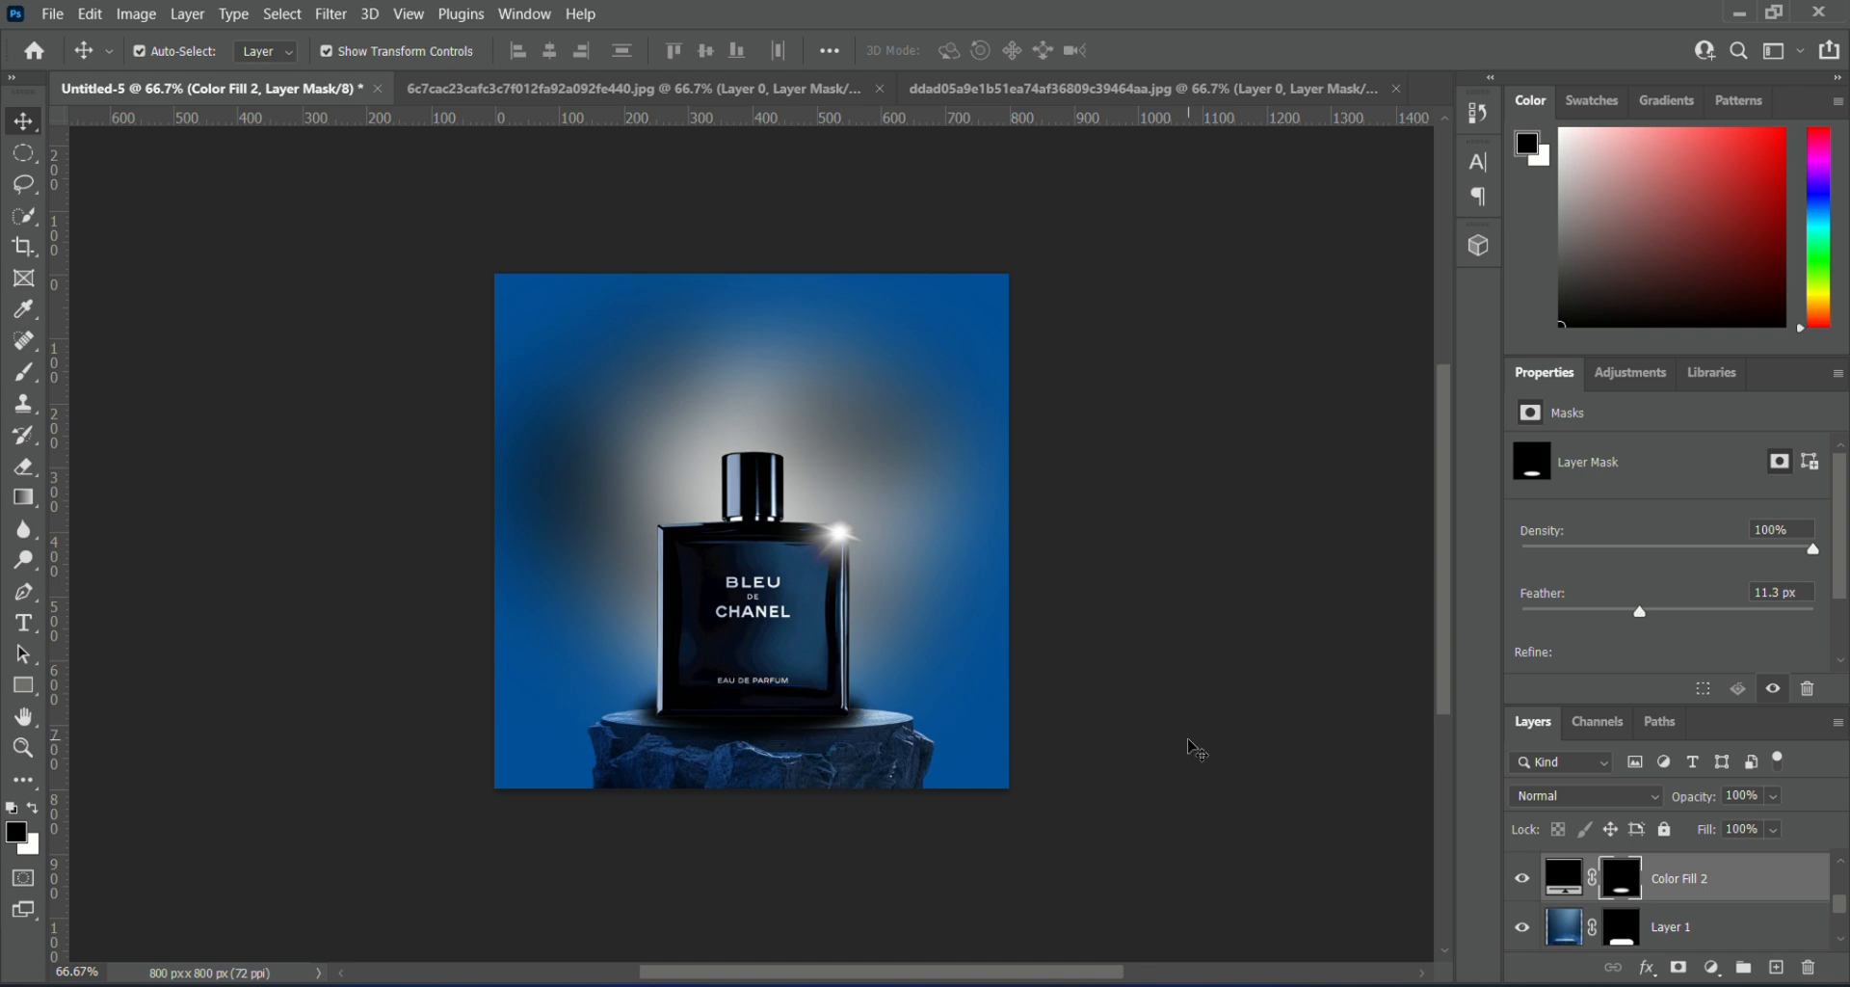
left_click(1172, 802)
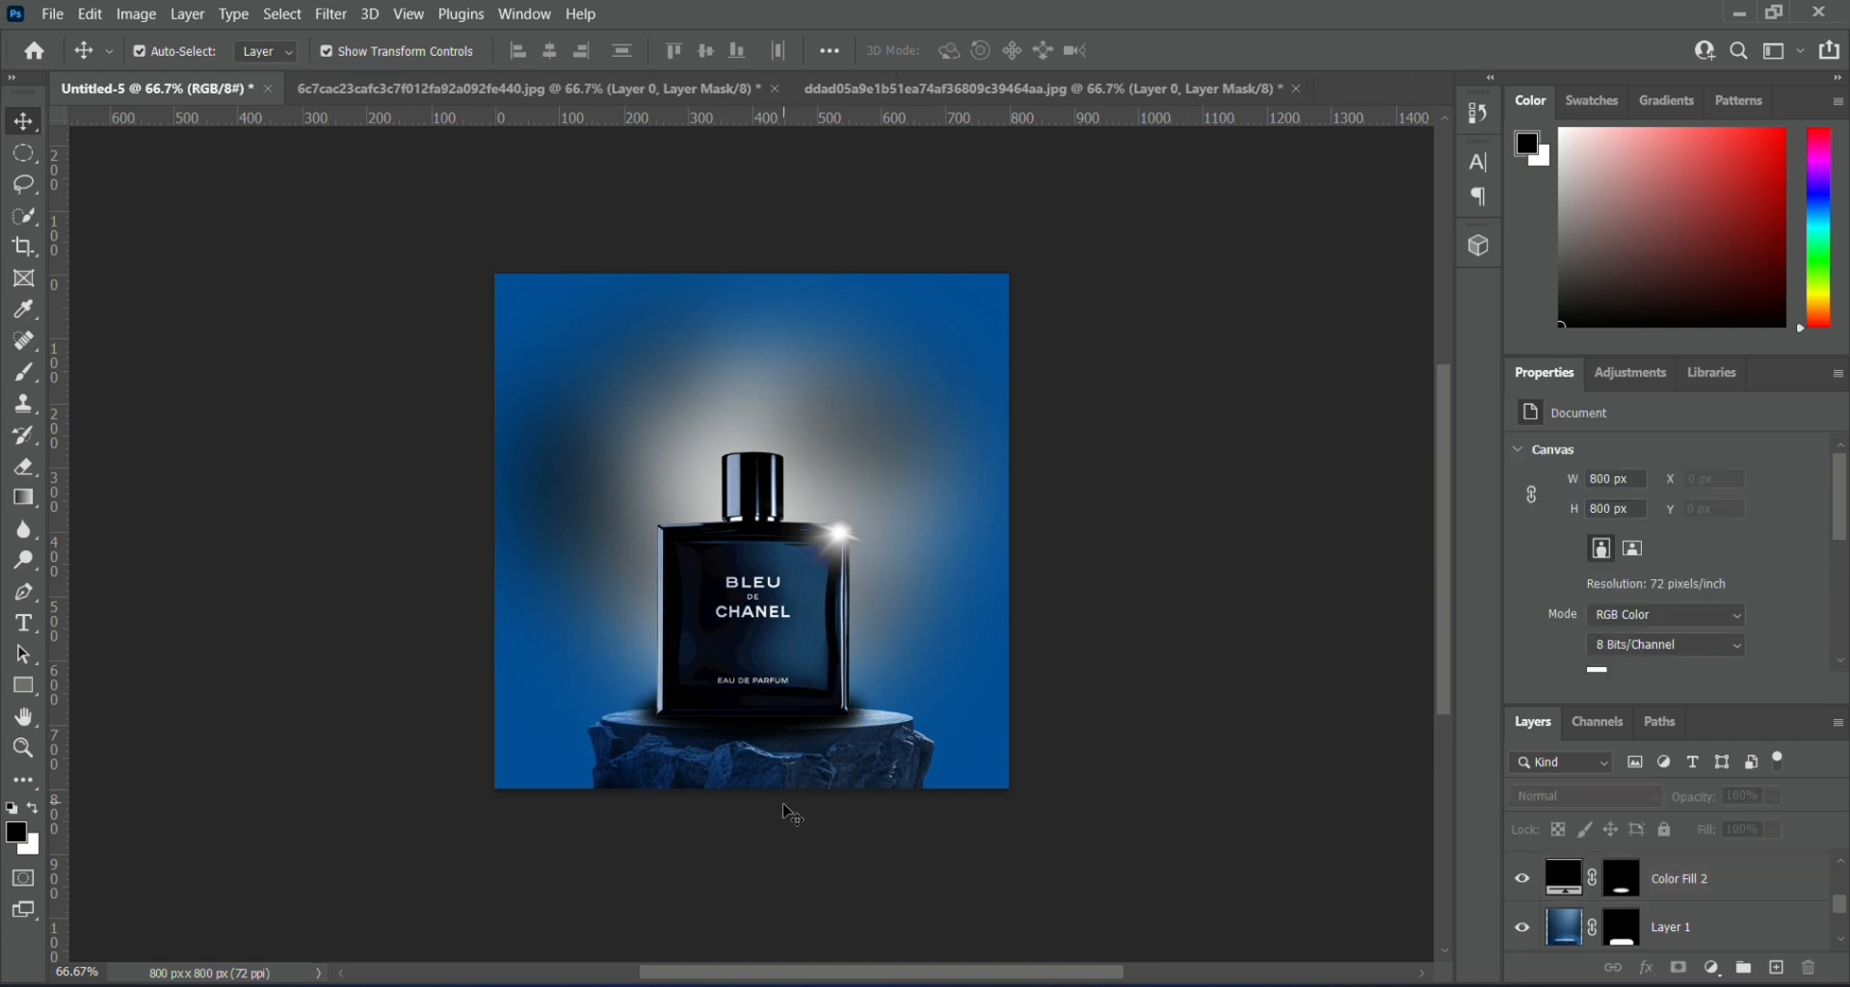
scroll(839, 747, "up", 1)
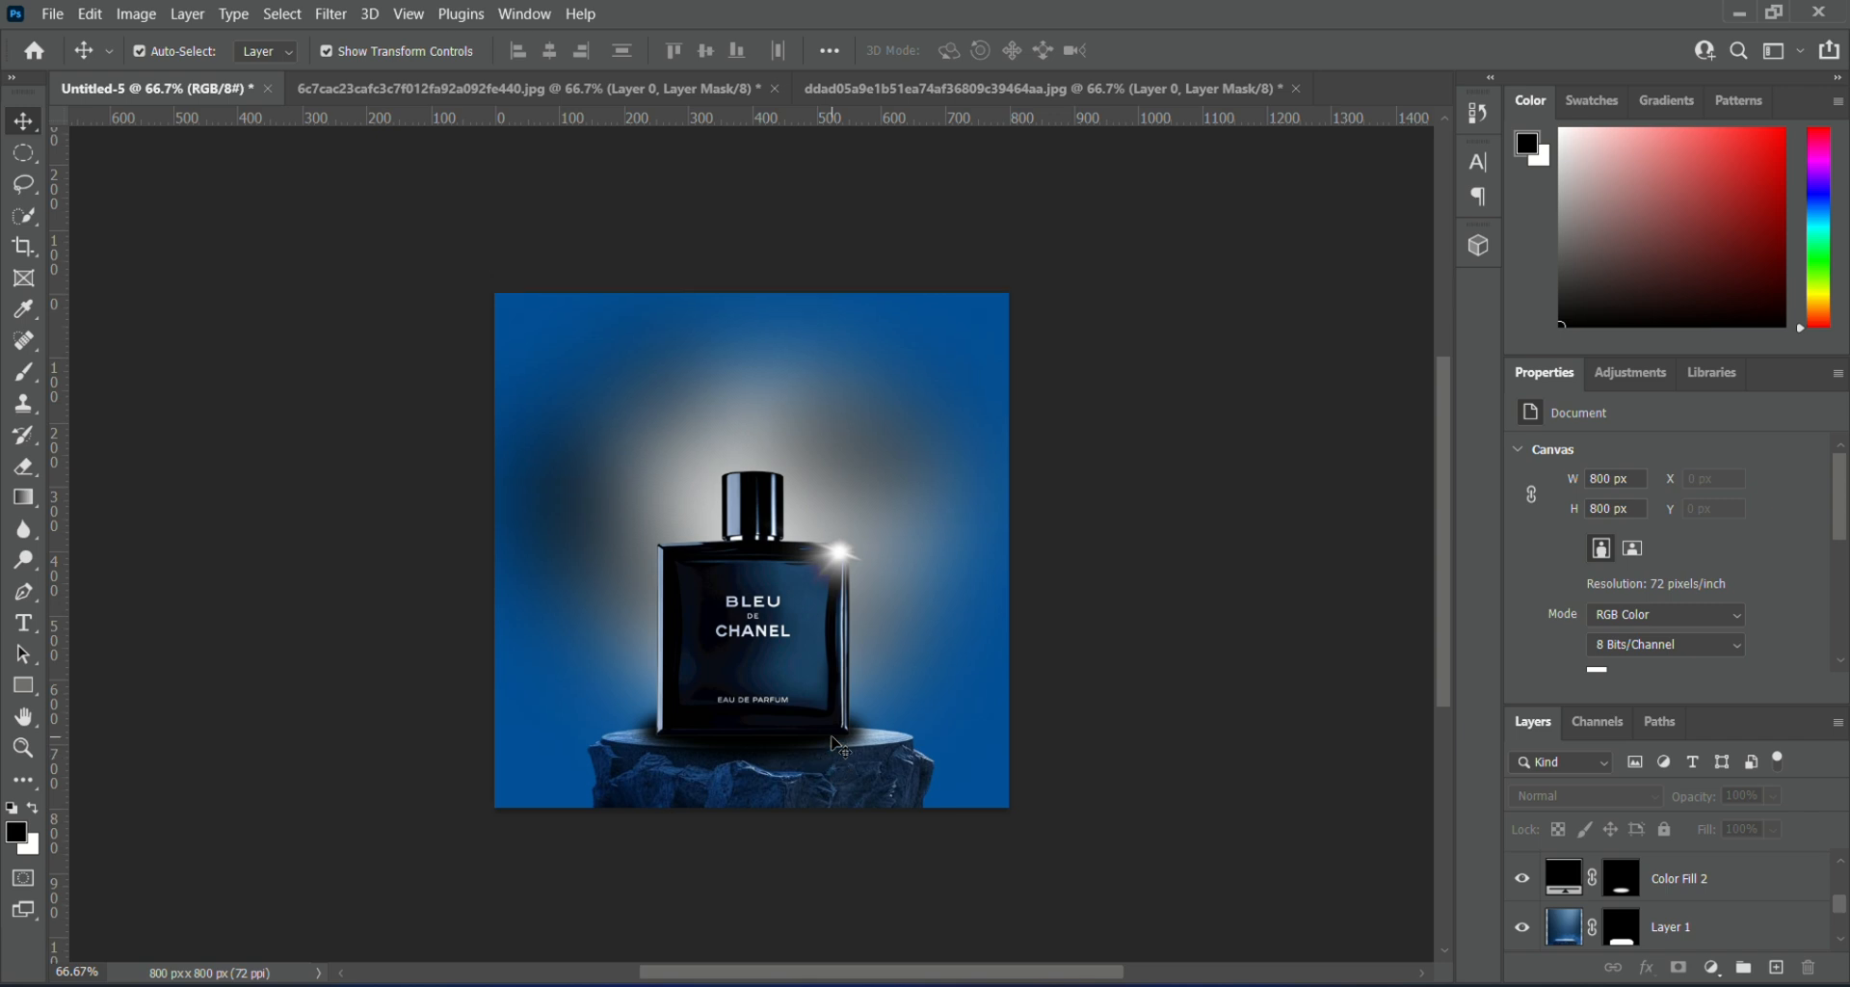
scroll(839, 748, "down", 1)
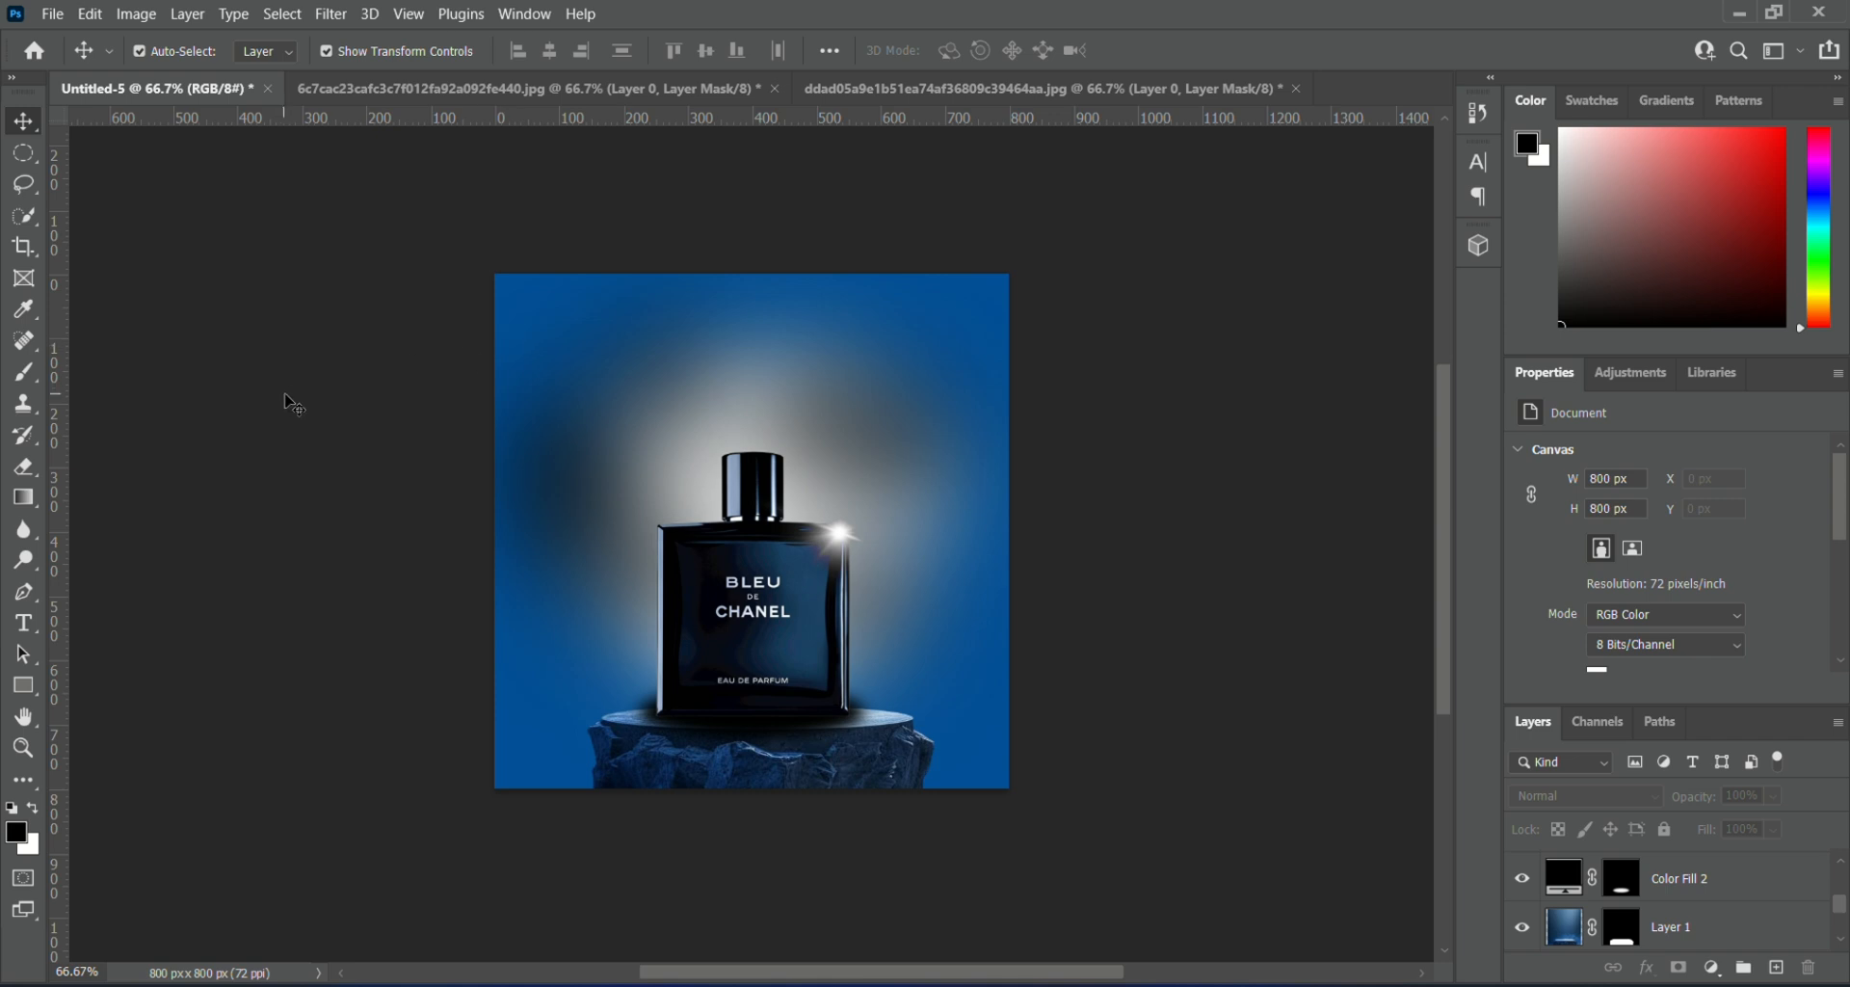
- Add the horizontal text "BLEU OF CHANEL" in 12 pt Ink Free near the poster's upper-left area
left_click(37, 638)
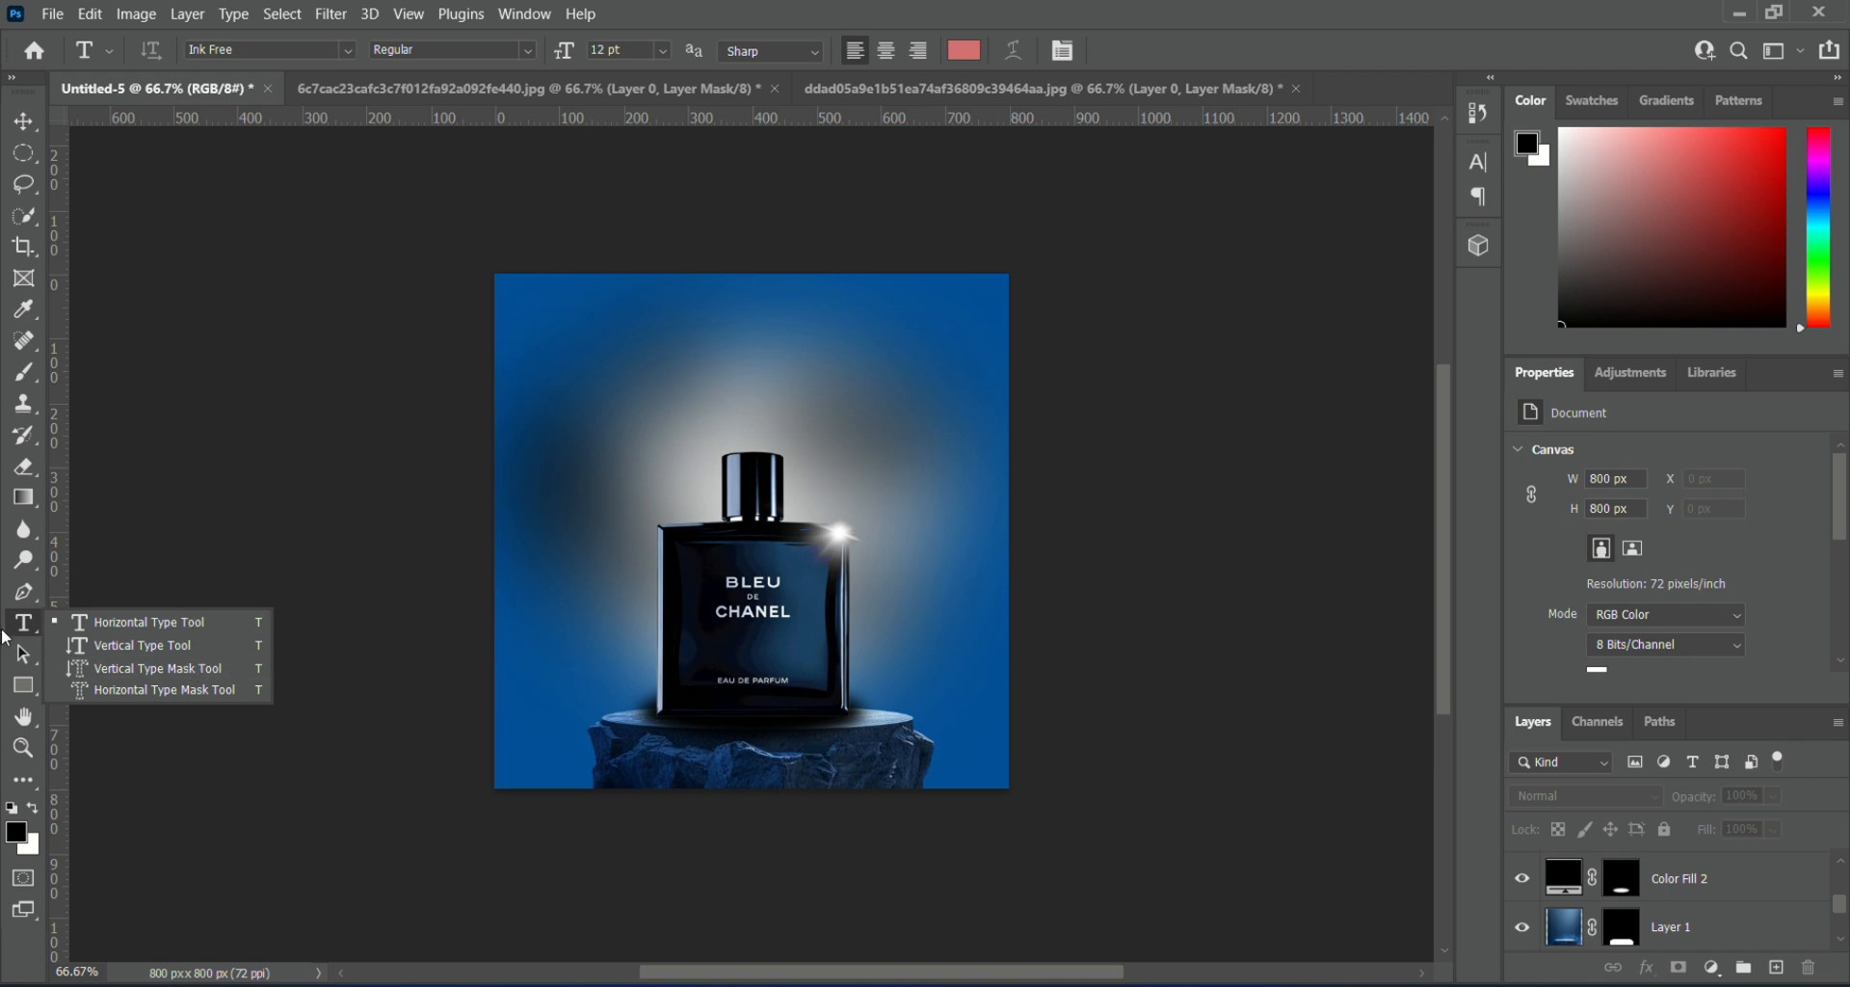
left_click(154, 623)
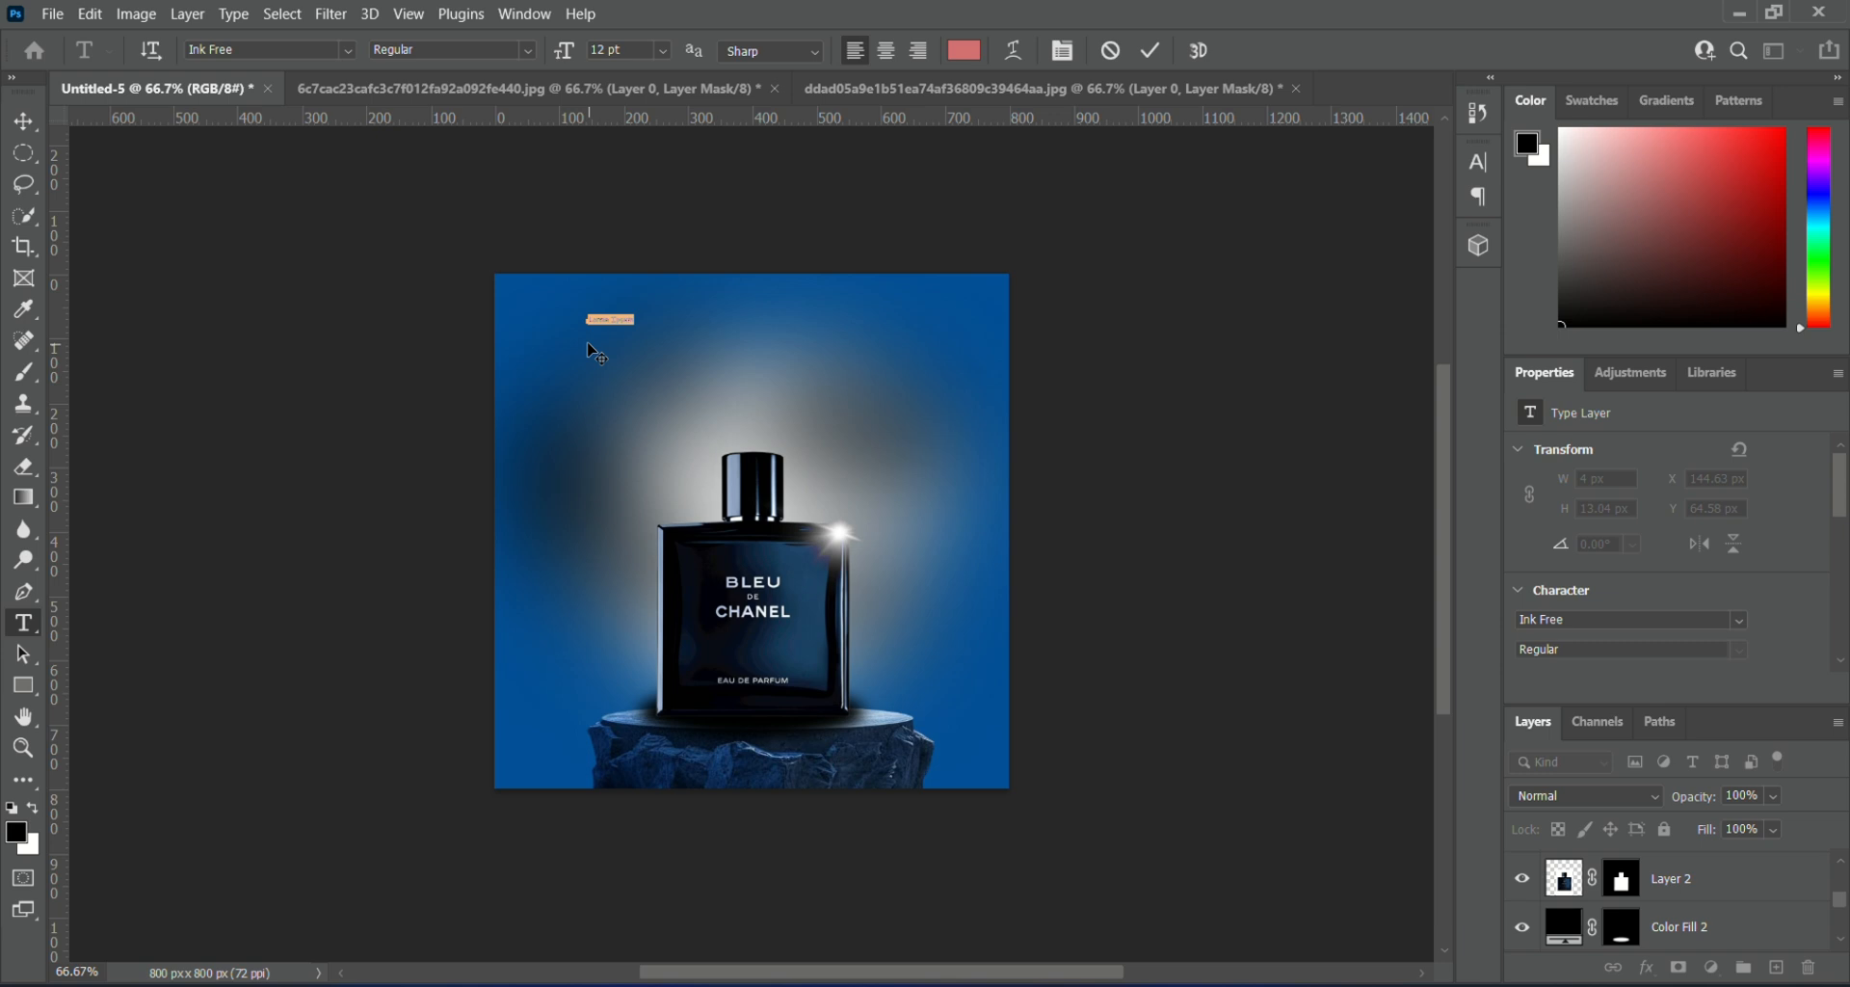
type("B")
key("BackSpace")
key("BackSpace")
key("BackSpace")
key("BackSpace")
left_click(1316, 378)
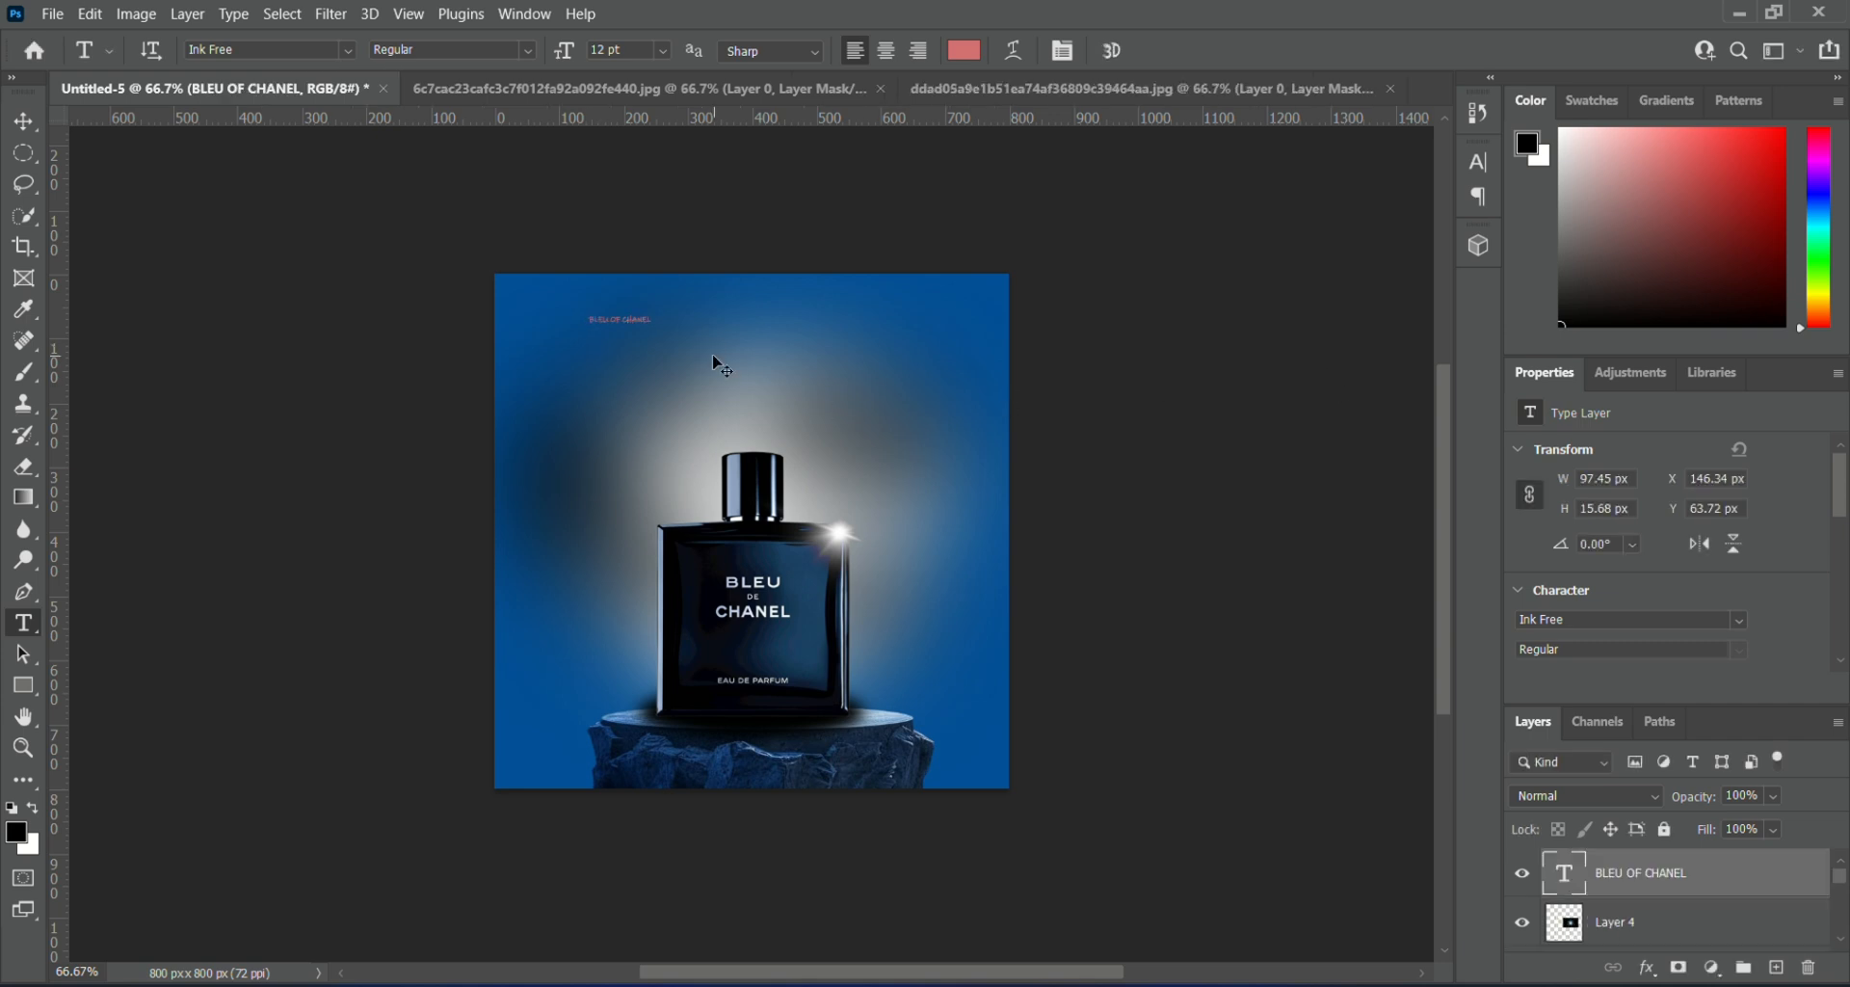
- Enlarge the BLEU OF CHANEL text to about 656% and centre it above the bottle at about X 400 px, Y 91 px
key("ctrl+t")
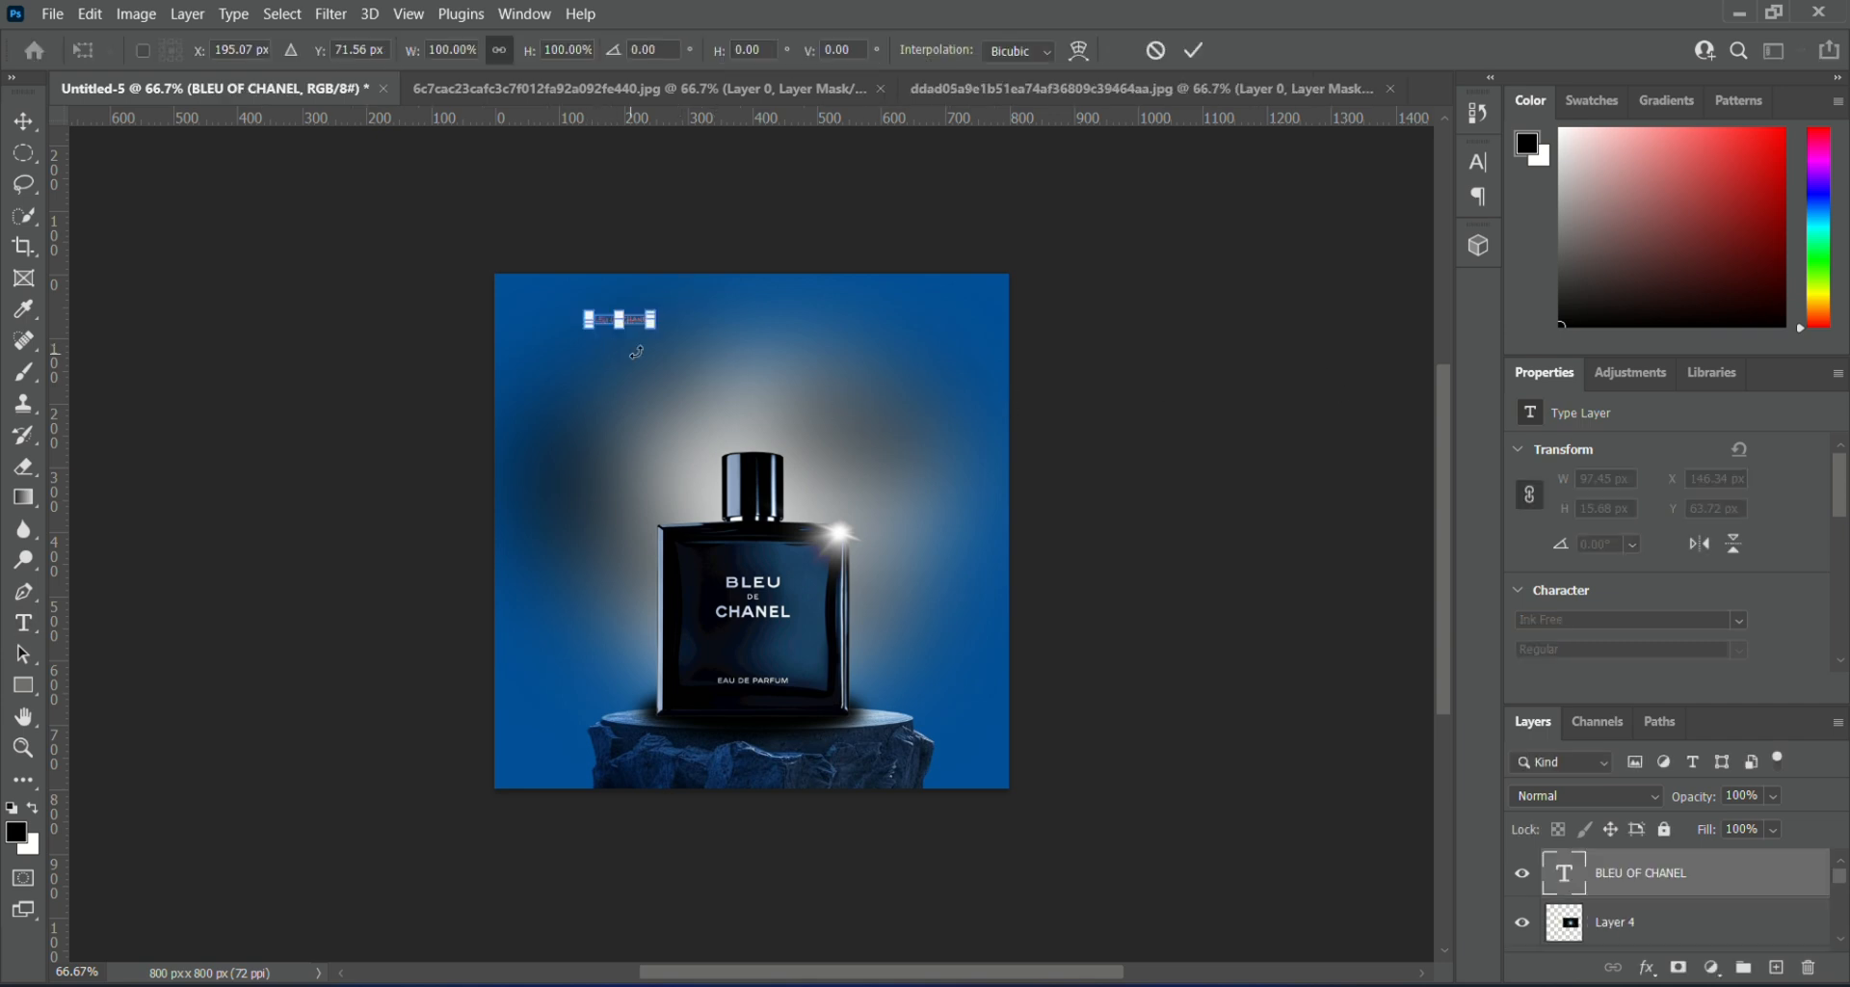
left_click_drag(656, 318, 978, 549)
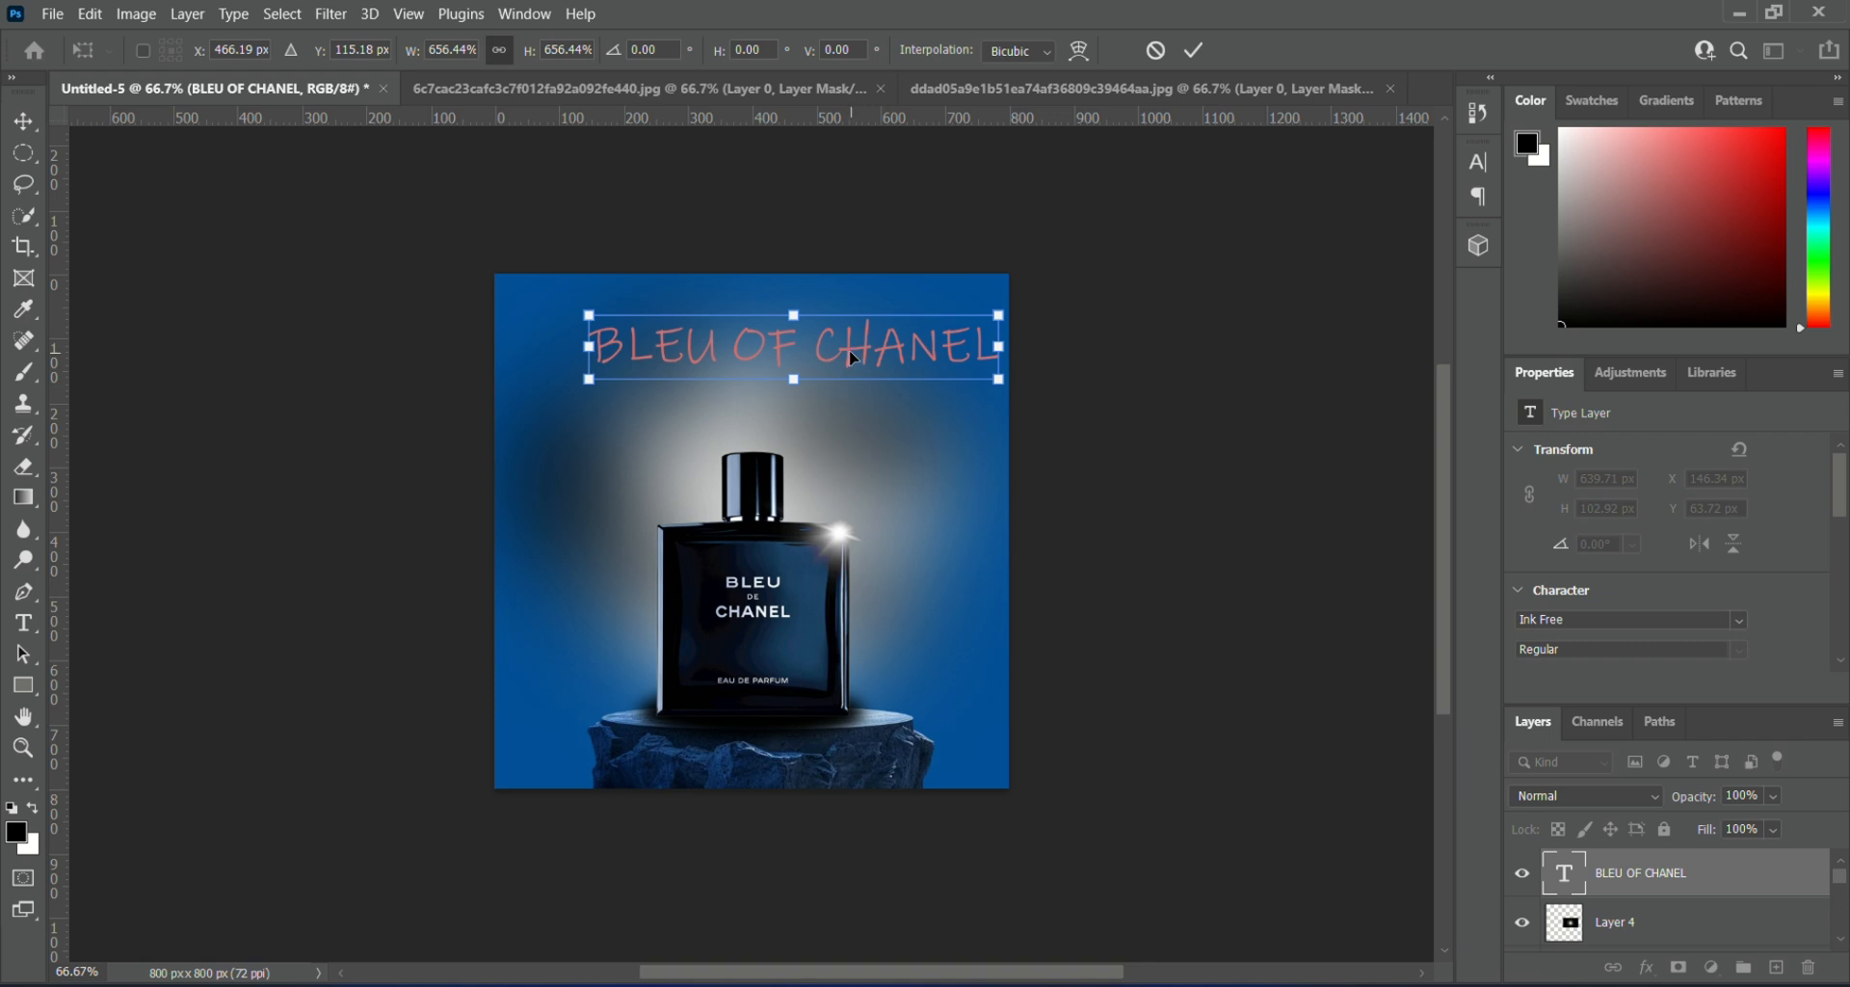
left_click_drag(849, 342, 812, 333)
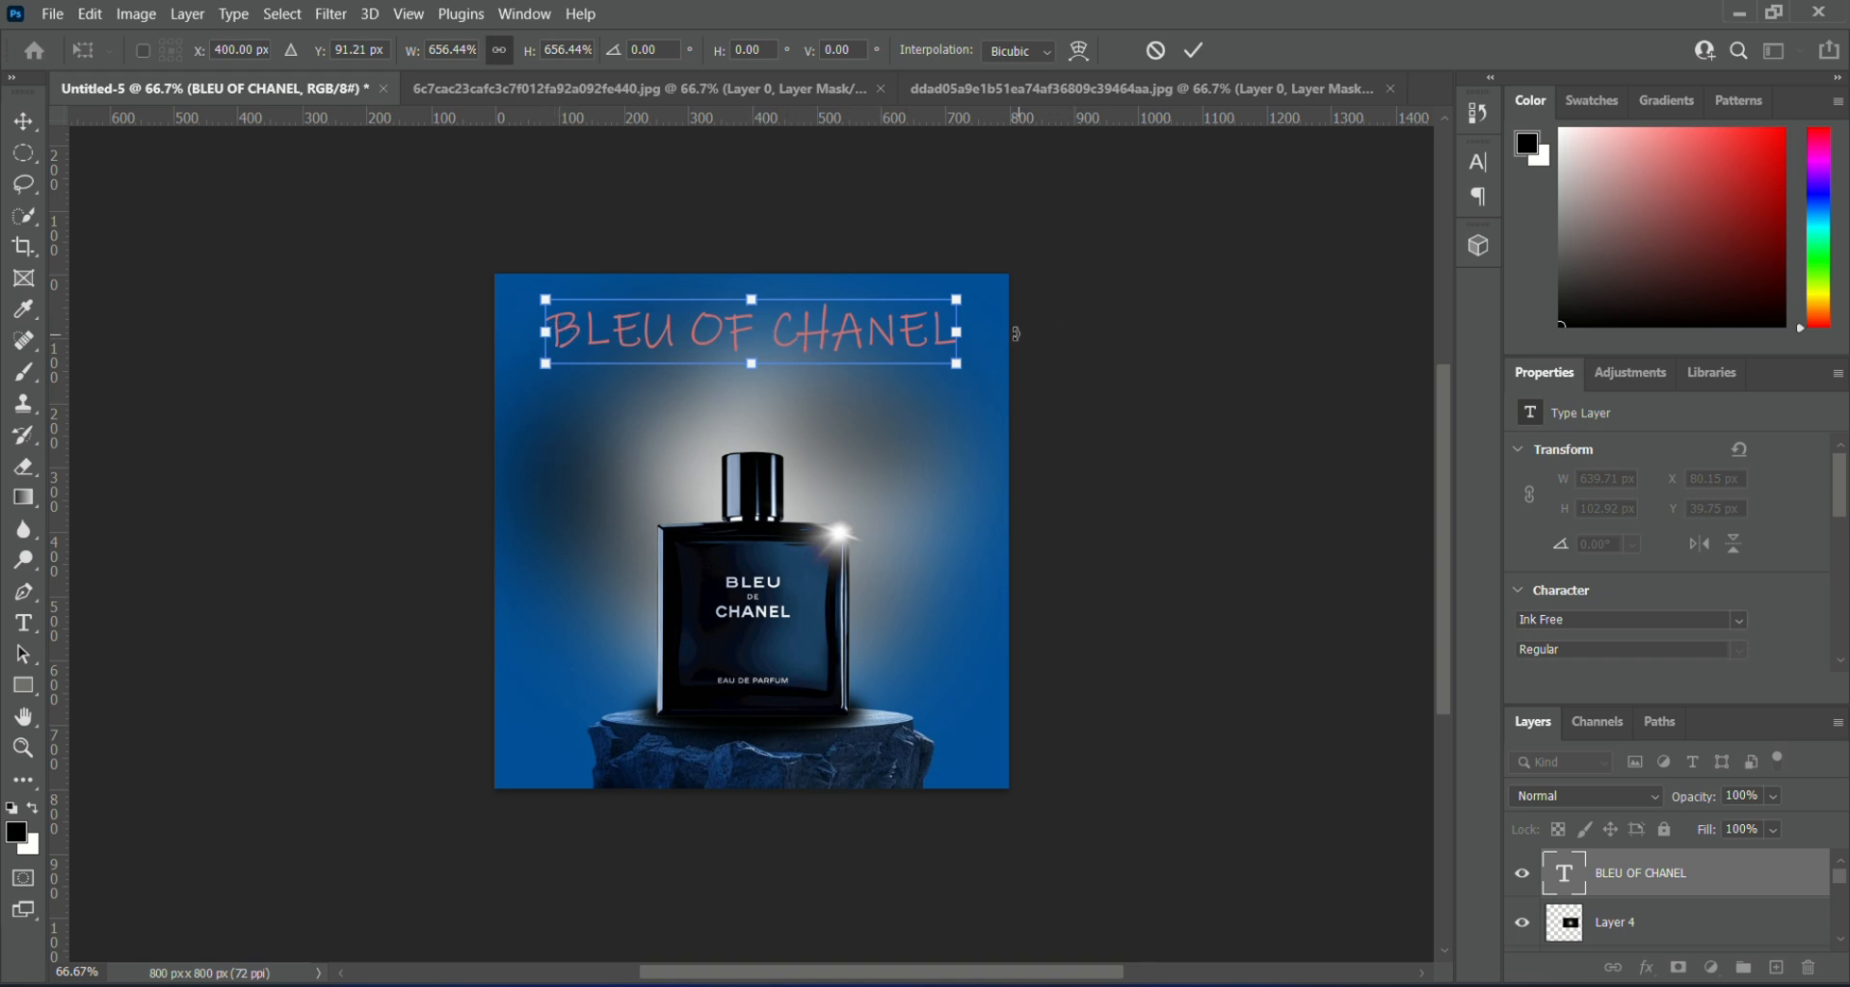
key("Return")
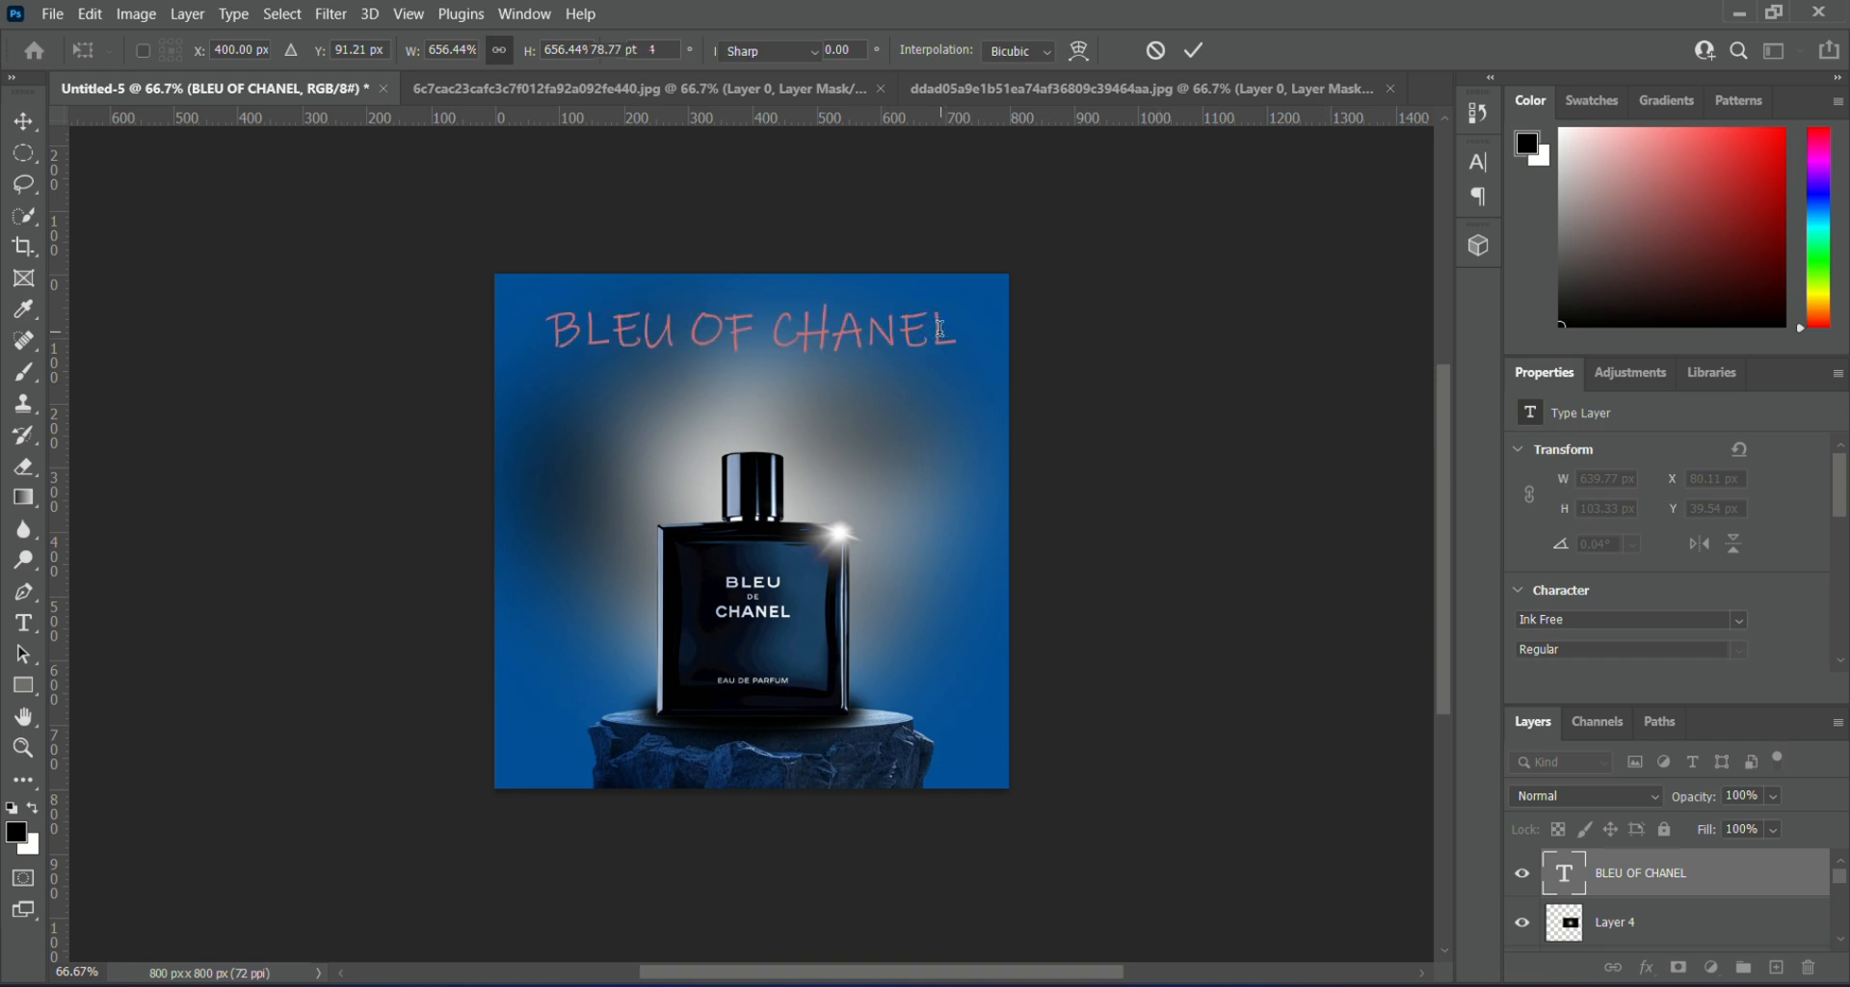
- Change the font of the whole BLEU OF CHANEL heading to Impact
left_click_drag(949, 329, 544, 328)
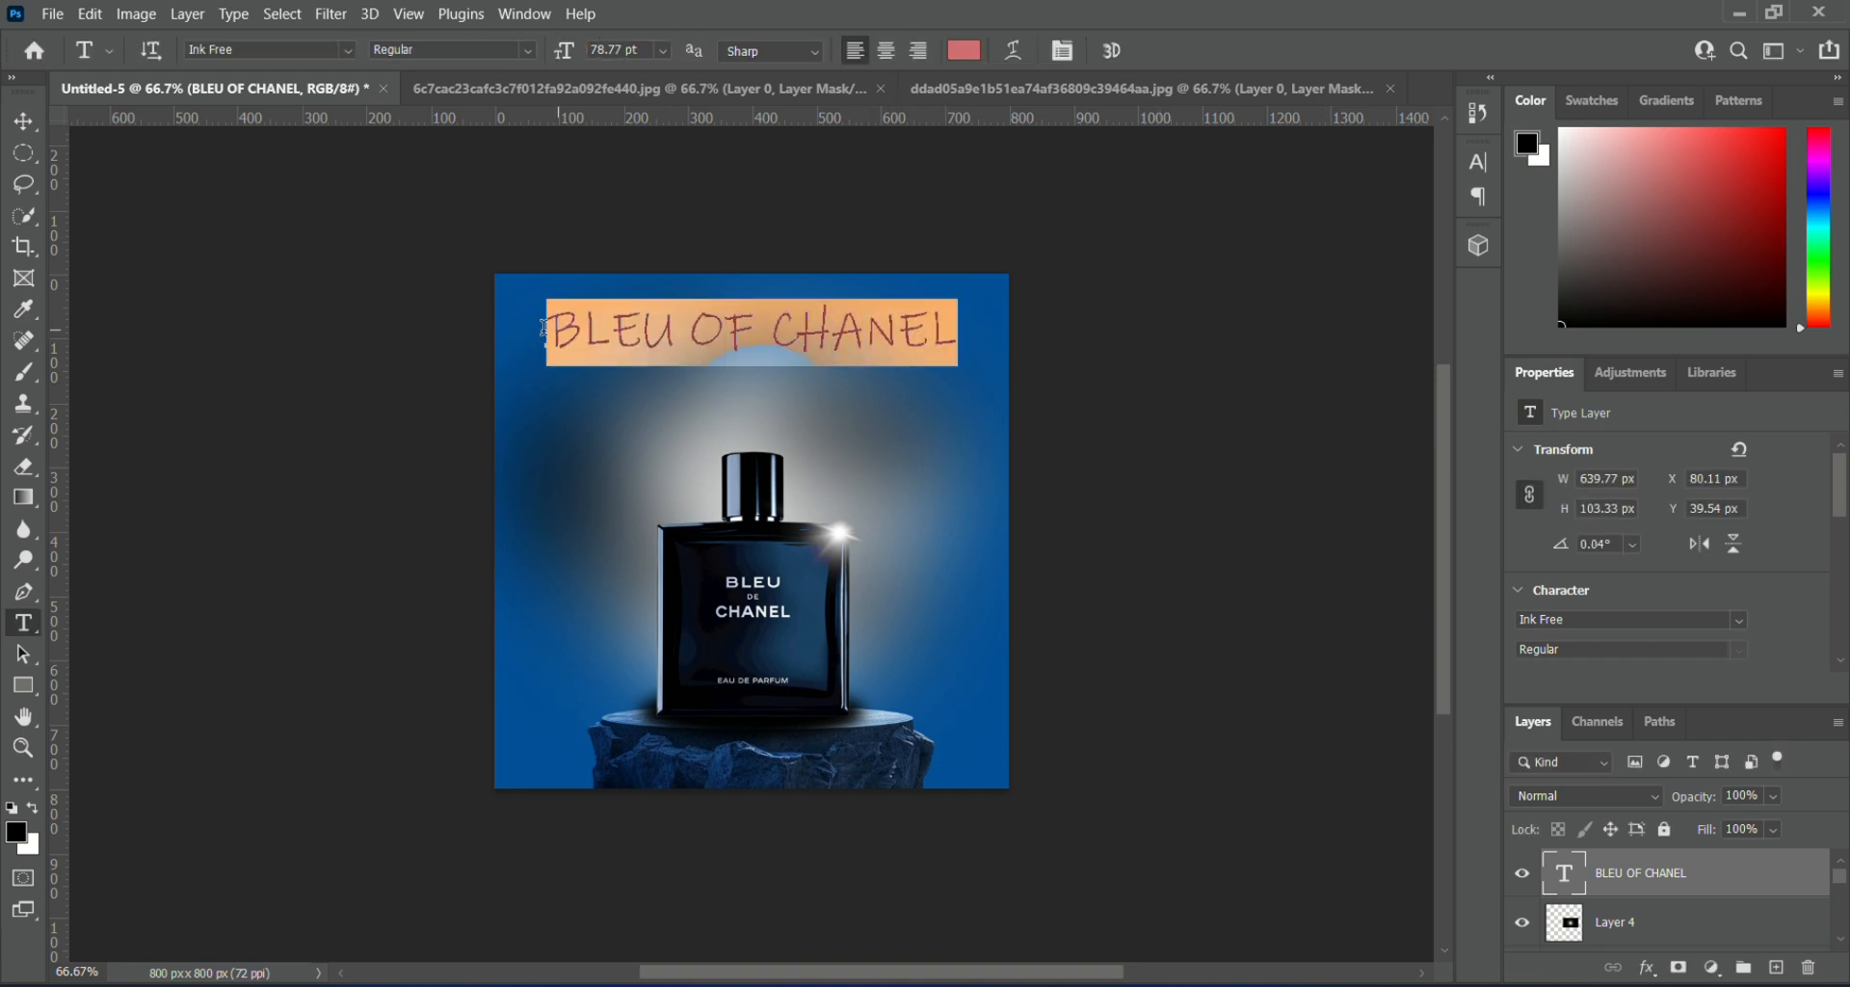
left_click(544, 328)
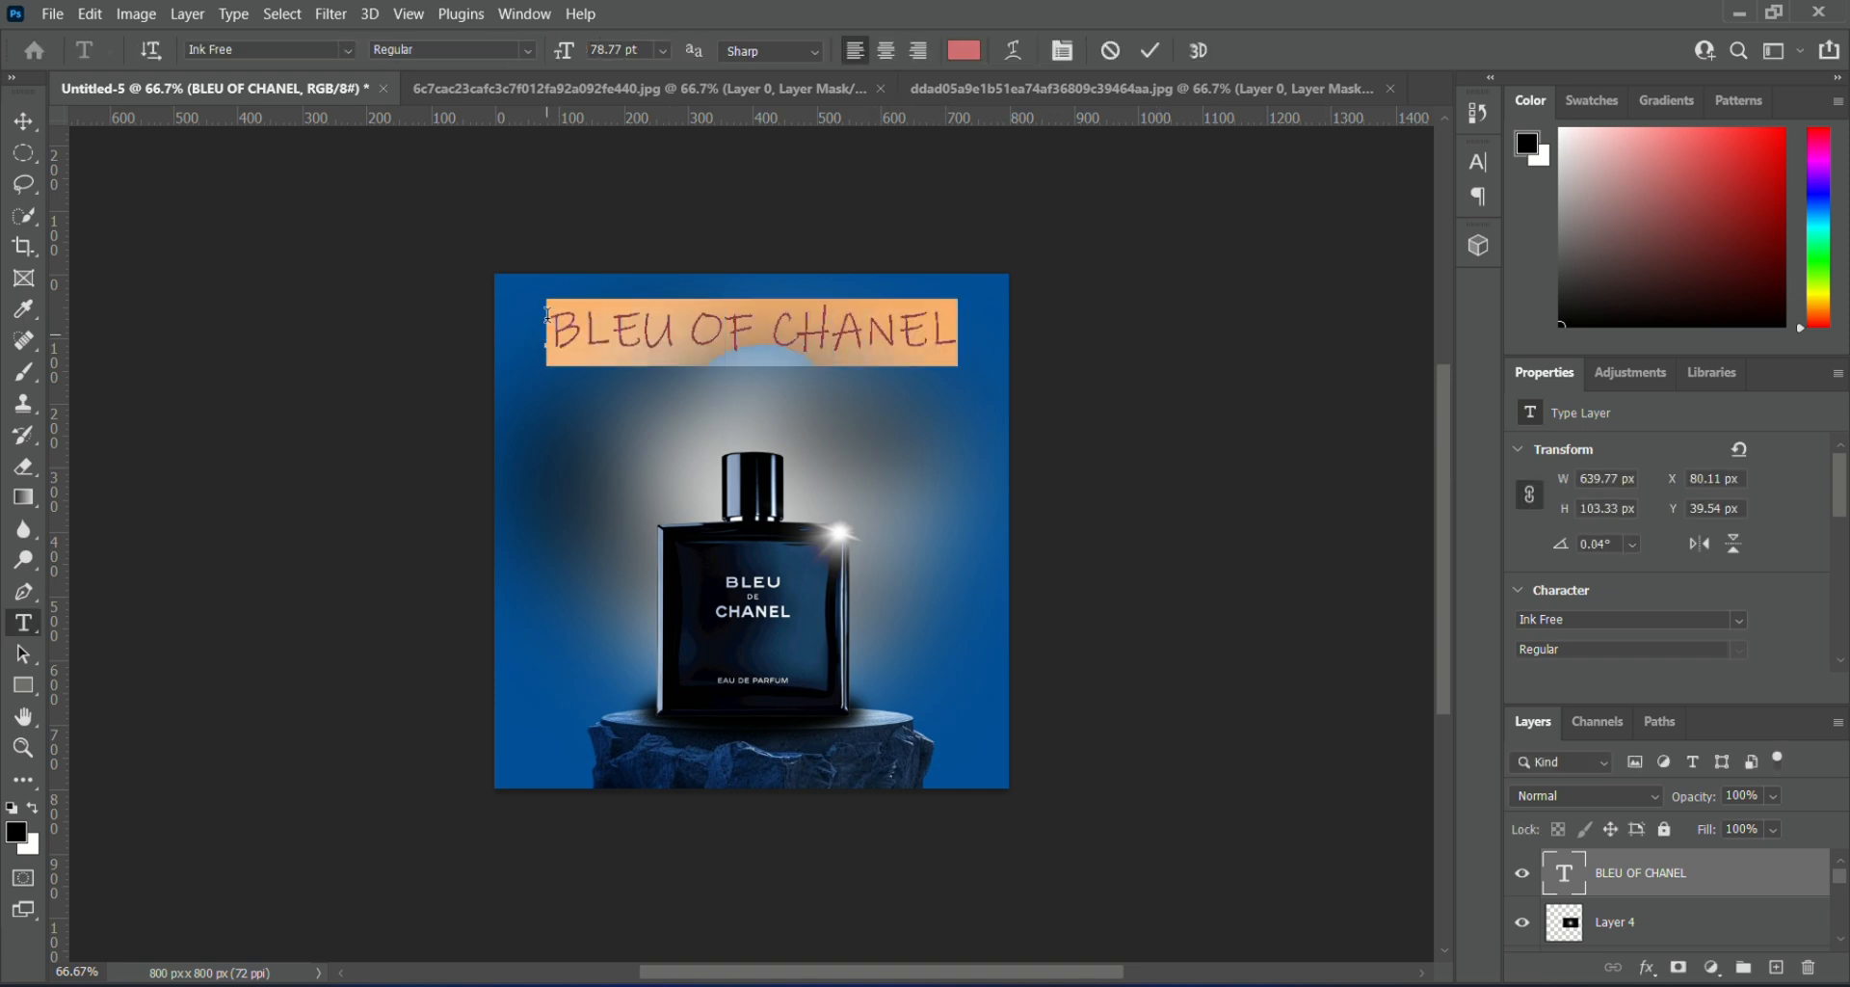
left_click(346, 50)
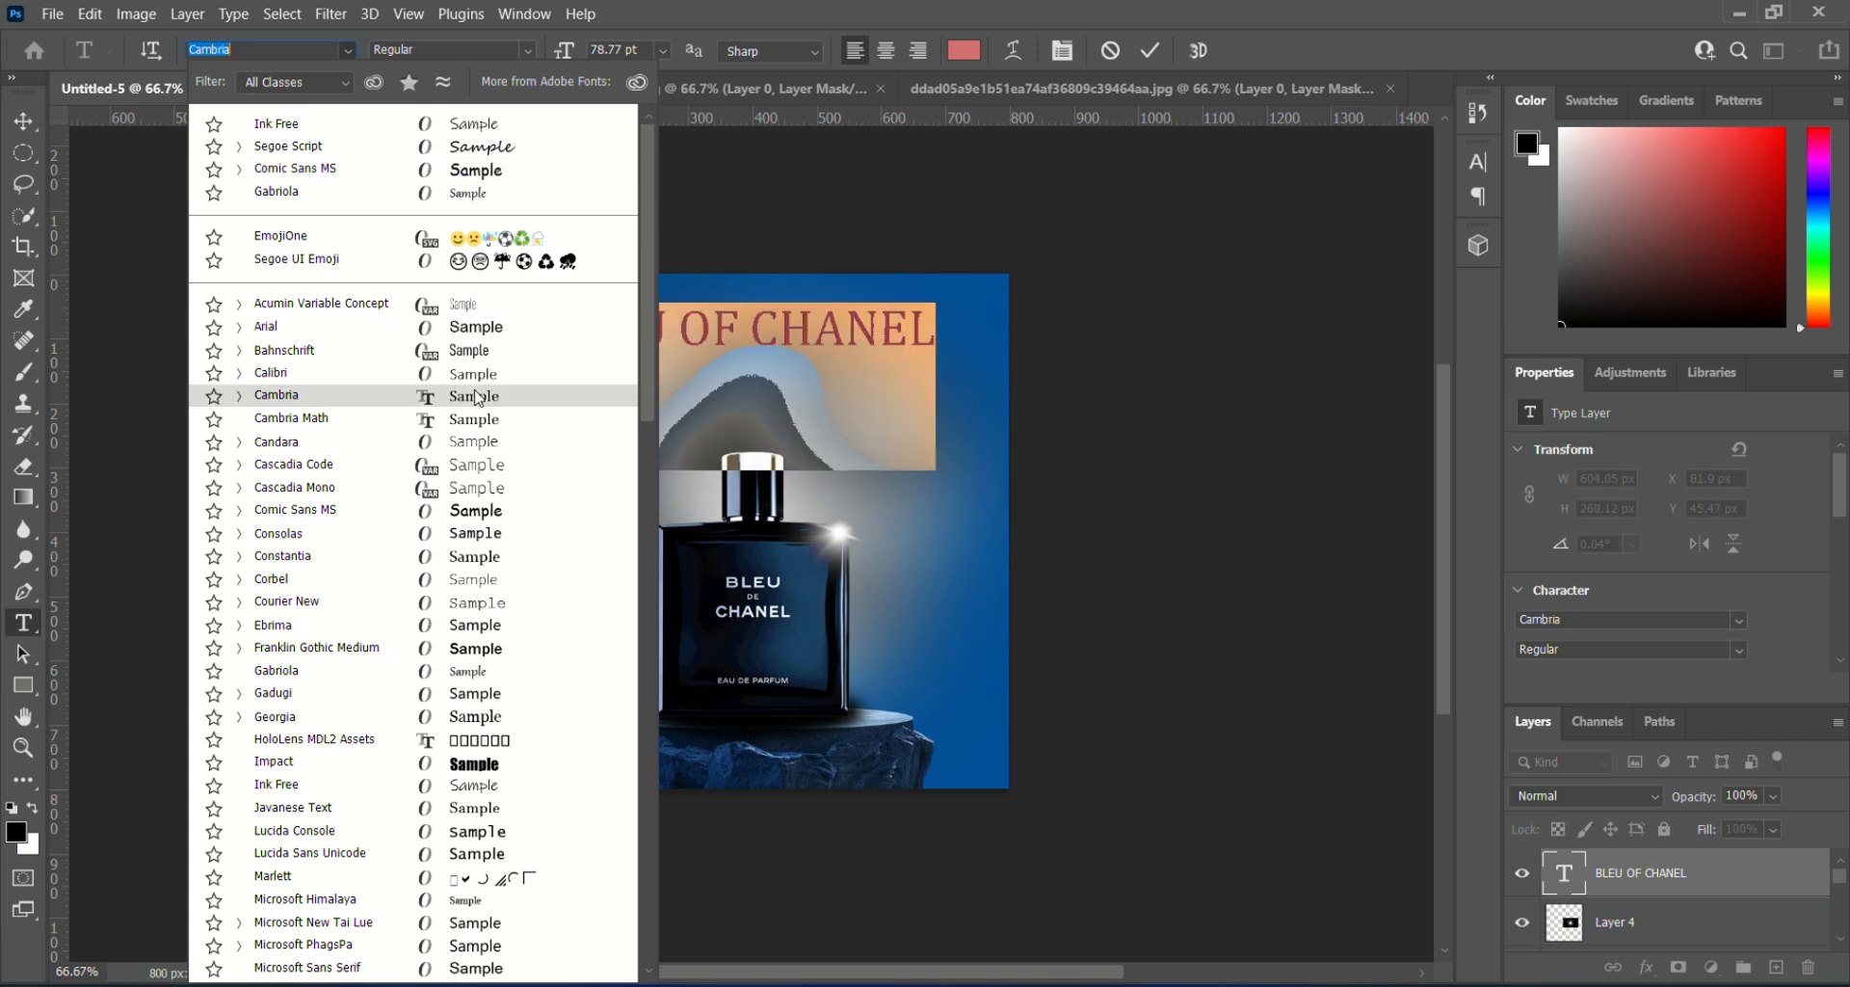
scroll(479, 403, "down", 1)
scroll(478, 403, "down", 2)
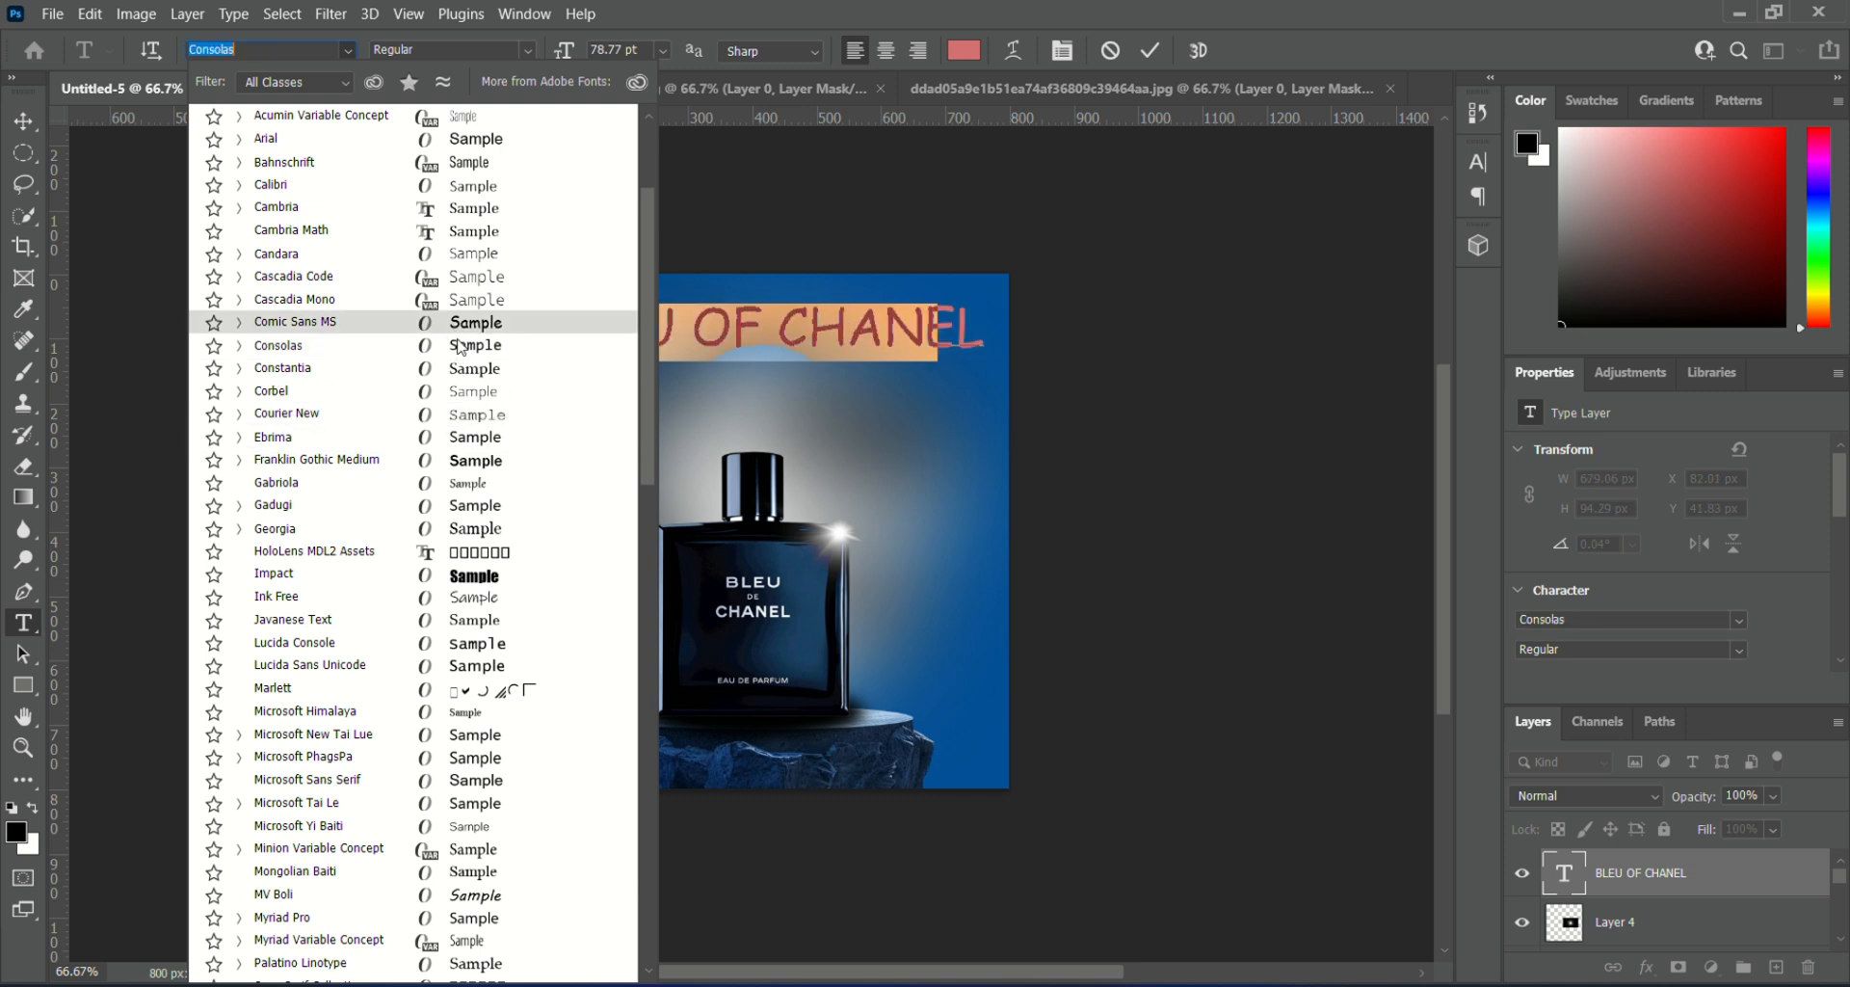
scroll(466, 371, "down", 2)
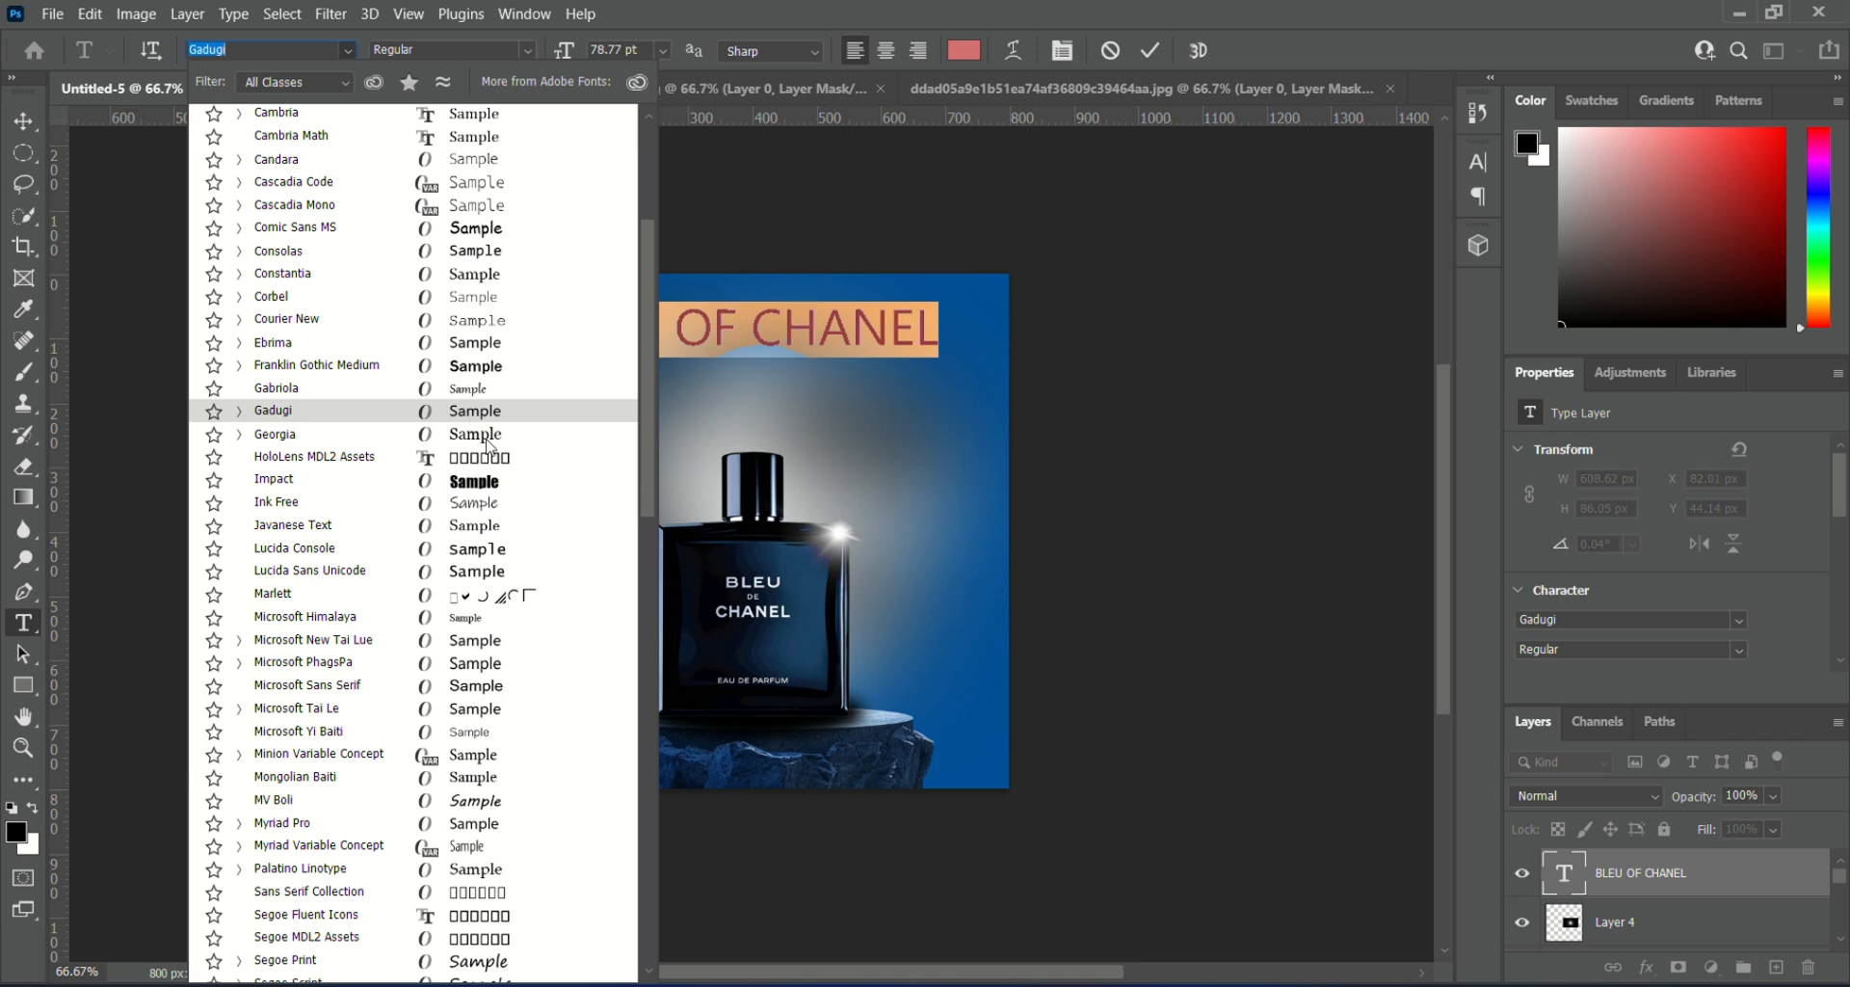
scroll(475, 395, "down", 6)
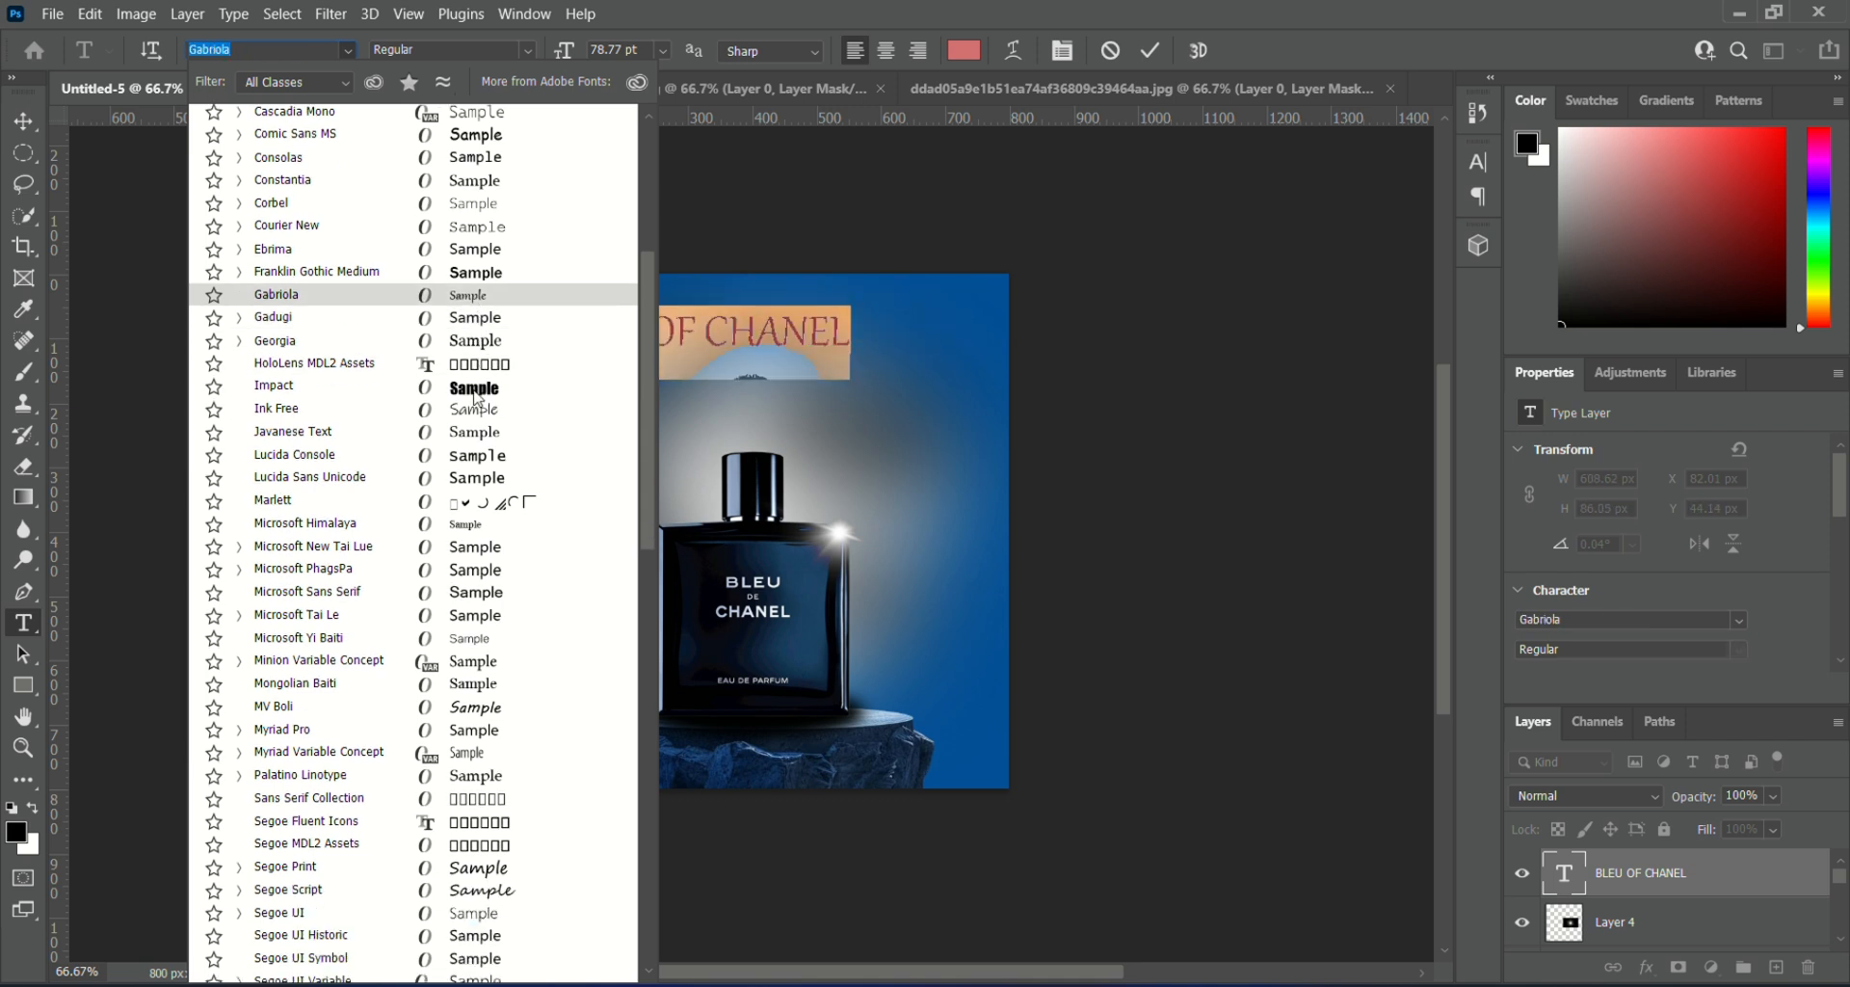
scroll(475, 399, "down", 5)
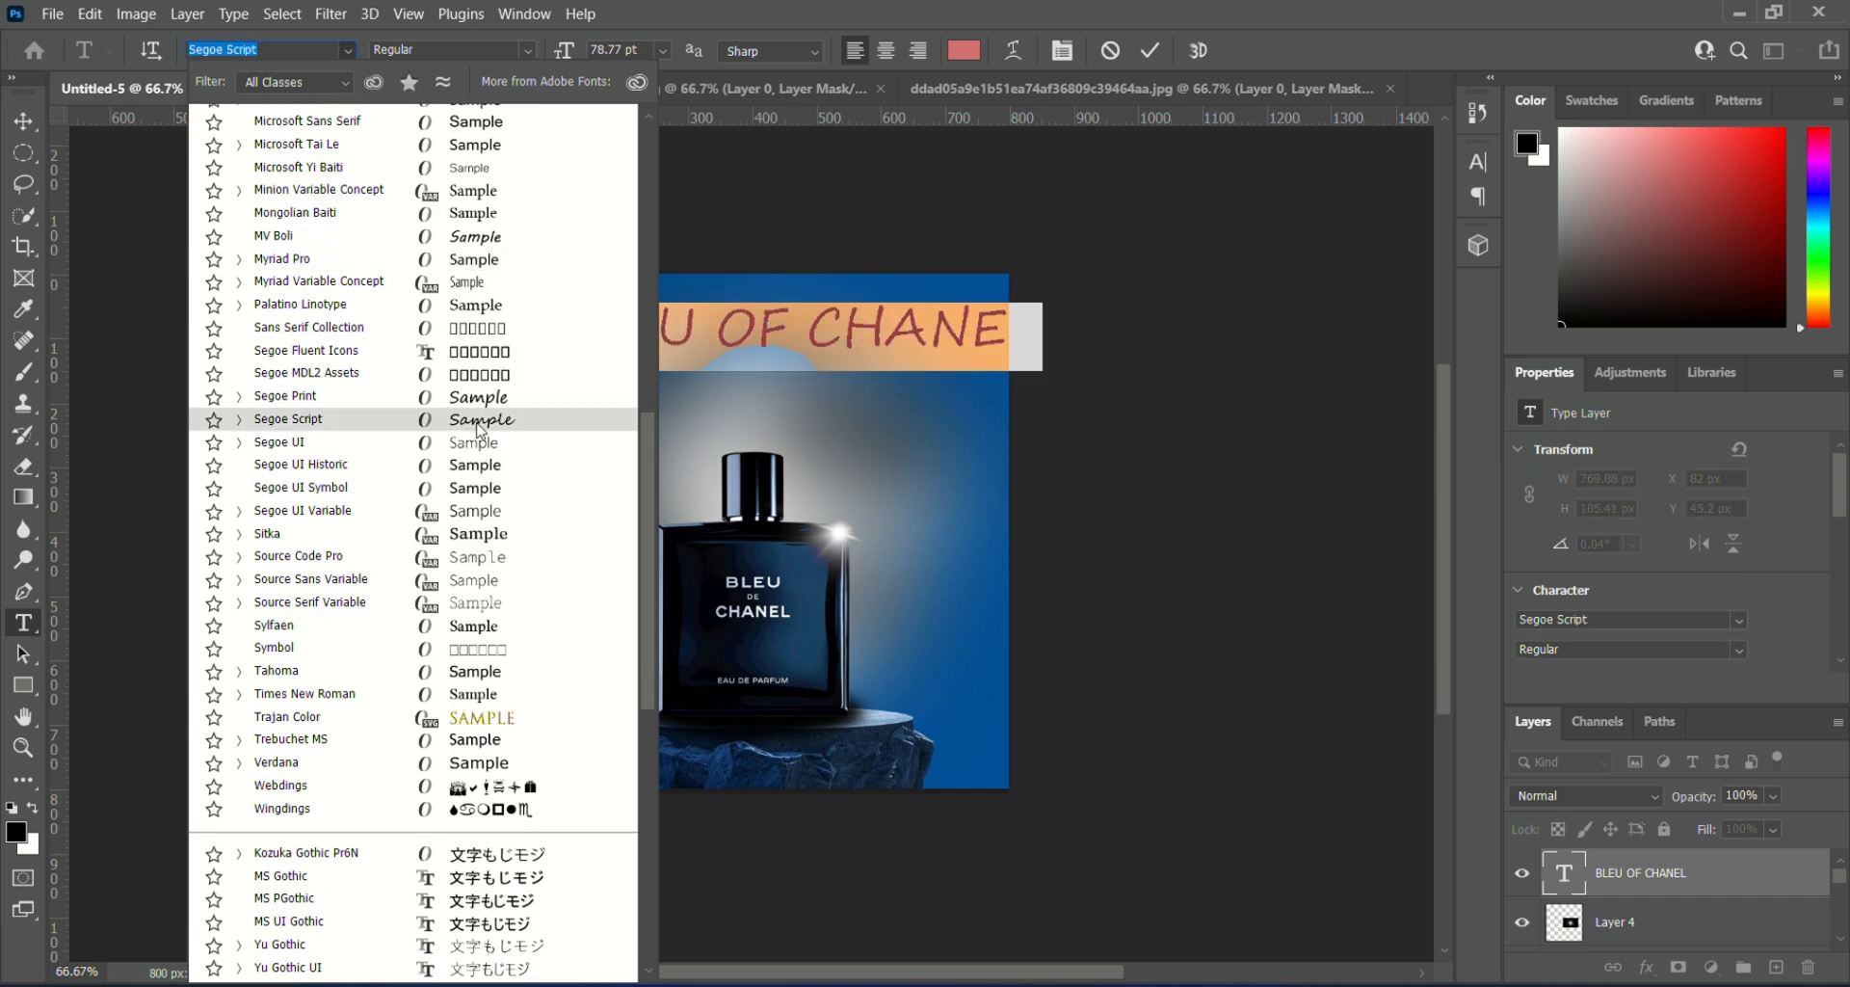
scroll(479, 431, "down", 2)
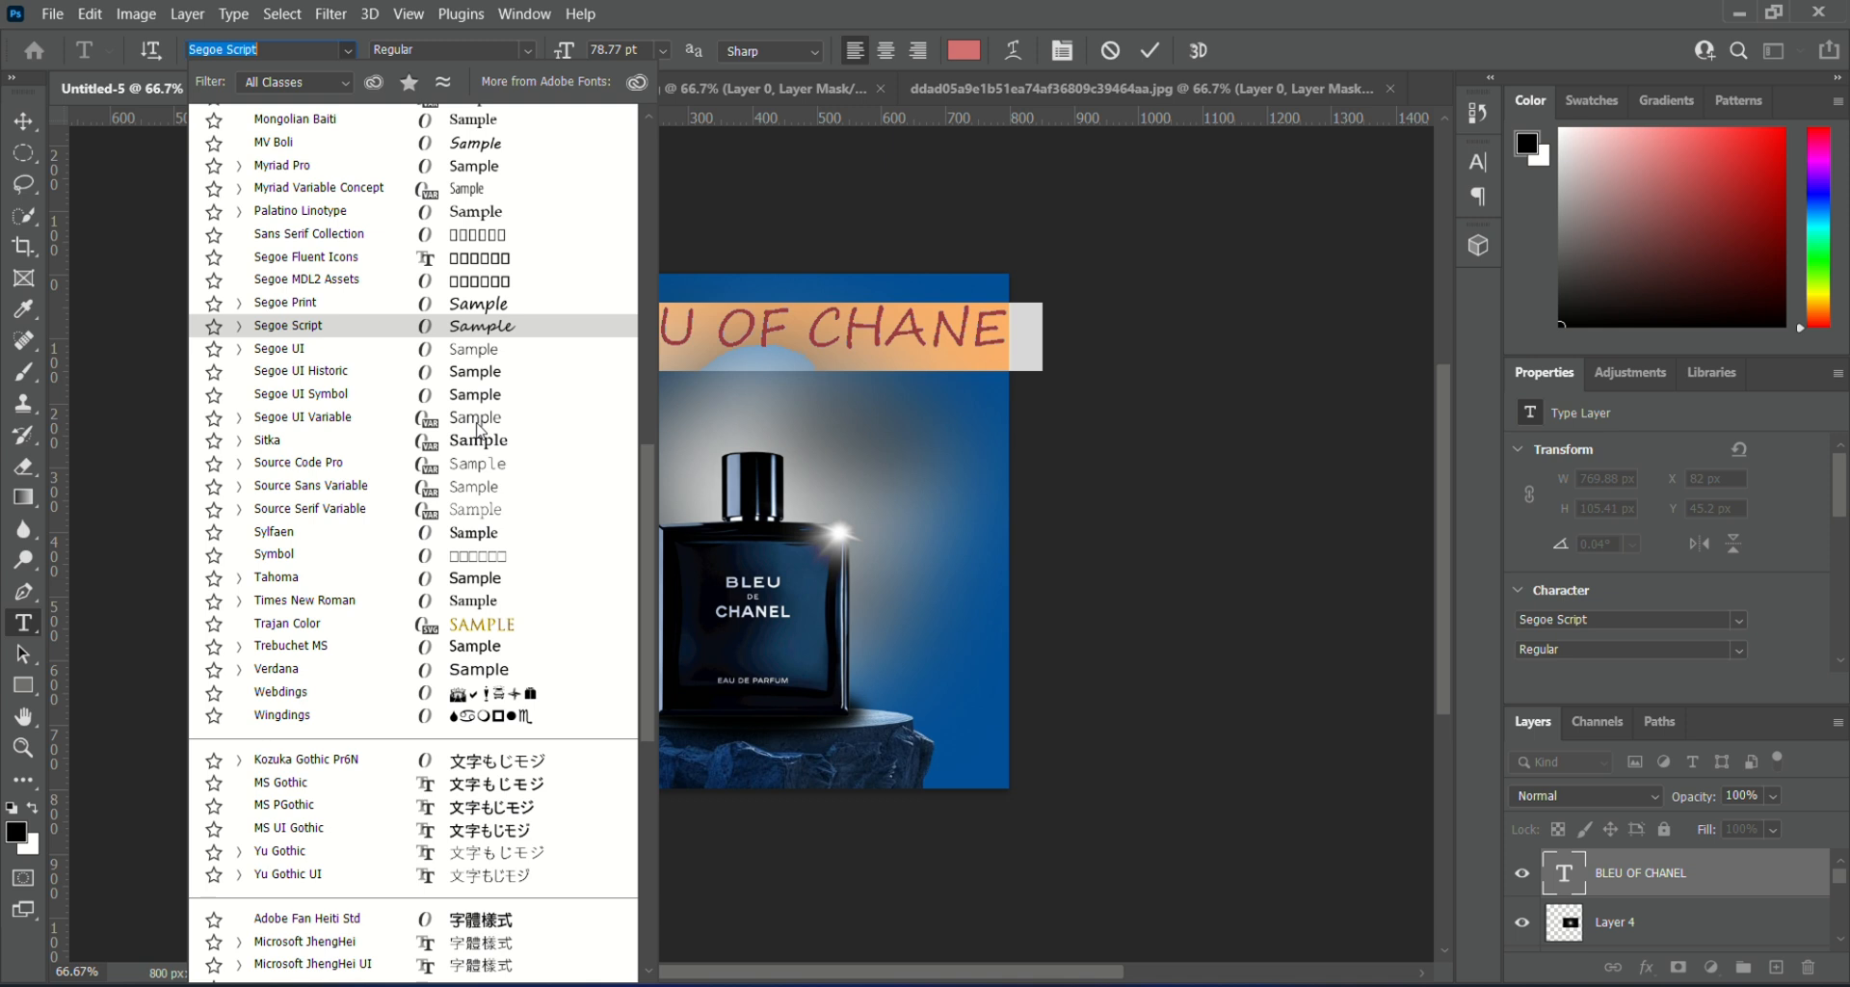
scroll(479, 431, "up", 5)
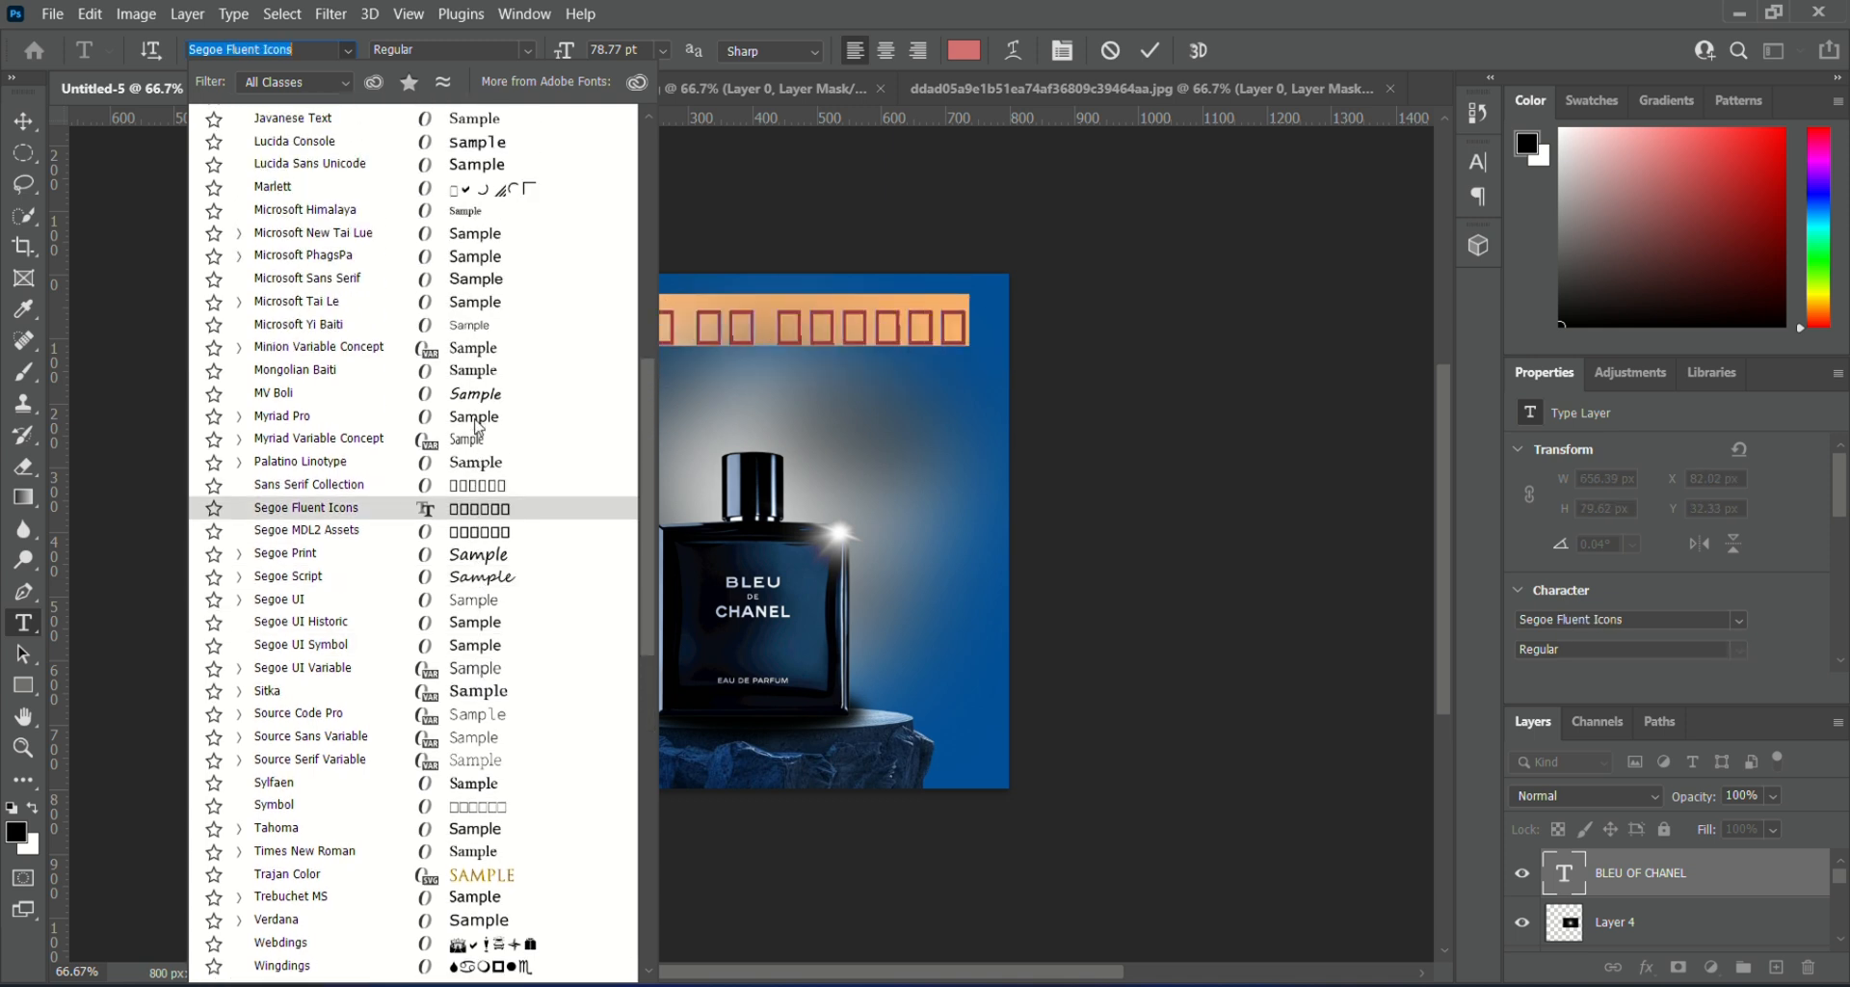
scroll(479, 431, "up", 6)
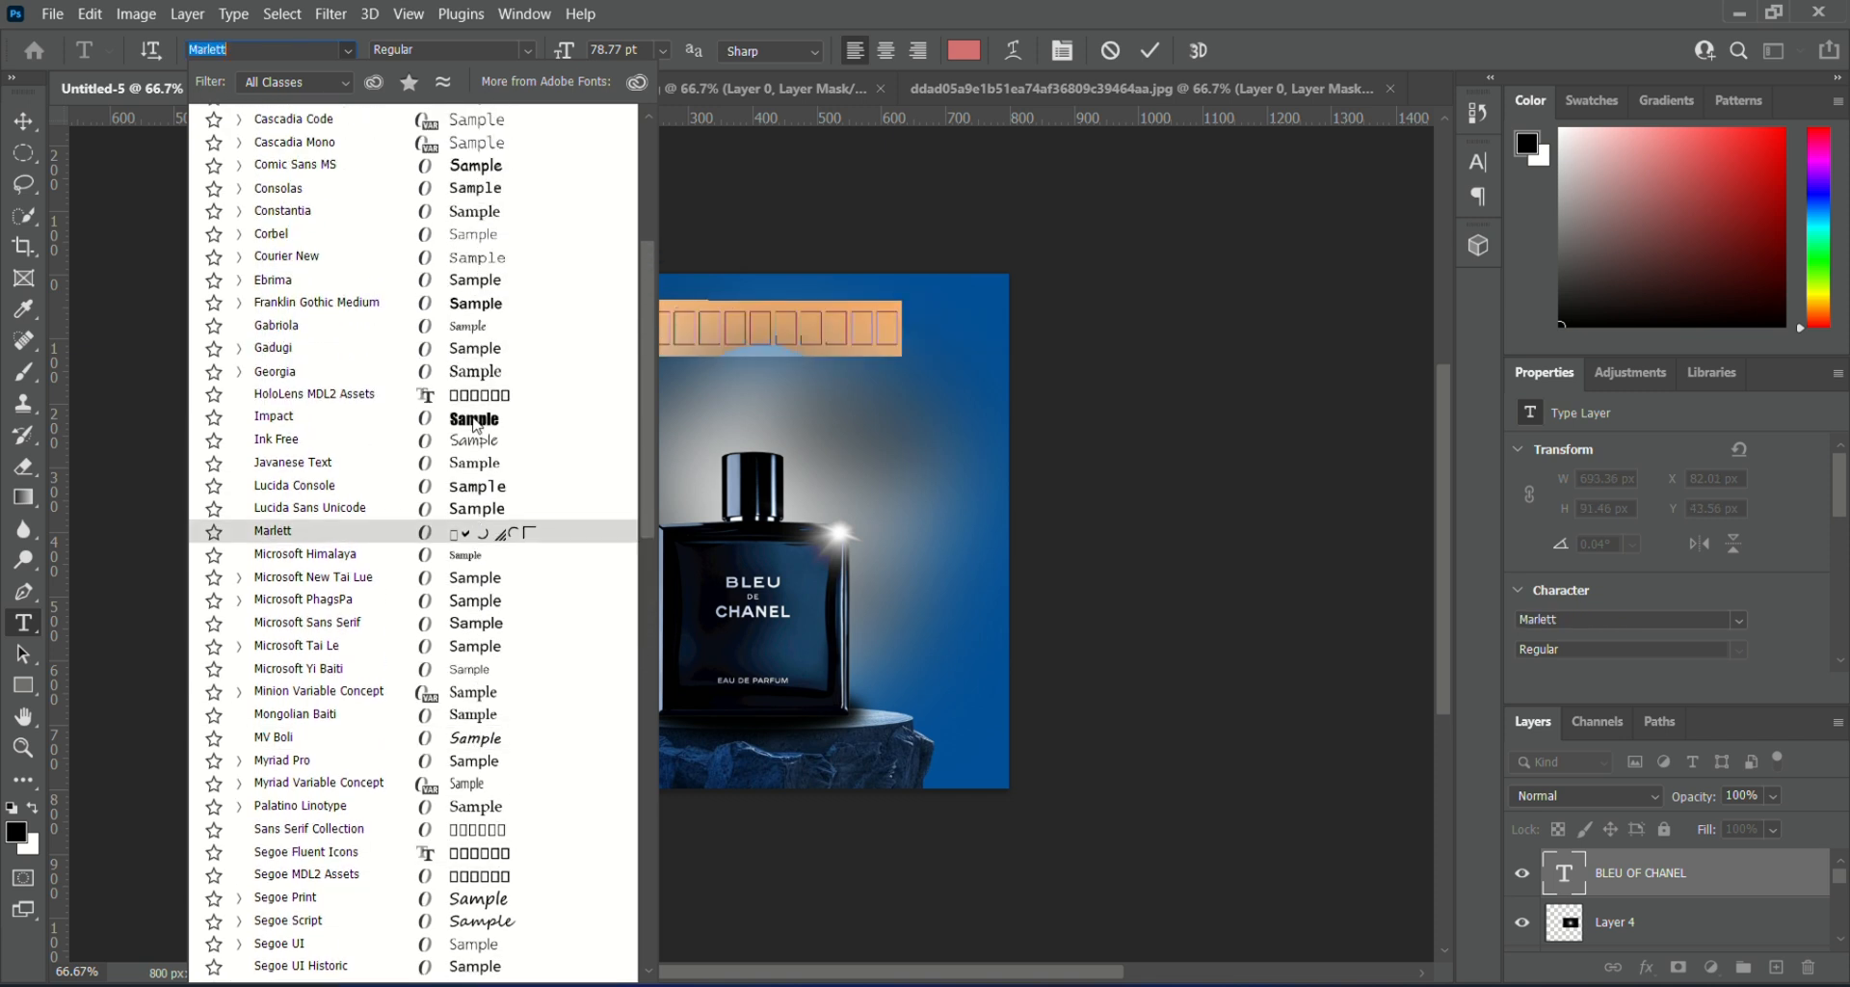
scroll(475, 427, "up", 5)
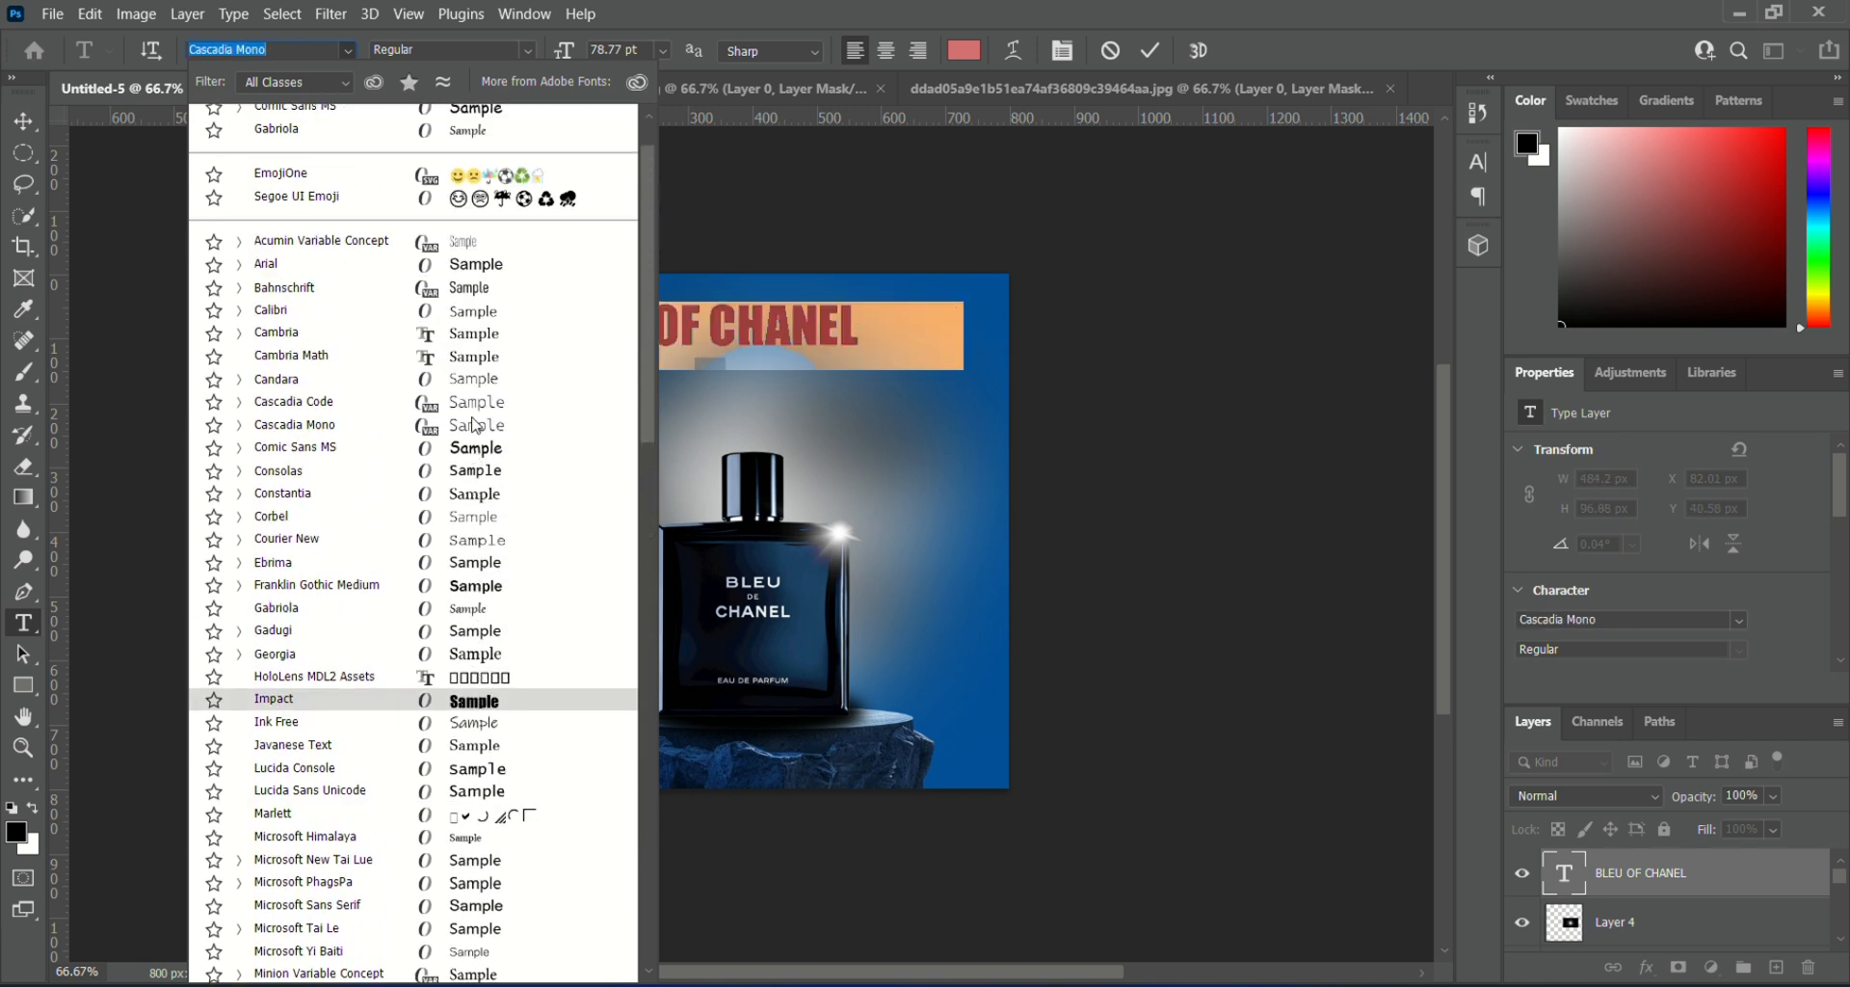
scroll(475, 424, "up", 1)
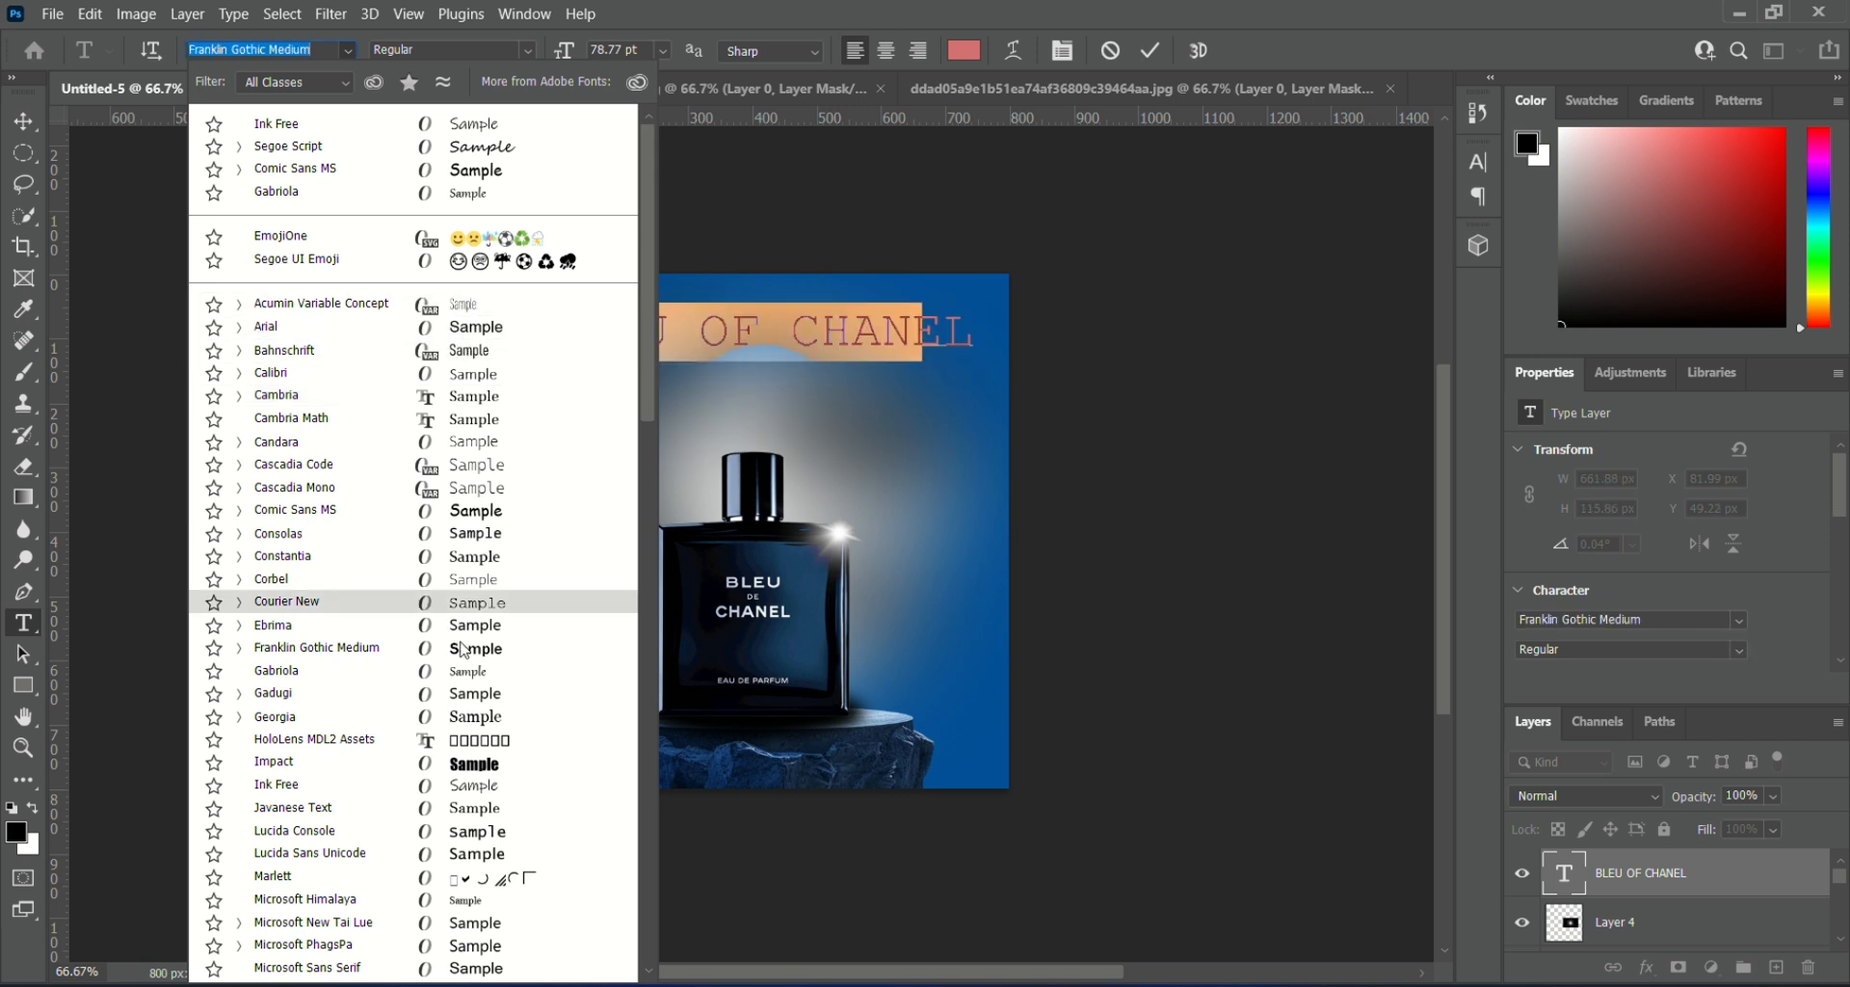
left_click(496, 764)
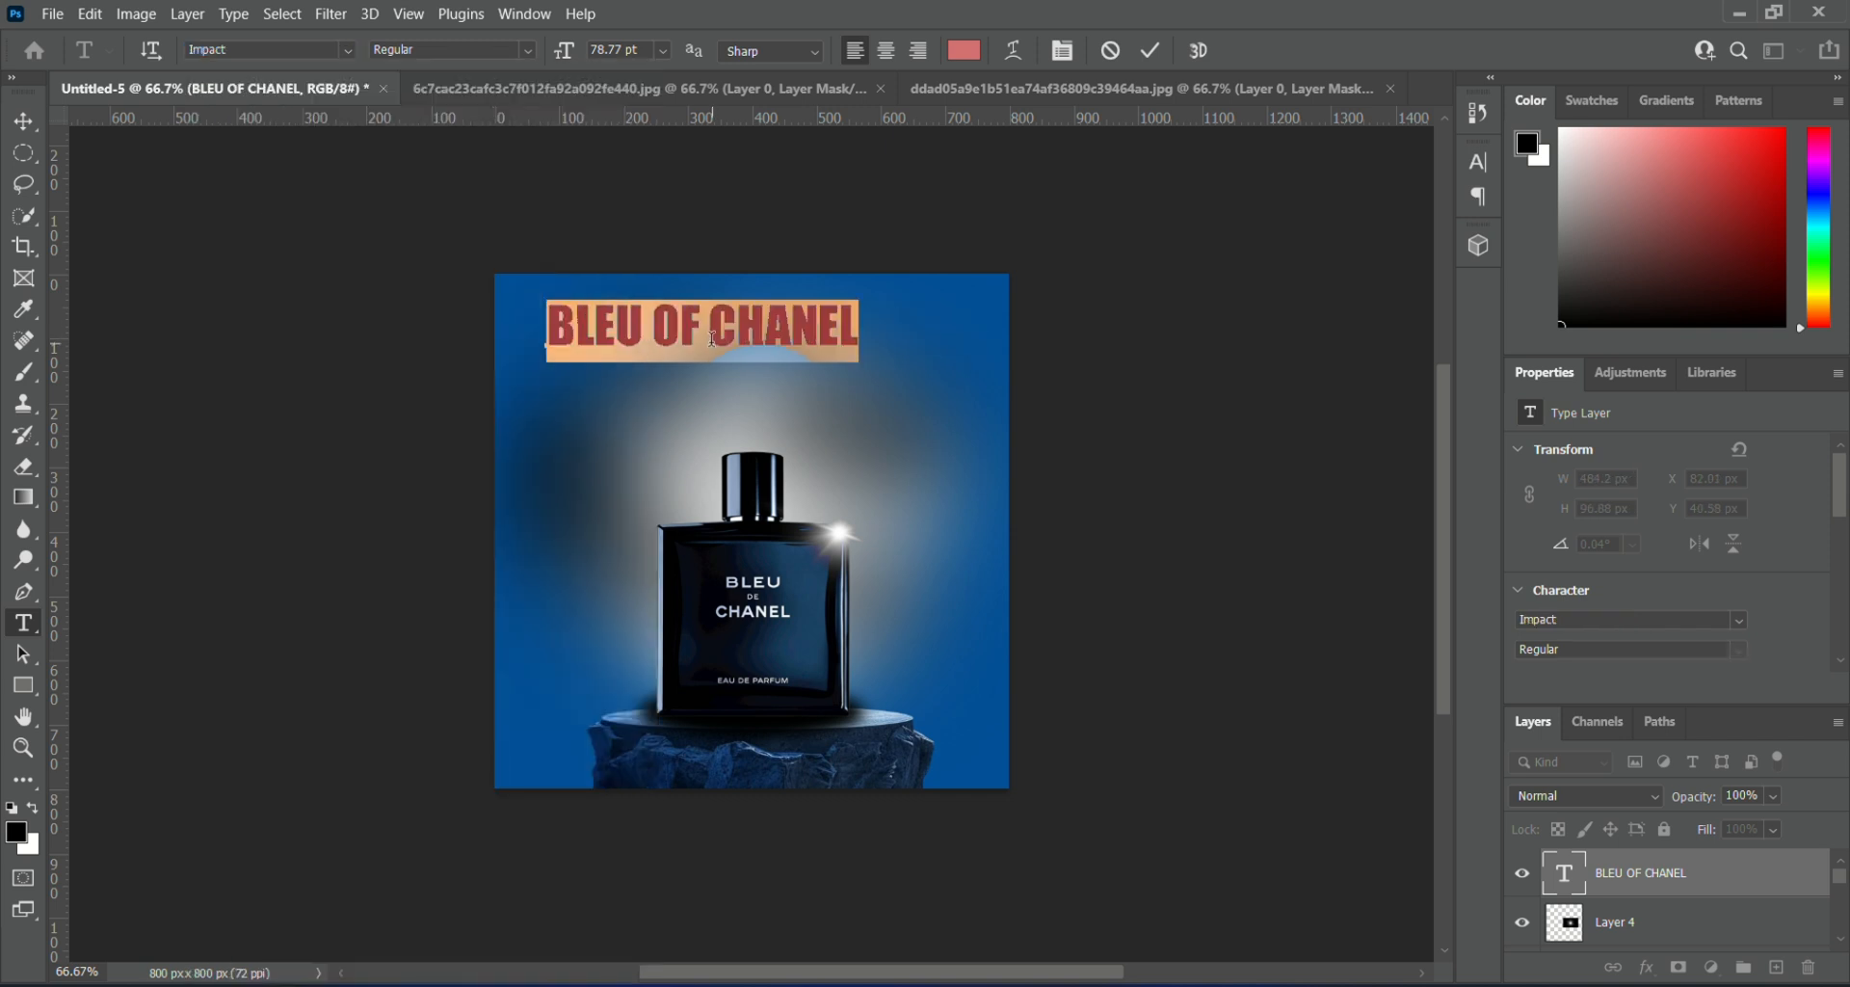
left_click(1178, 297)
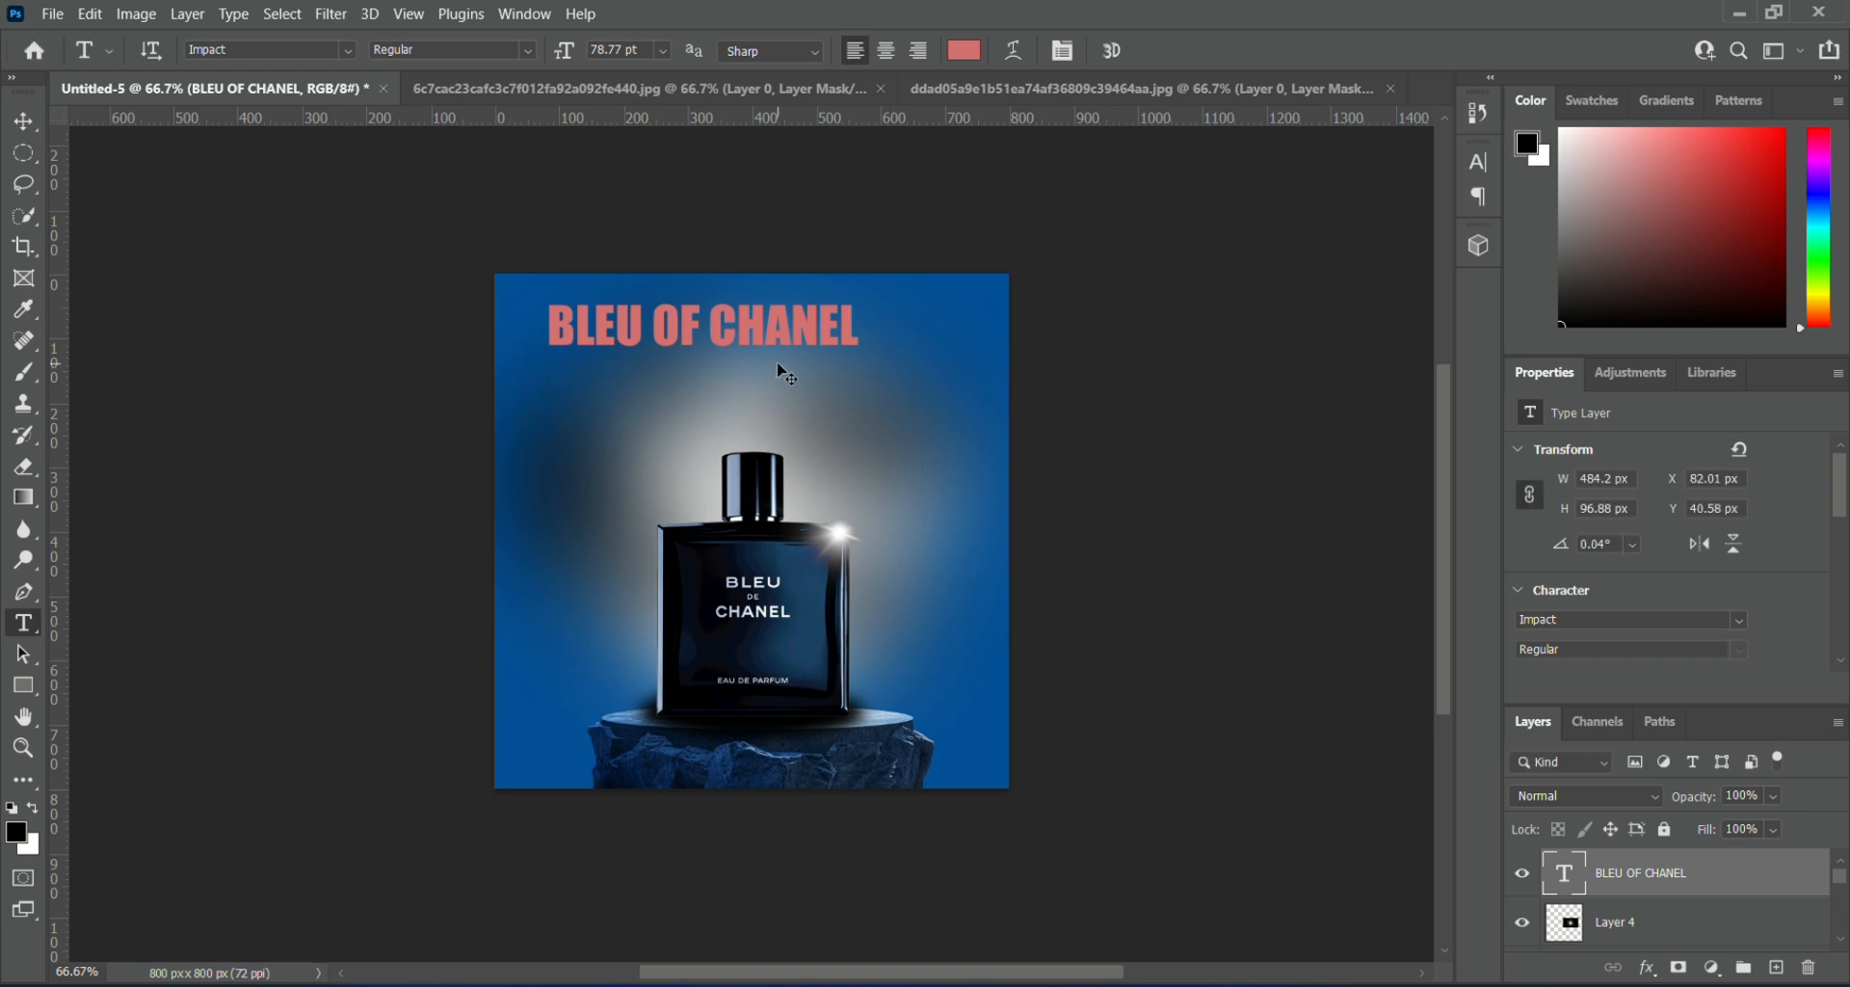
- Enlarge the BLEU OF CHANEL heading to about 137.66% and centre it above the bottle at about X 400 px, Y 113 px
key("ctrl+t")
left_click_drag(866, 368, 972, 405)
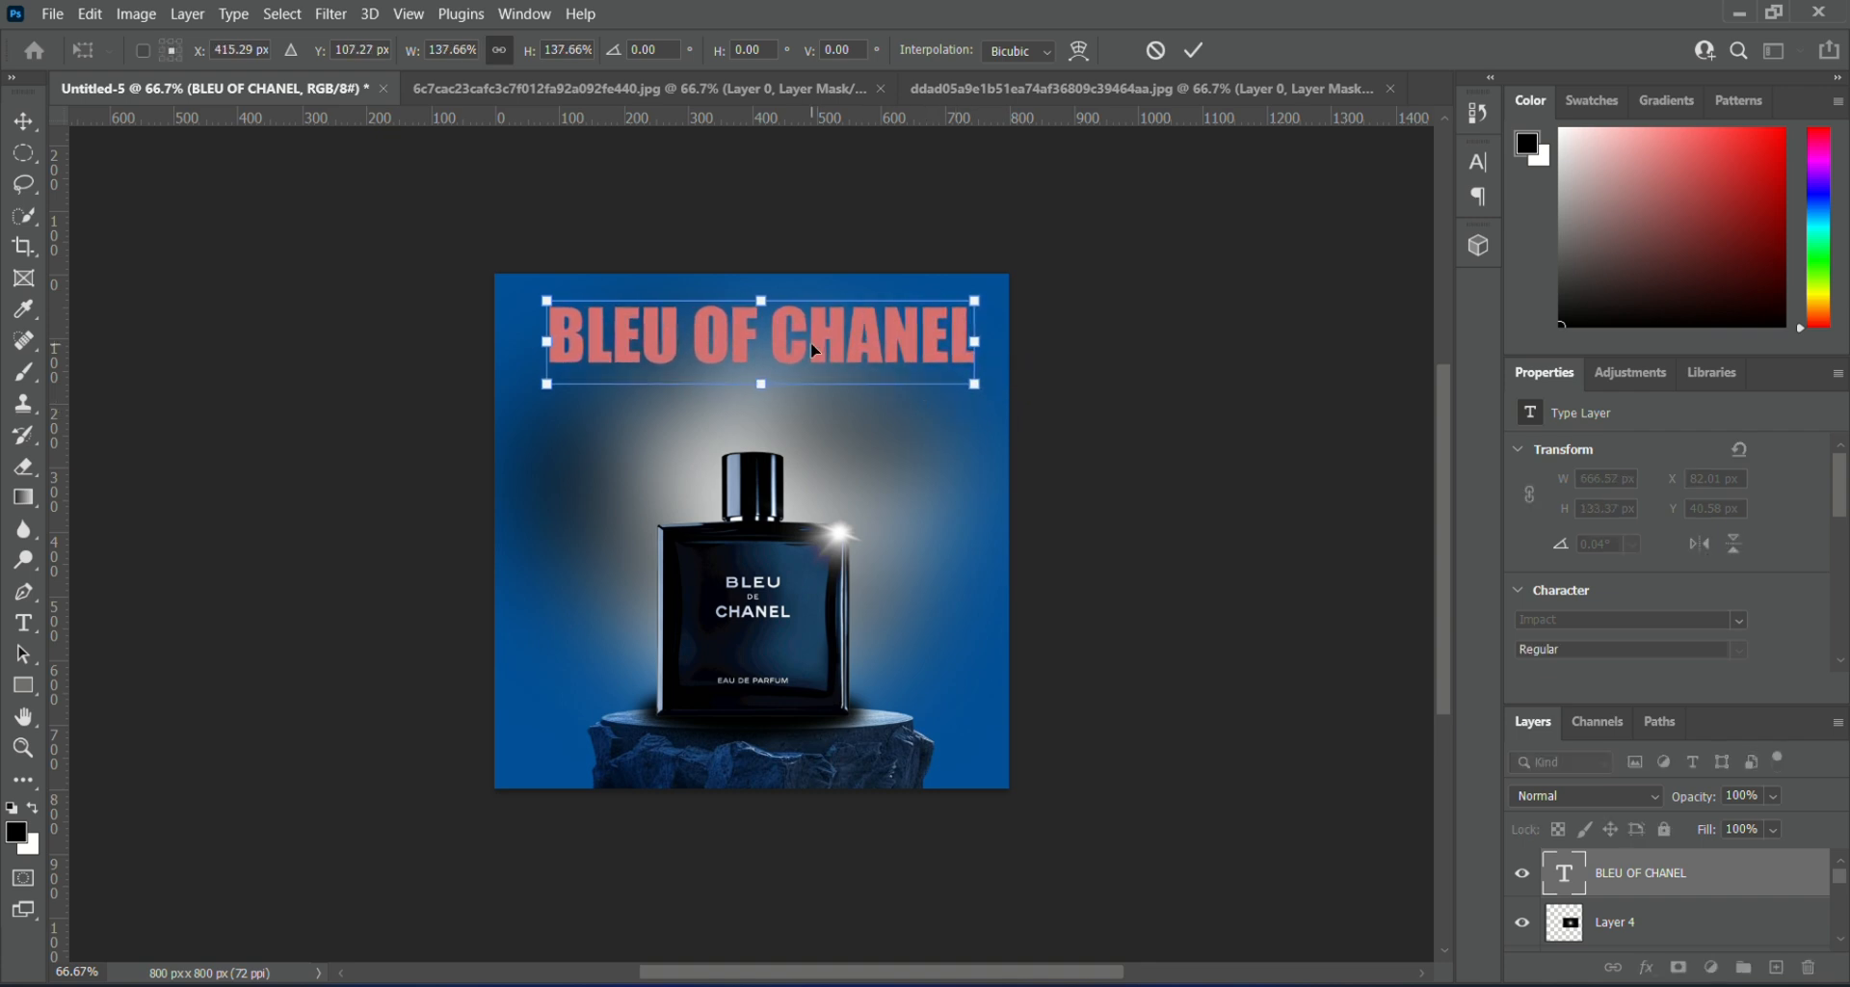
left_click_drag(813, 349, 801, 347)
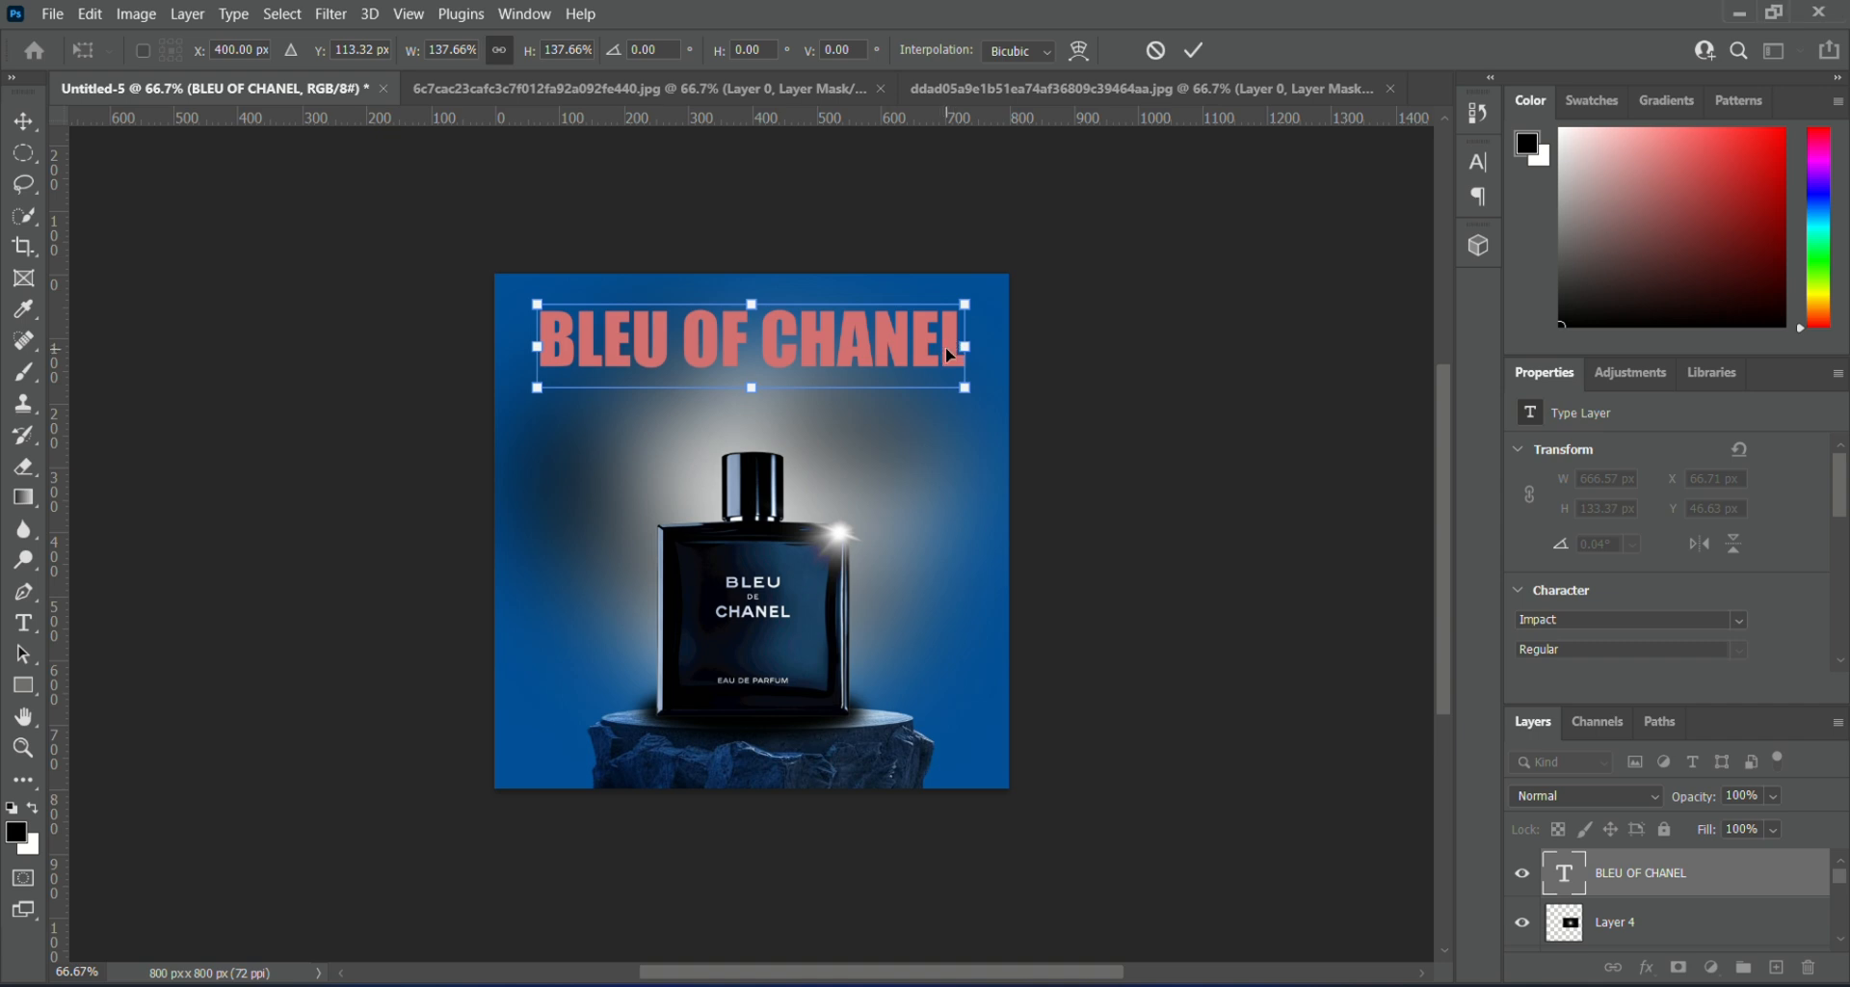
key("Escape")
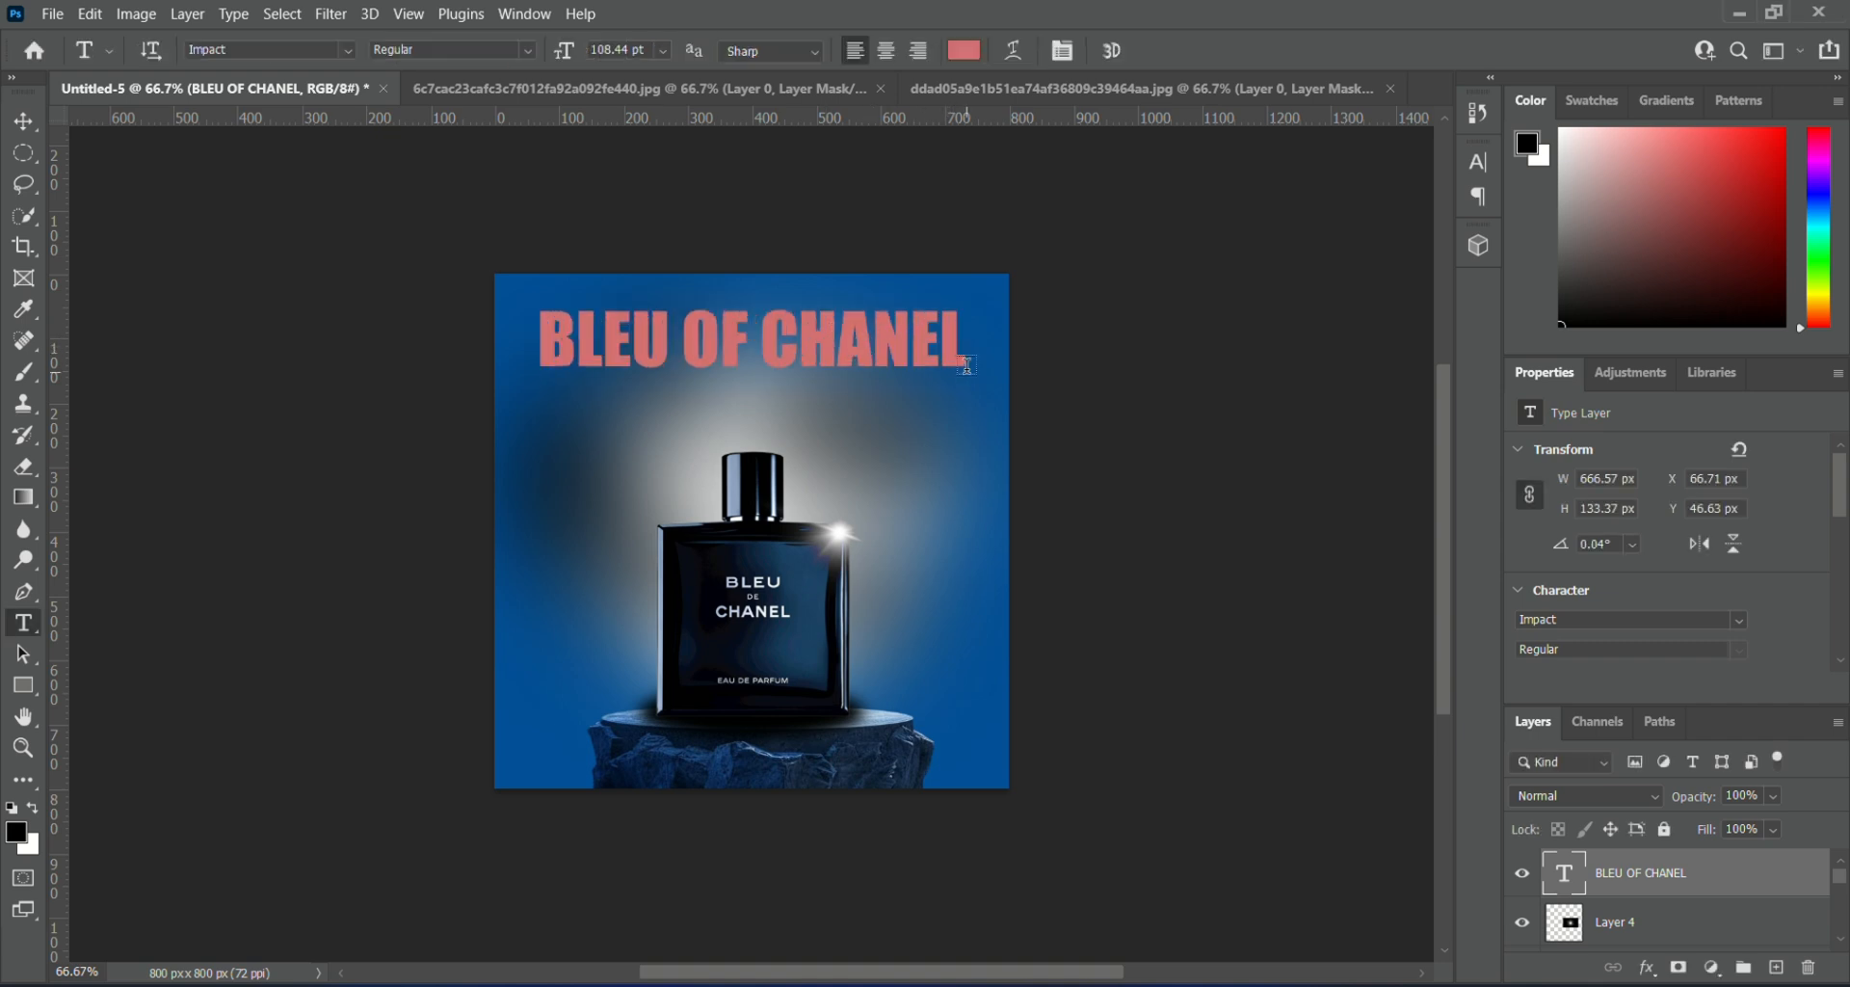
left_click_drag(966, 365, 486, 414)
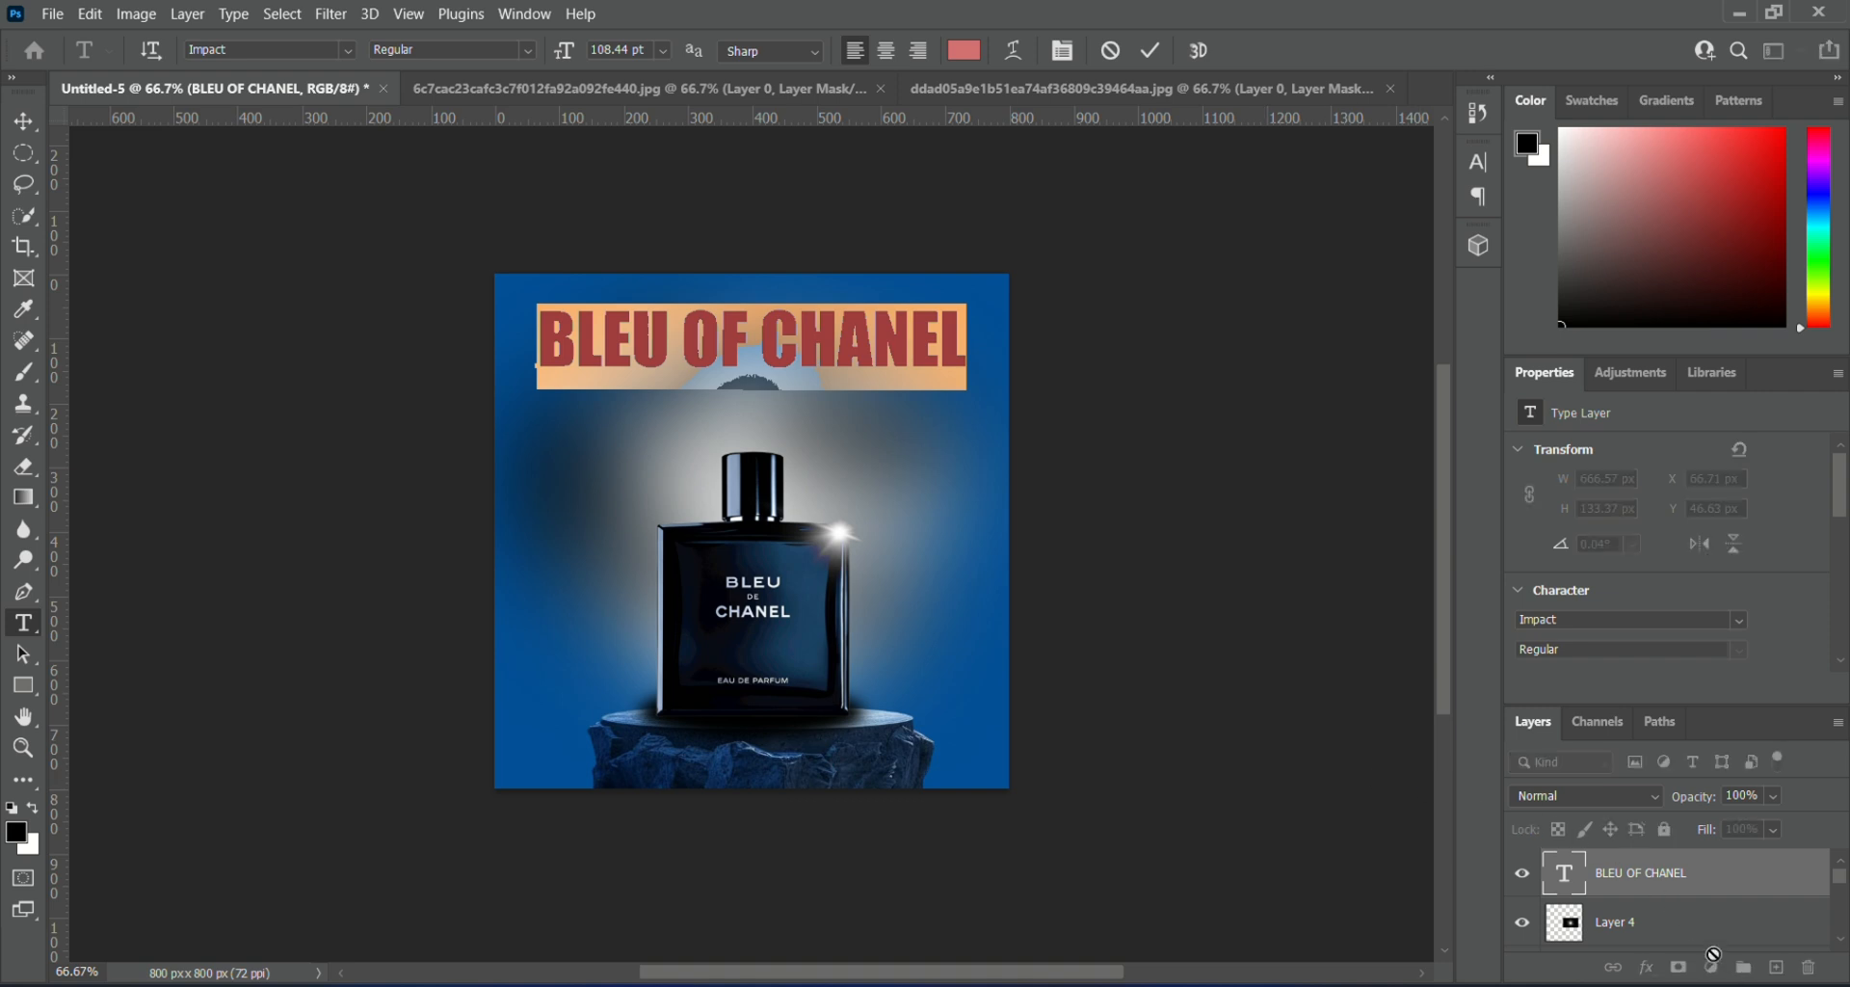
left_click(1712, 968)
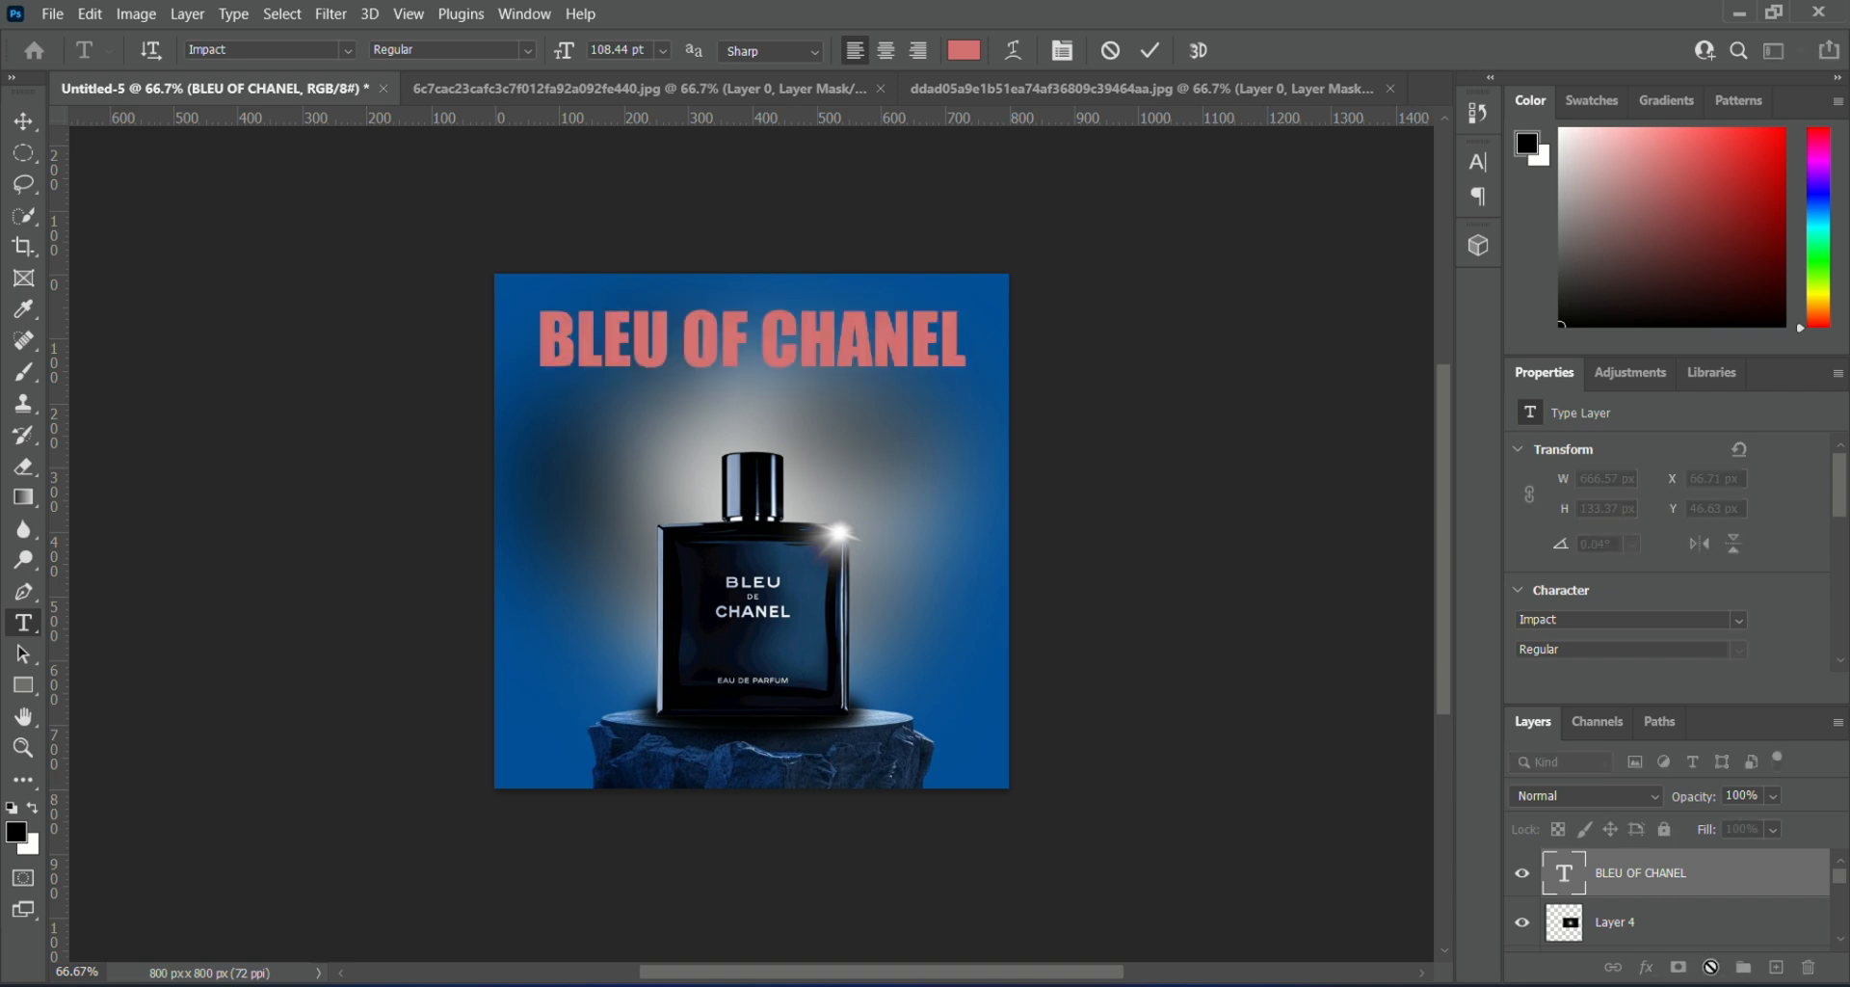
left_click(1711, 969)
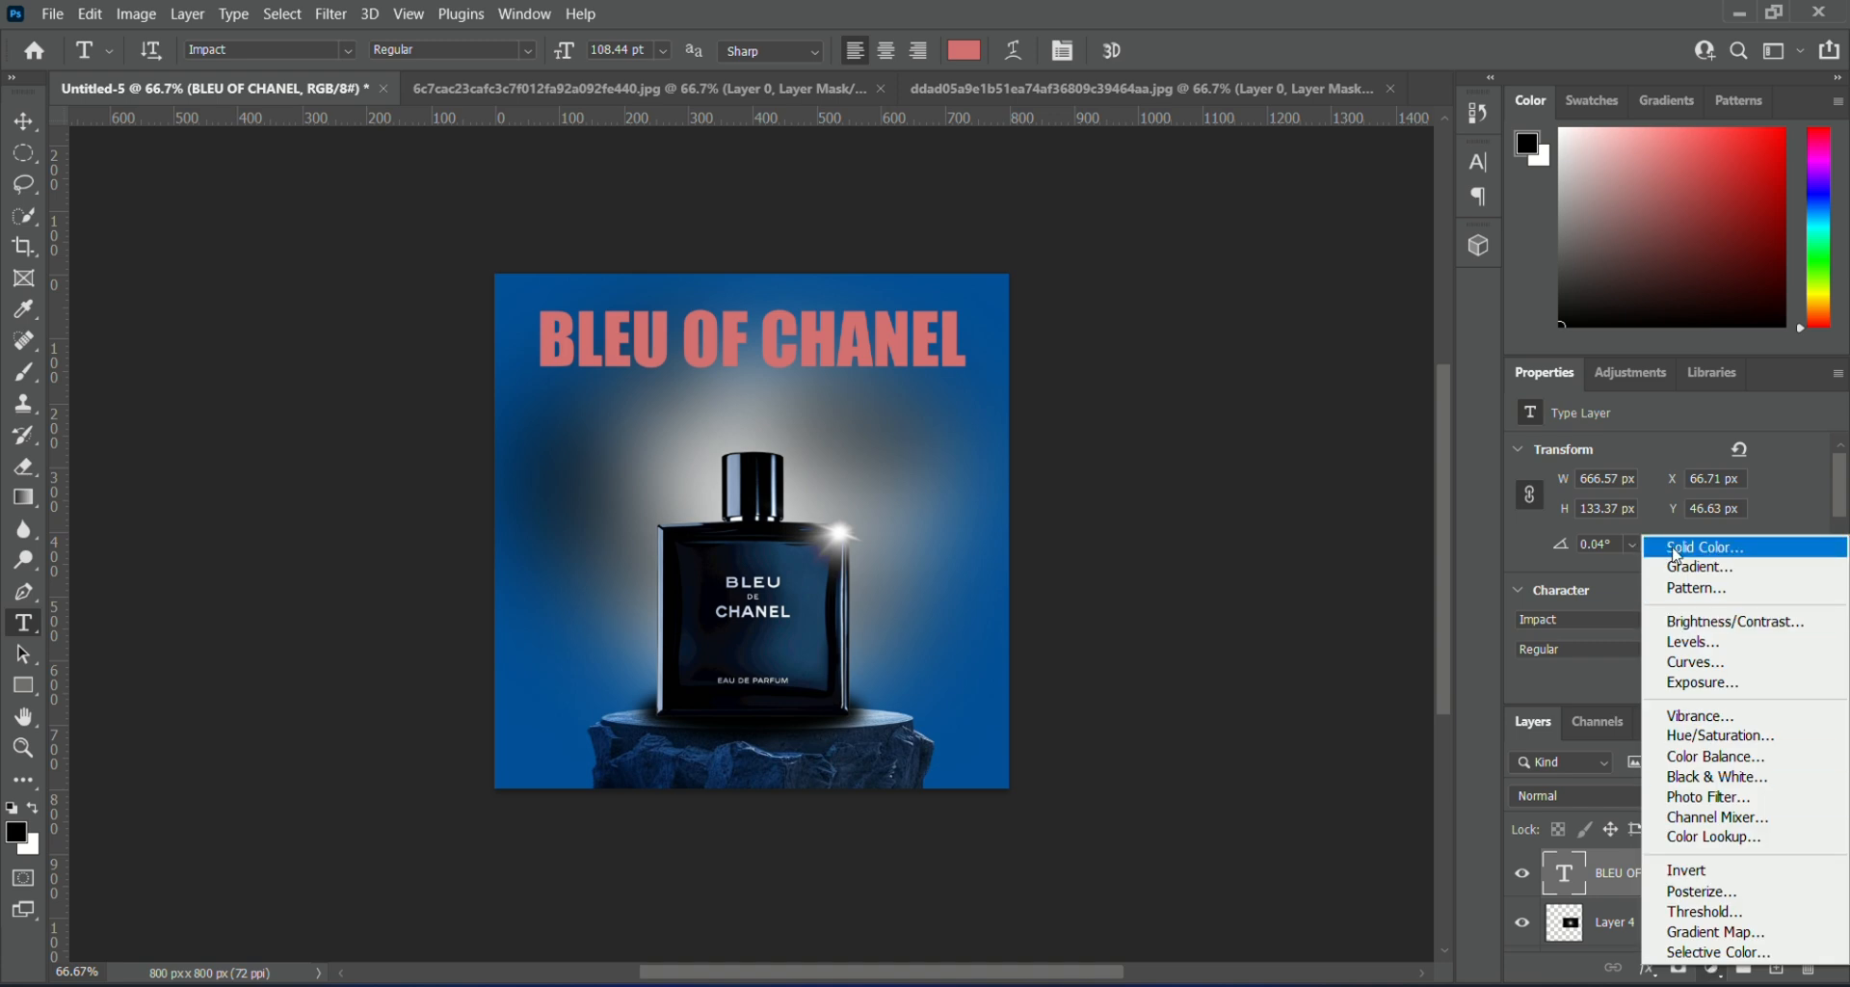
left_click(539, 339)
- Recolour the whole BLEU OF CHANEL heading to black (#000000) and commit the text edit
left_click_drag(539, 339, 966, 342)
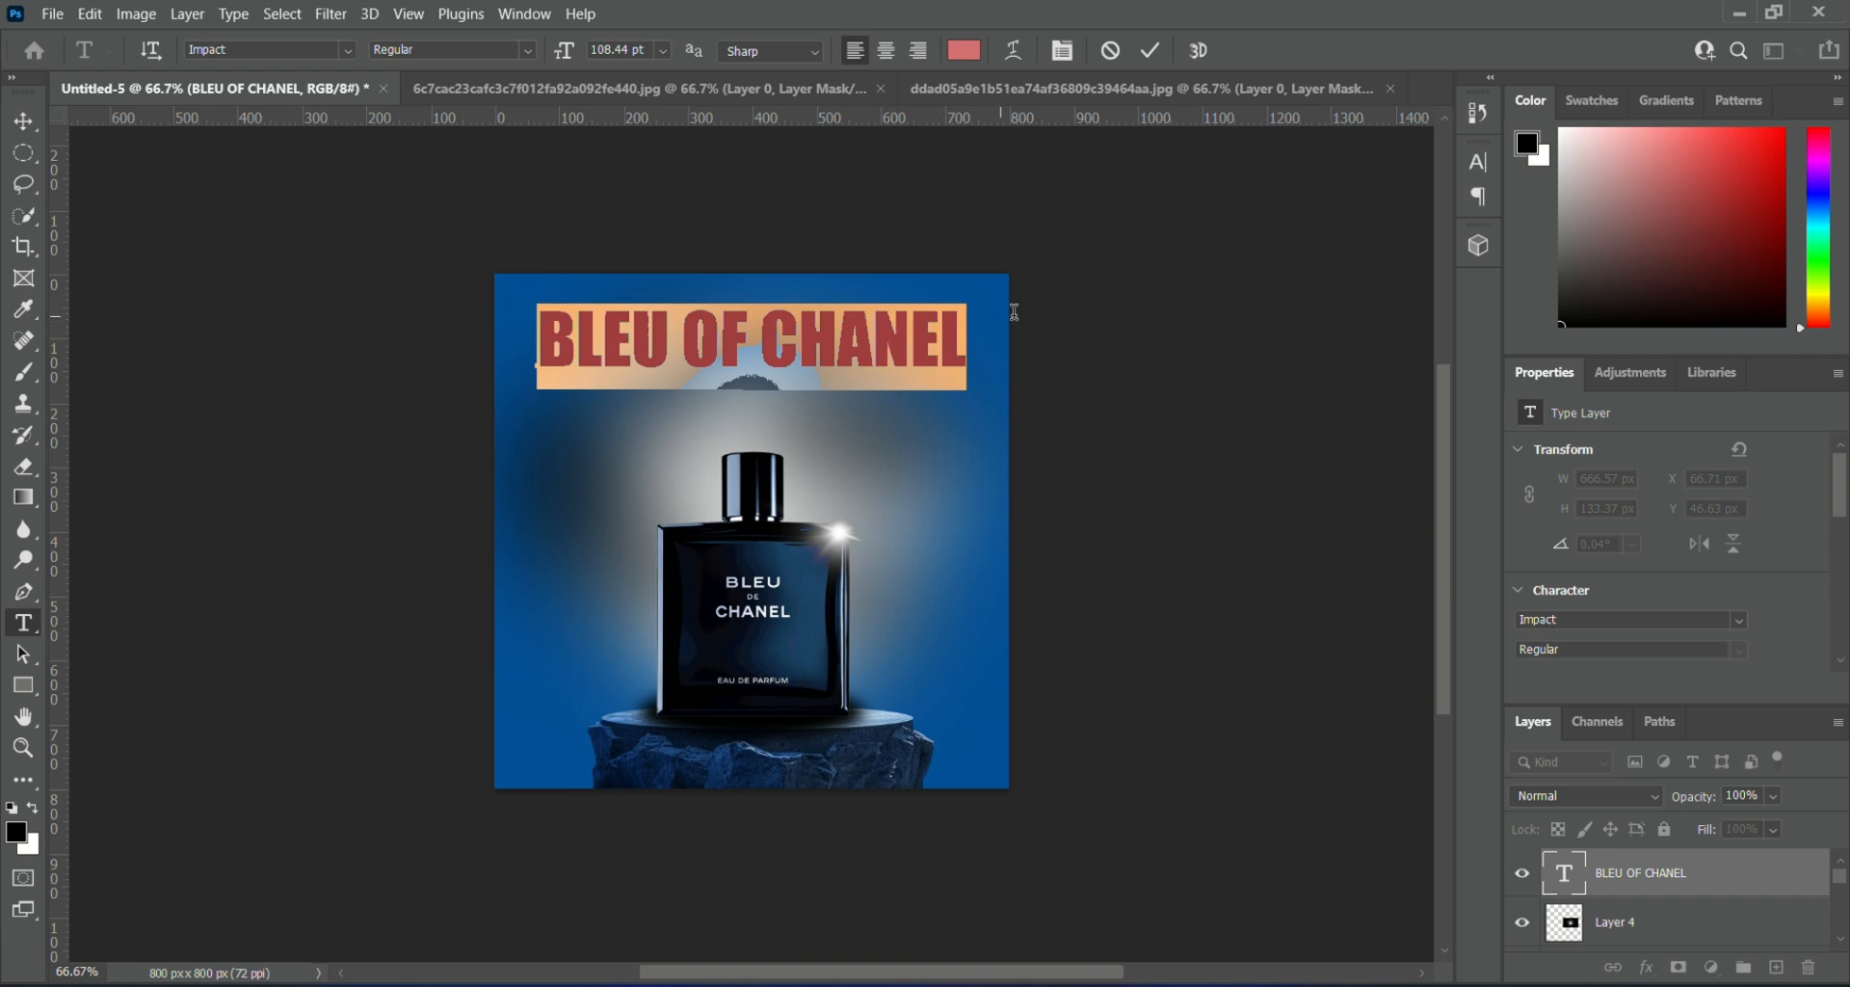
left_click(1699, 177)
left_click_drag(1699, 177, 1560, 182)
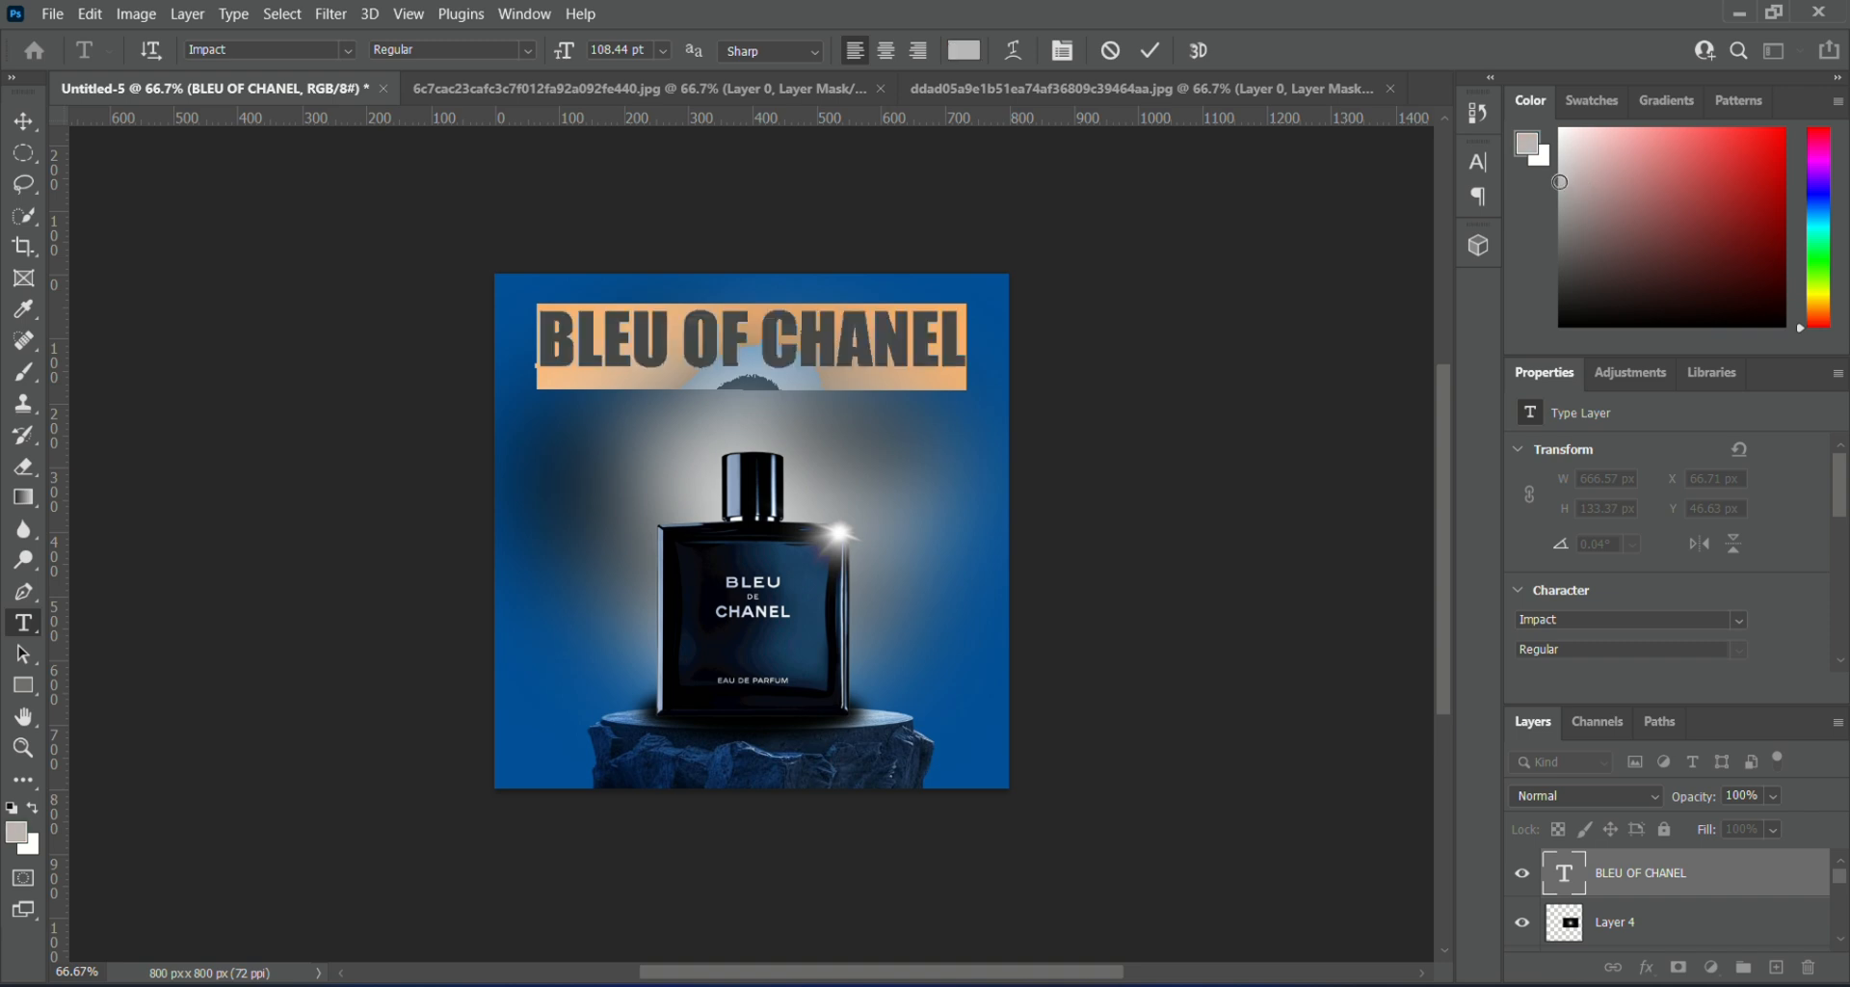
left_click(1527, 143)
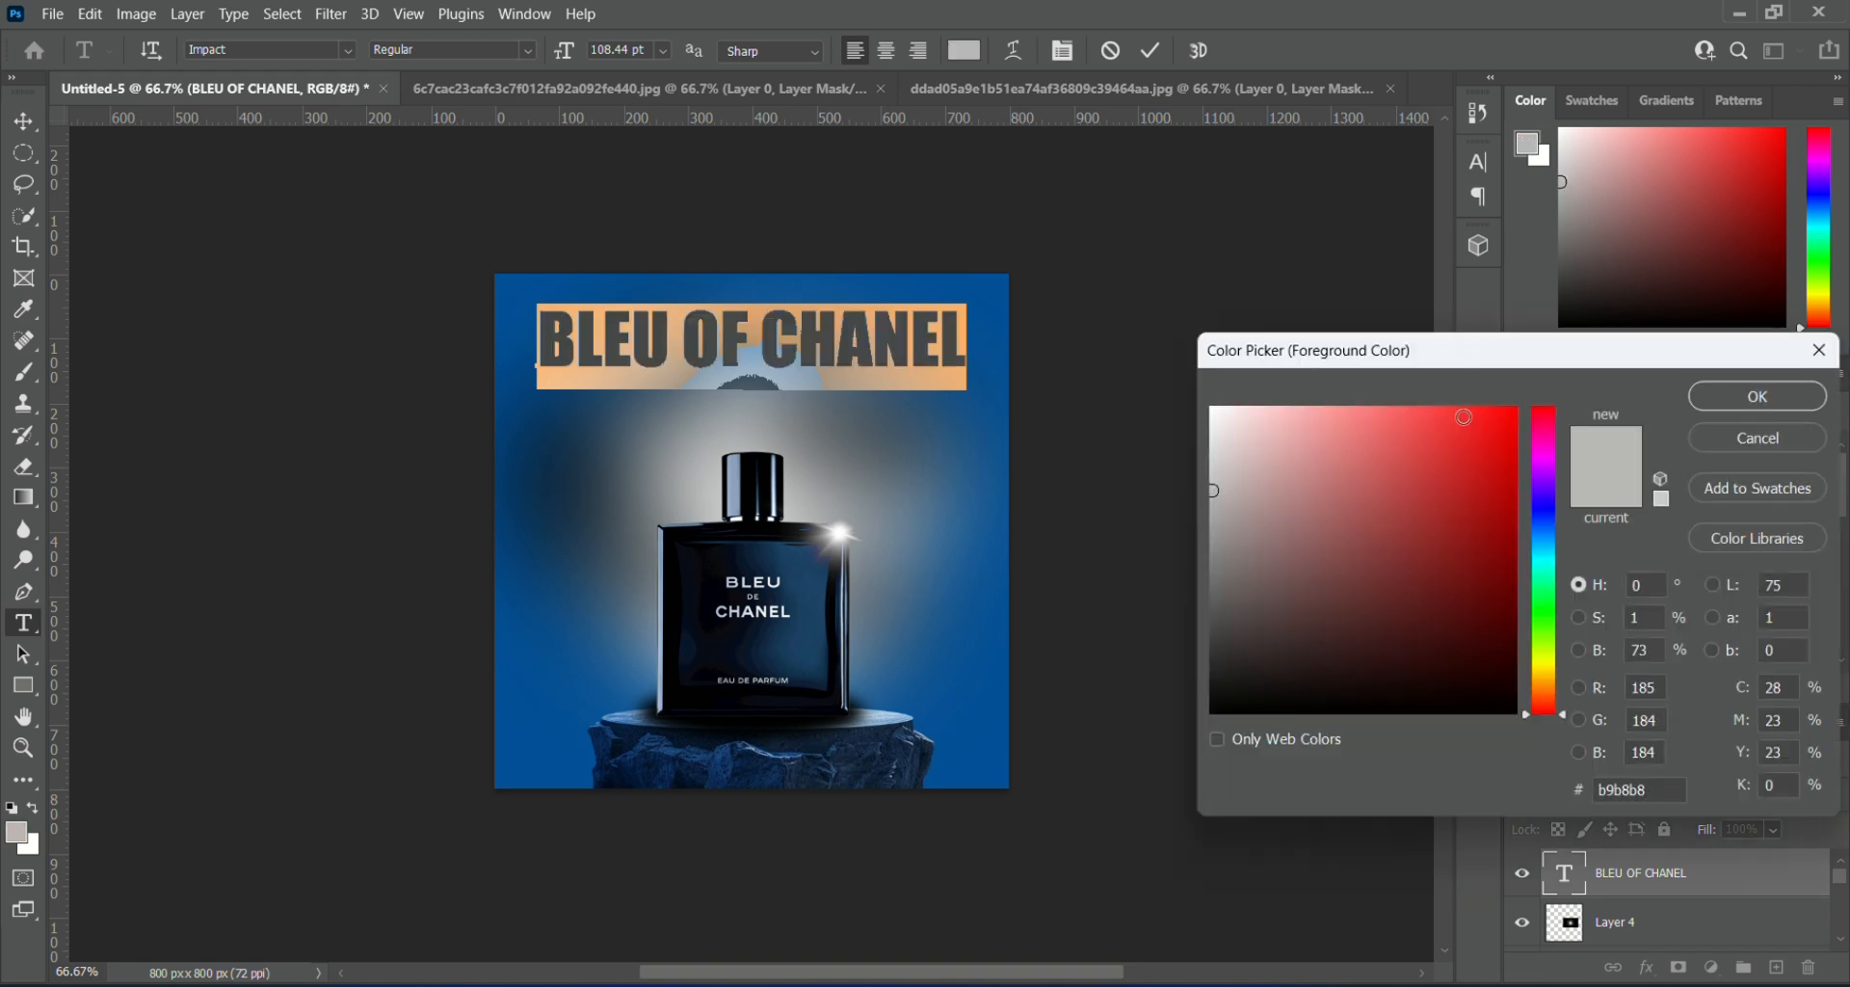
left_click(1477, 425)
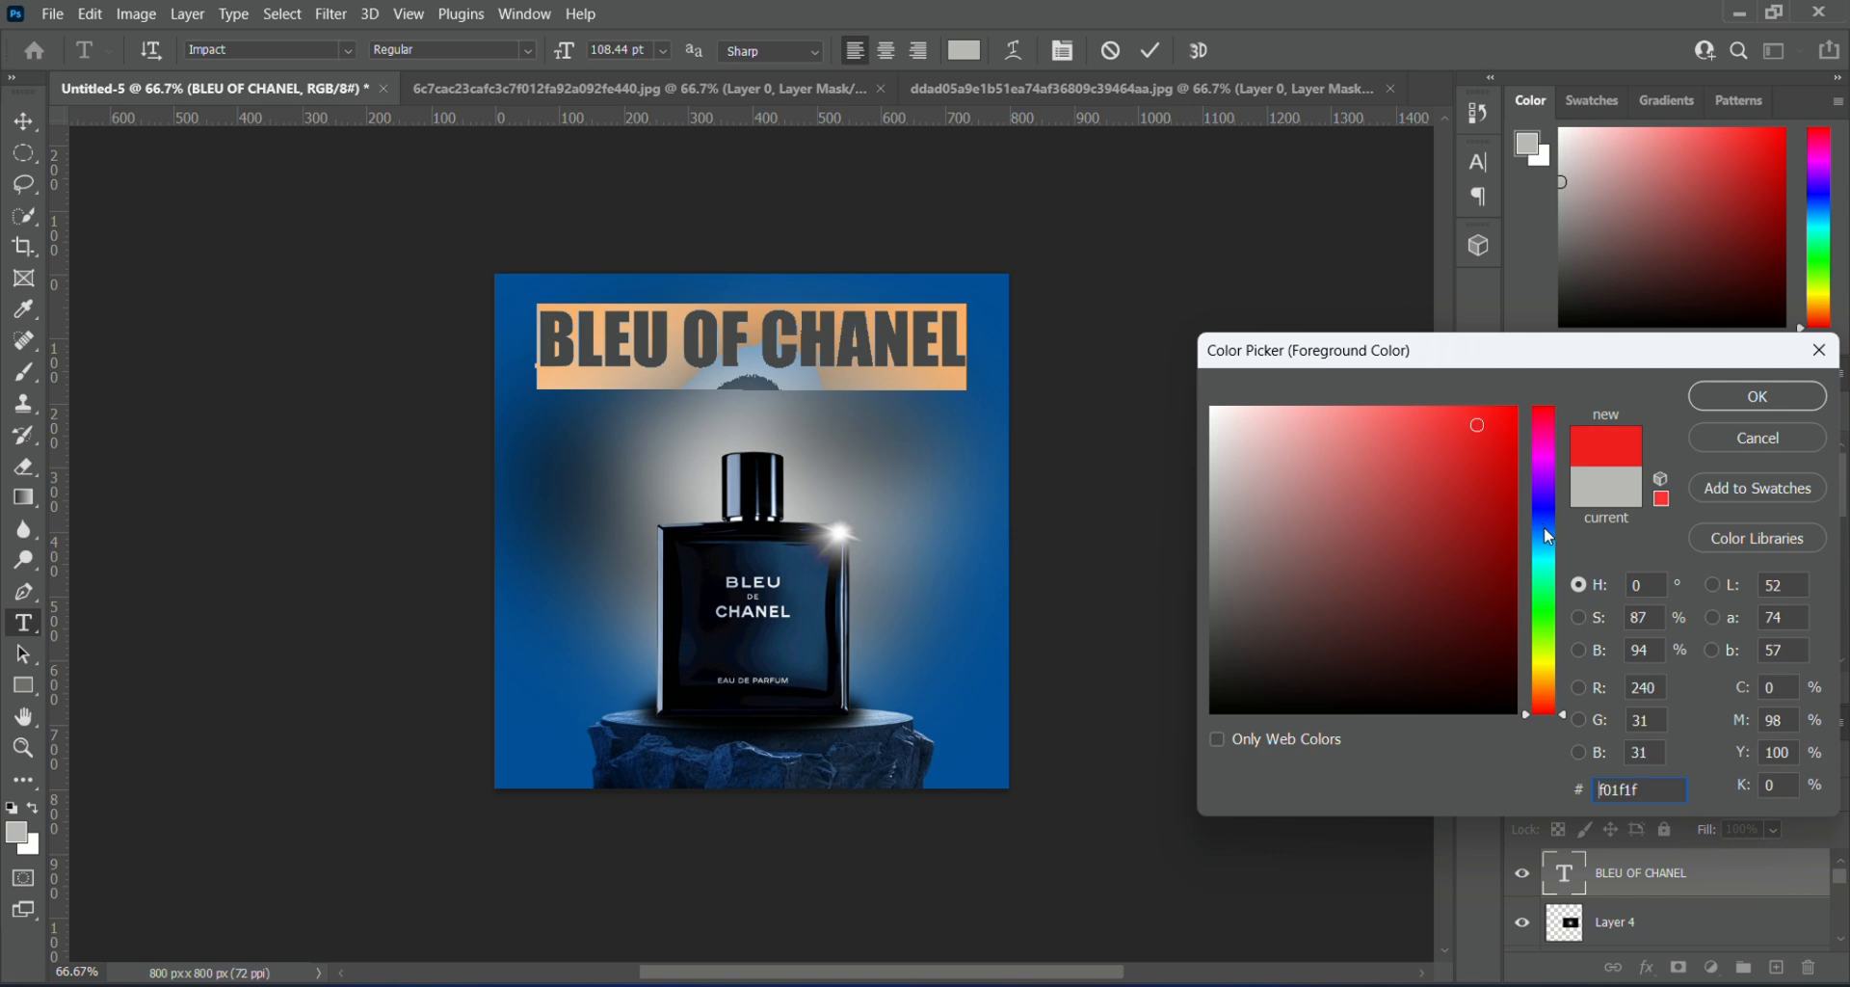
left_click(1544, 529)
left_click(1493, 444)
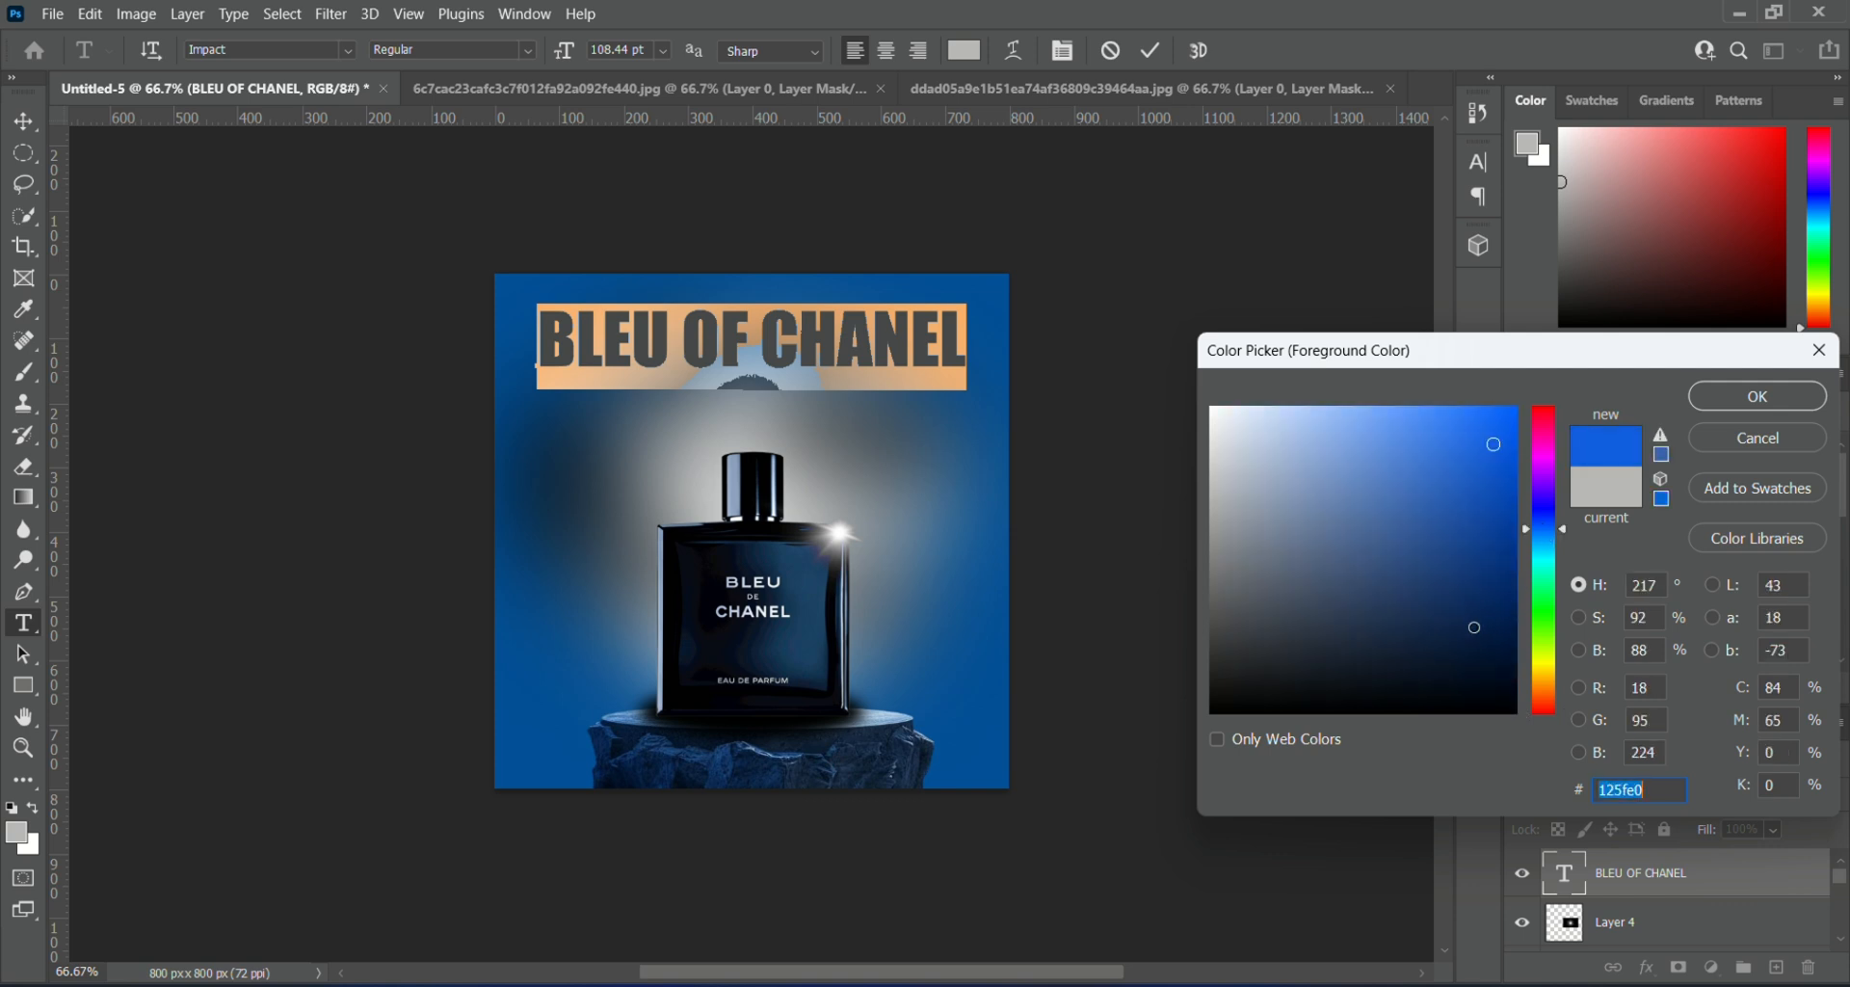
mouse_move(1474, 628)
left_mouse_down()
mouse_move(1354, 673)
mouse_move(1322, 713)
left_mouse_up()
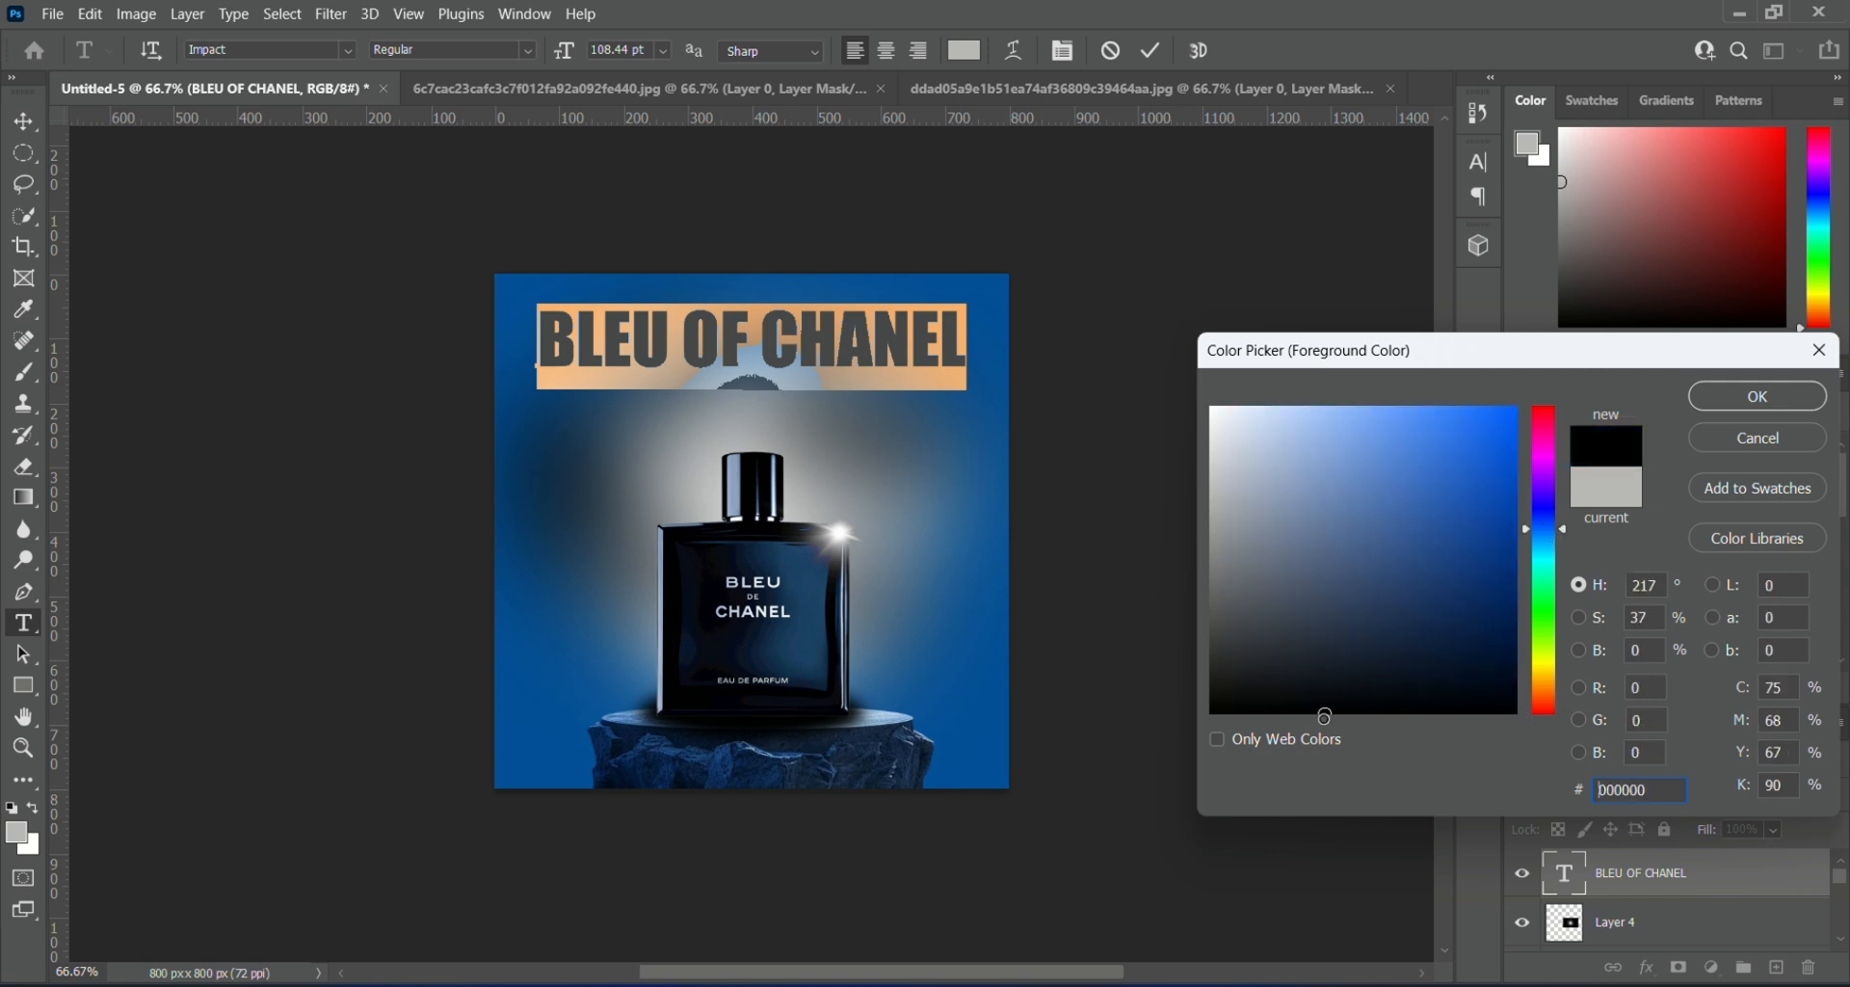
left_click(1756, 394)
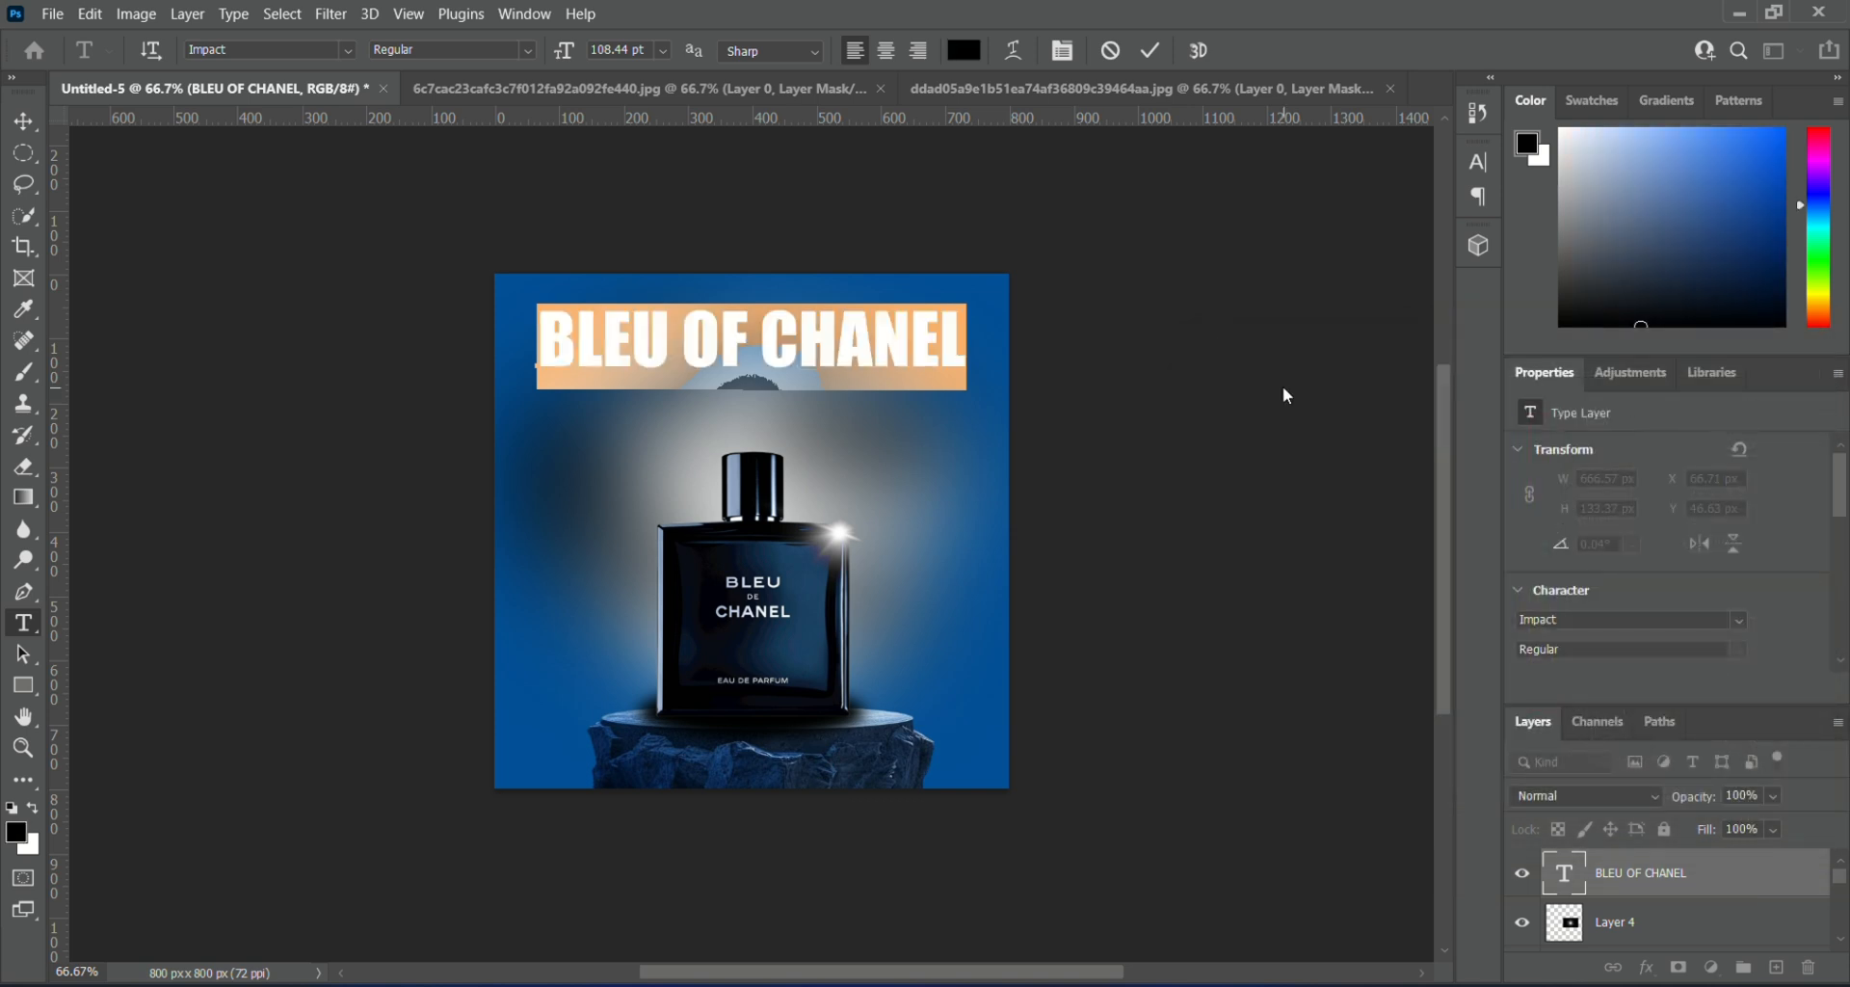
left_click(1284, 396)
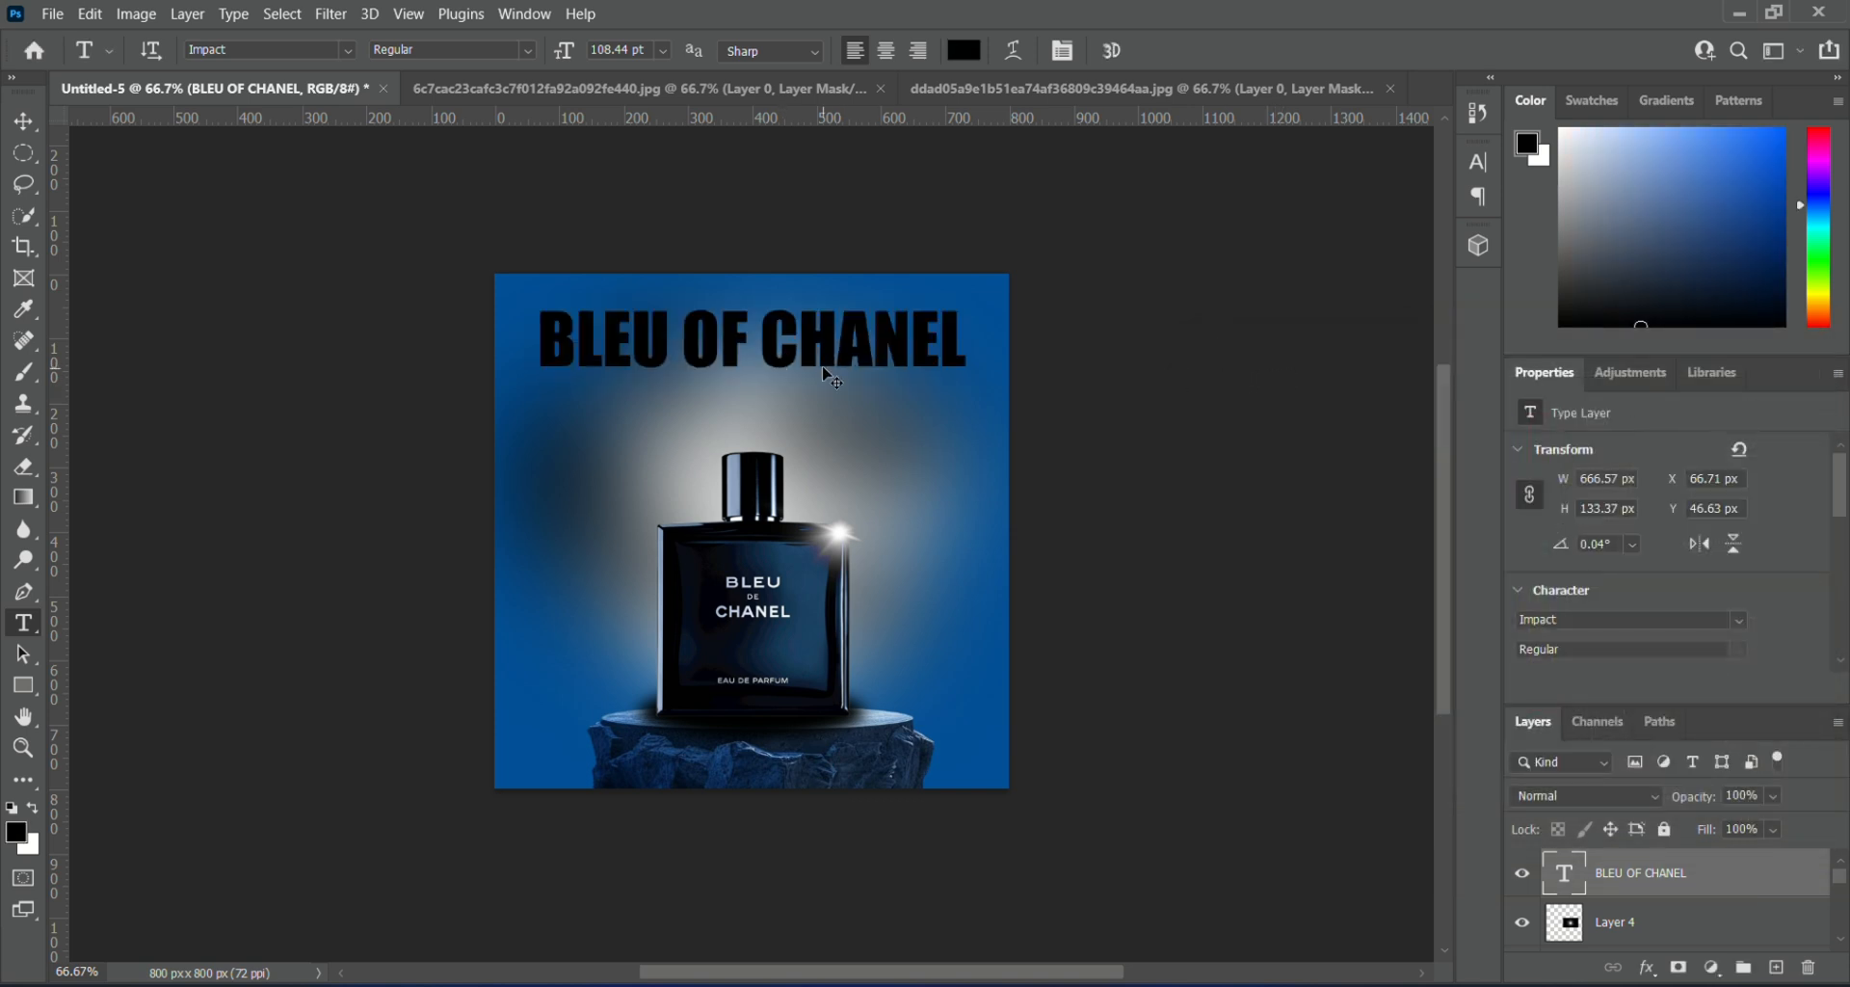
key("ctrl+t")
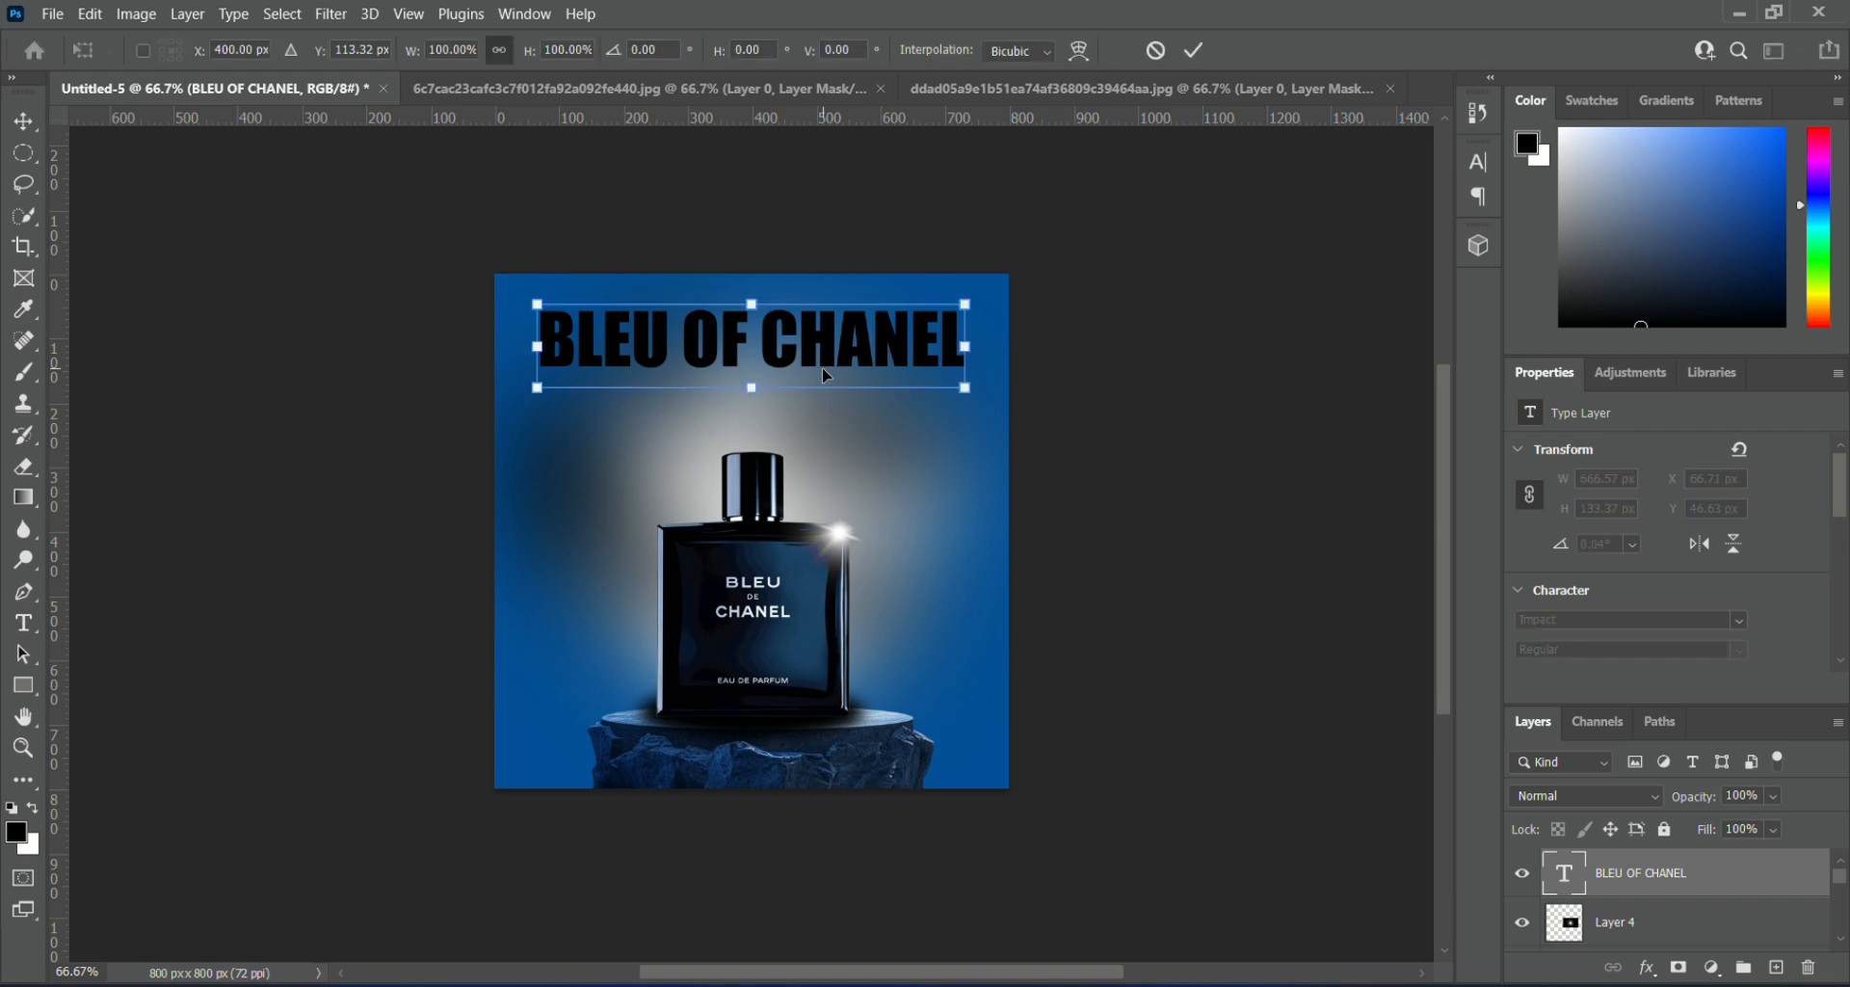
left_click_drag(816, 349, 814, 348)
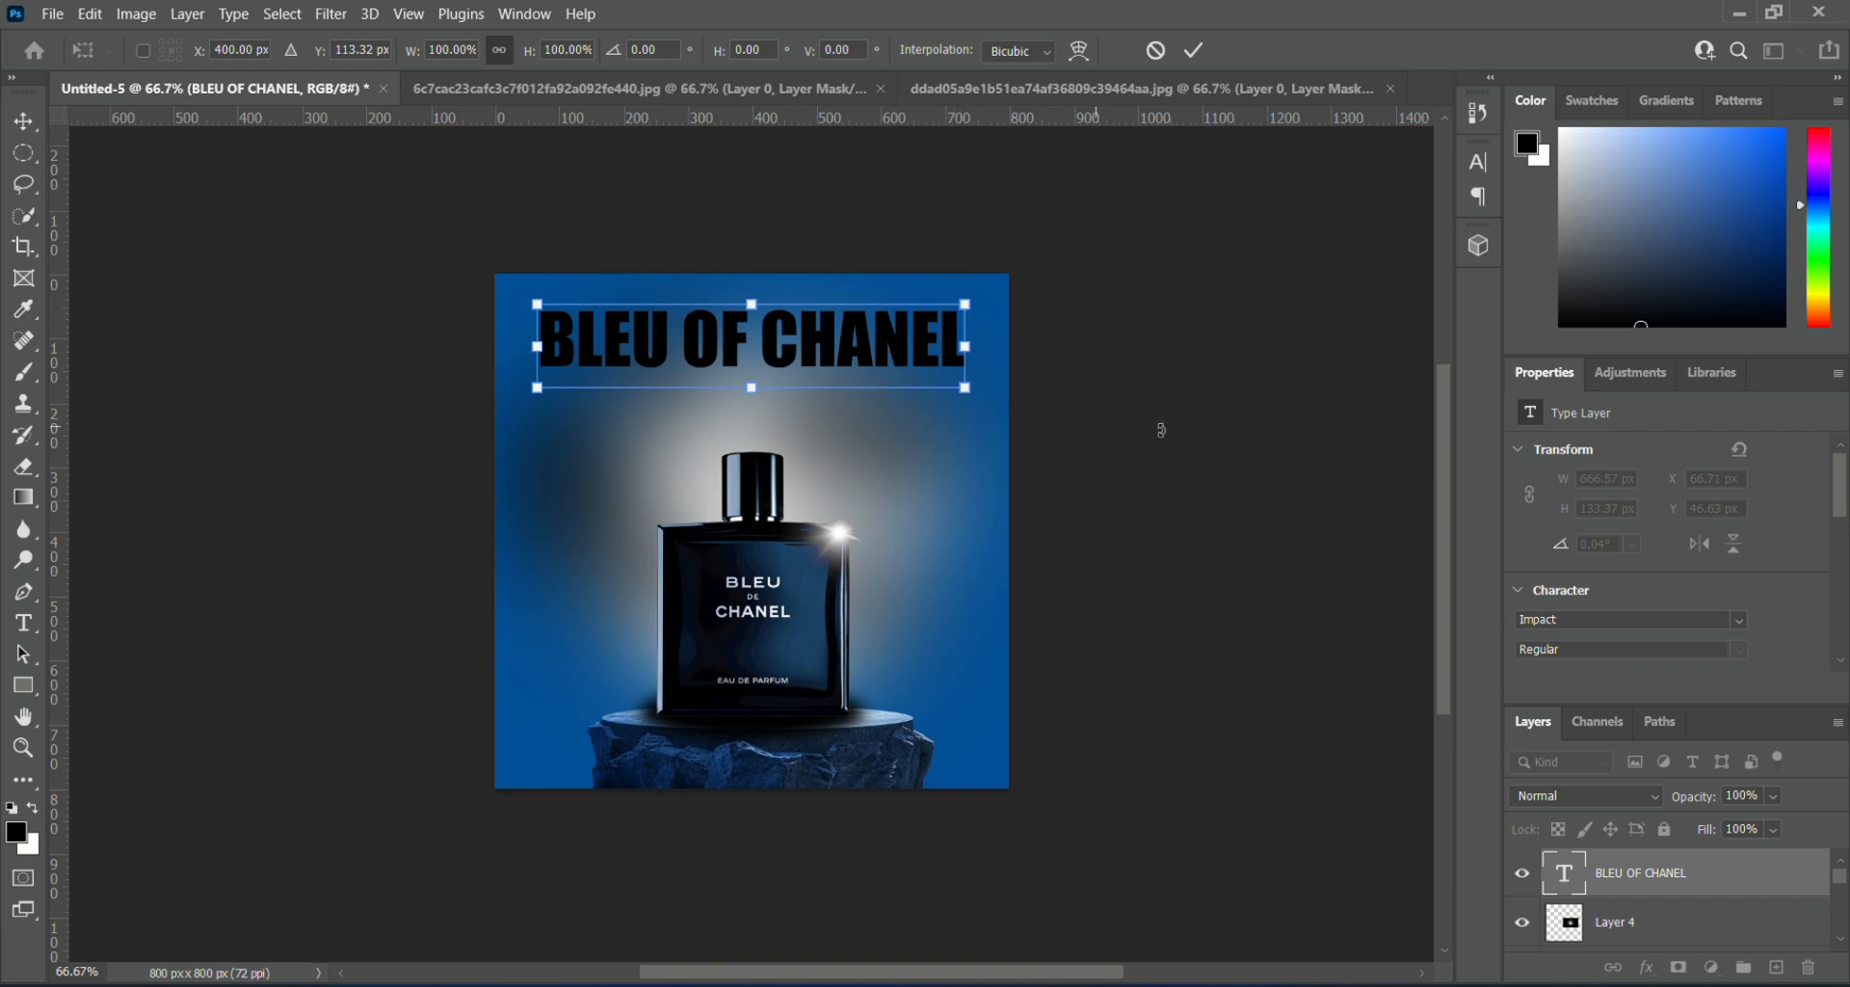
key("Return")
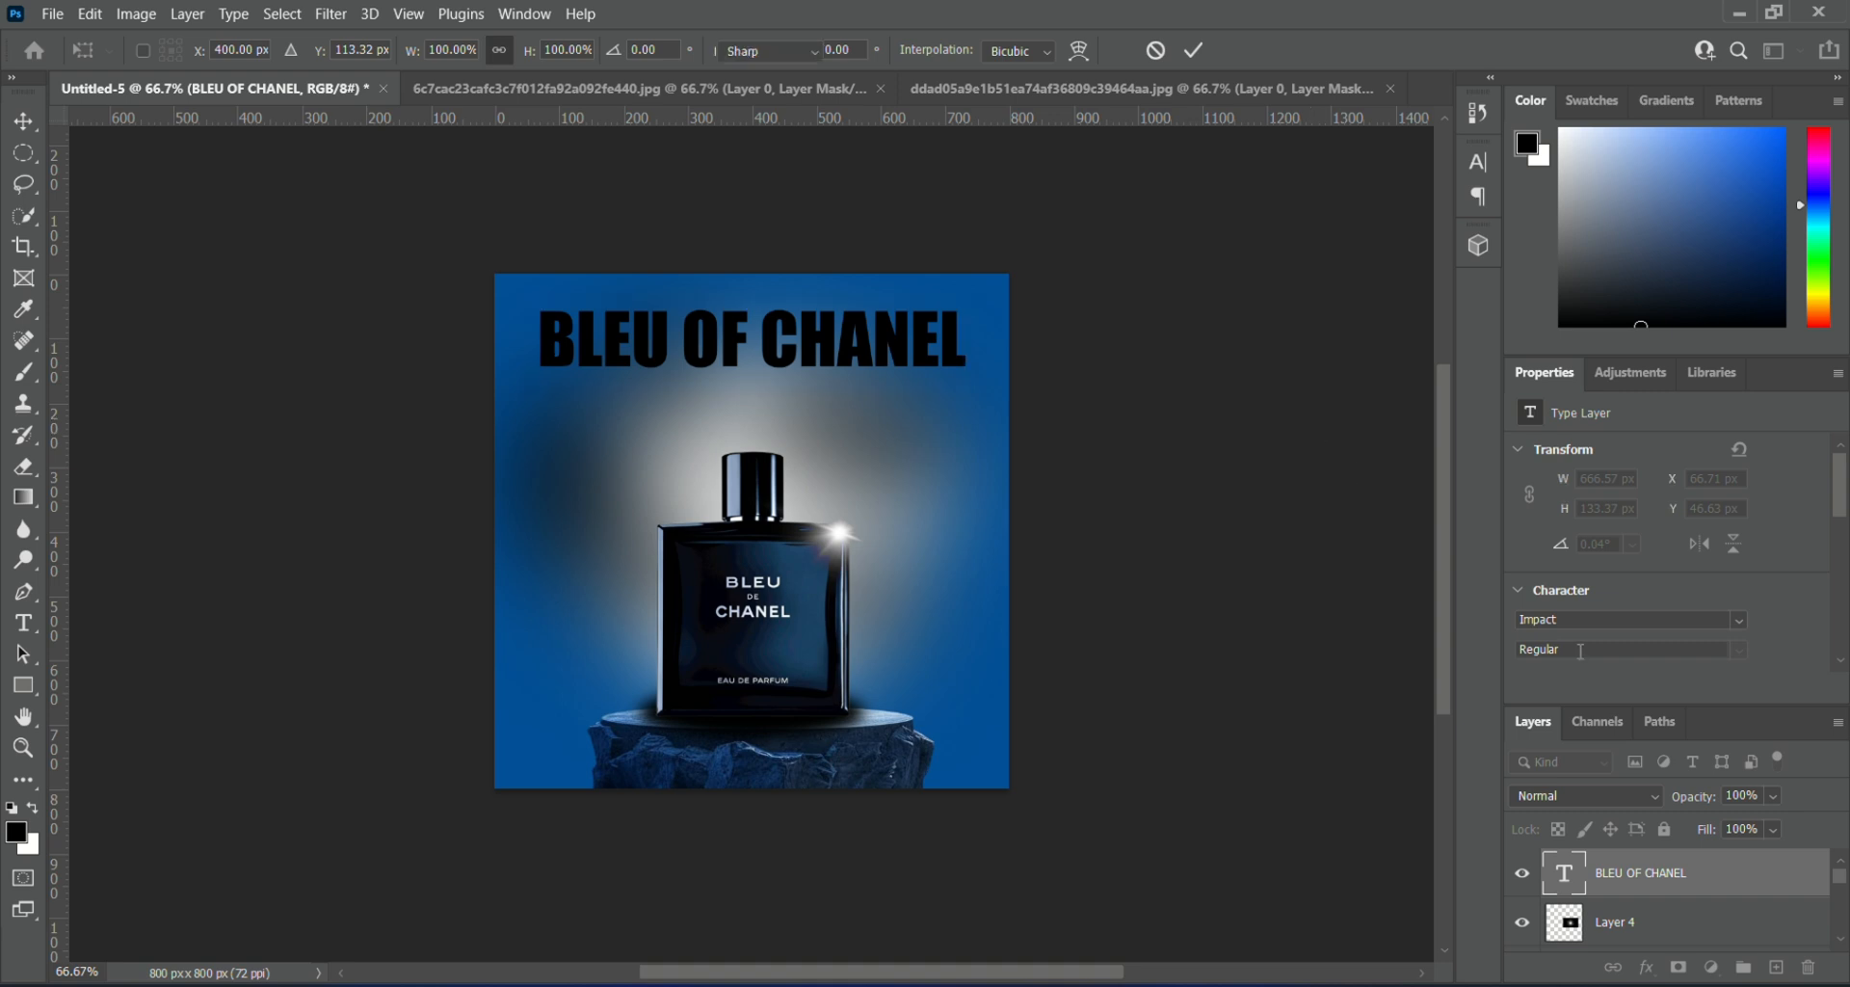
left_click(1712, 964)
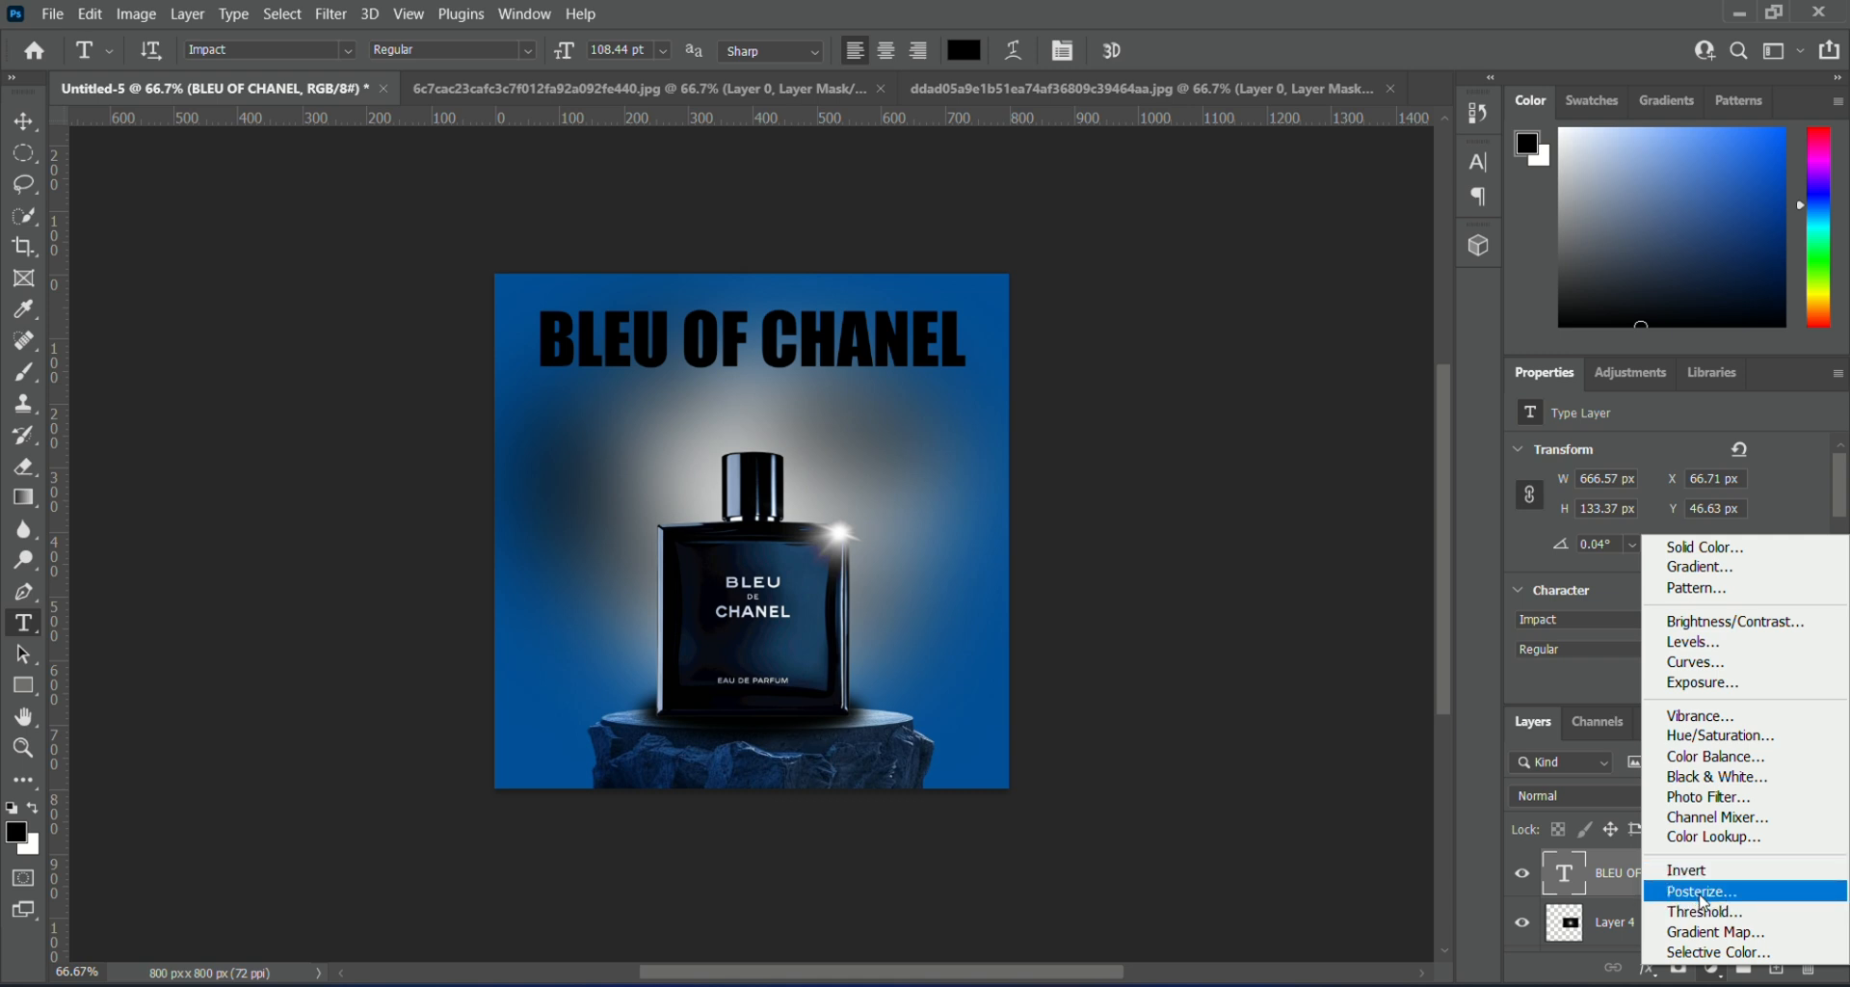
left_click(1348, 913)
- Add a drop shadow to the BLEU OF CHANEL layer with distance 6 px, spread 0% and size 0 px
left_click(1647, 968)
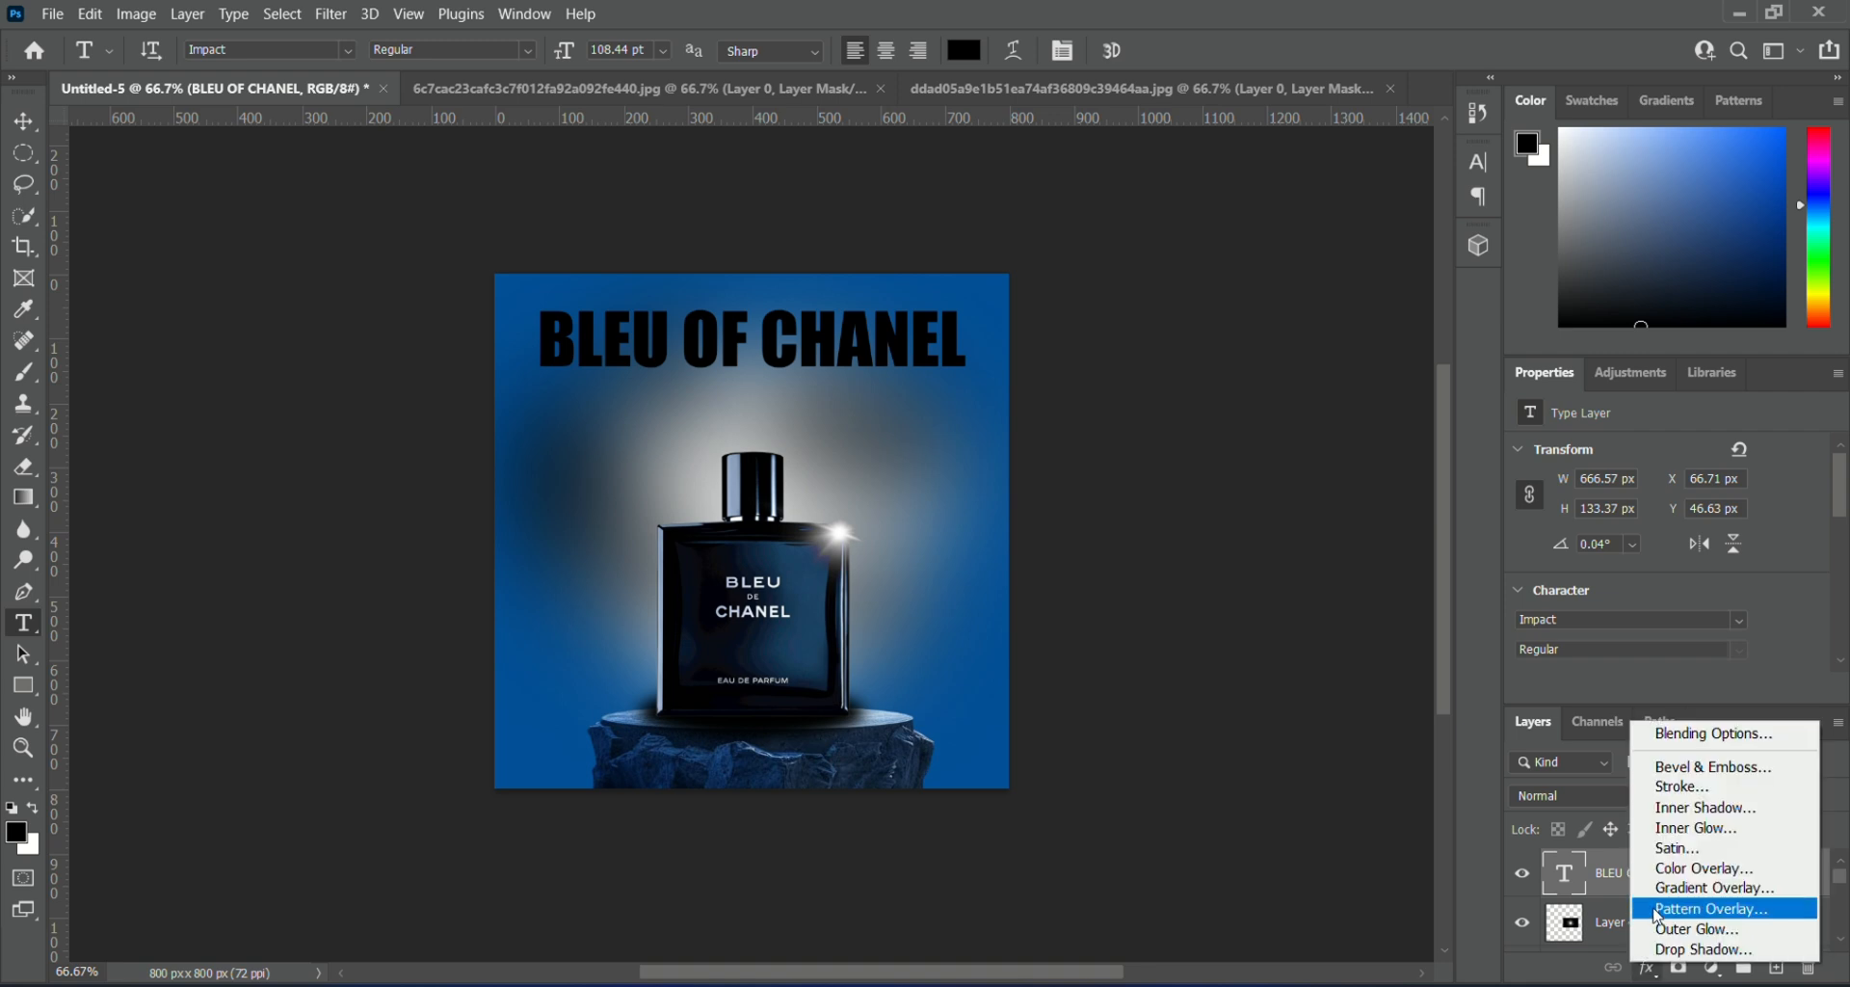
left_click(1676, 737)
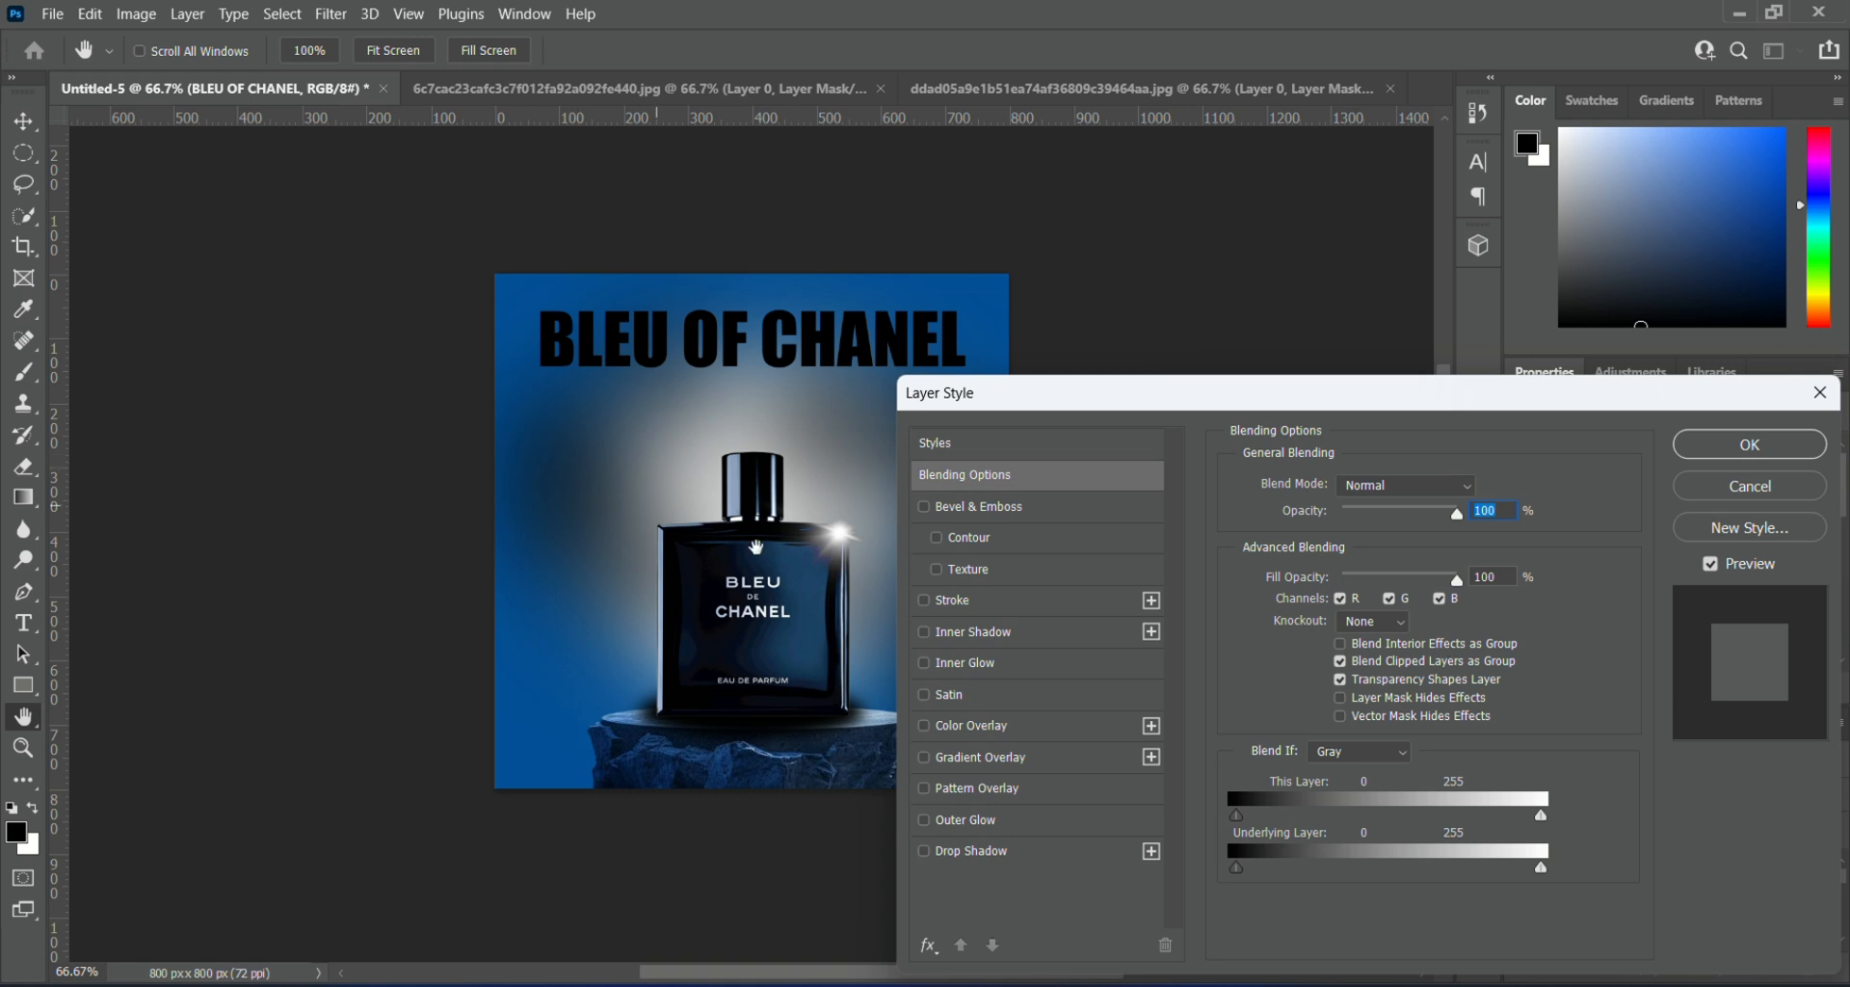
left_click(971, 852)
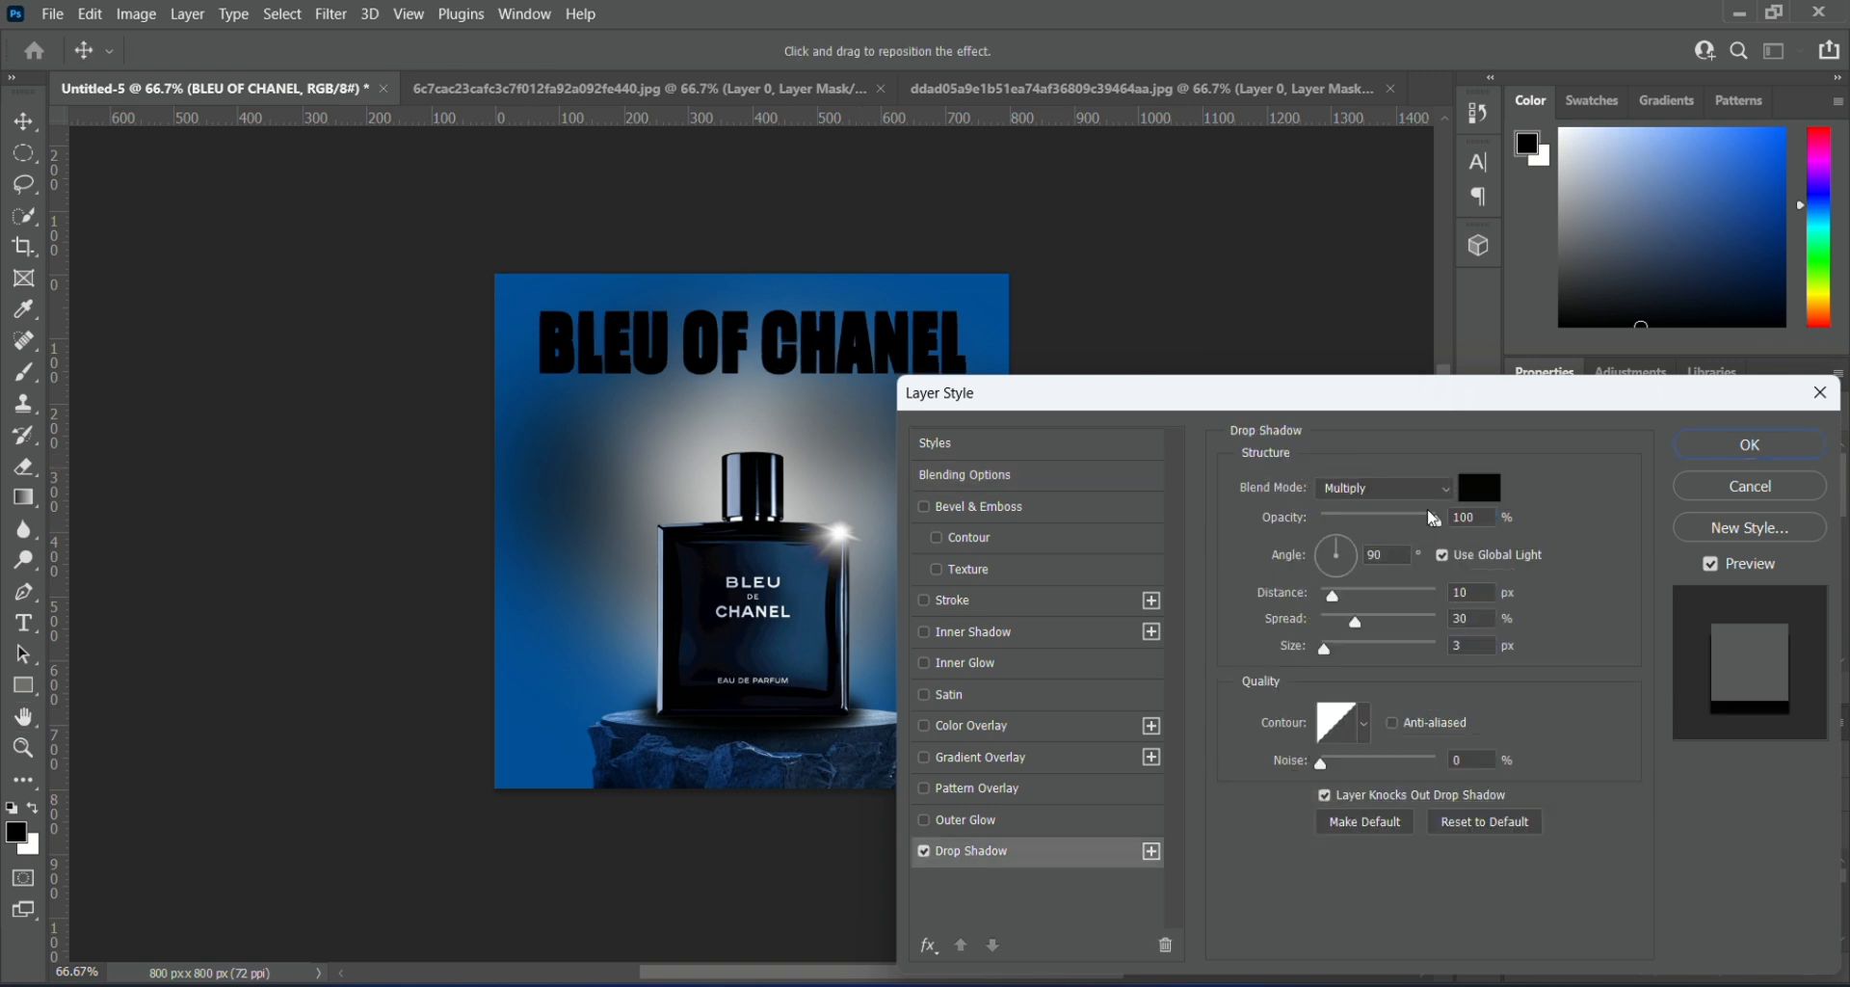
mouse_move(1355, 622)
left_mouse_down()
mouse_move(1423, 601)
mouse_move(1278, 634)
mouse_move(1336, 657)
mouse_move(1320, 652)
mouse_move(1333, 602)
left_mouse_up()
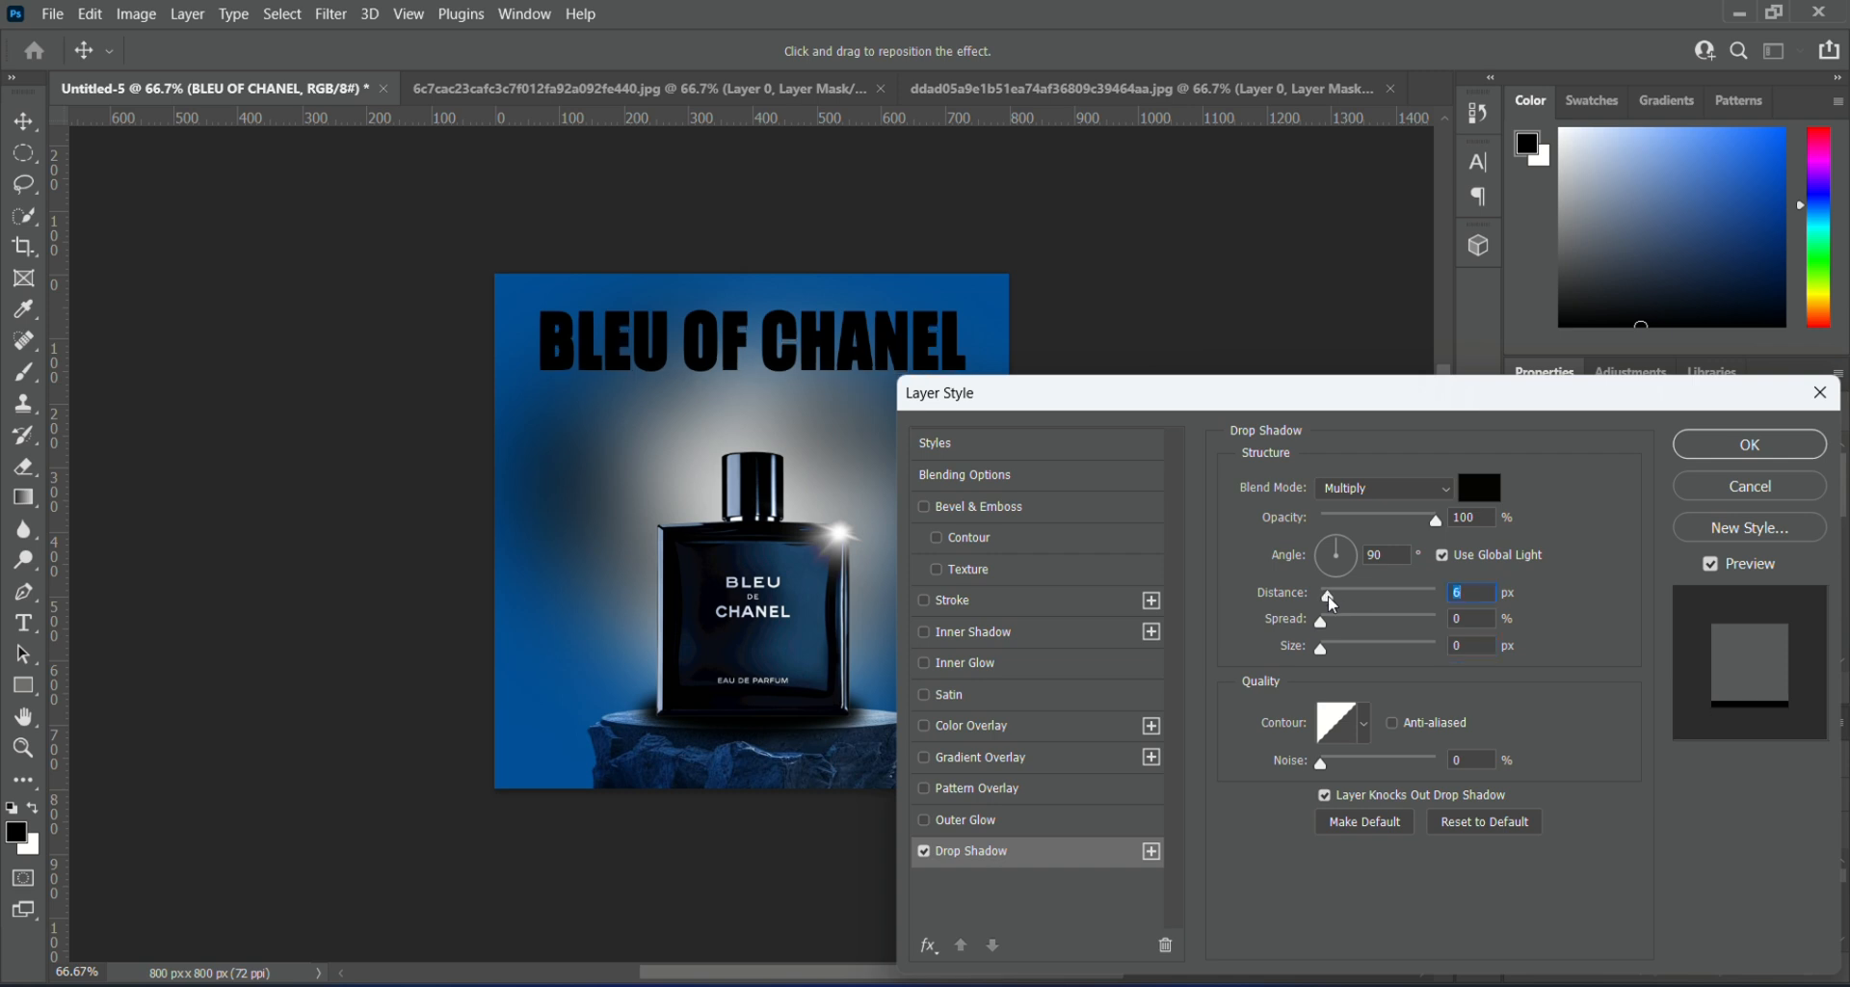
- Set the heading's drop shadow colour to the deep blue #062ba4
left_click(1481, 500)
left_click(1480, 494)
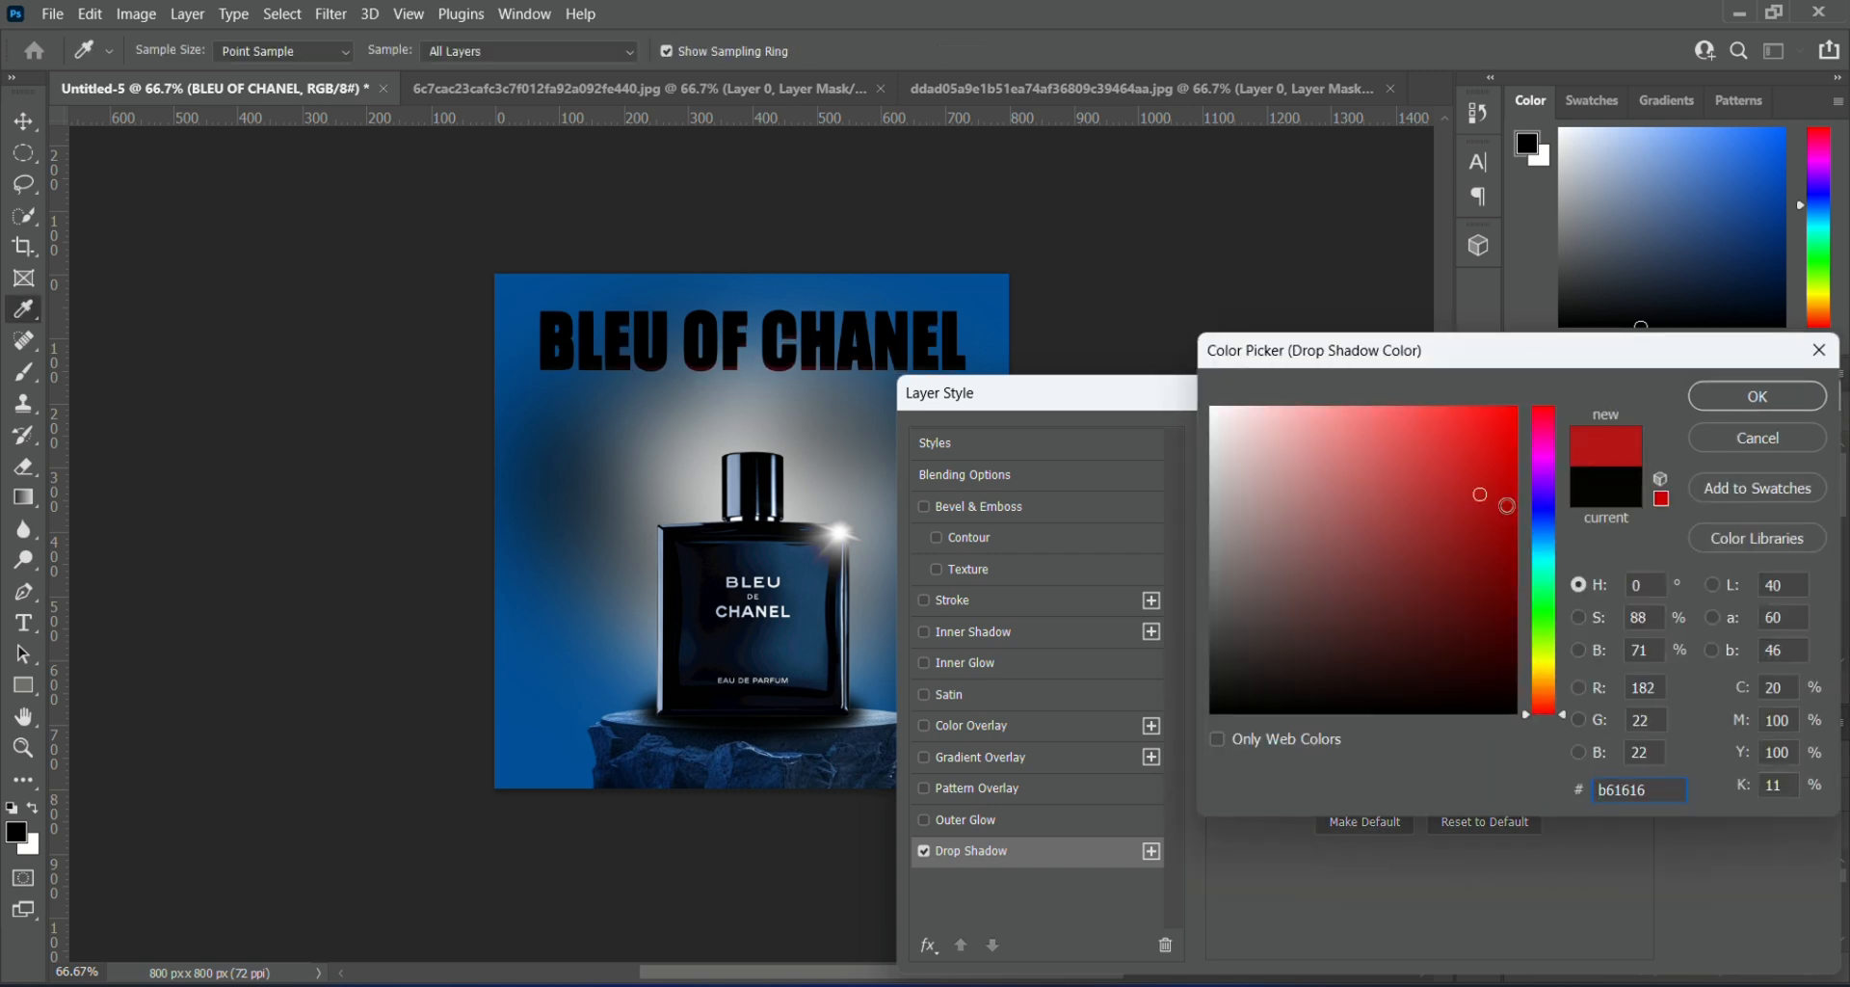
left_click(511, 370)
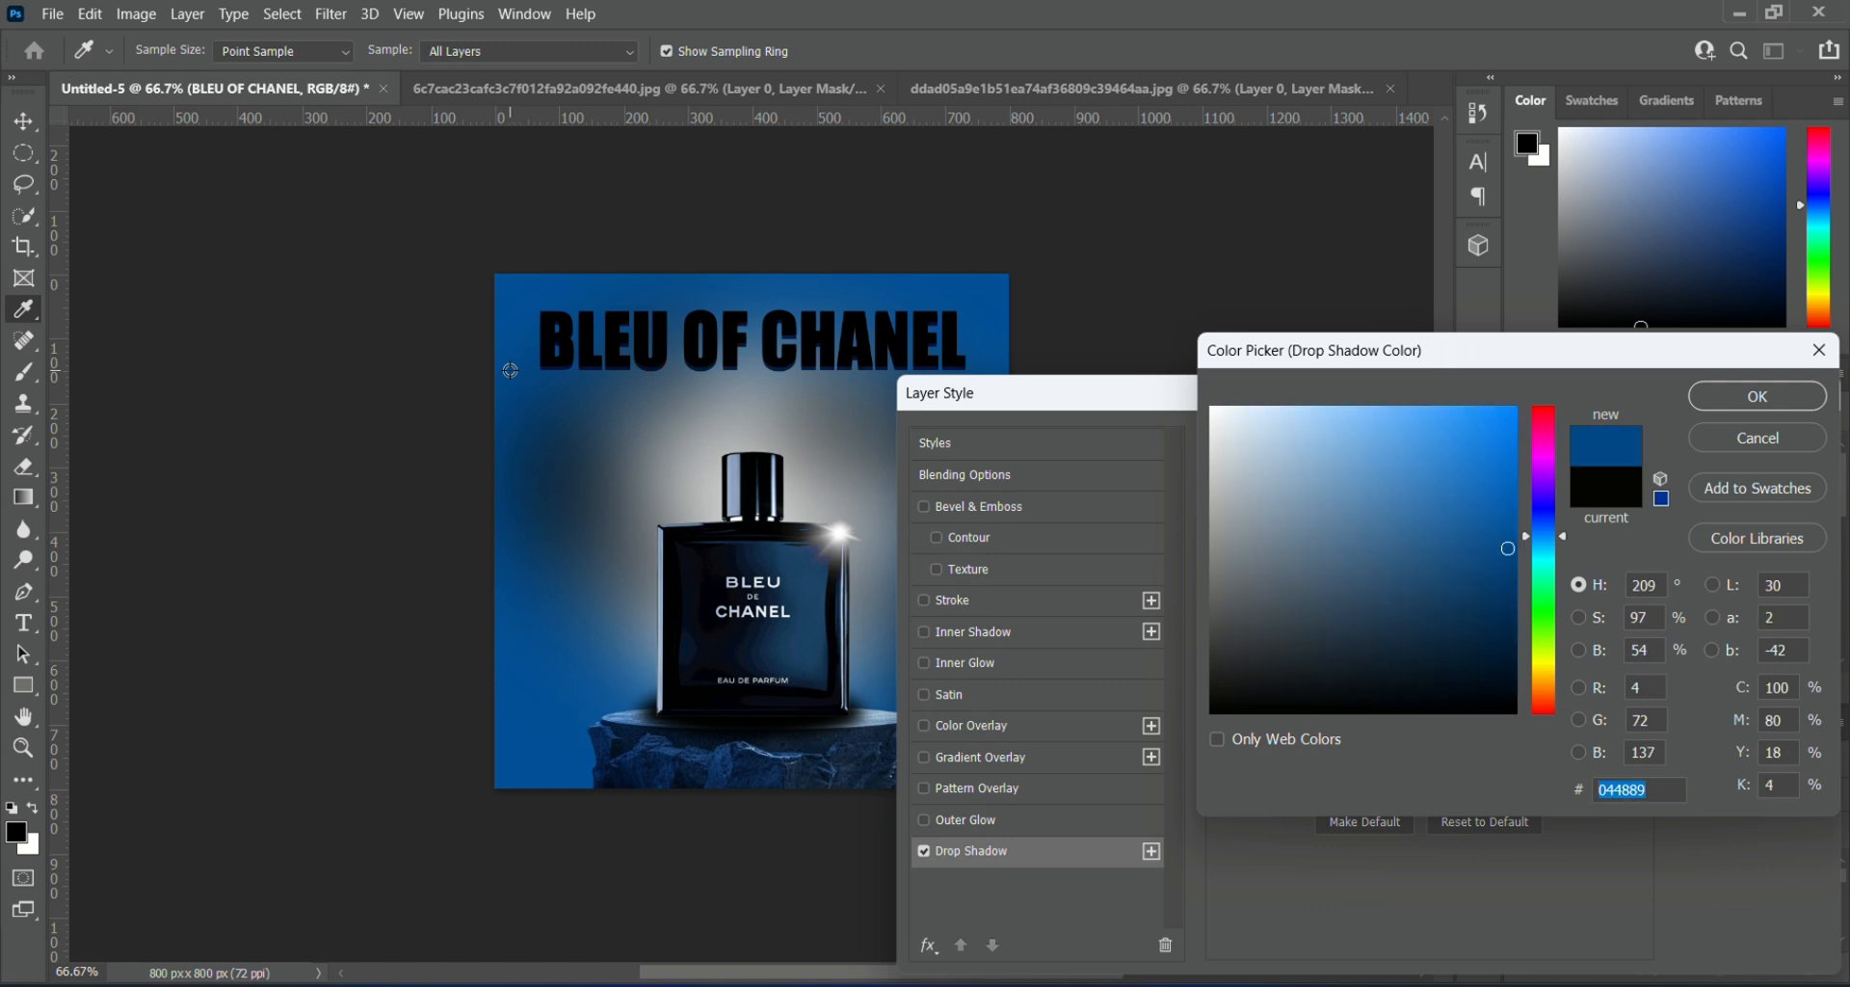
left_click(493, 327)
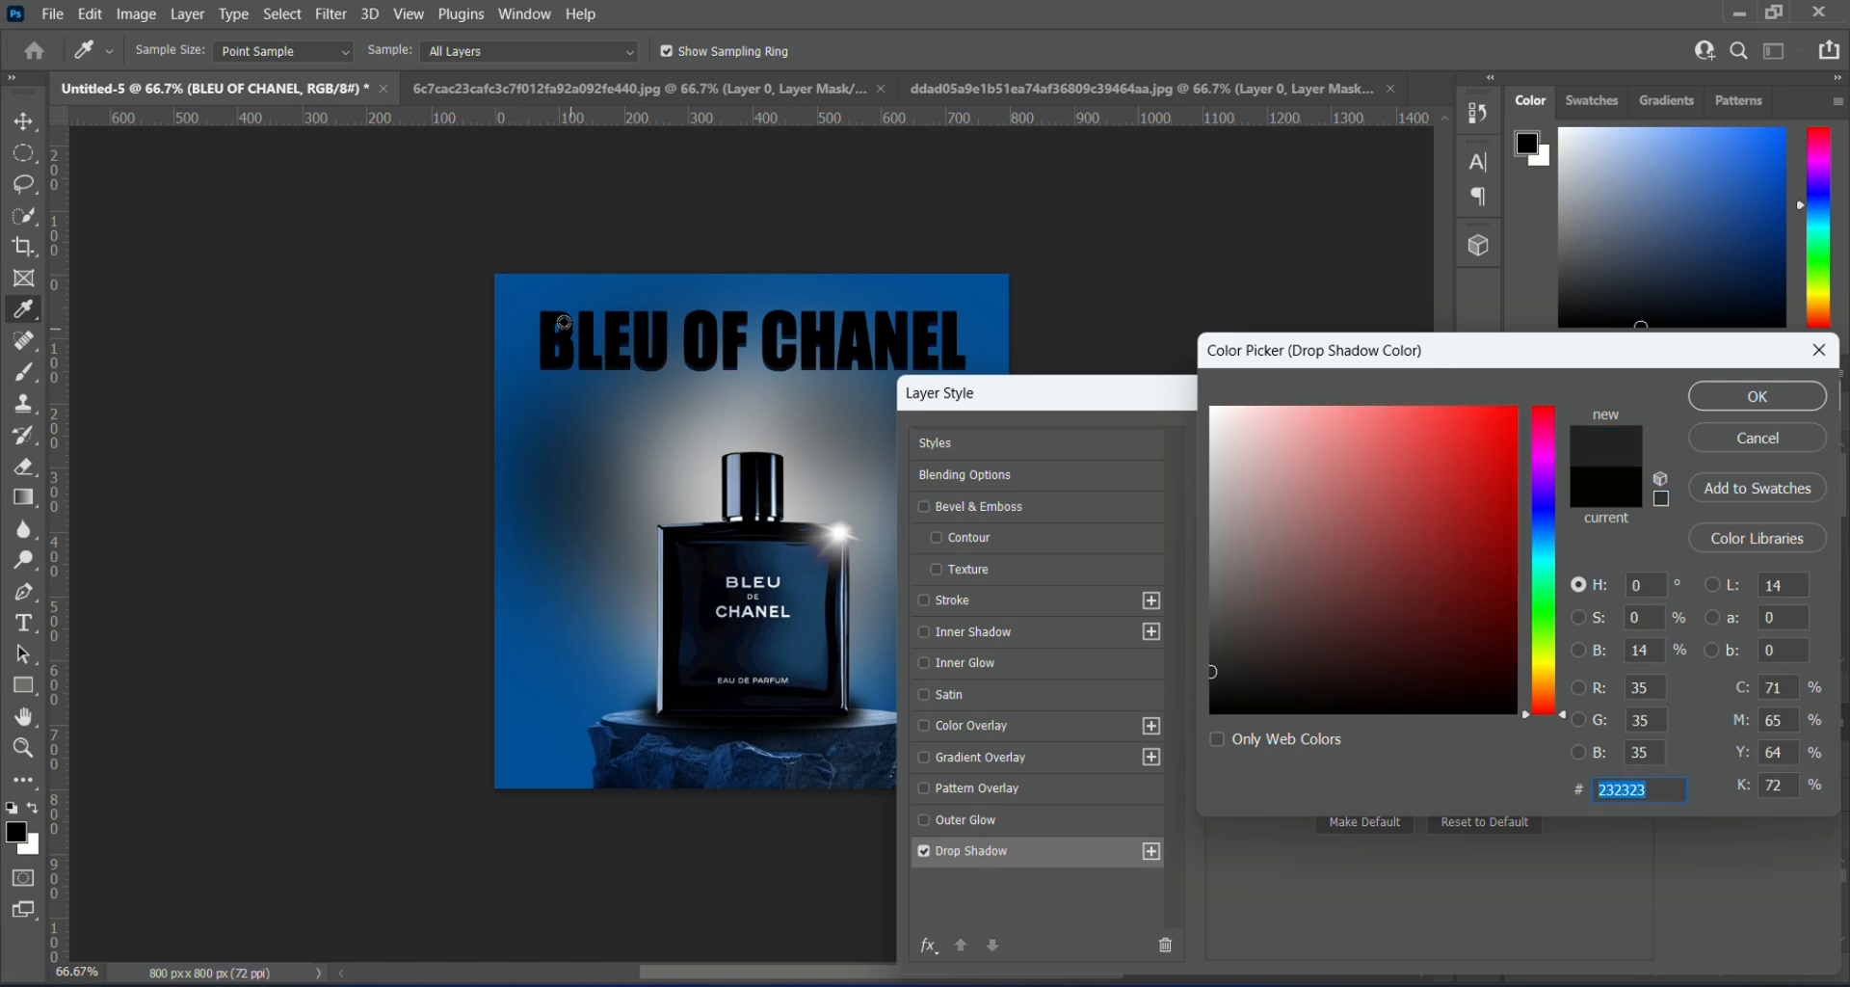
left_click(547, 293)
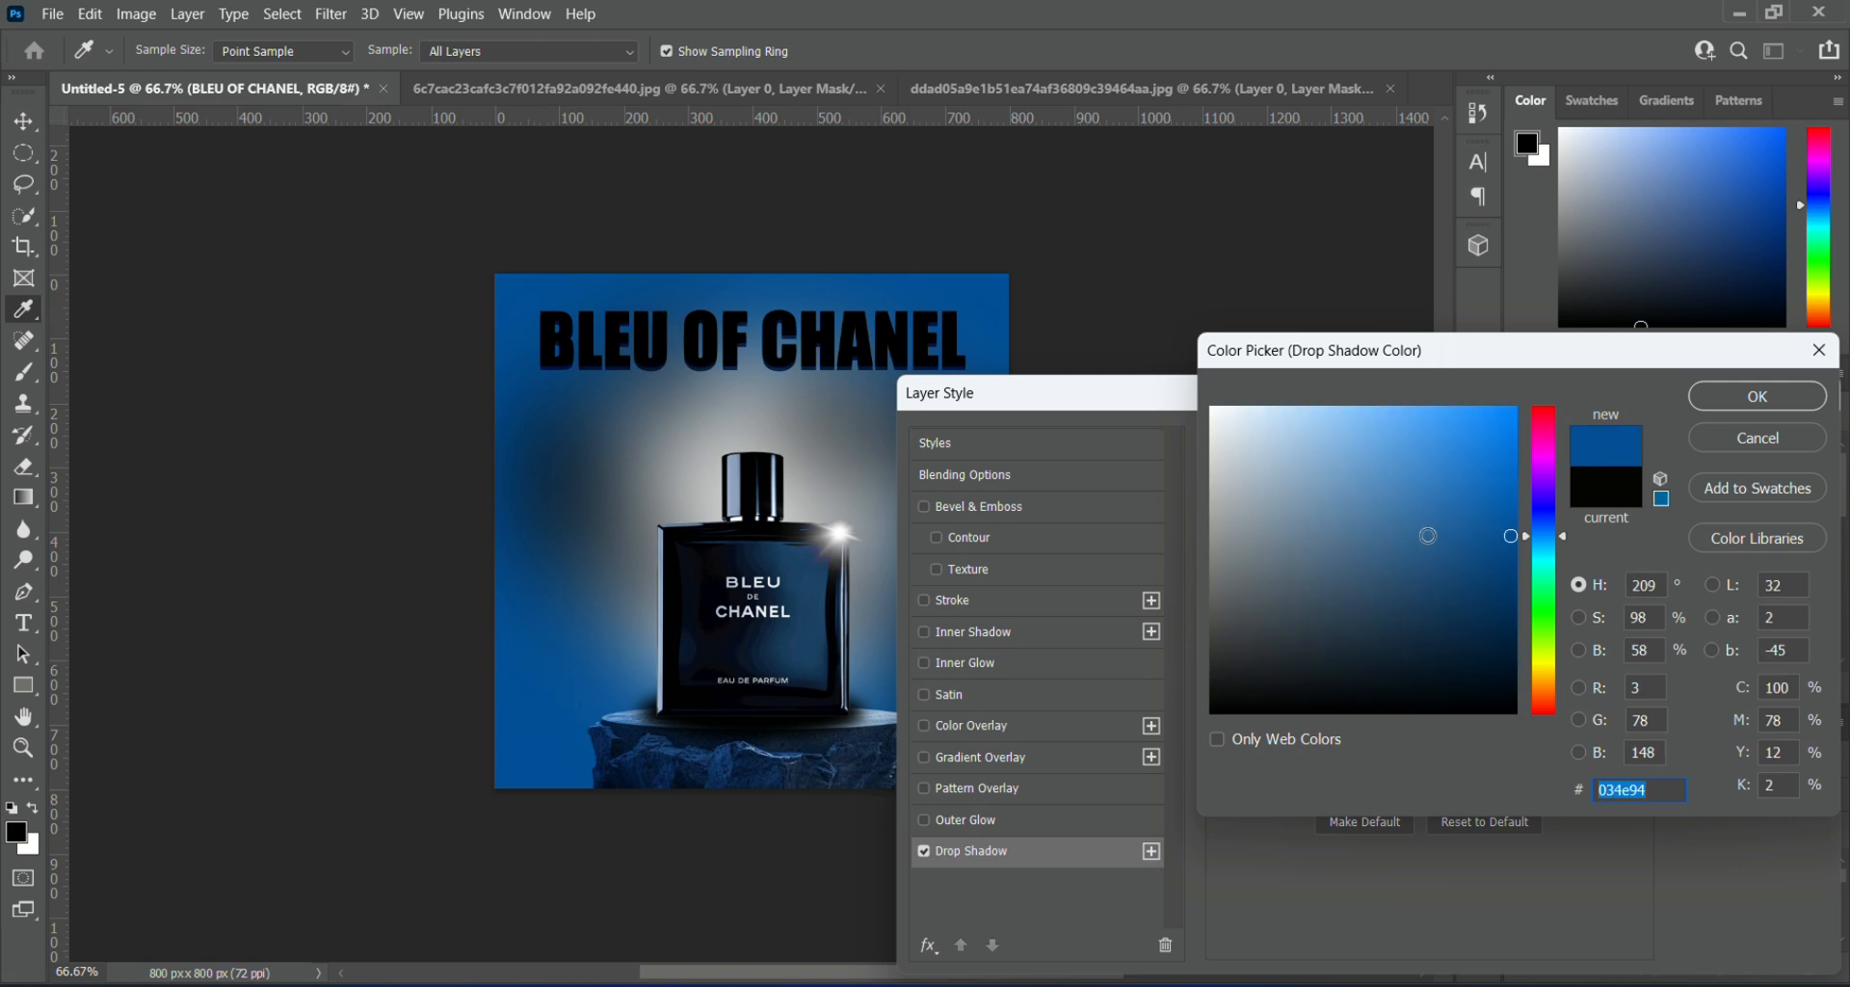
left_click_drag(1505, 537, 1503, 556)
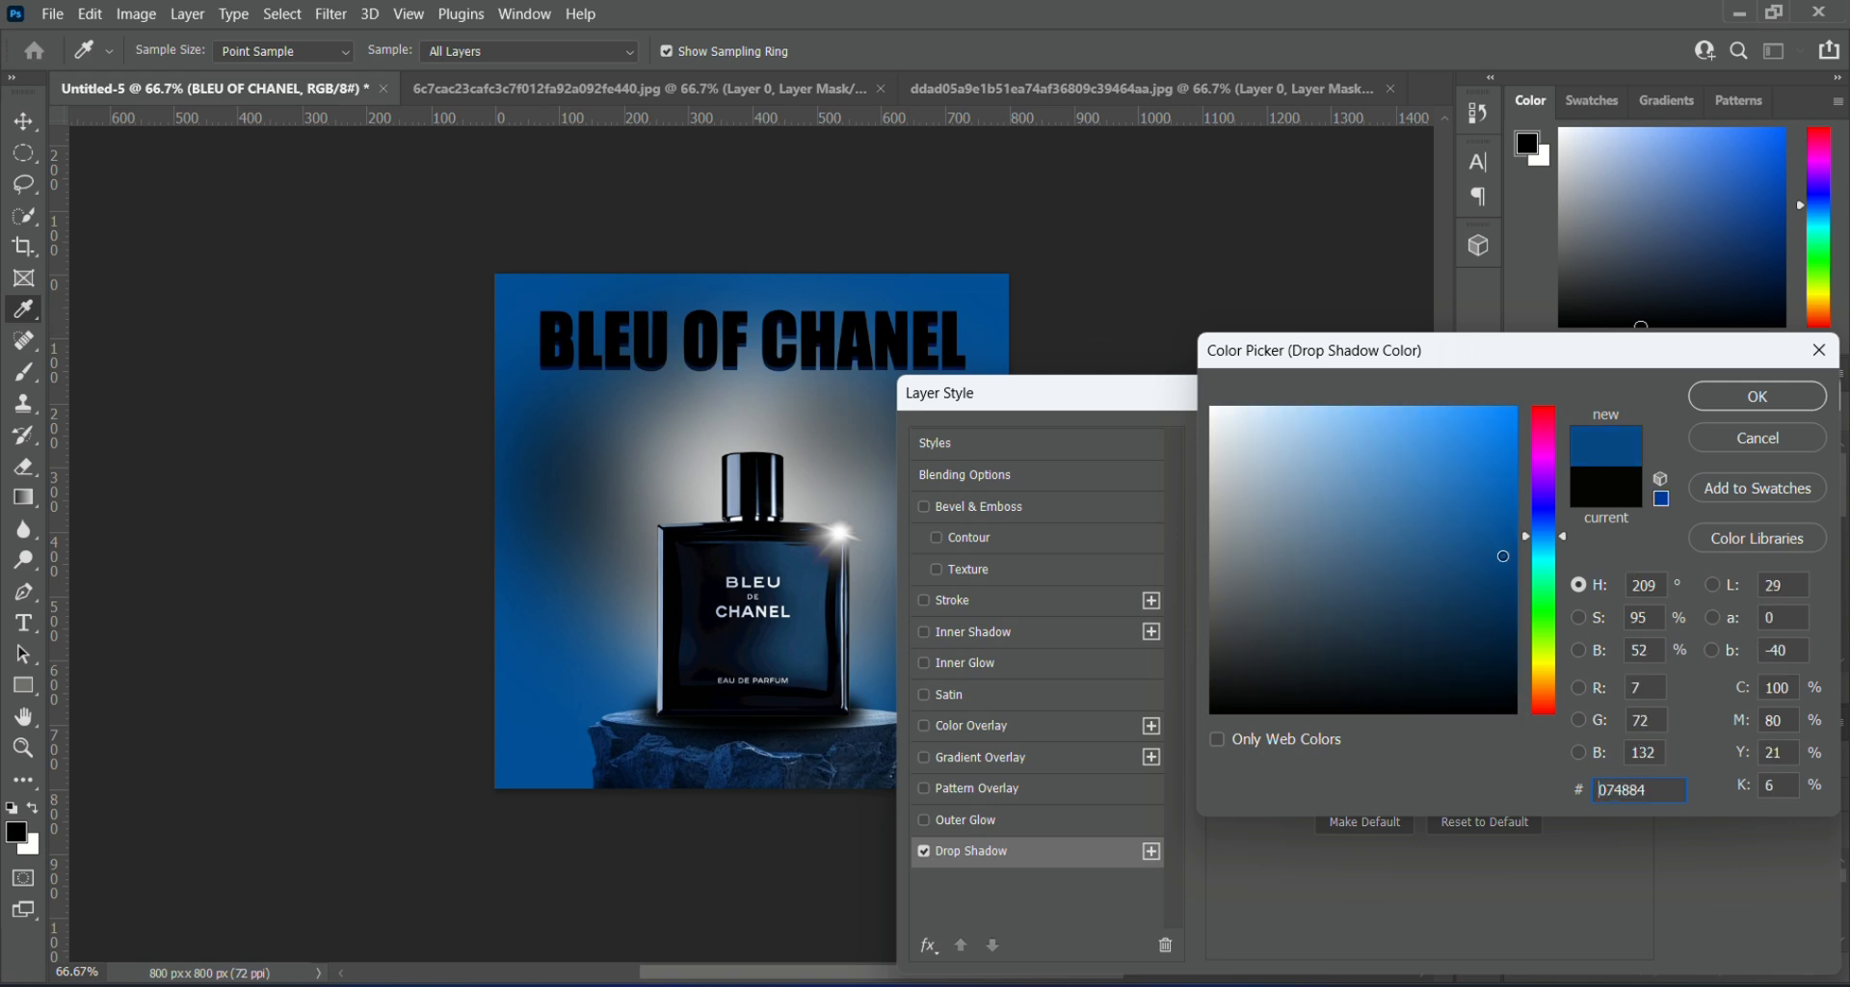
left_click(1538, 520)
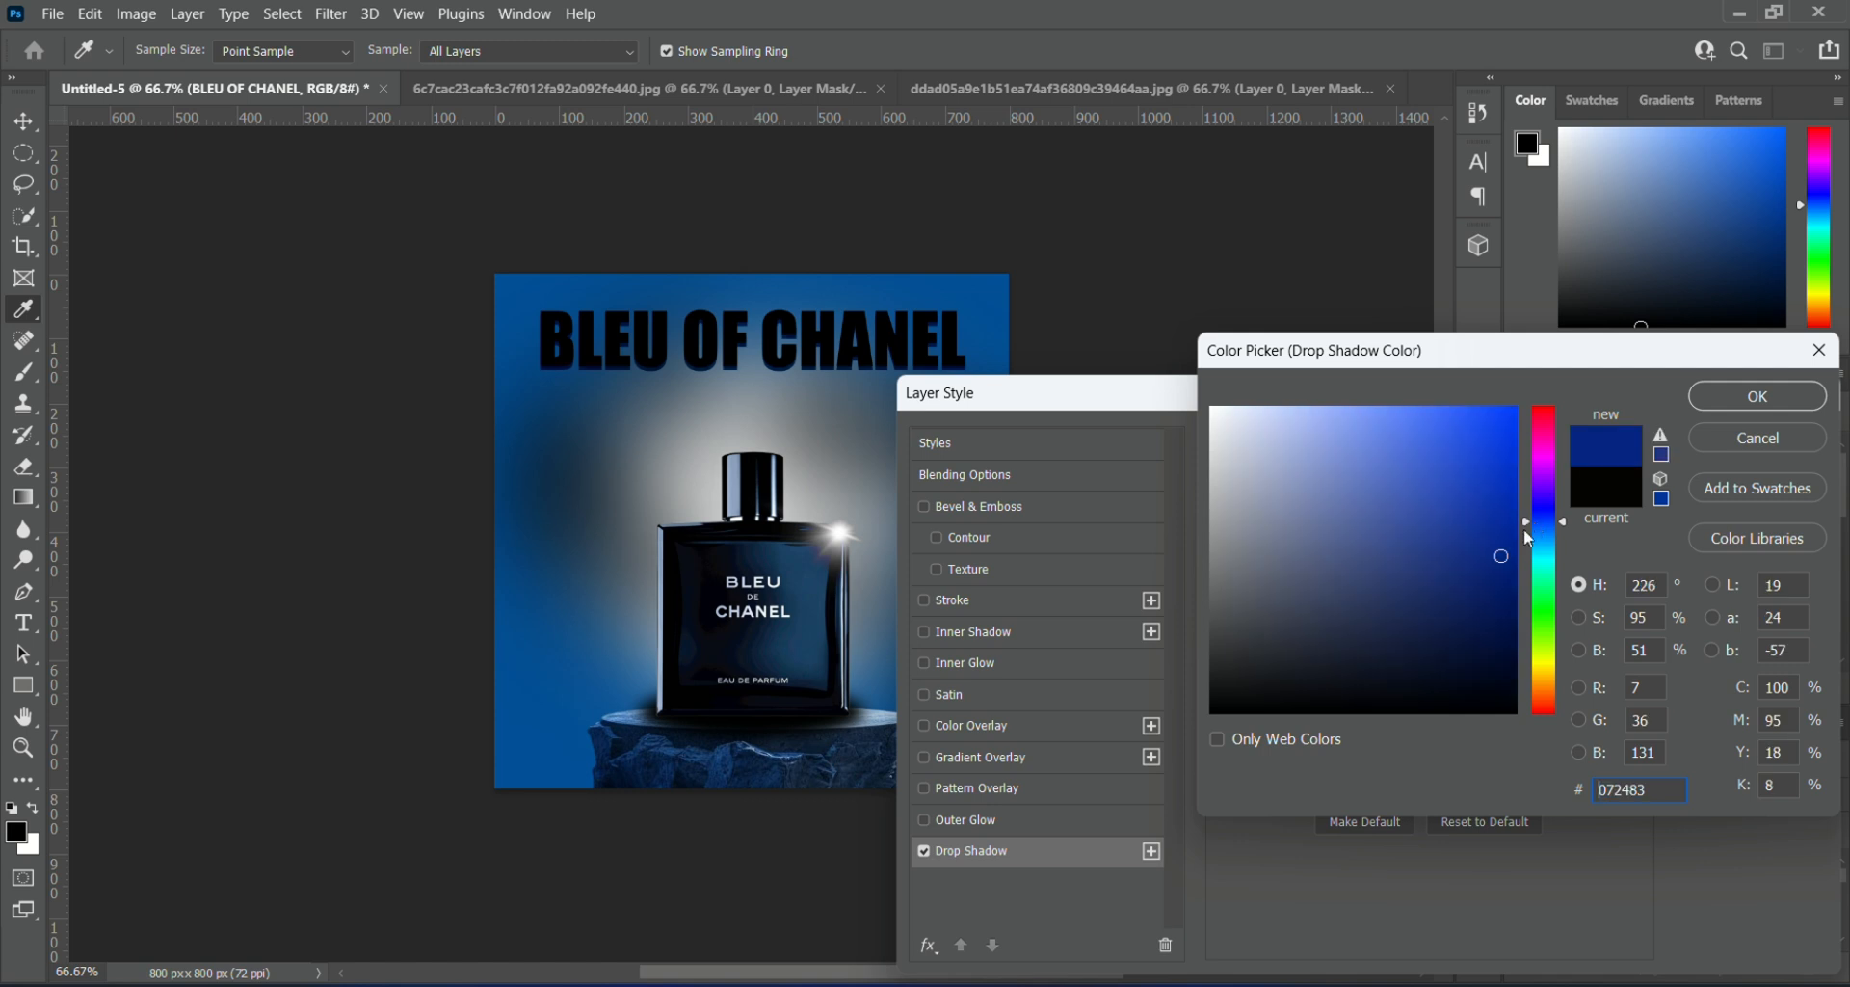
left_click_drag(1503, 555, 1502, 527)
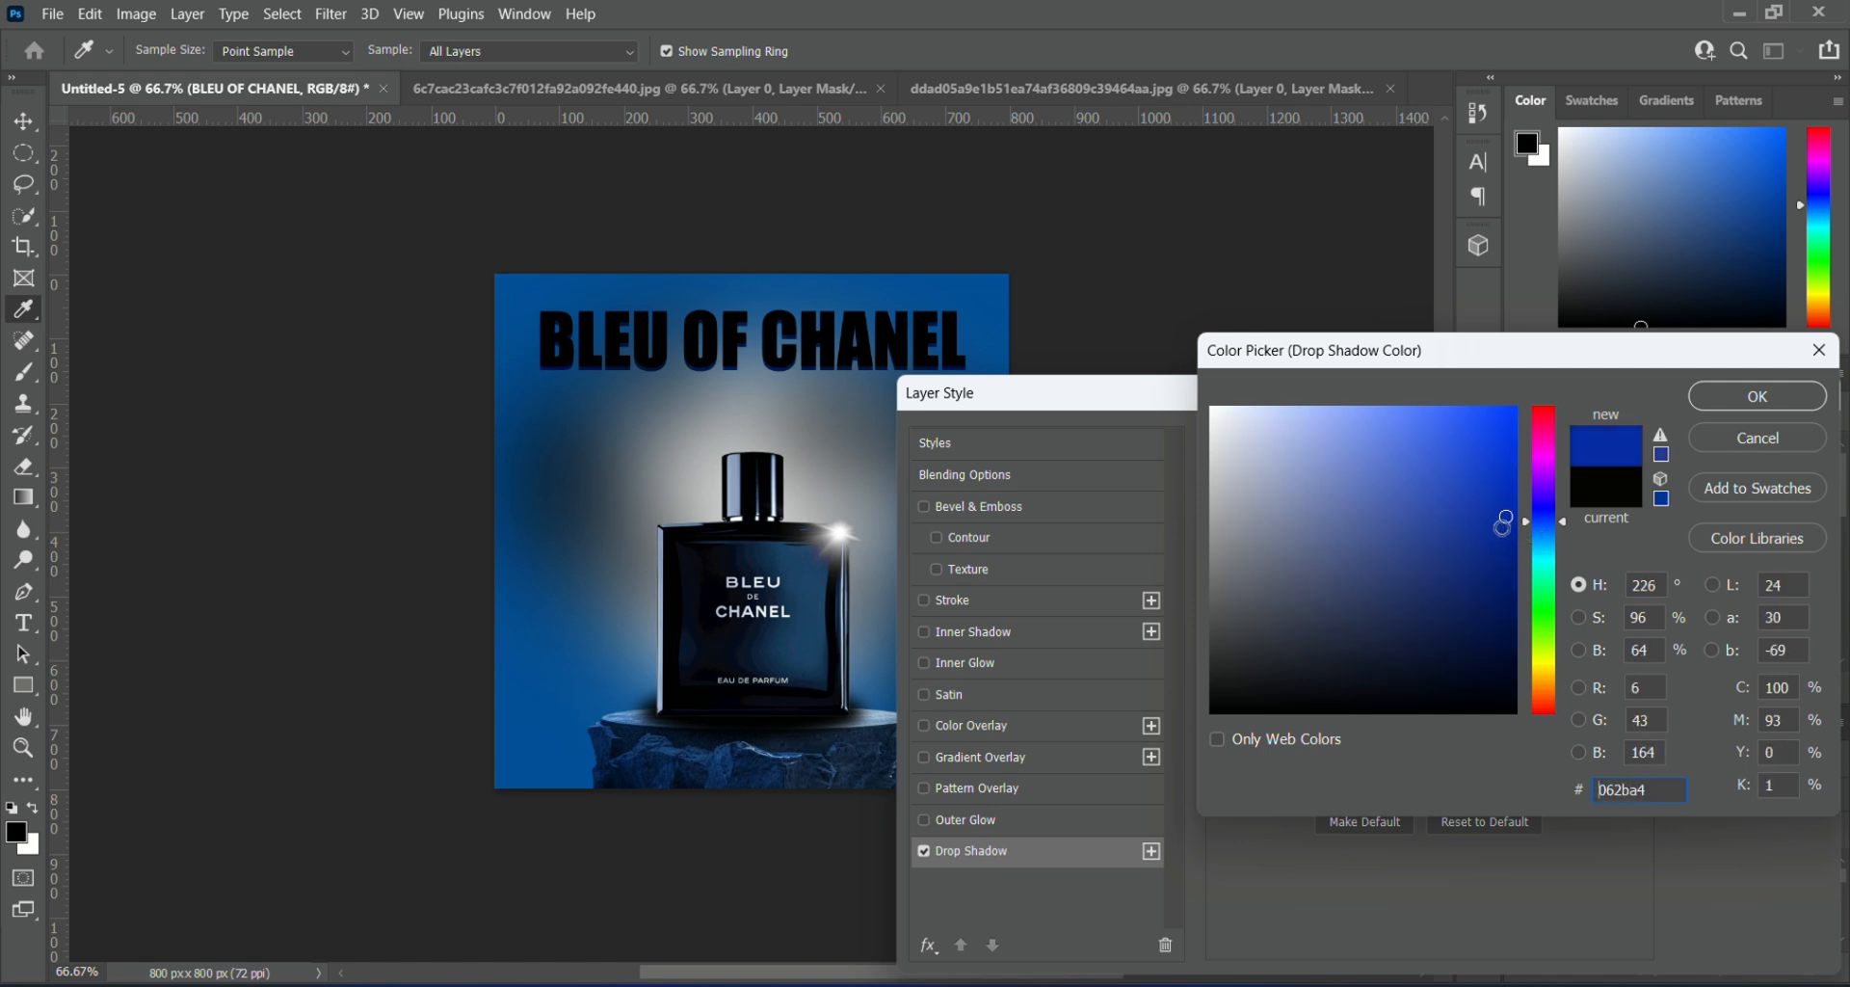
left_click(1721, 395)
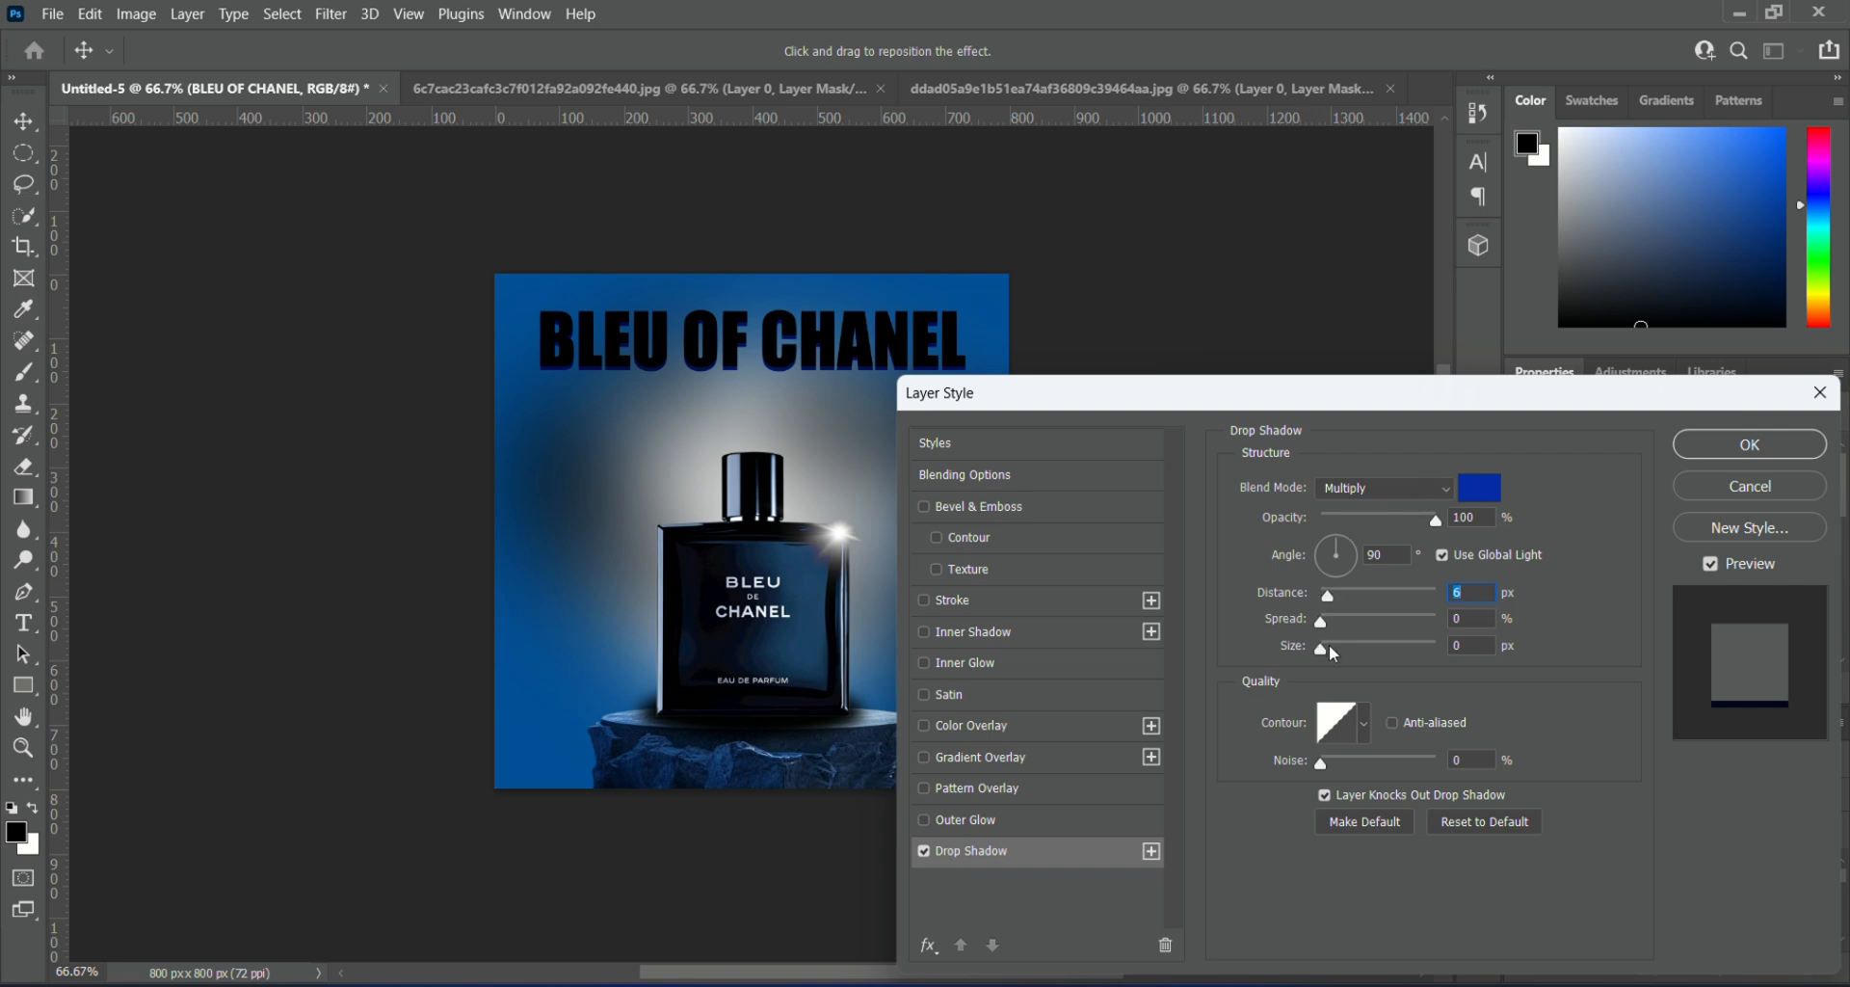
- Set the drop shadow's size to 16 px, distance to 15 px and spread to 1%, and apply the layer style
mouse_move(1322, 649)
left_mouse_down()
mouse_move(1351, 636)
mouse_move(1335, 643)
left_mouse_up()
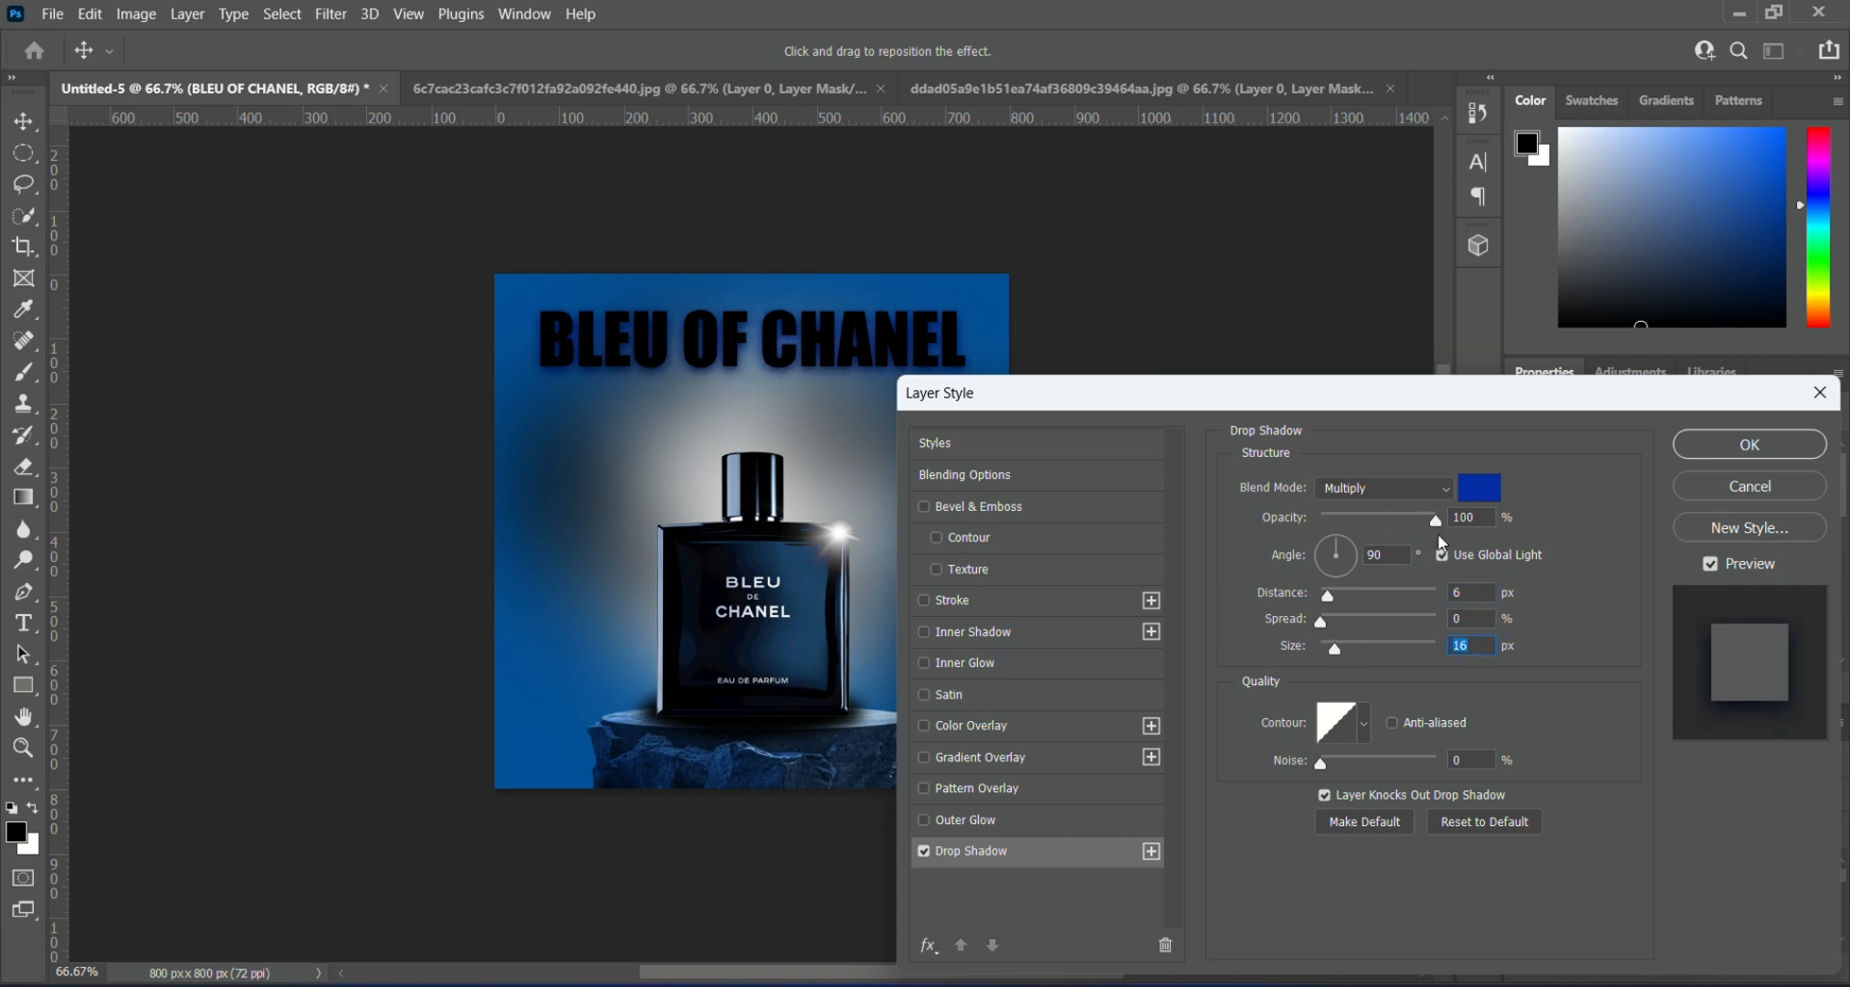
left_click_drag(1327, 592, 1339, 592)
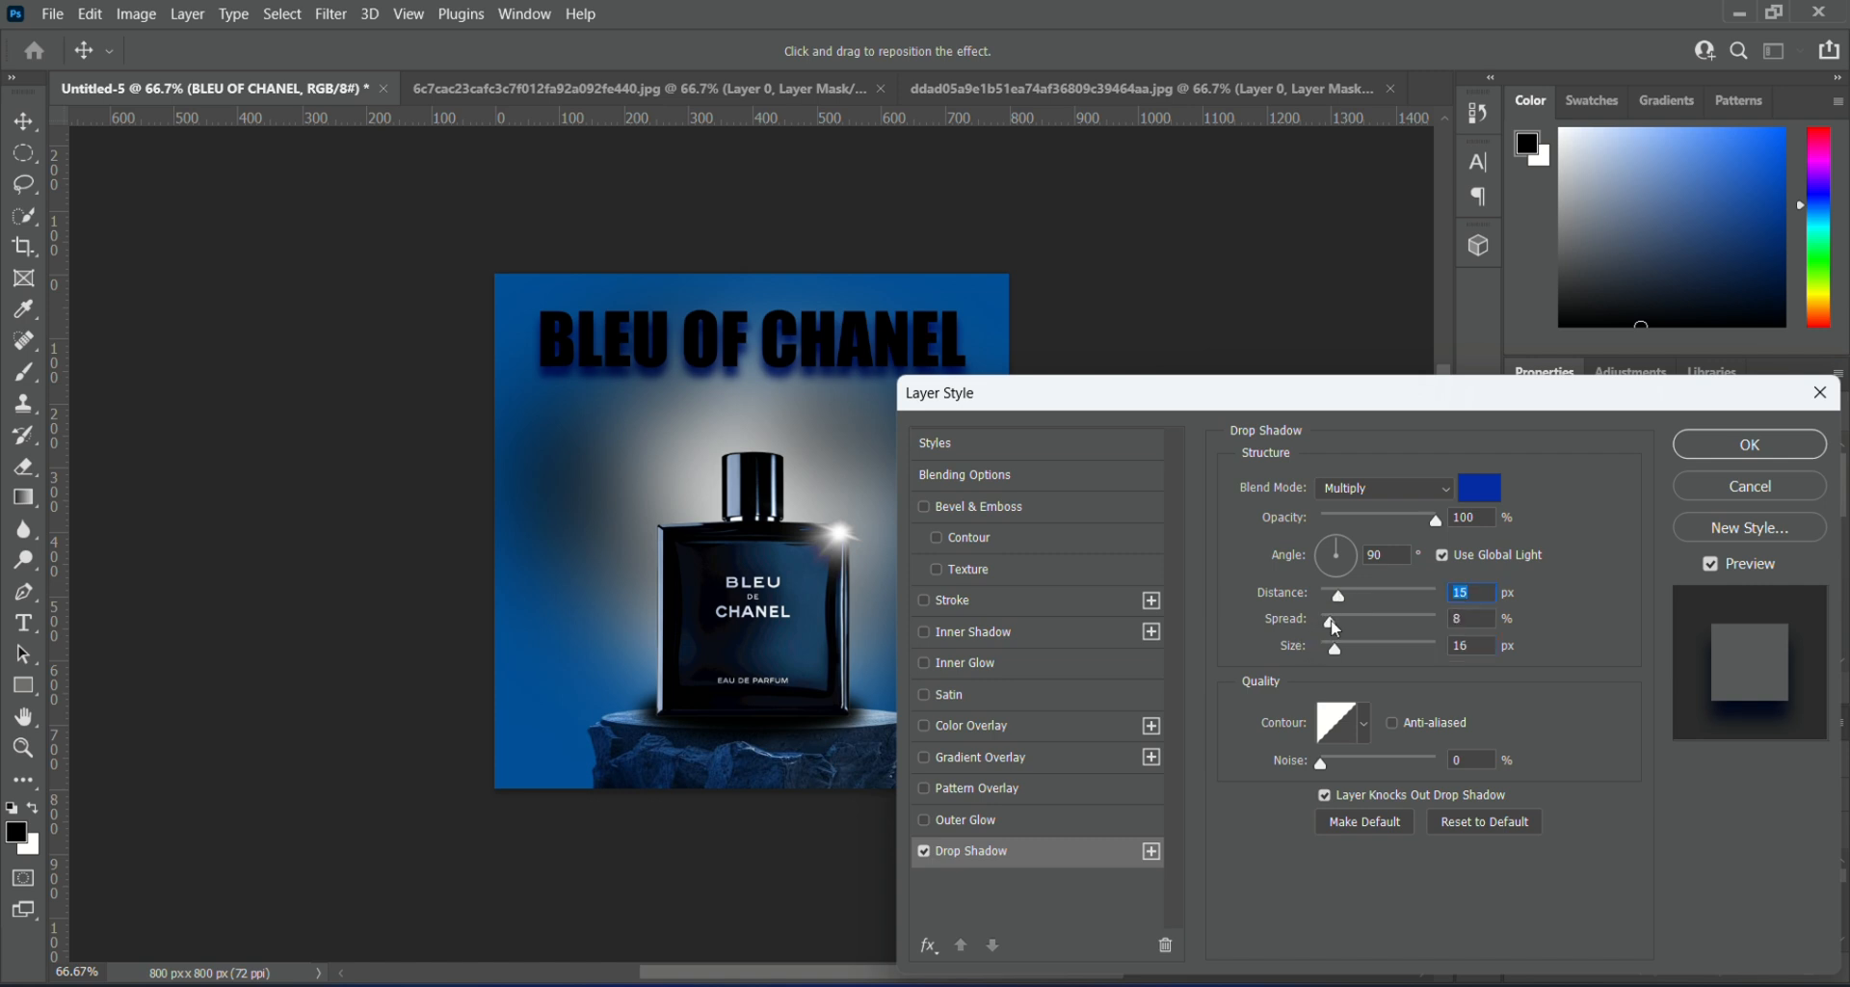
left_click_drag(1332, 619, 1344, 615)
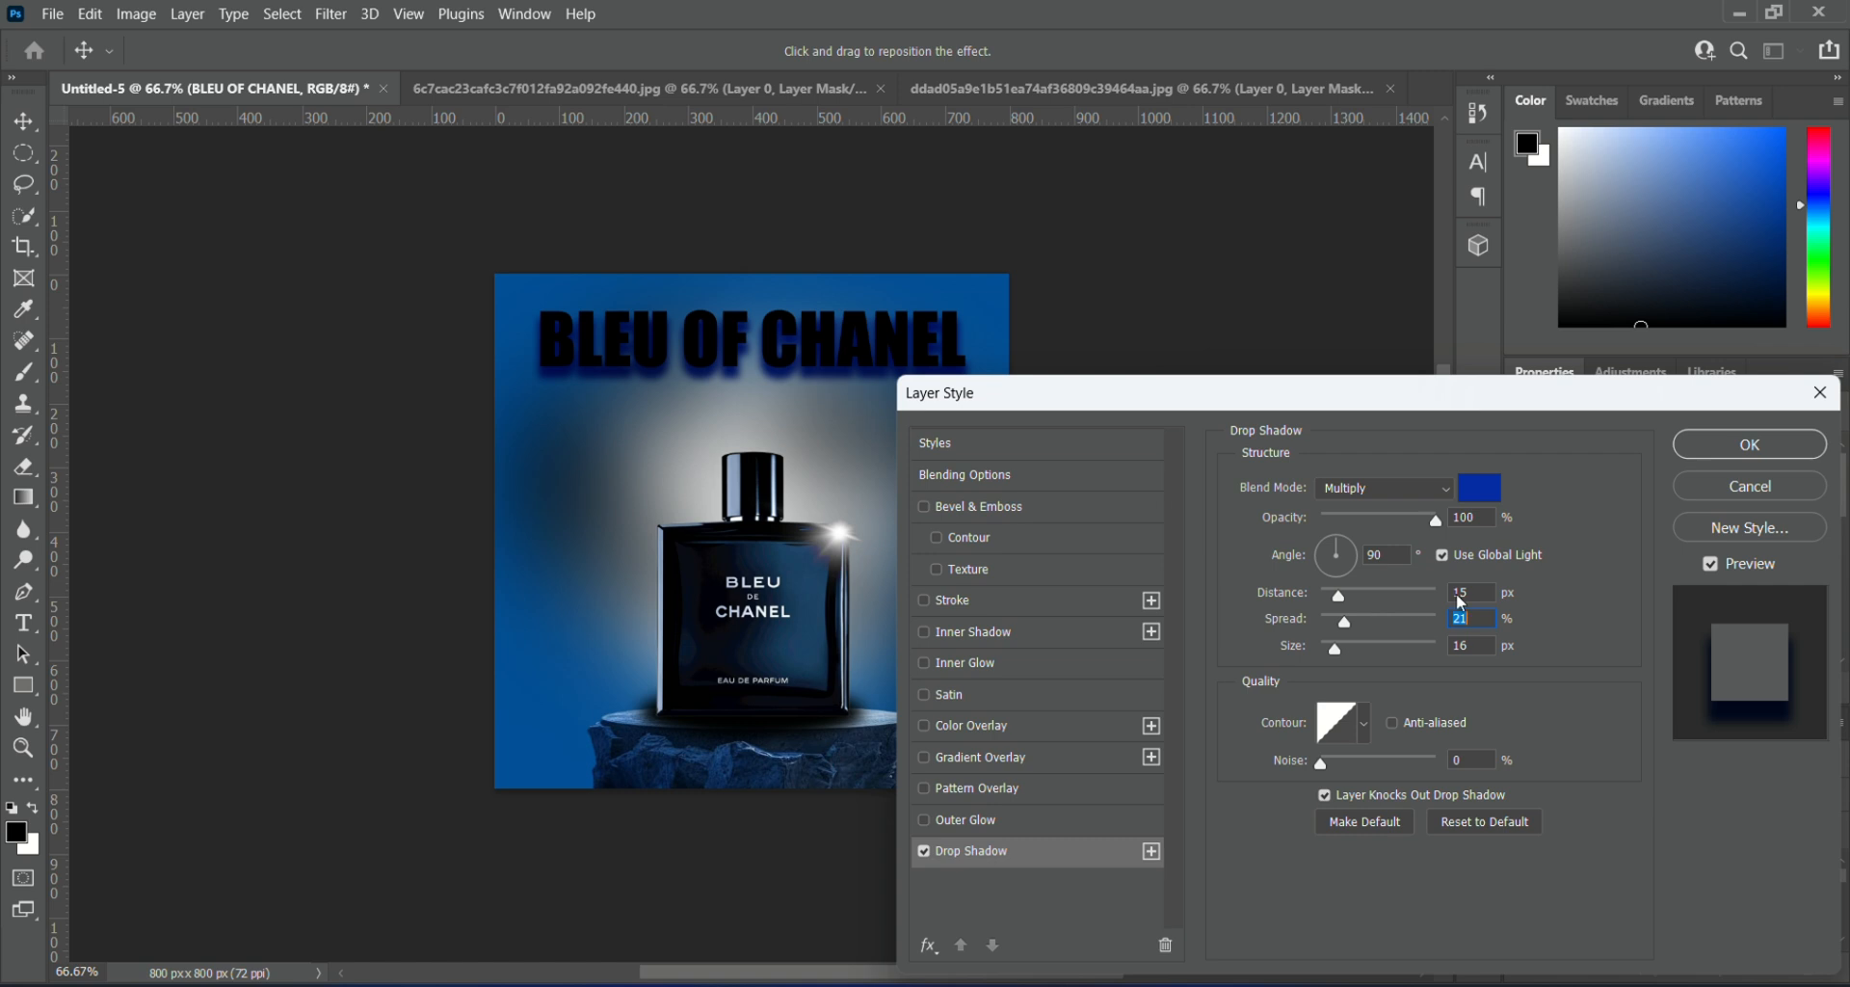
left_click(1489, 592)
mouse_move(1344, 620)
left_mouse_down()
mouse_move(1436, 595)
mouse_move(1324, 611)
left_mouse_up()
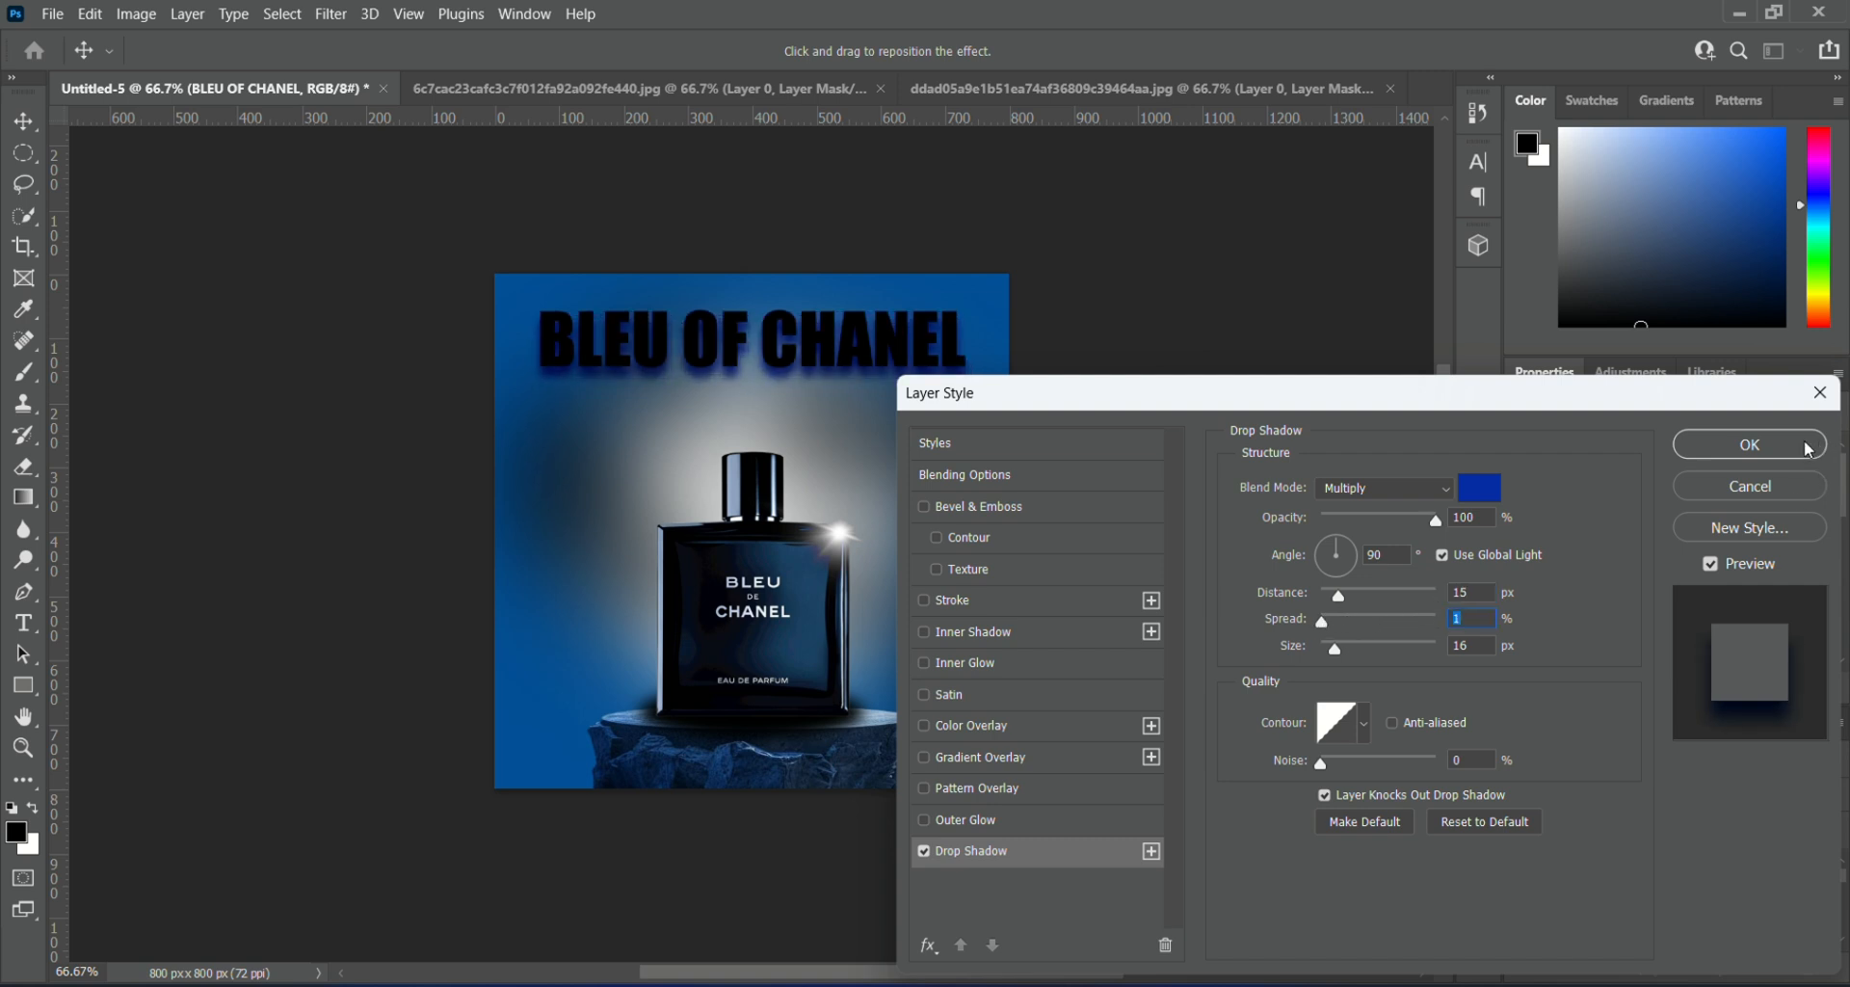
left_click(1774, 453)
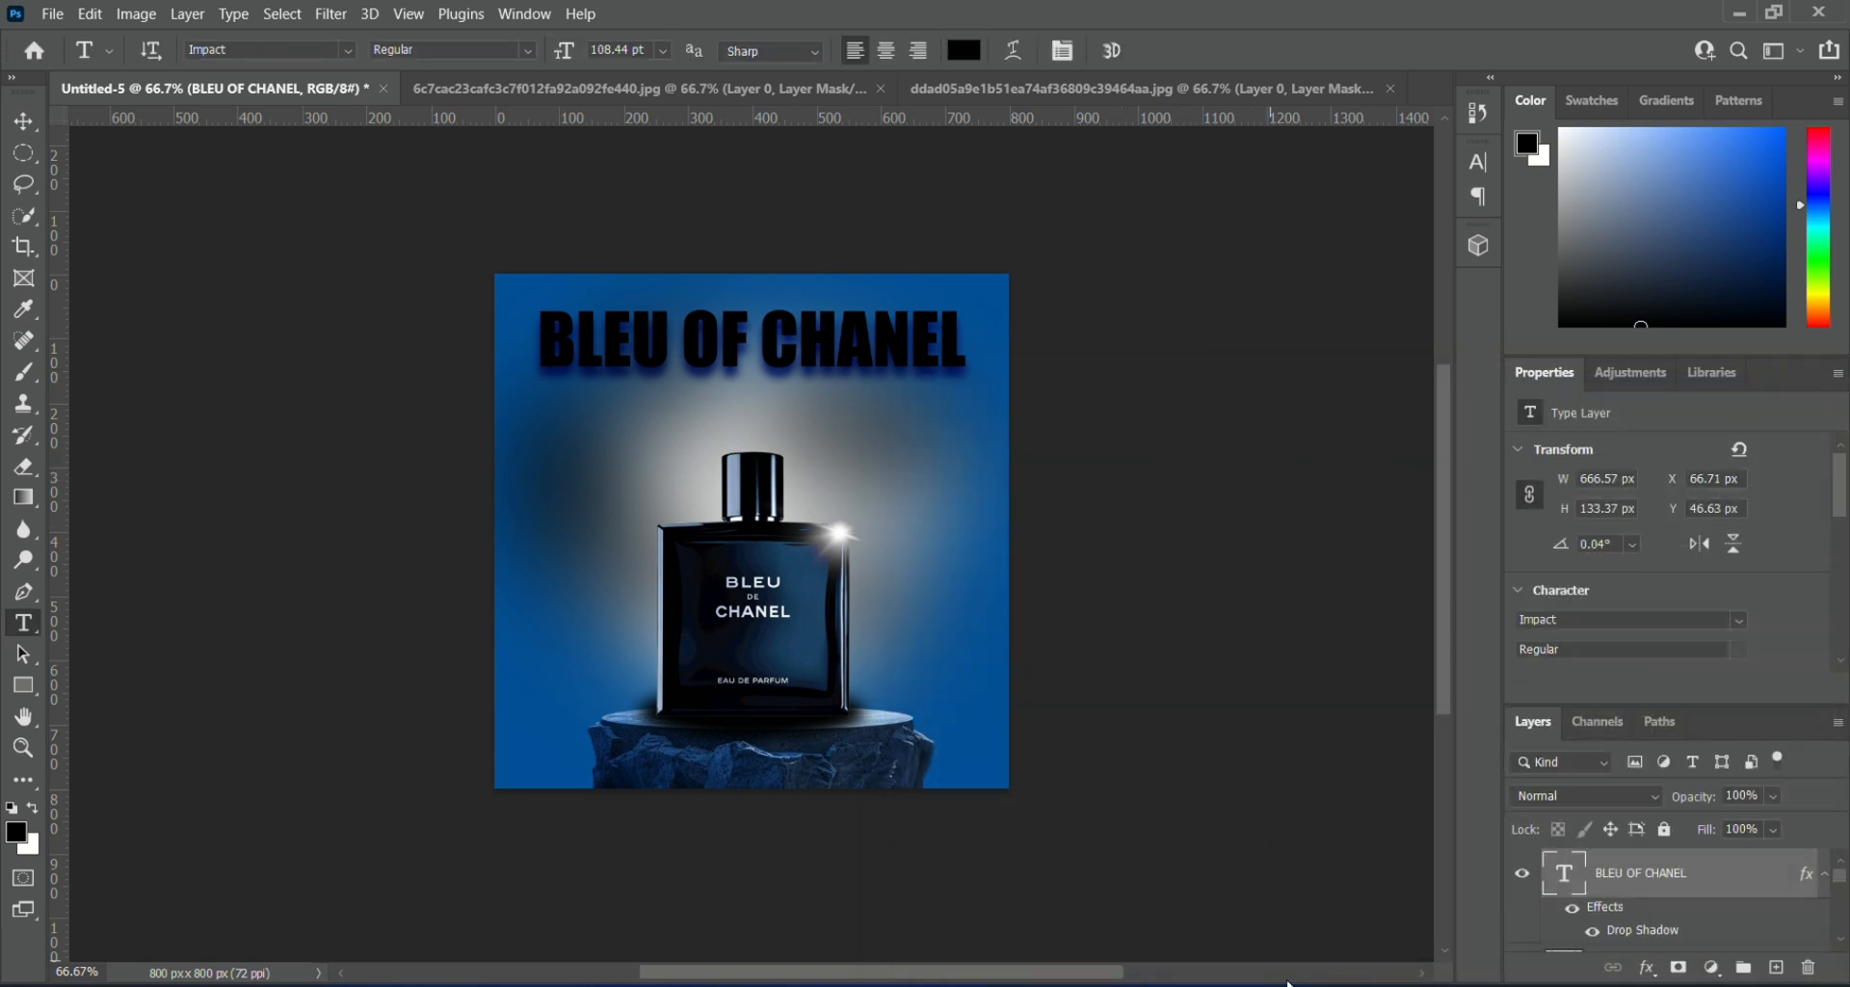
- Add a stroke effect to the BLEU OF CHANEL heading and set its colour to white (#ffffff)
left_click(1644, 967)
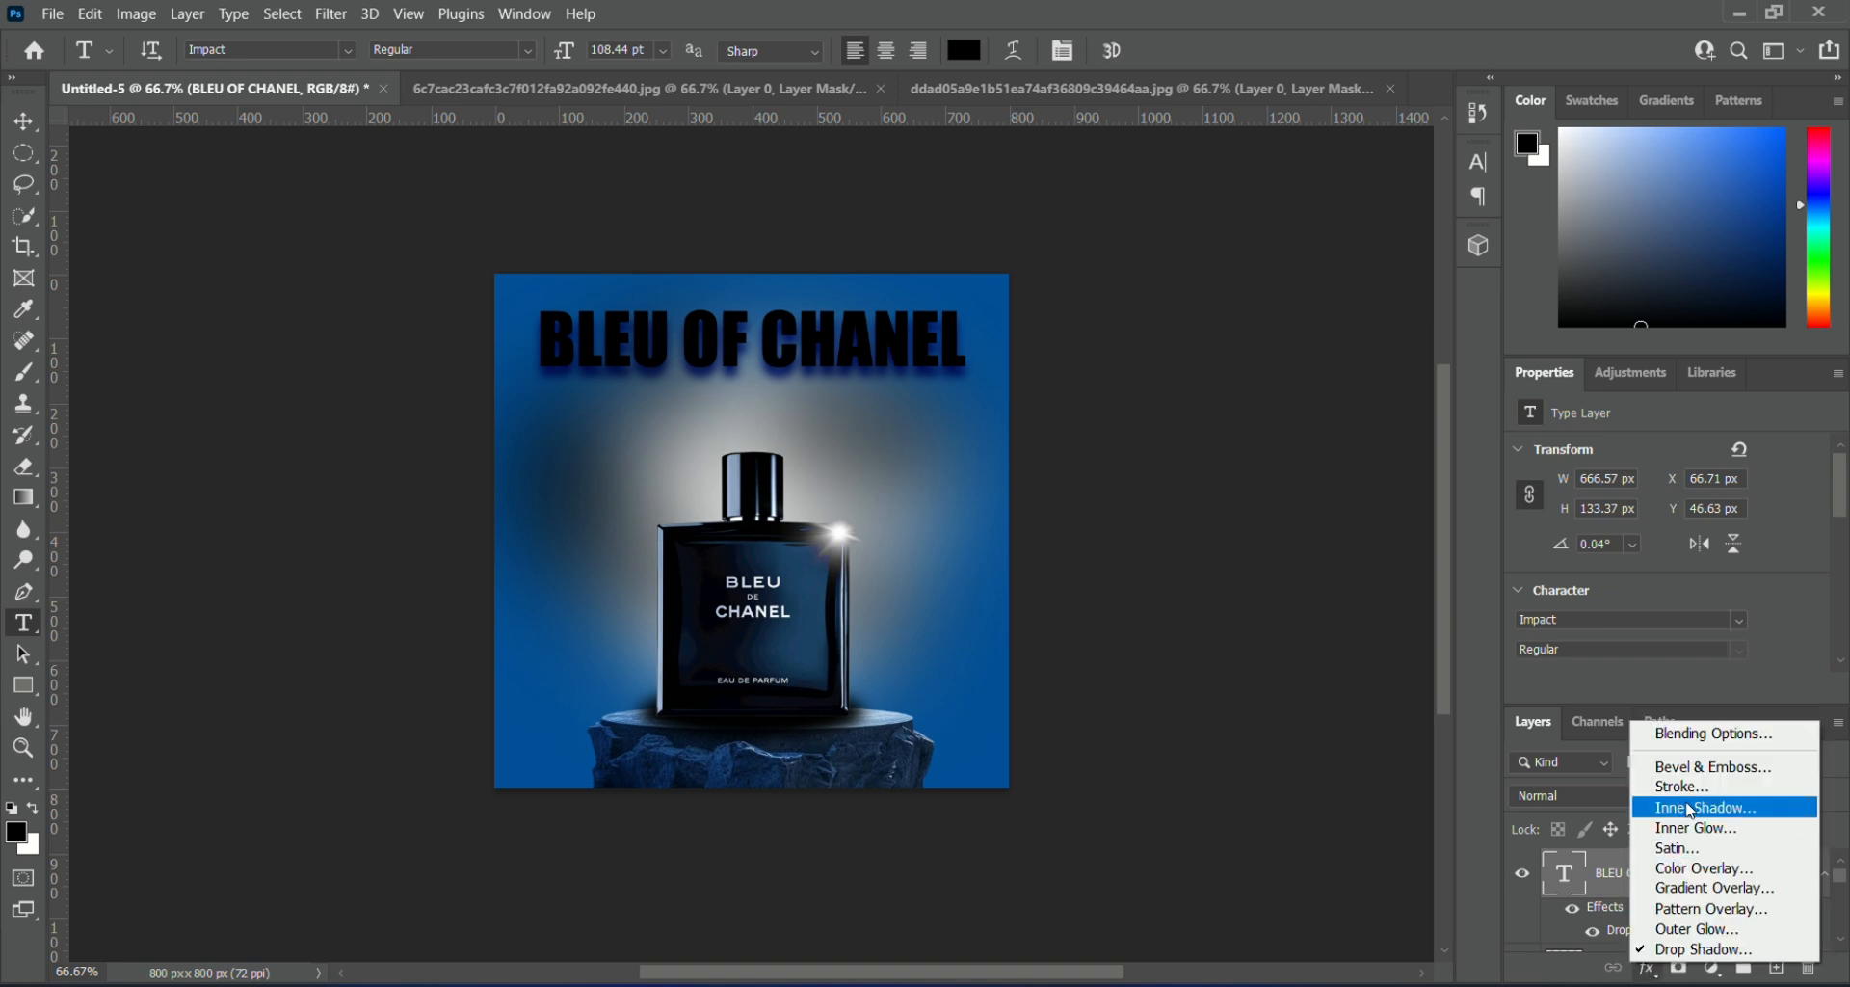
left_click(1681, 736)
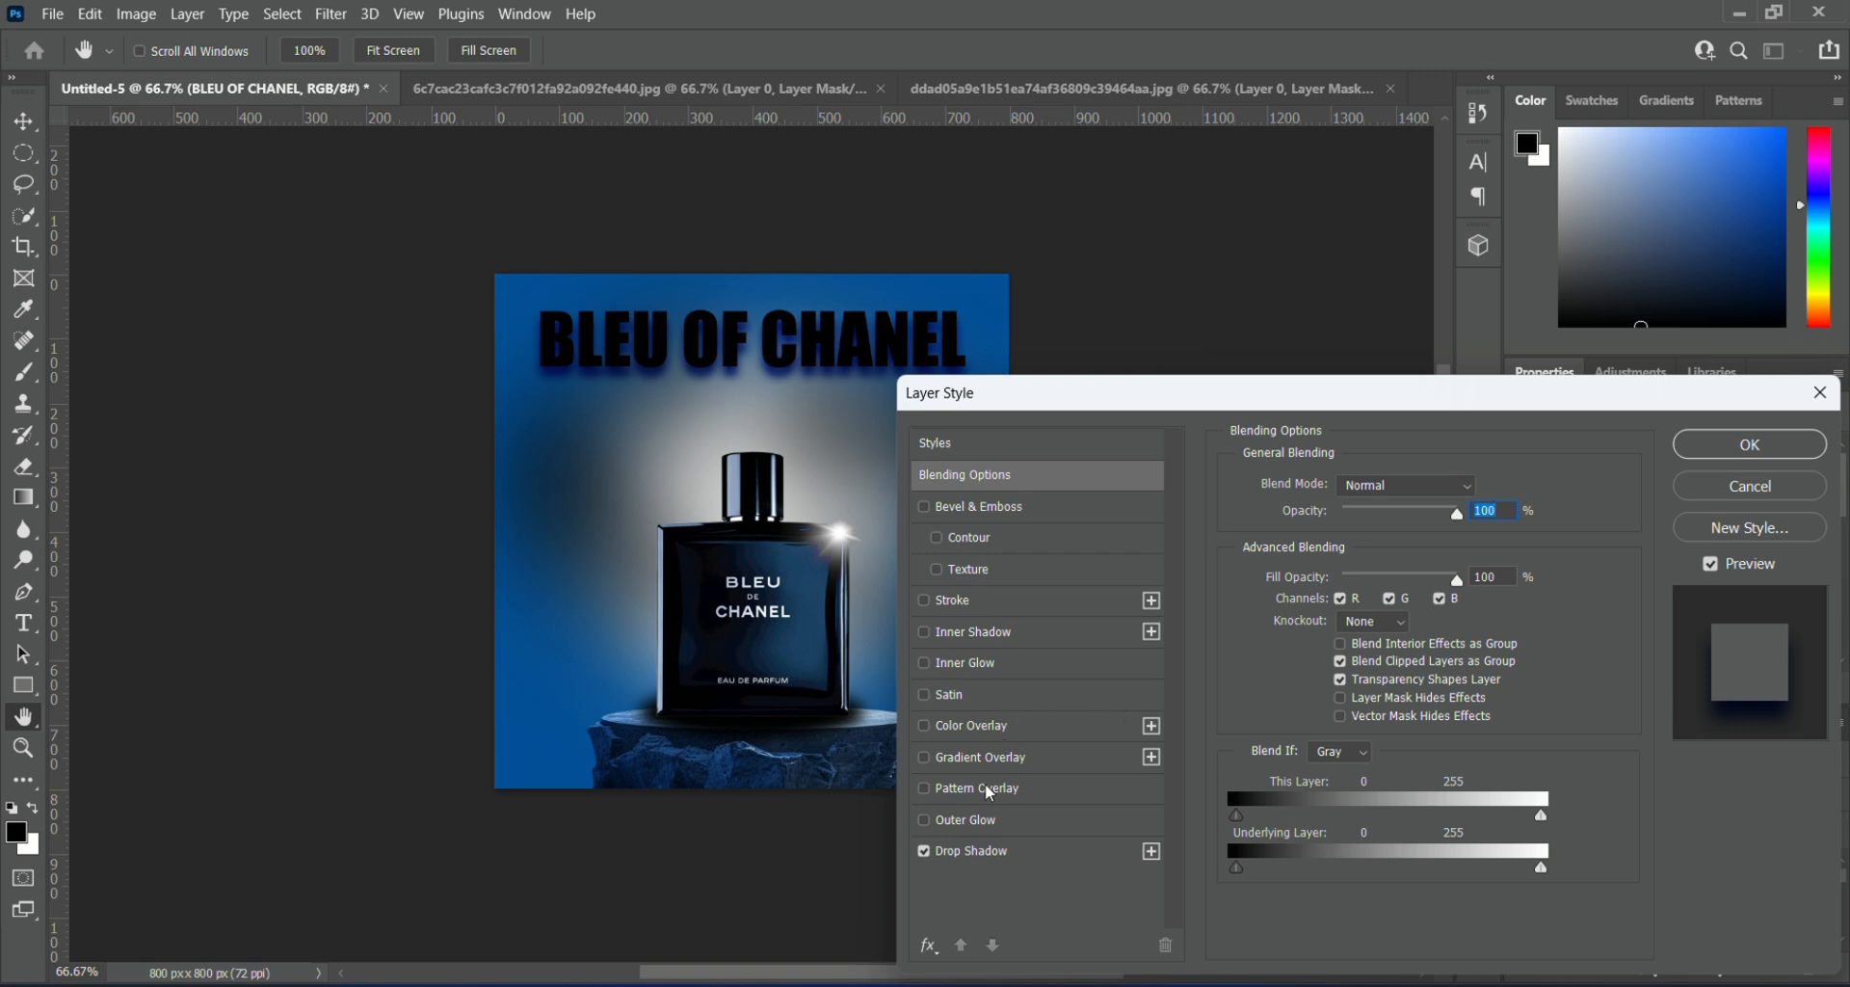
left_click(973, 604)
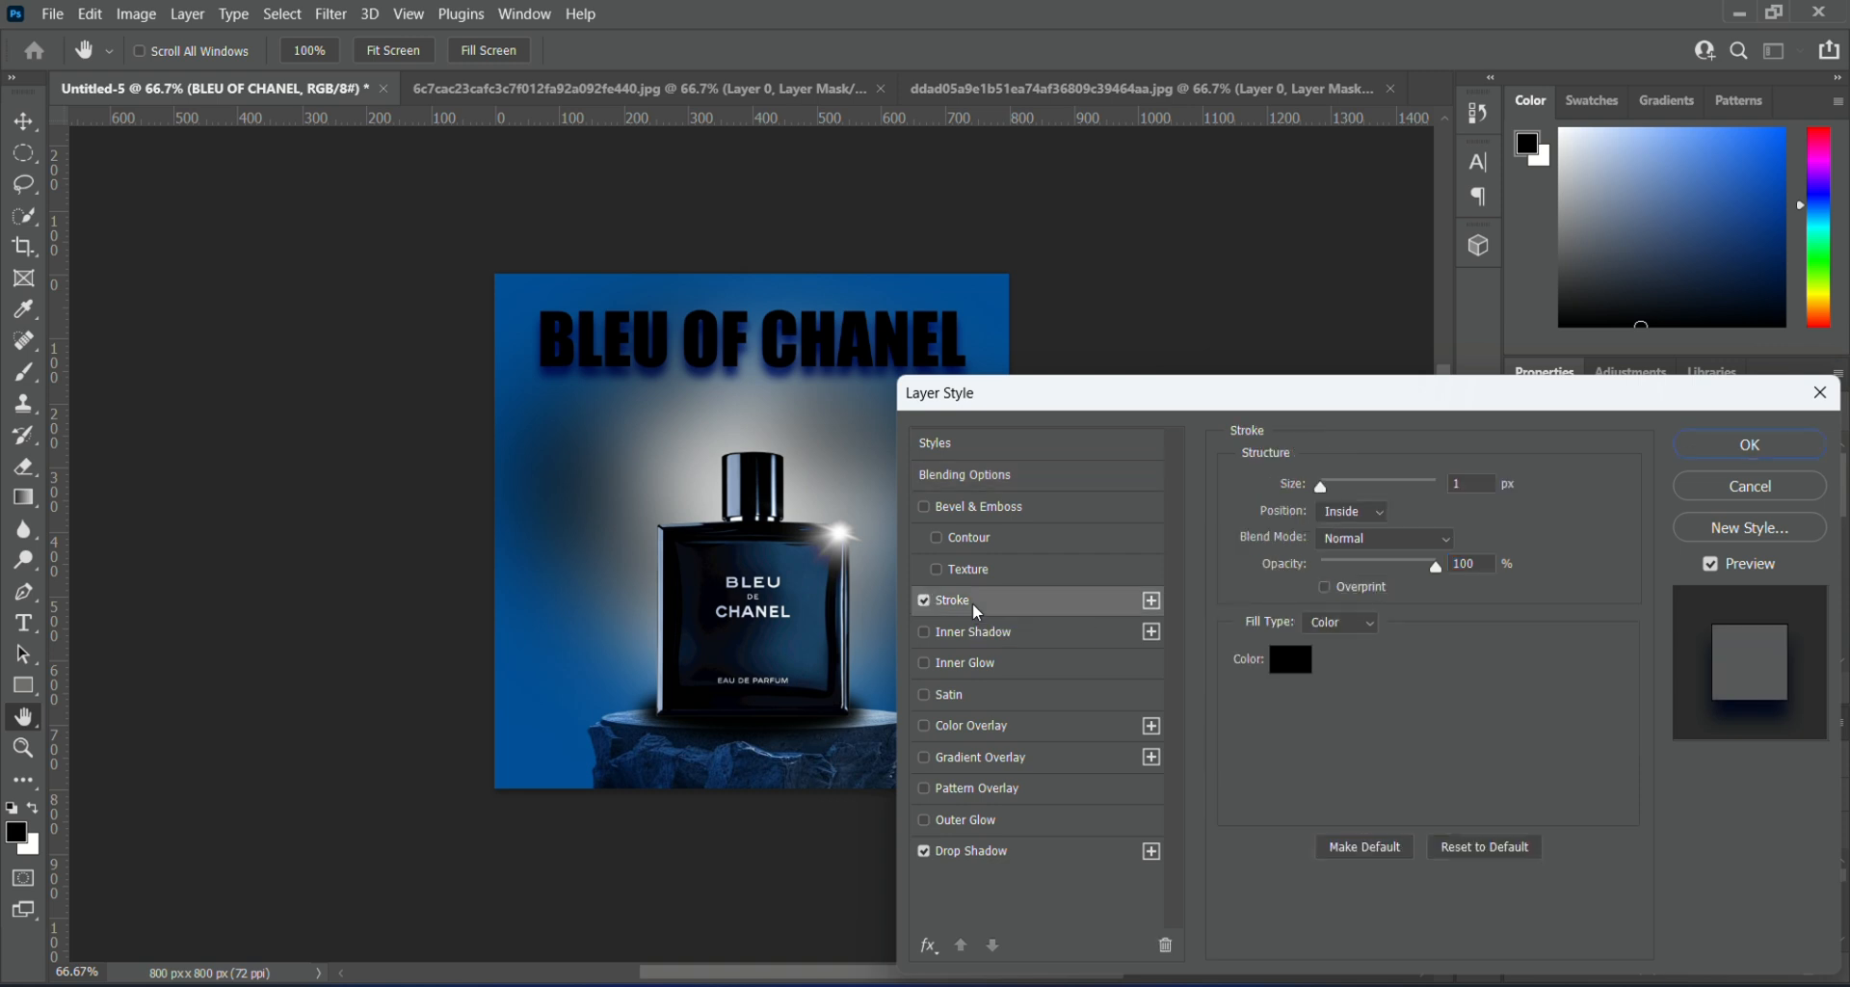
left_click(1301, 665)
left_click(1344, 502)
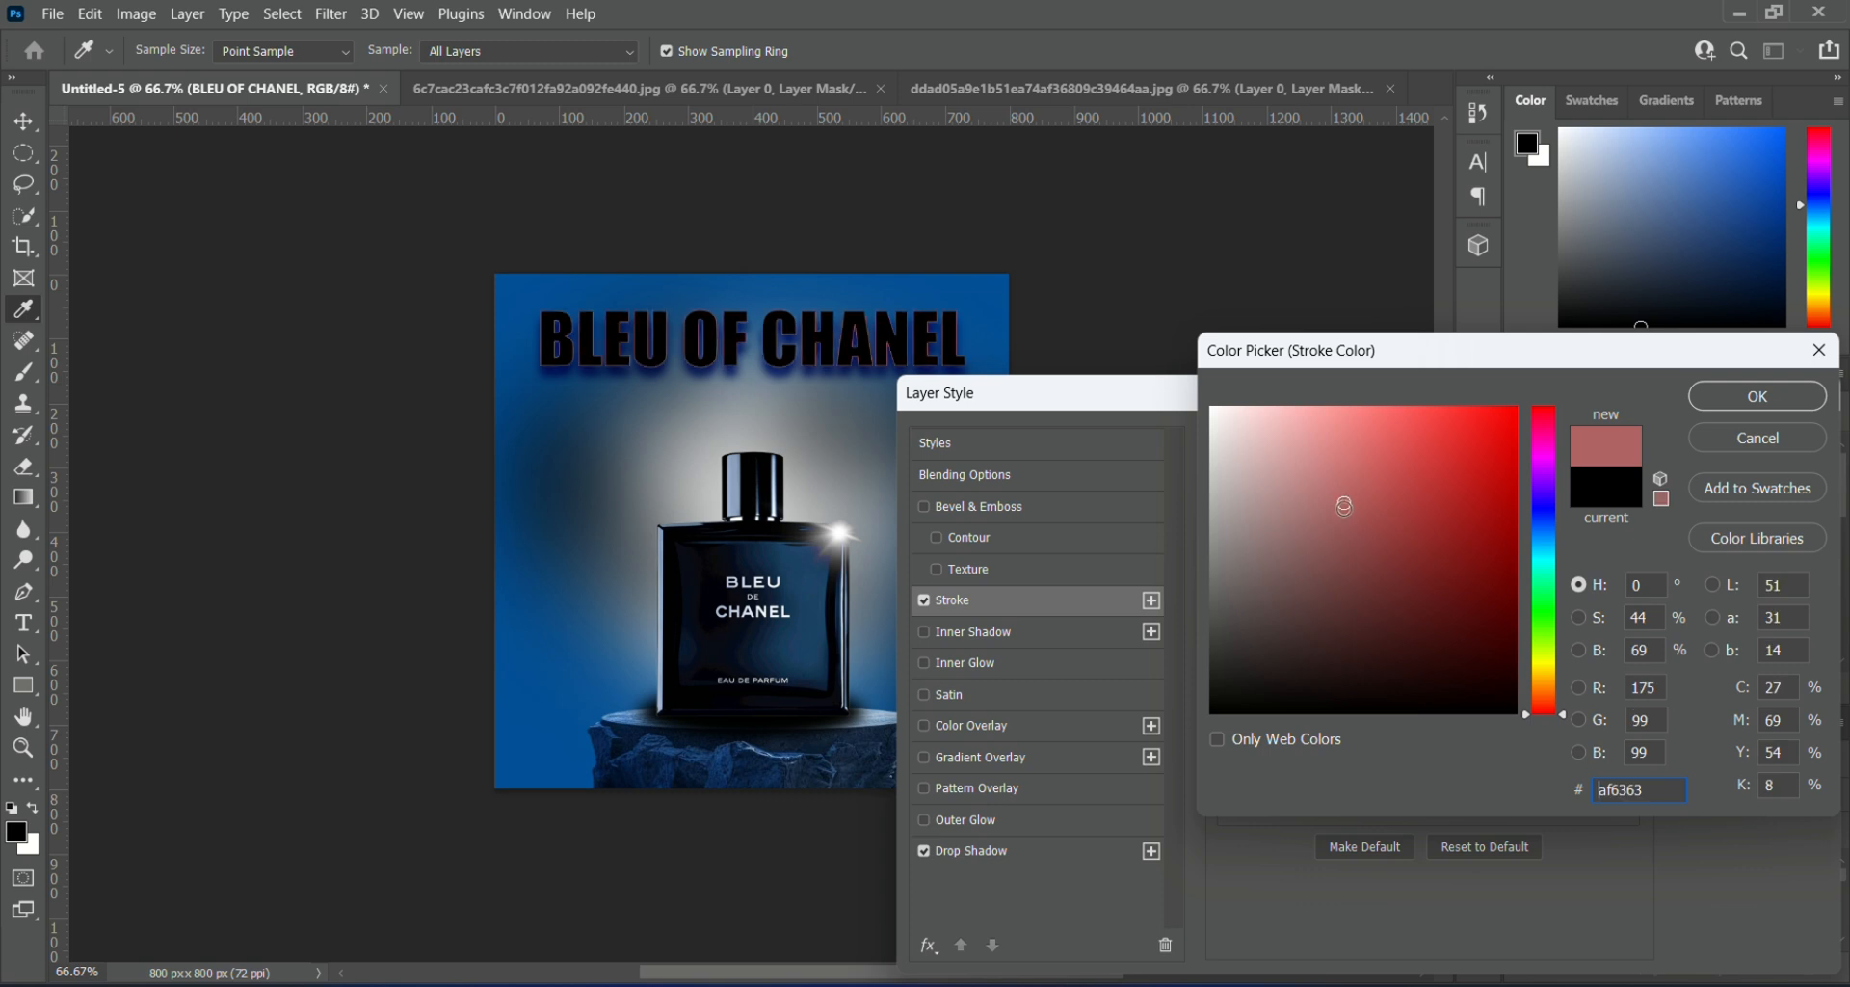
left_click(1212, 410)
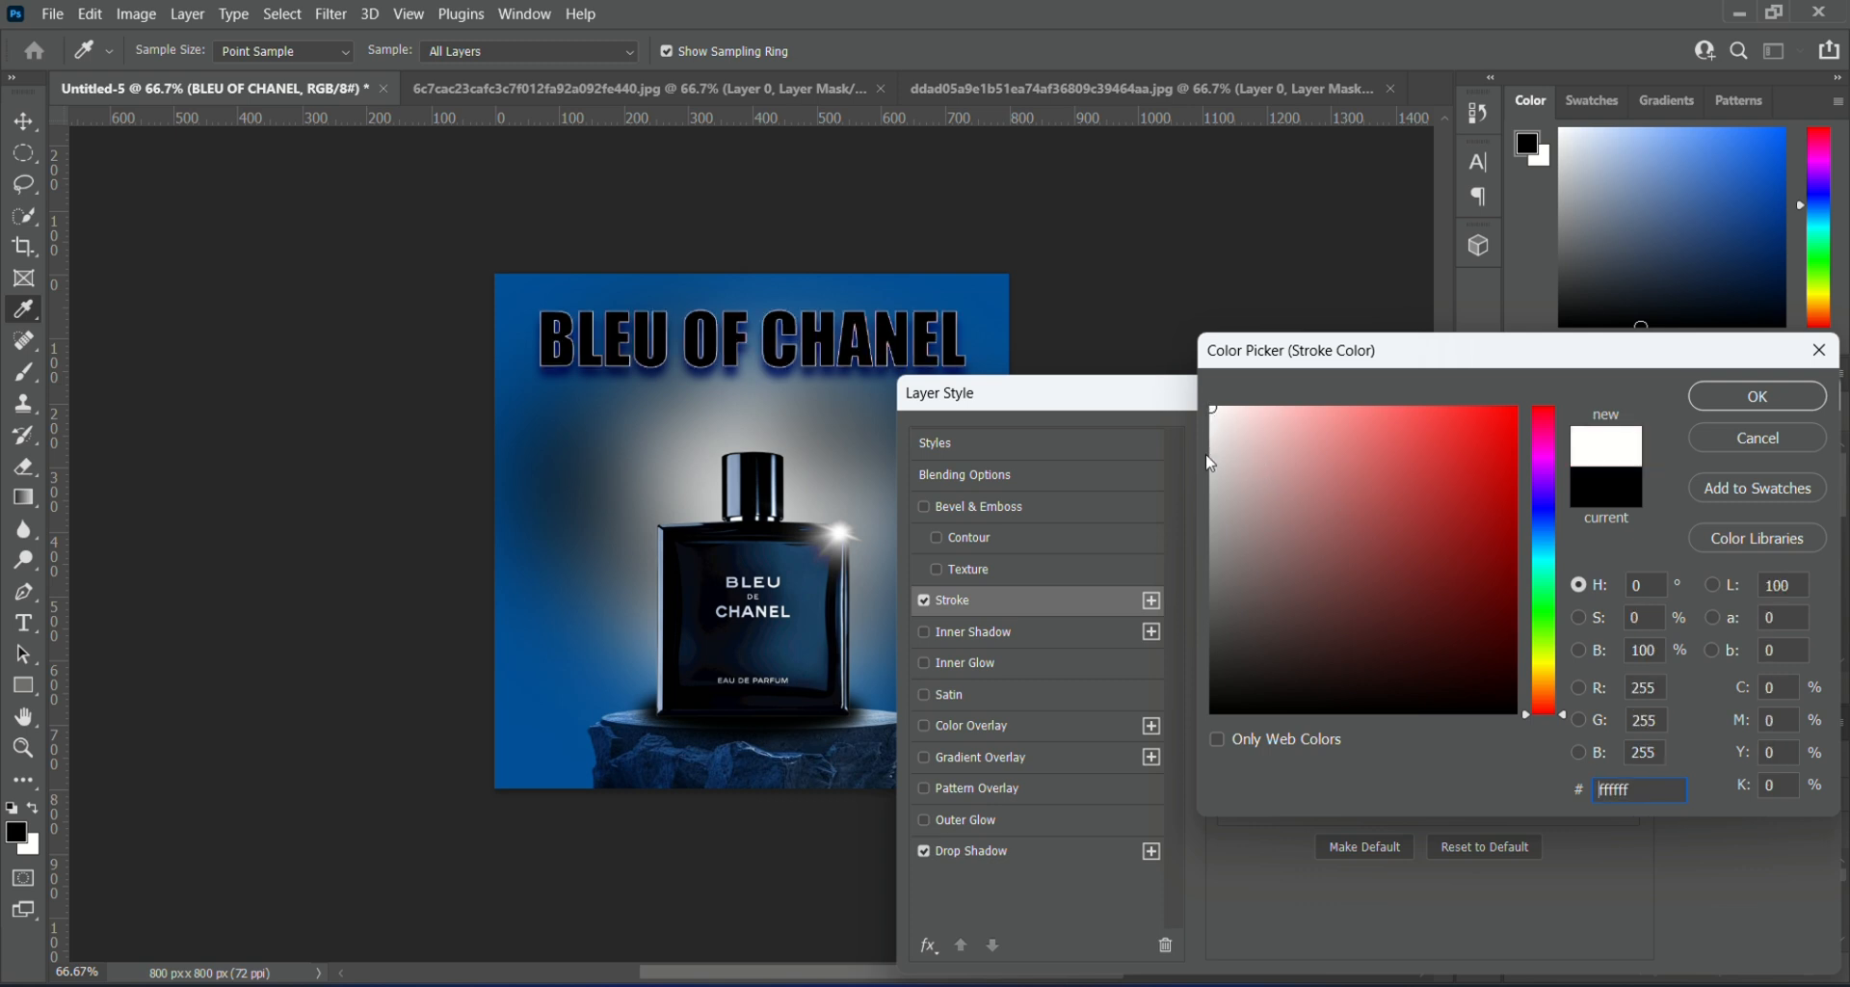
left_click(1774, 397)
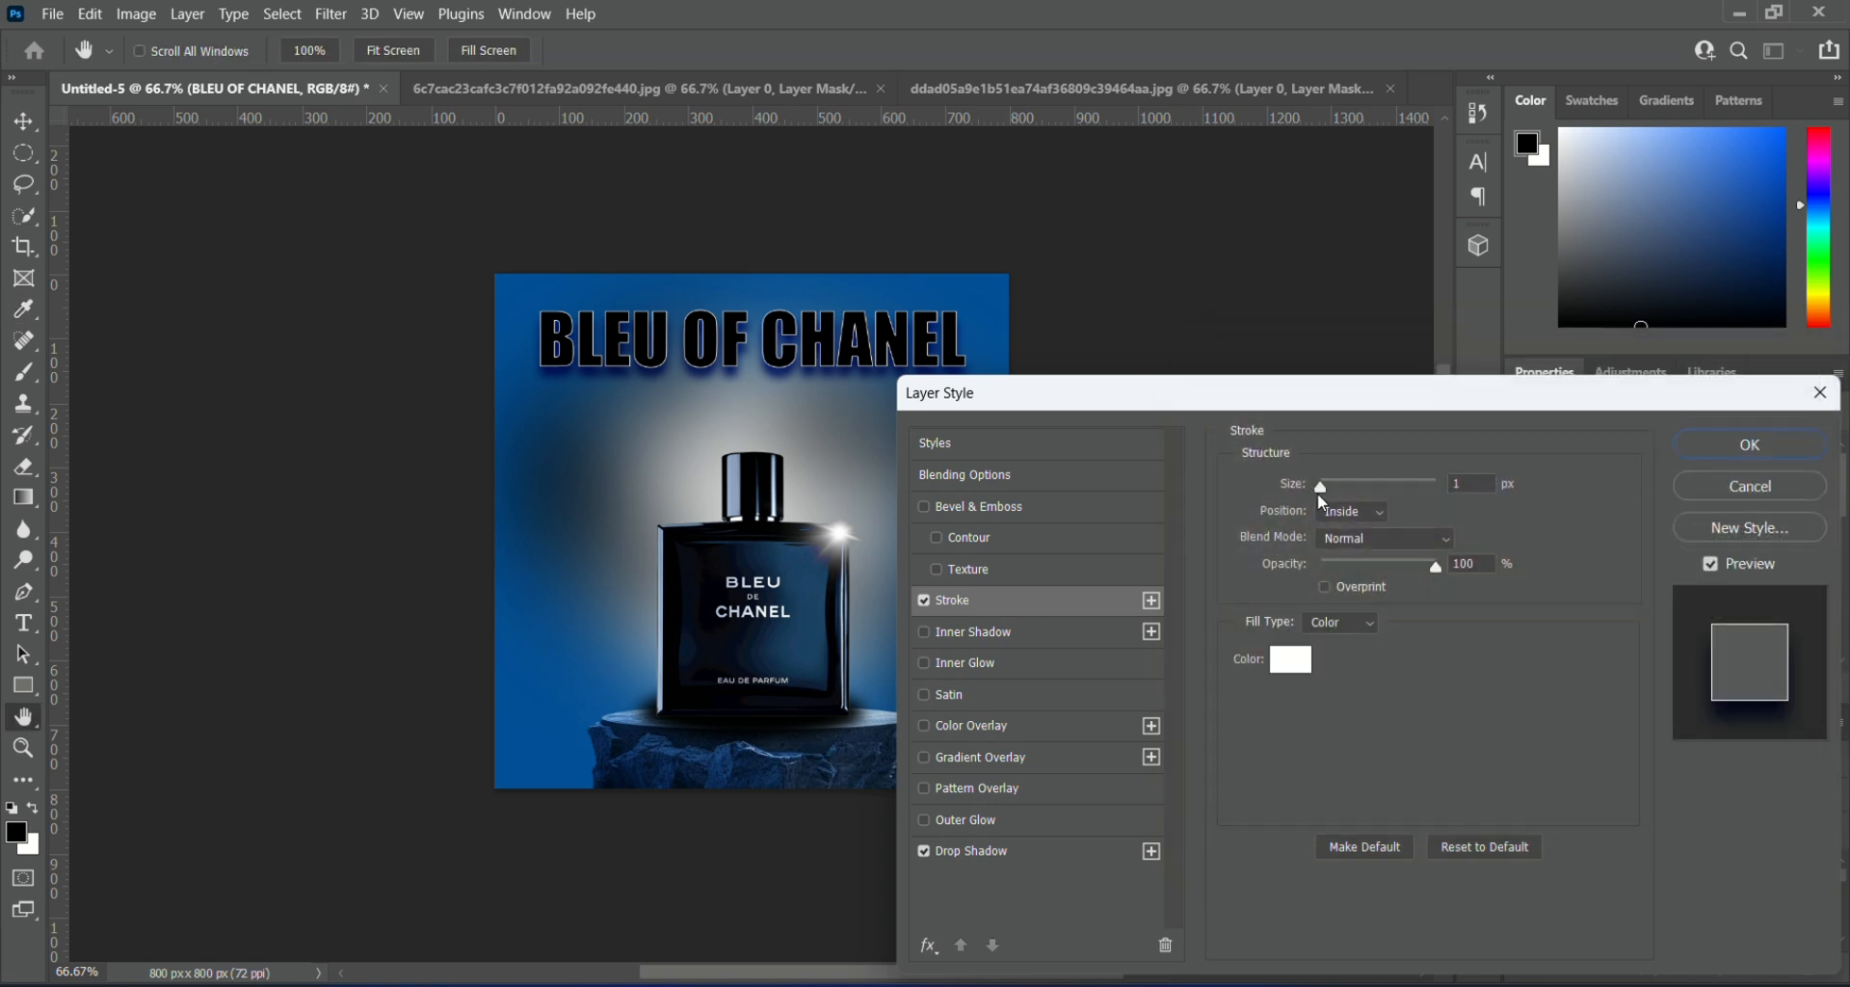
- Set the heading stroke's size to 2 px at 100% opacity and apply the layer style
left_click_drag(1316, 493, 1324, 487)
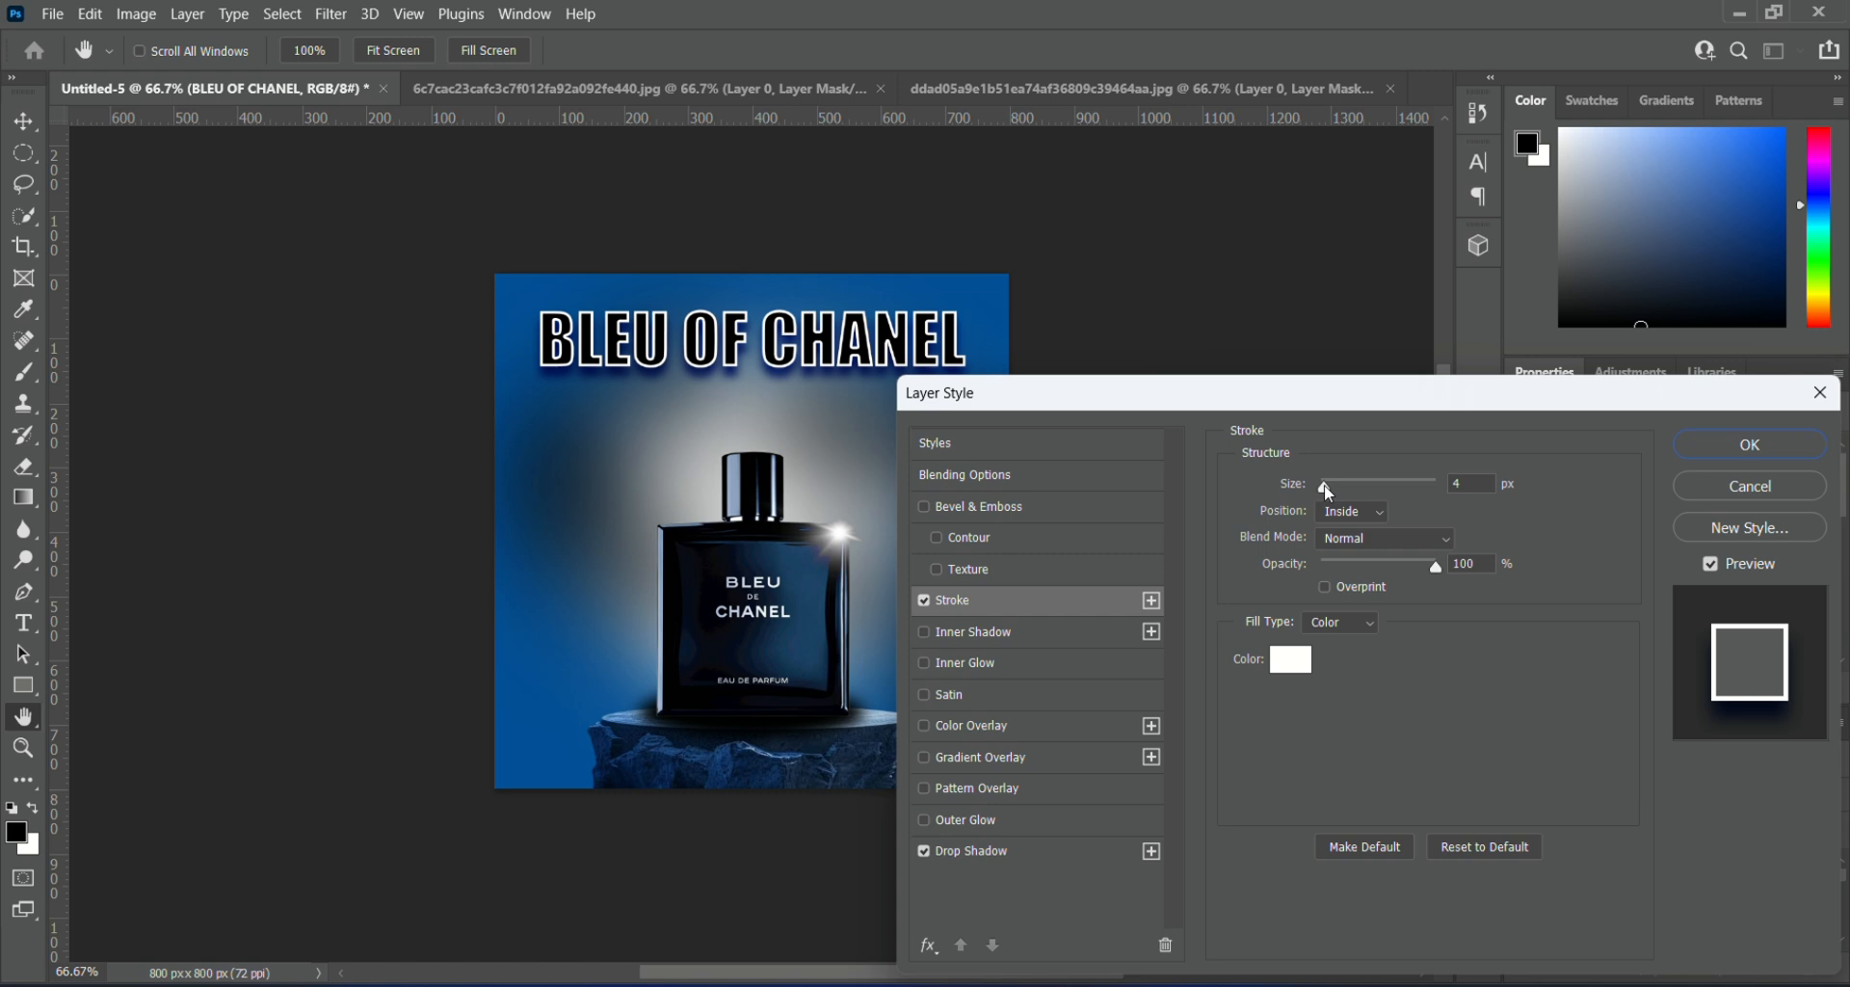
left_click_drag(1324, 484, 1323, 484)
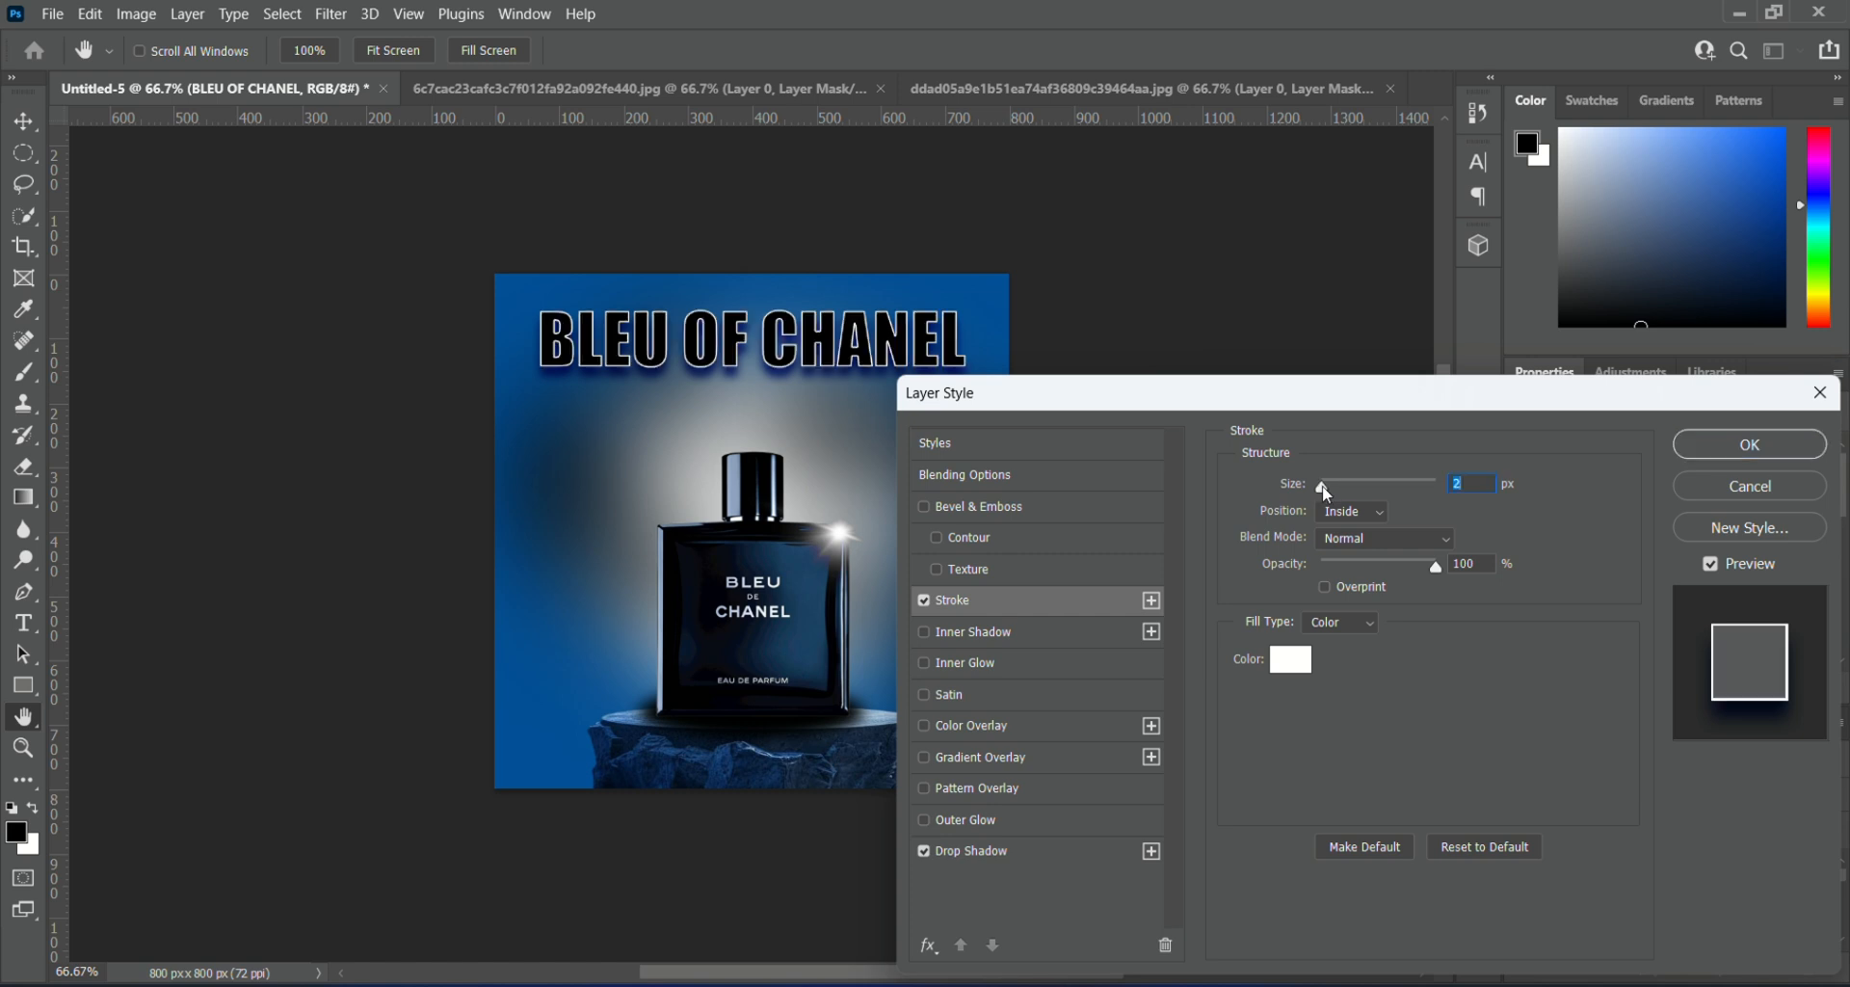
mouse_move(1438, 575)
left_mouse_down()
mouse_move(1409, 571)
mouse_move(1438, 567)
left_mouse_up()
left_click(1699, 447)
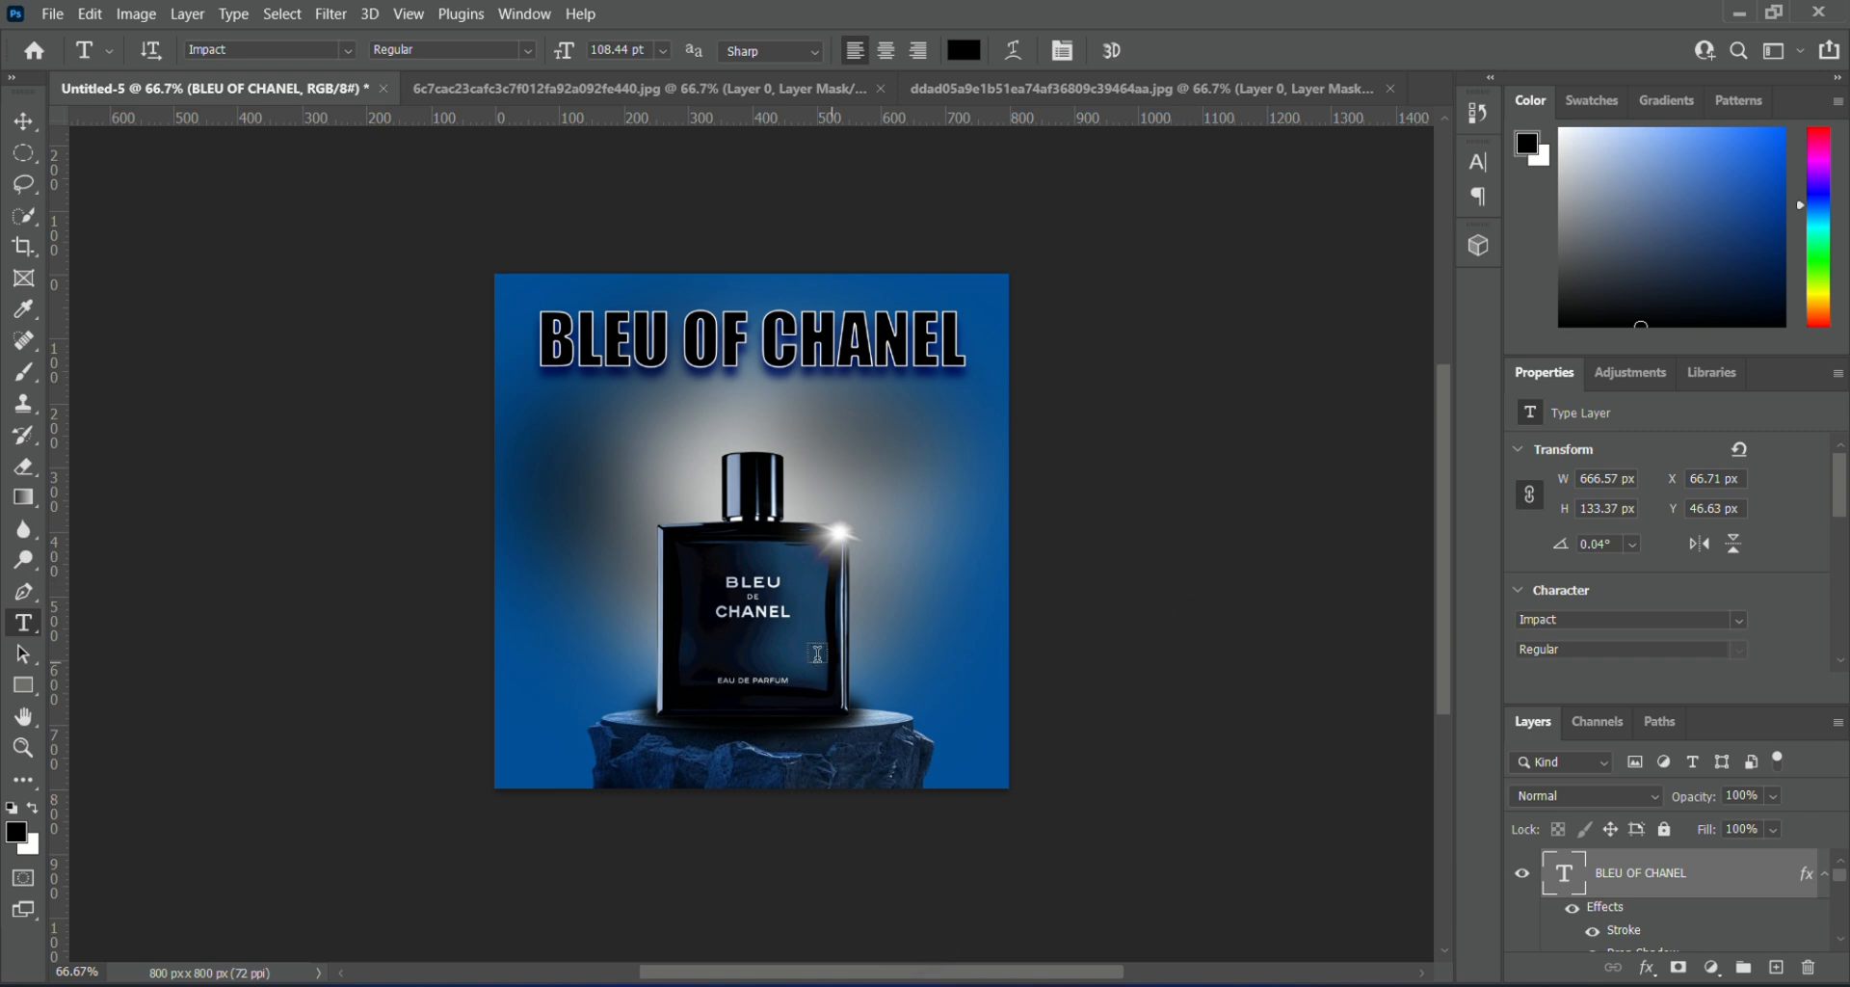
- Select the light flare on Layer 4, start a free transform on it and reduce its fill to 77%
scroll(1581, 877, "down", 3)
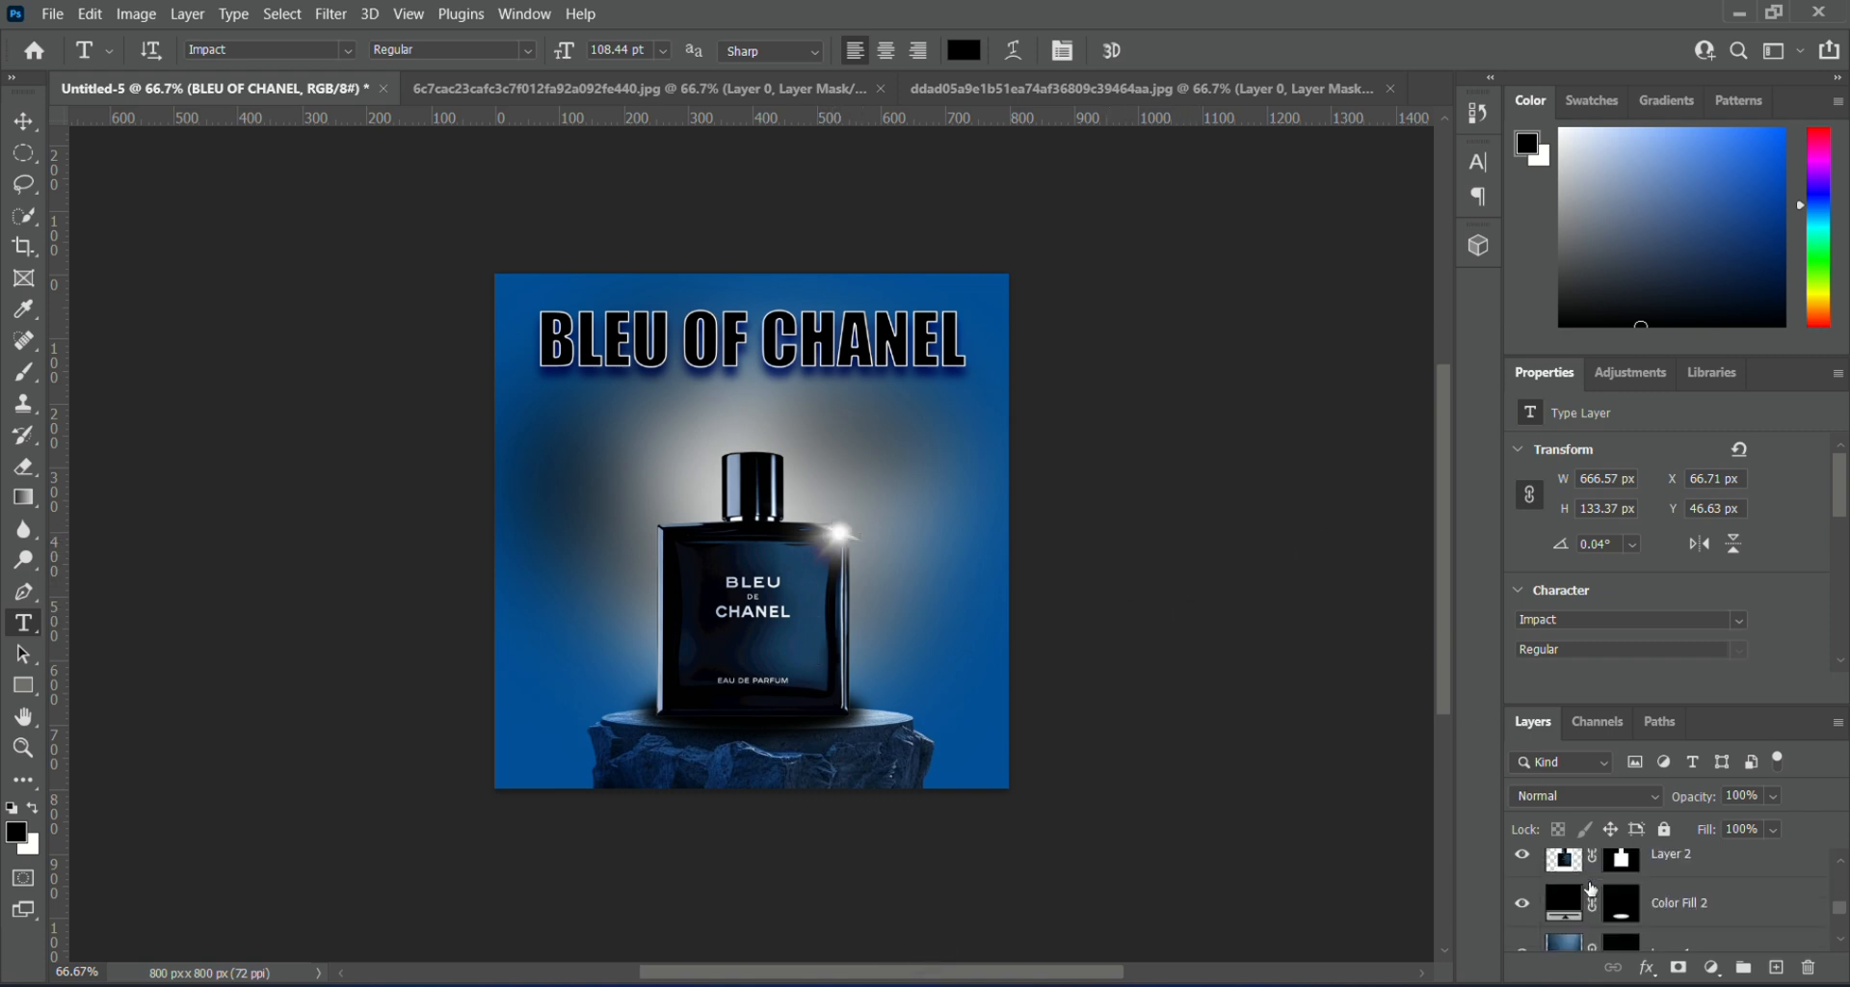
scroll(1669, 904, "down", 1)
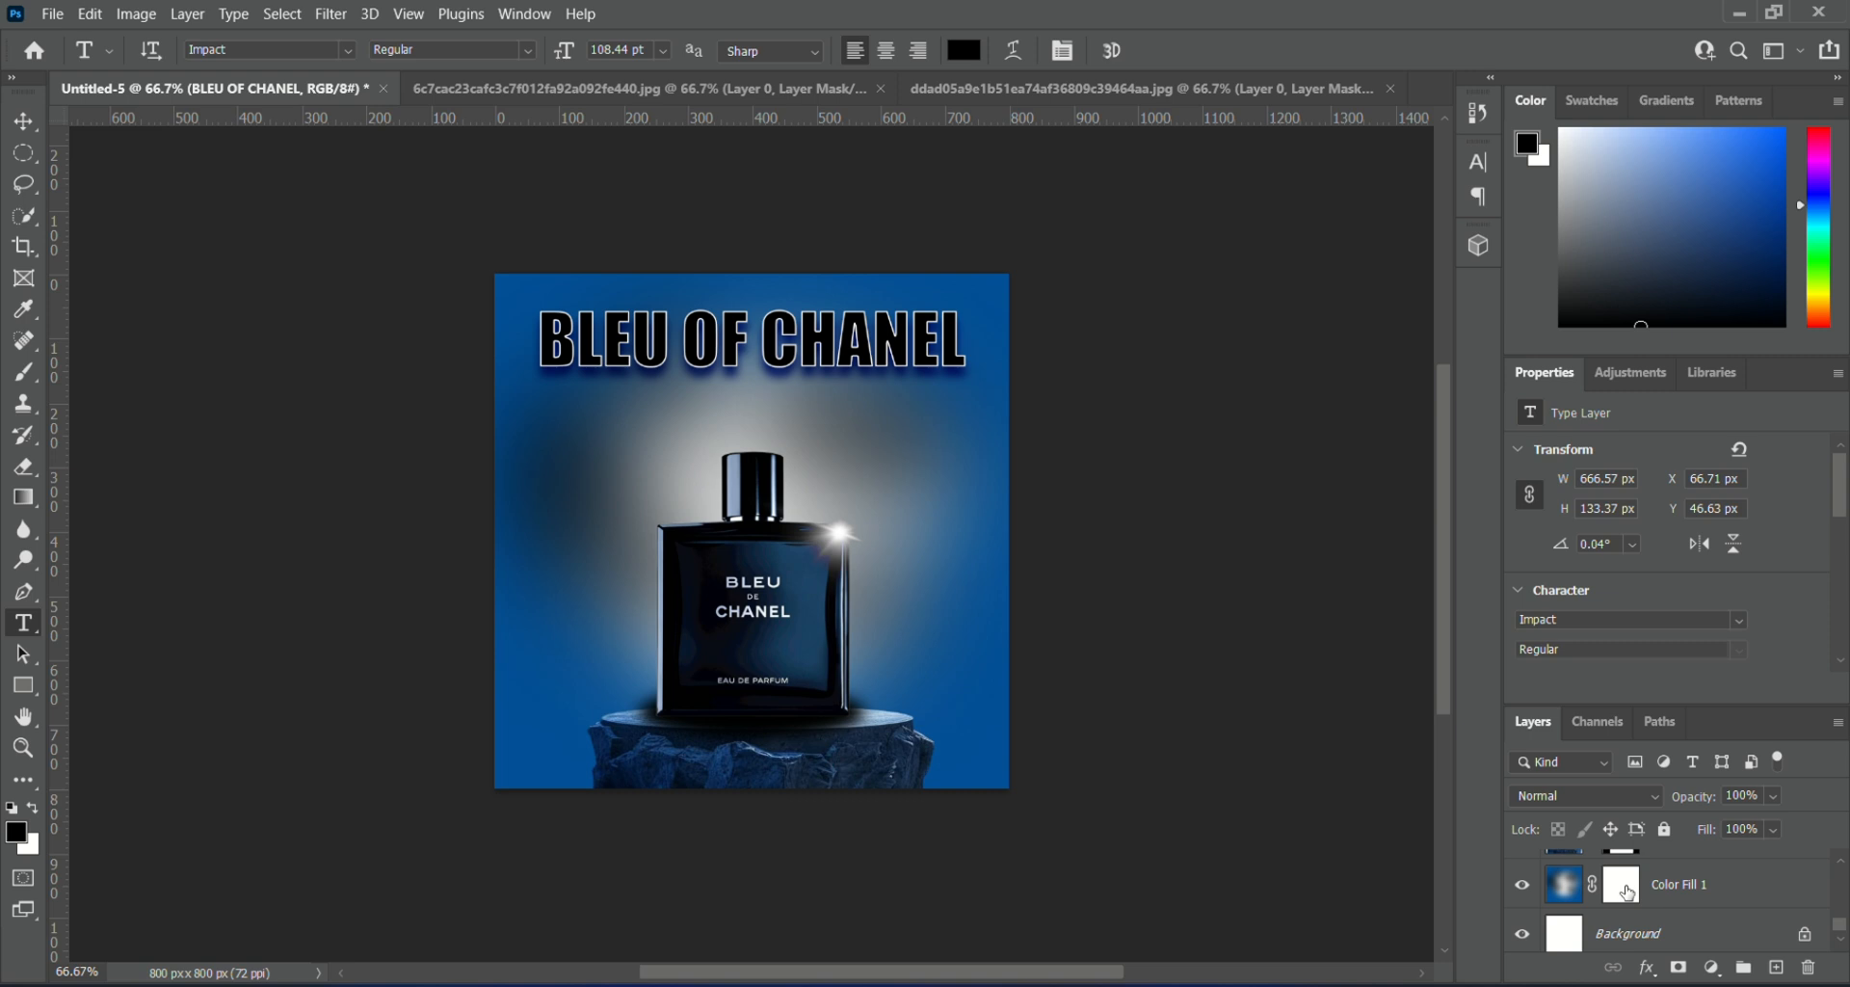
scroll(1627, 895, "up", 1)
scroll(1627, 892, "down", 1)
scroll(1627, 893, "up", 2)
scroll(1624, 892, "down", 2)
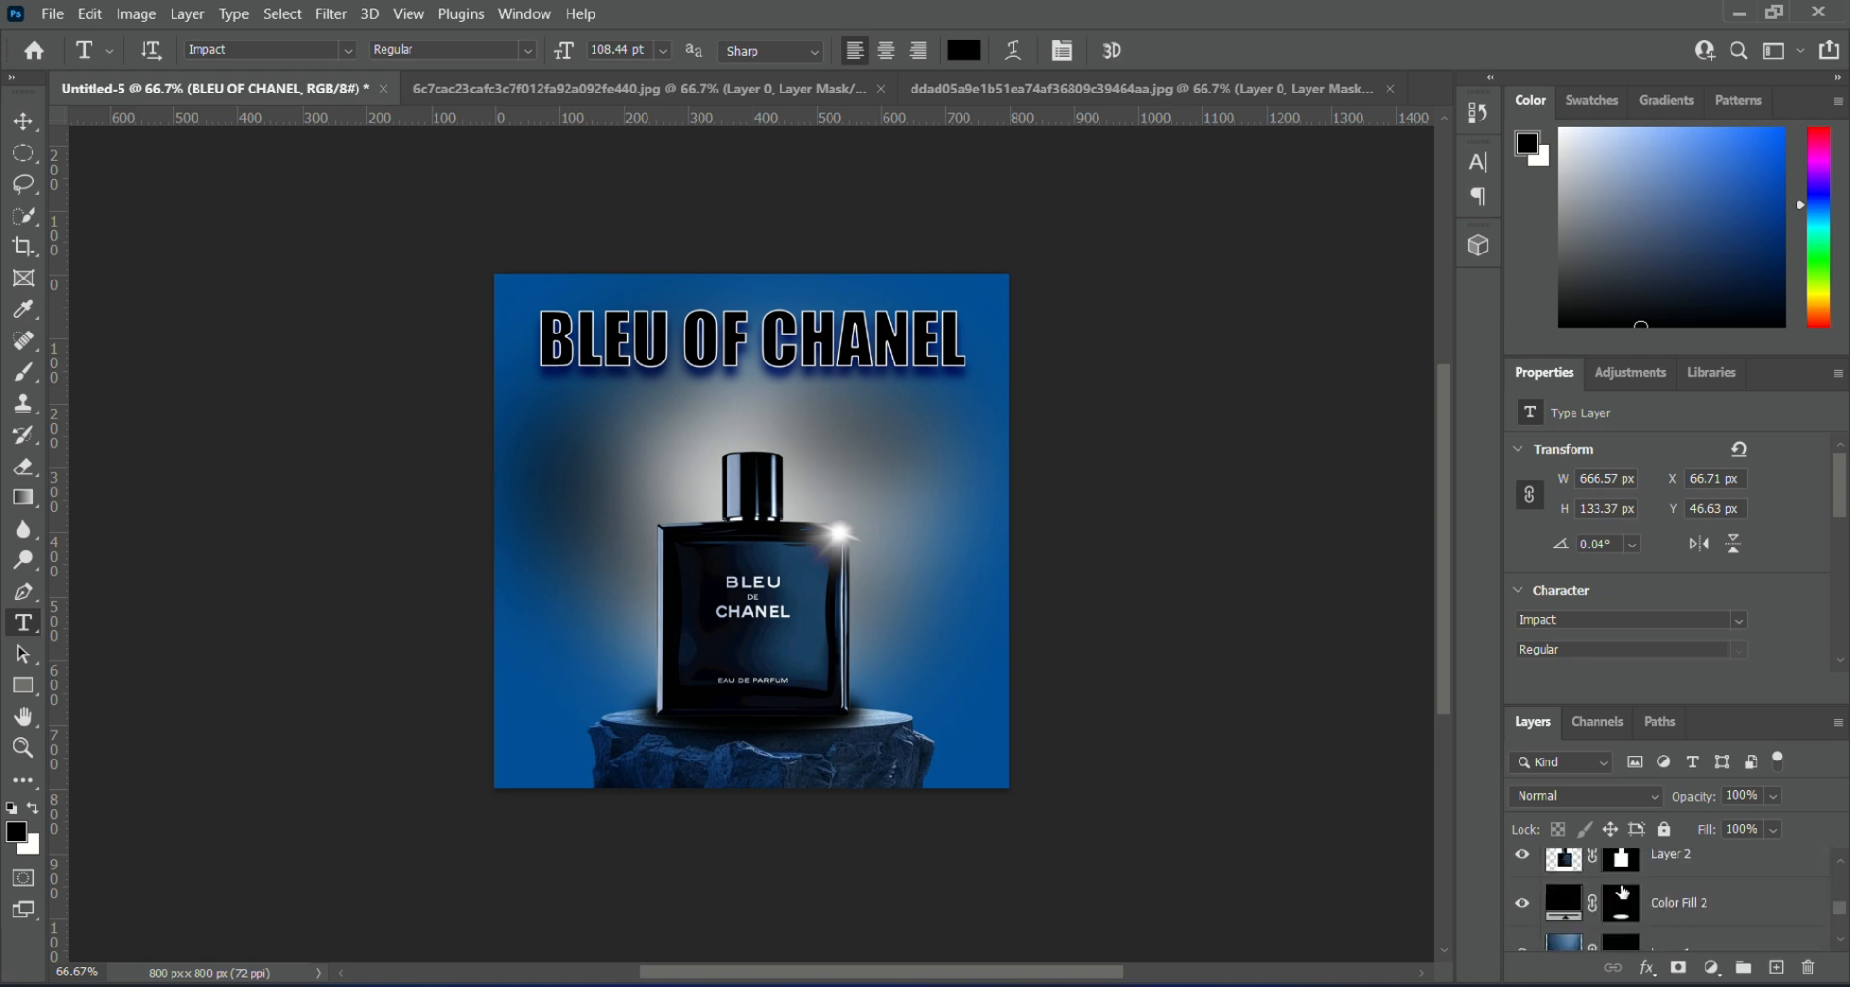
scroll(1622, 891, "down", 1)
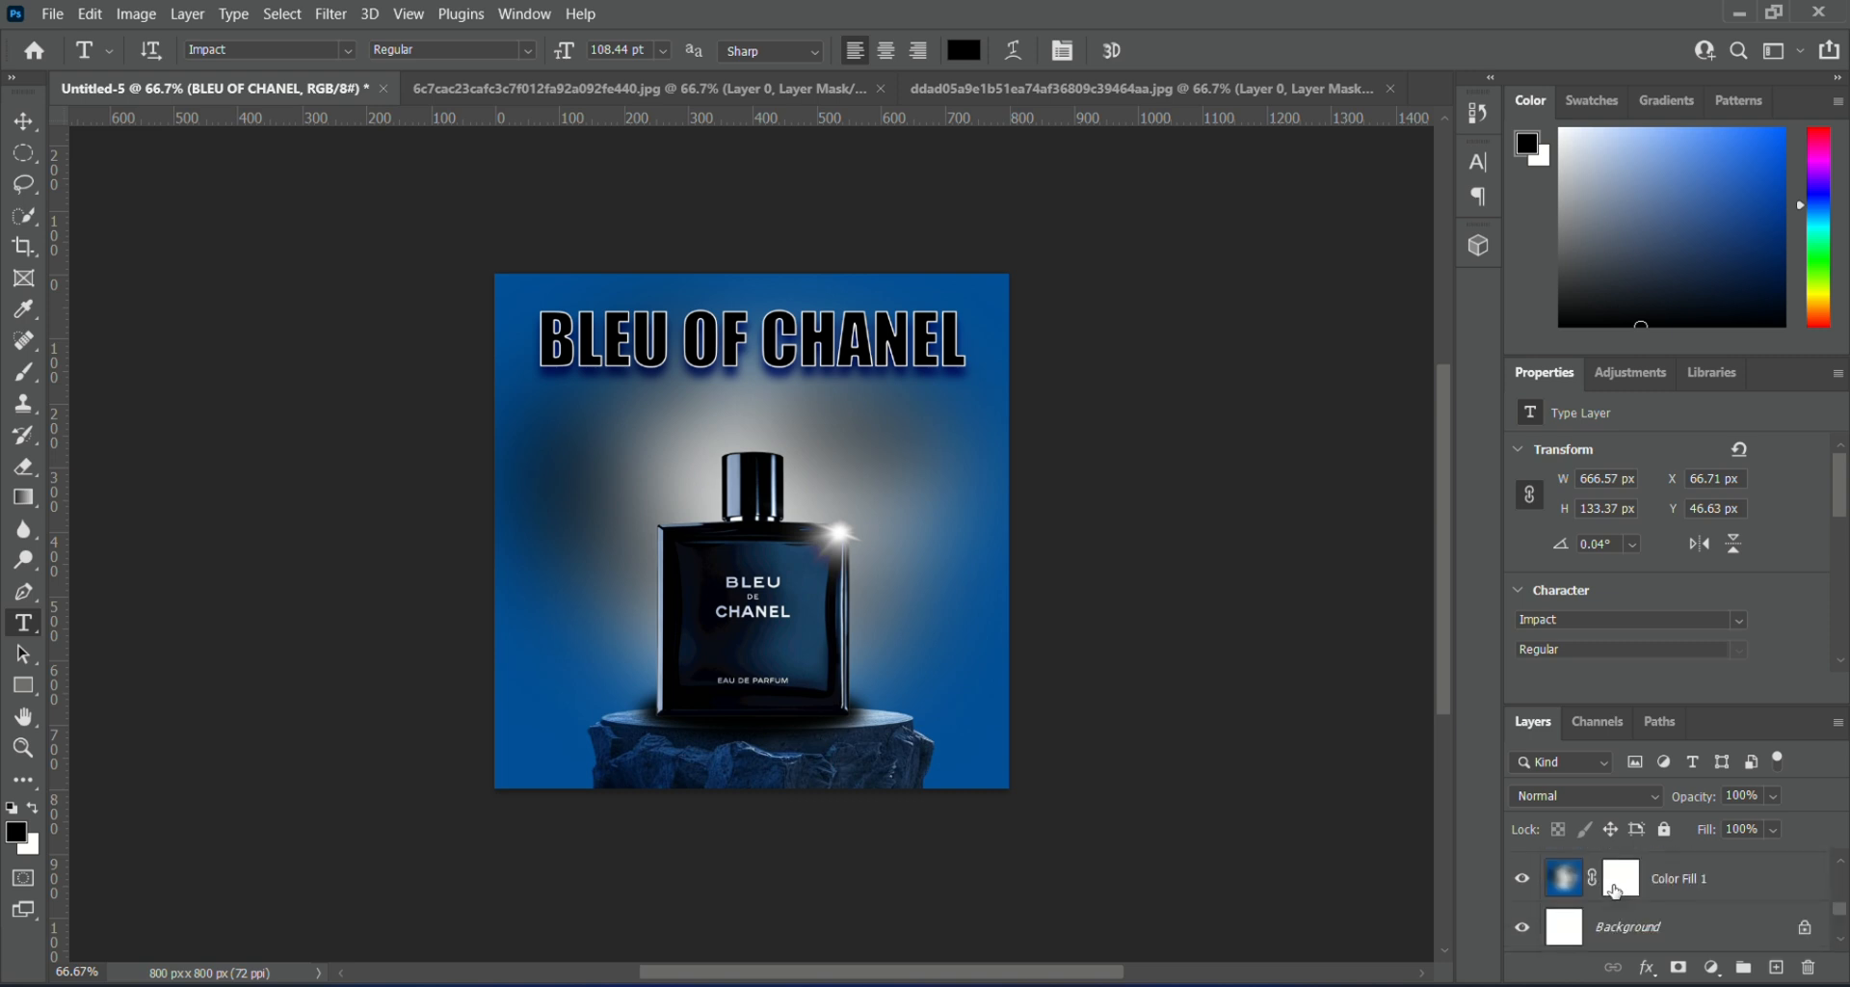
scroll(1616, 892, "up", 1)
scroll(1623, 915, "up", 2)
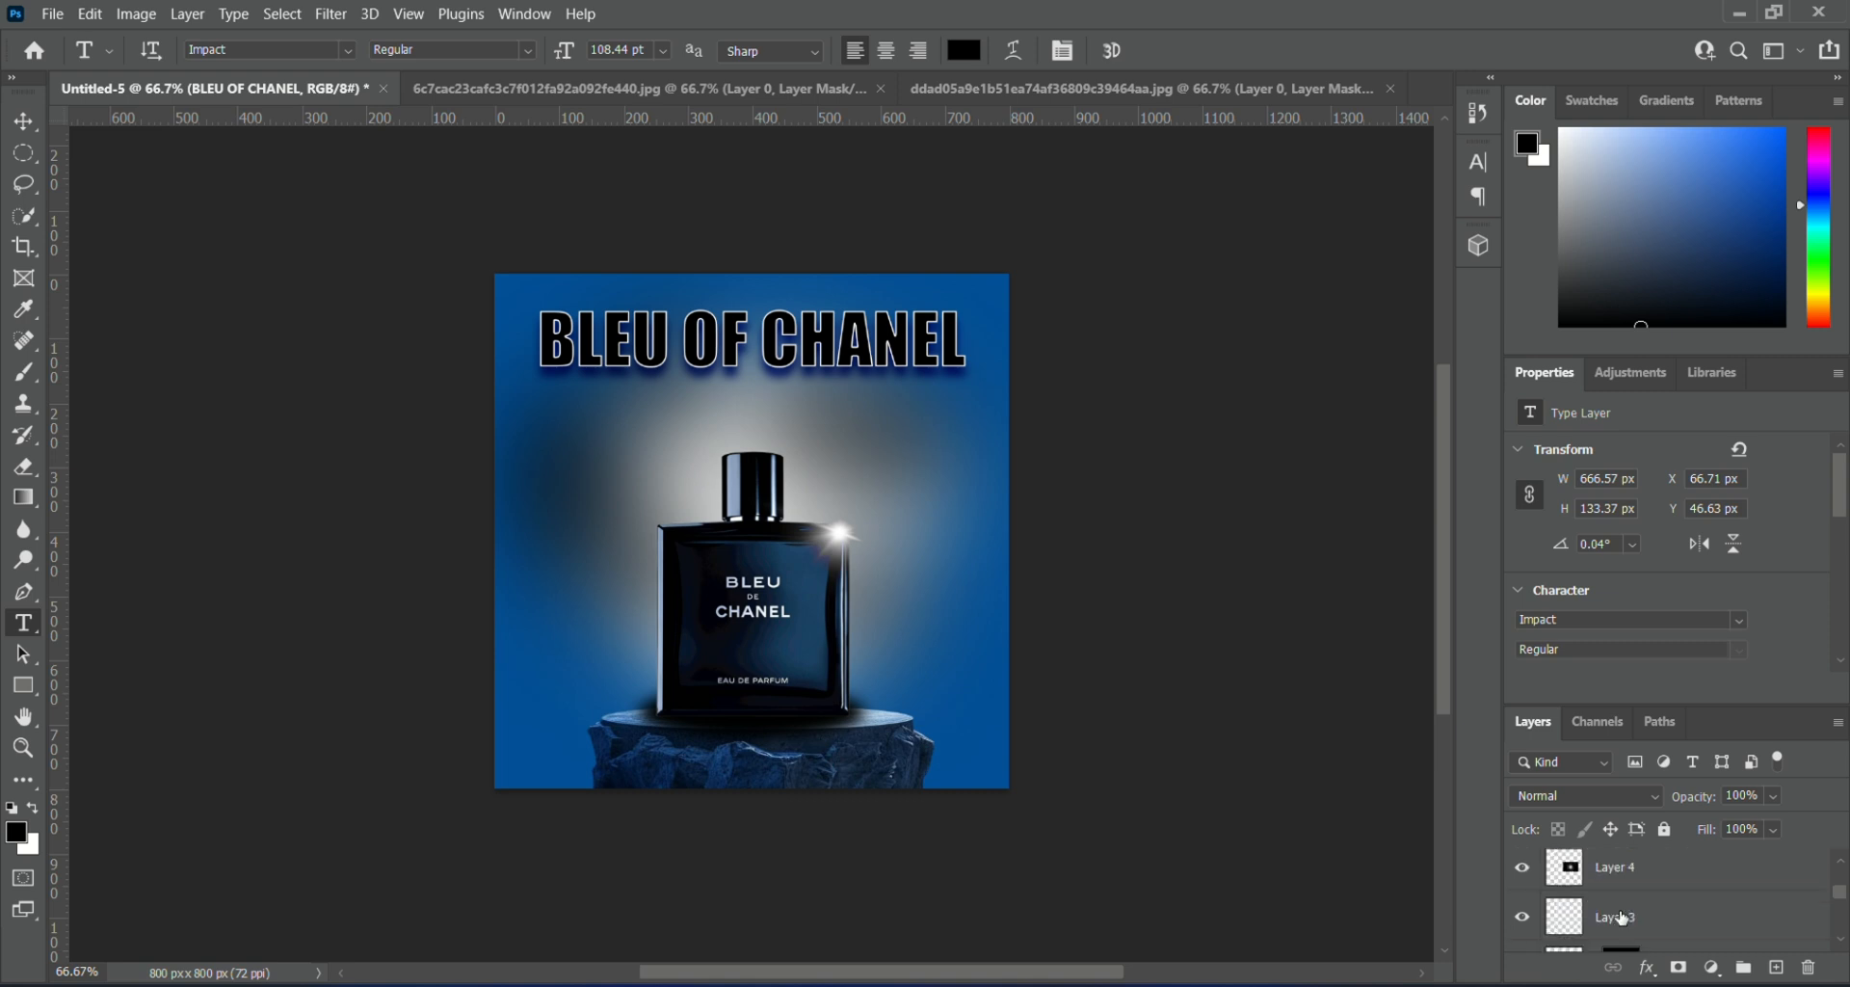
left_click(1571, 873)
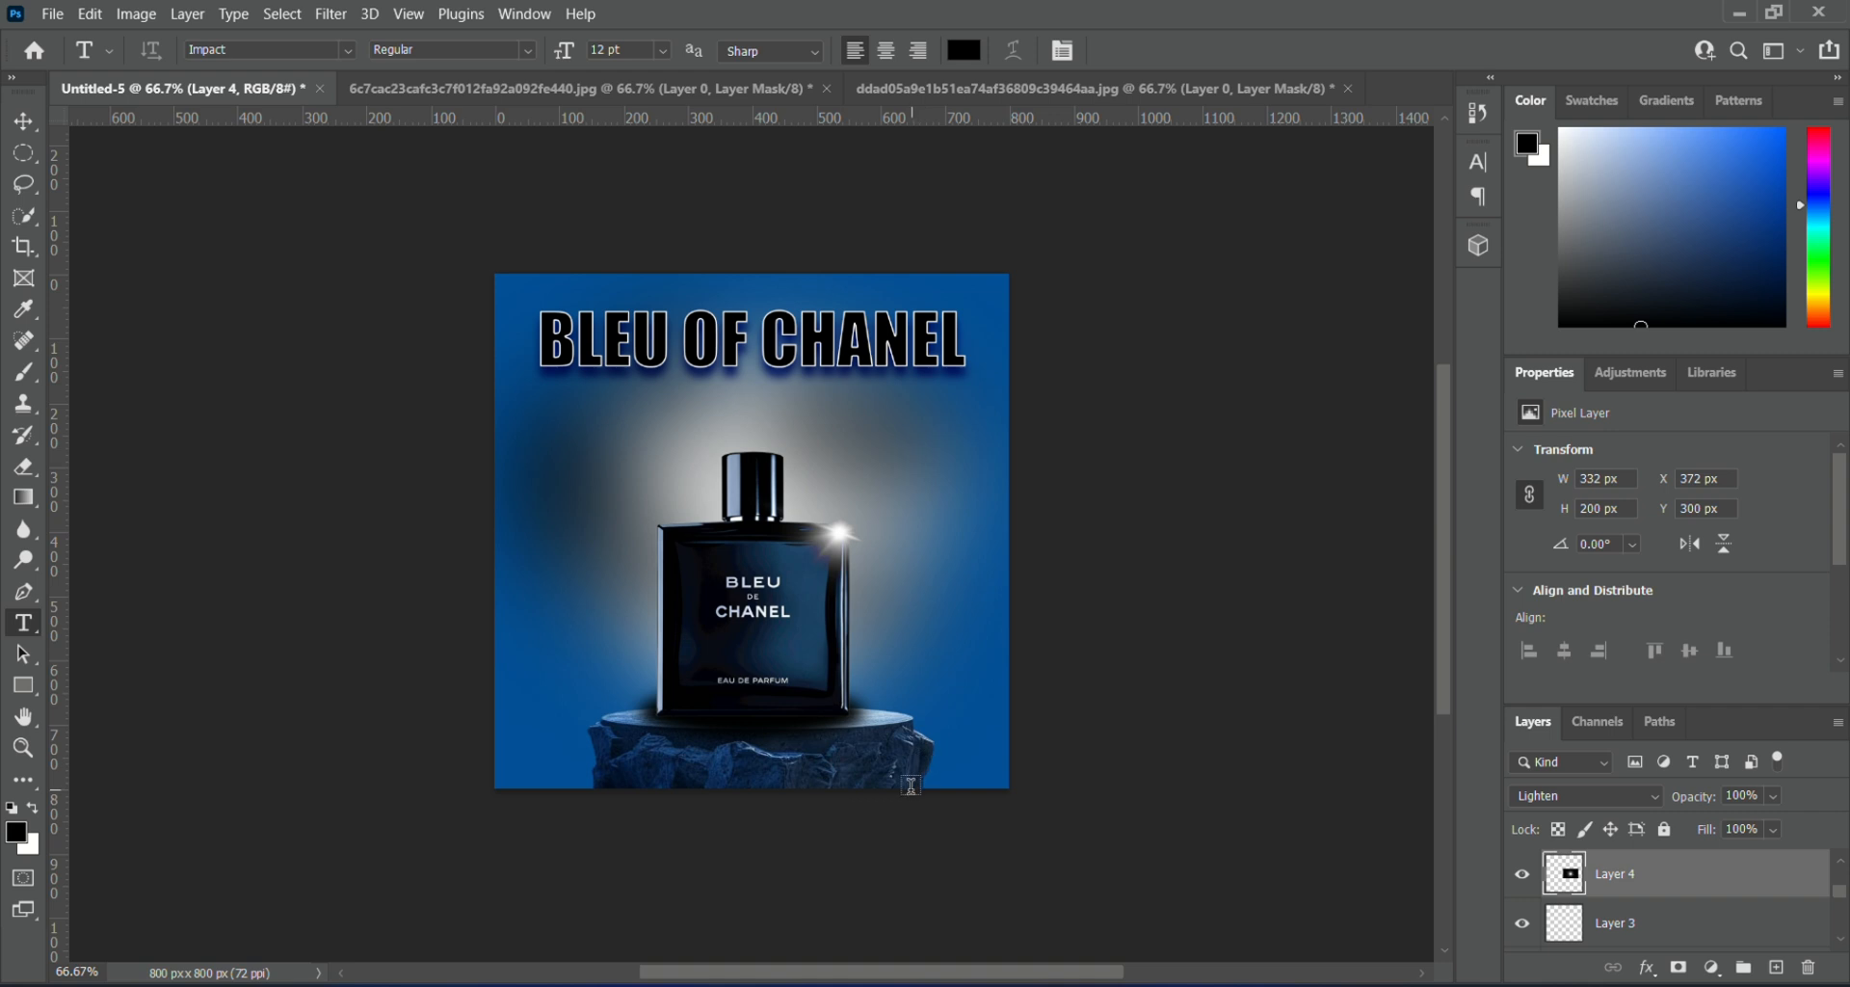
key("ctrl+t")
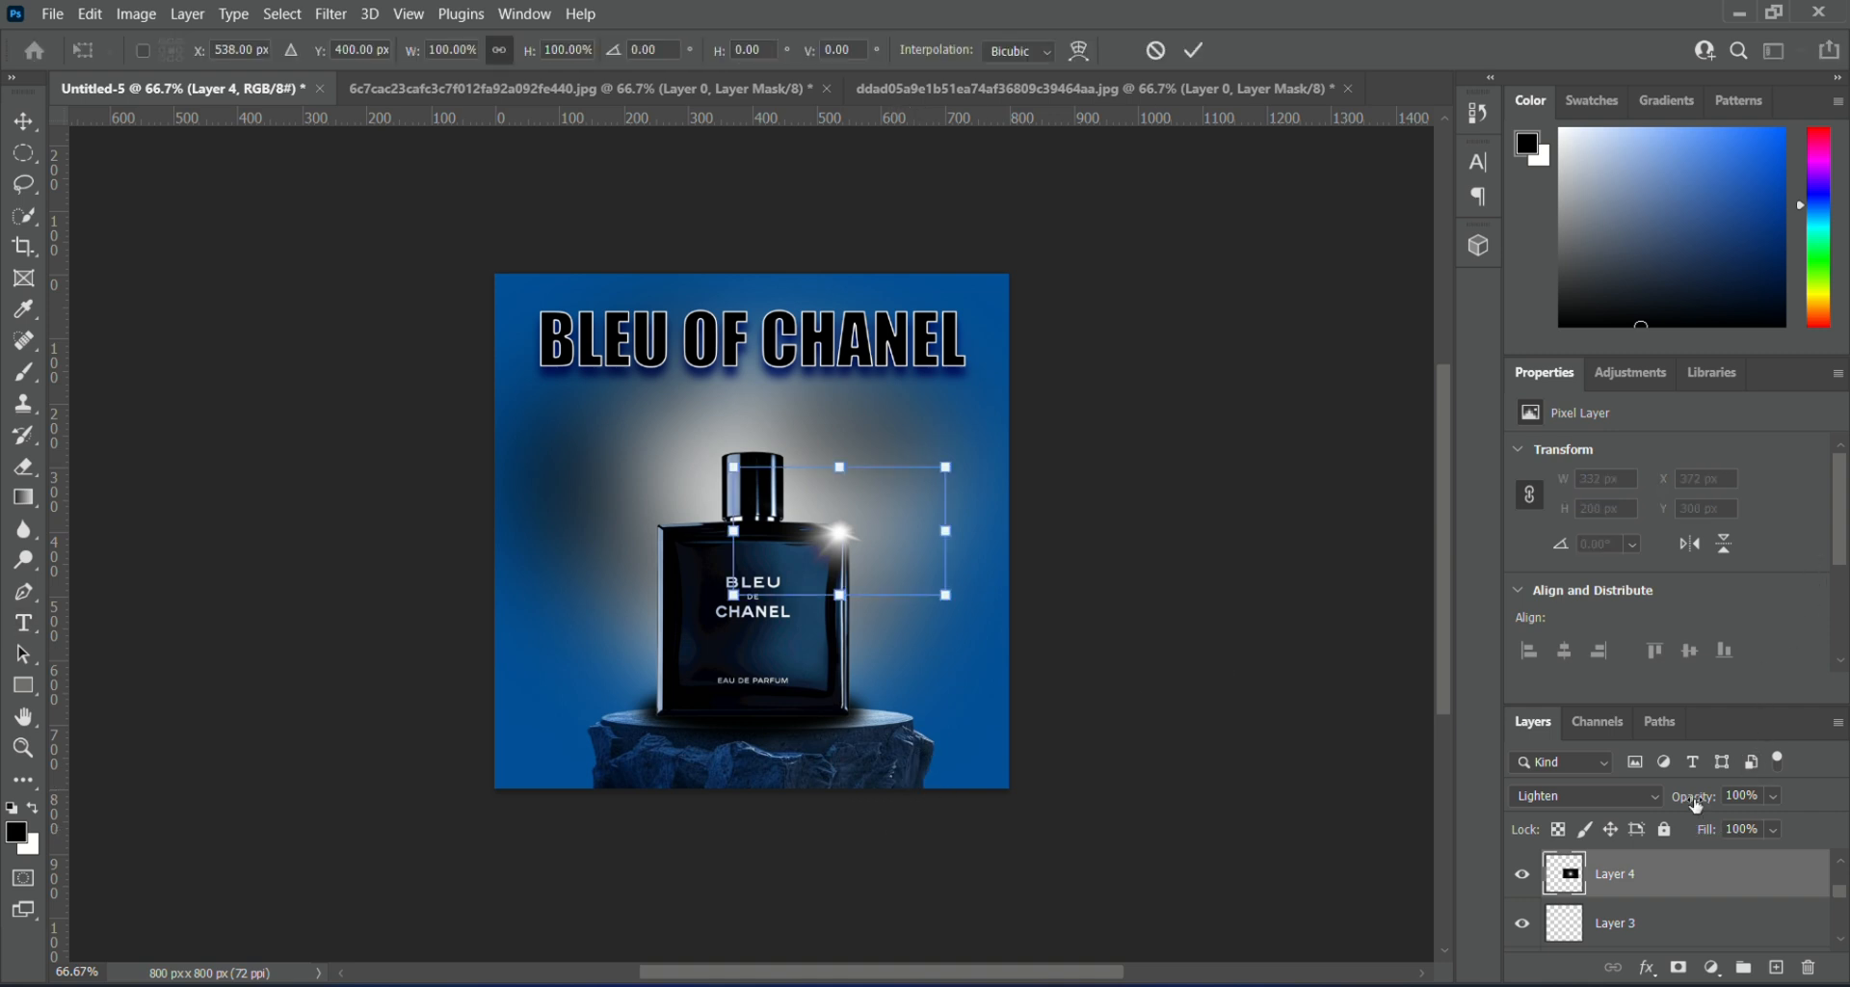
mouse_move(1703, 837)
left_mouse_down()
mouse_move(1682, 836)
mouse_move(1699, 833)
left_mouse_up()
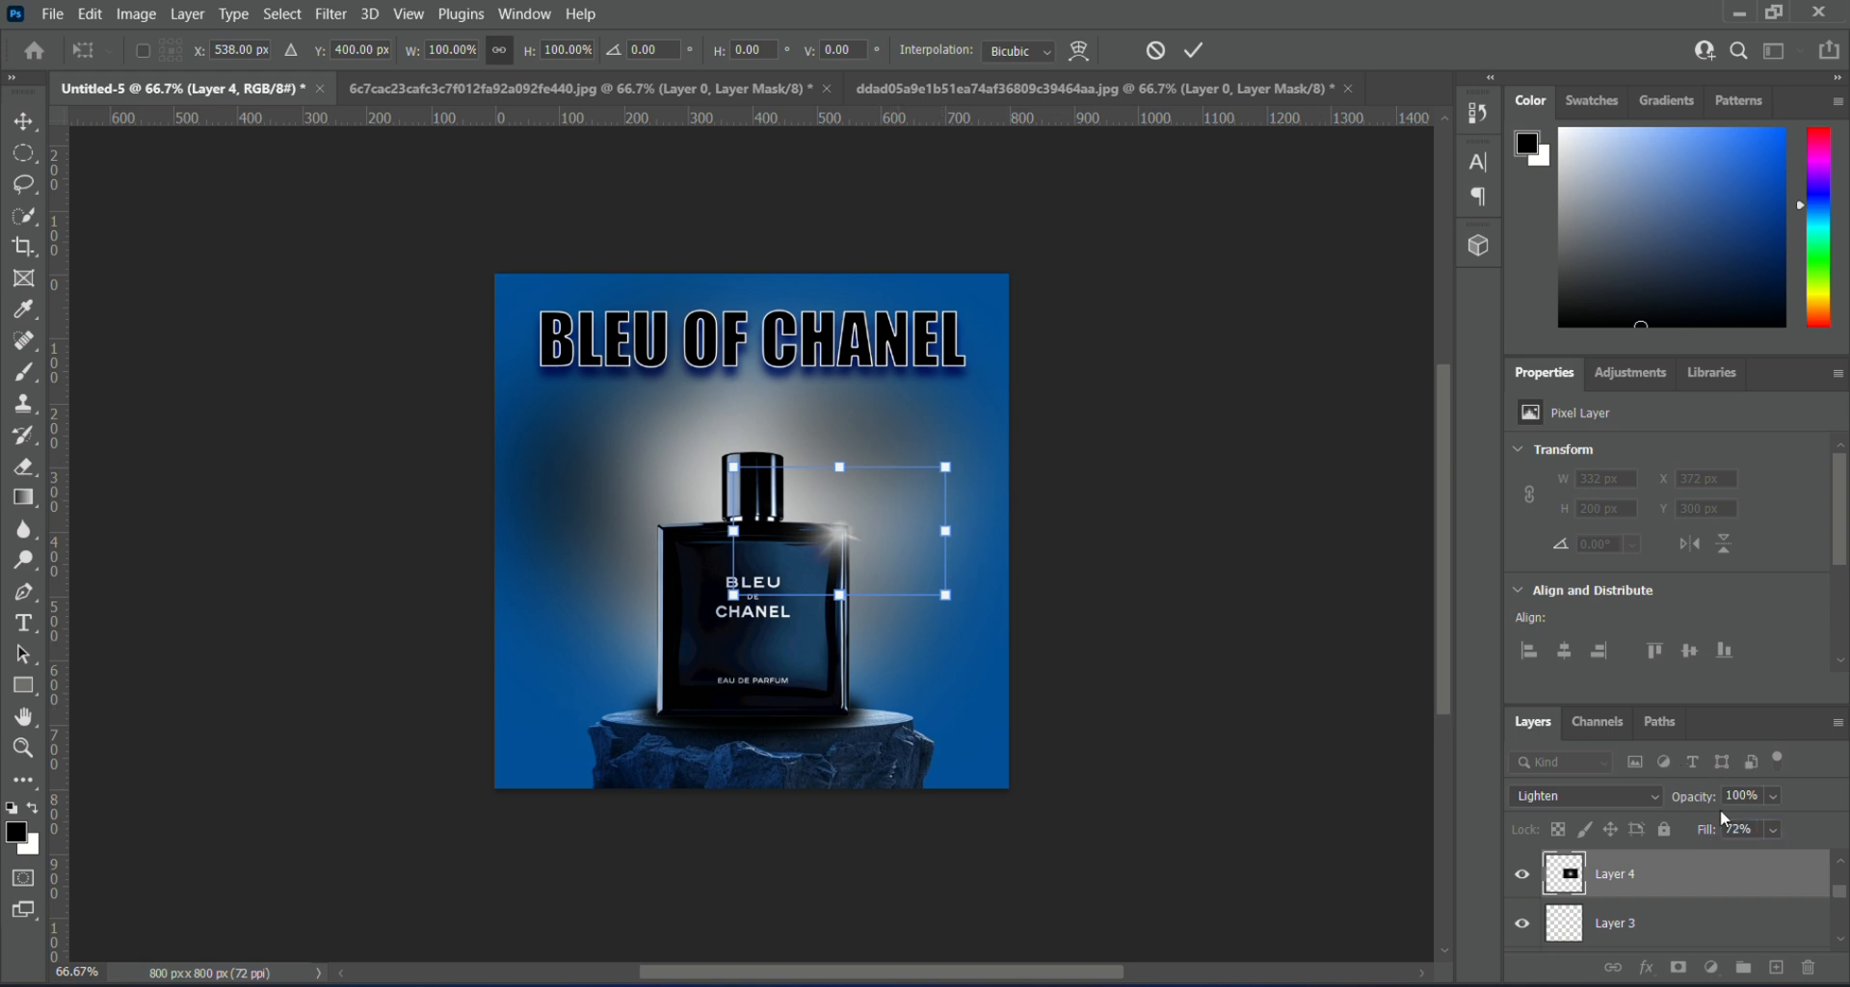
left_click_drag(1694, 801, 1717, 830)
- Scale the flare to about 103%, reposition it on the bottle's upper right corner and commit the transform
left_click_drag(733, 597, 728, 599)
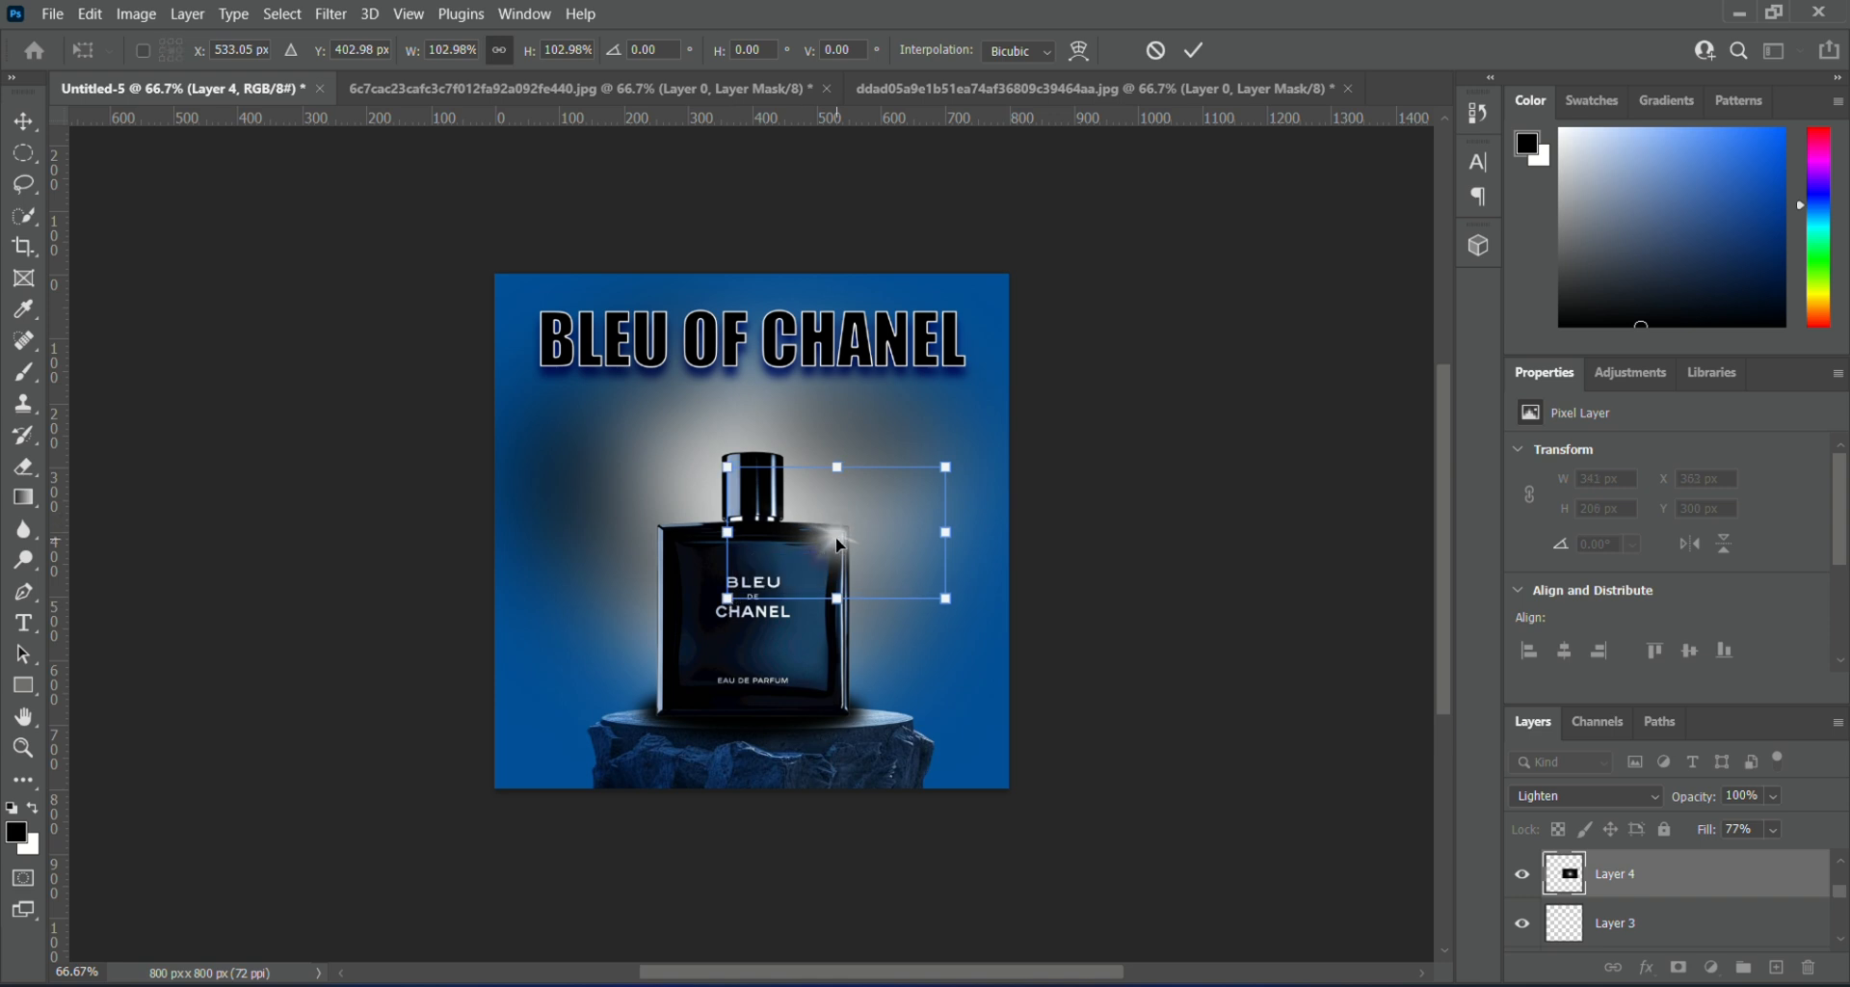
left_click_drag(843, 536, 848, 533)
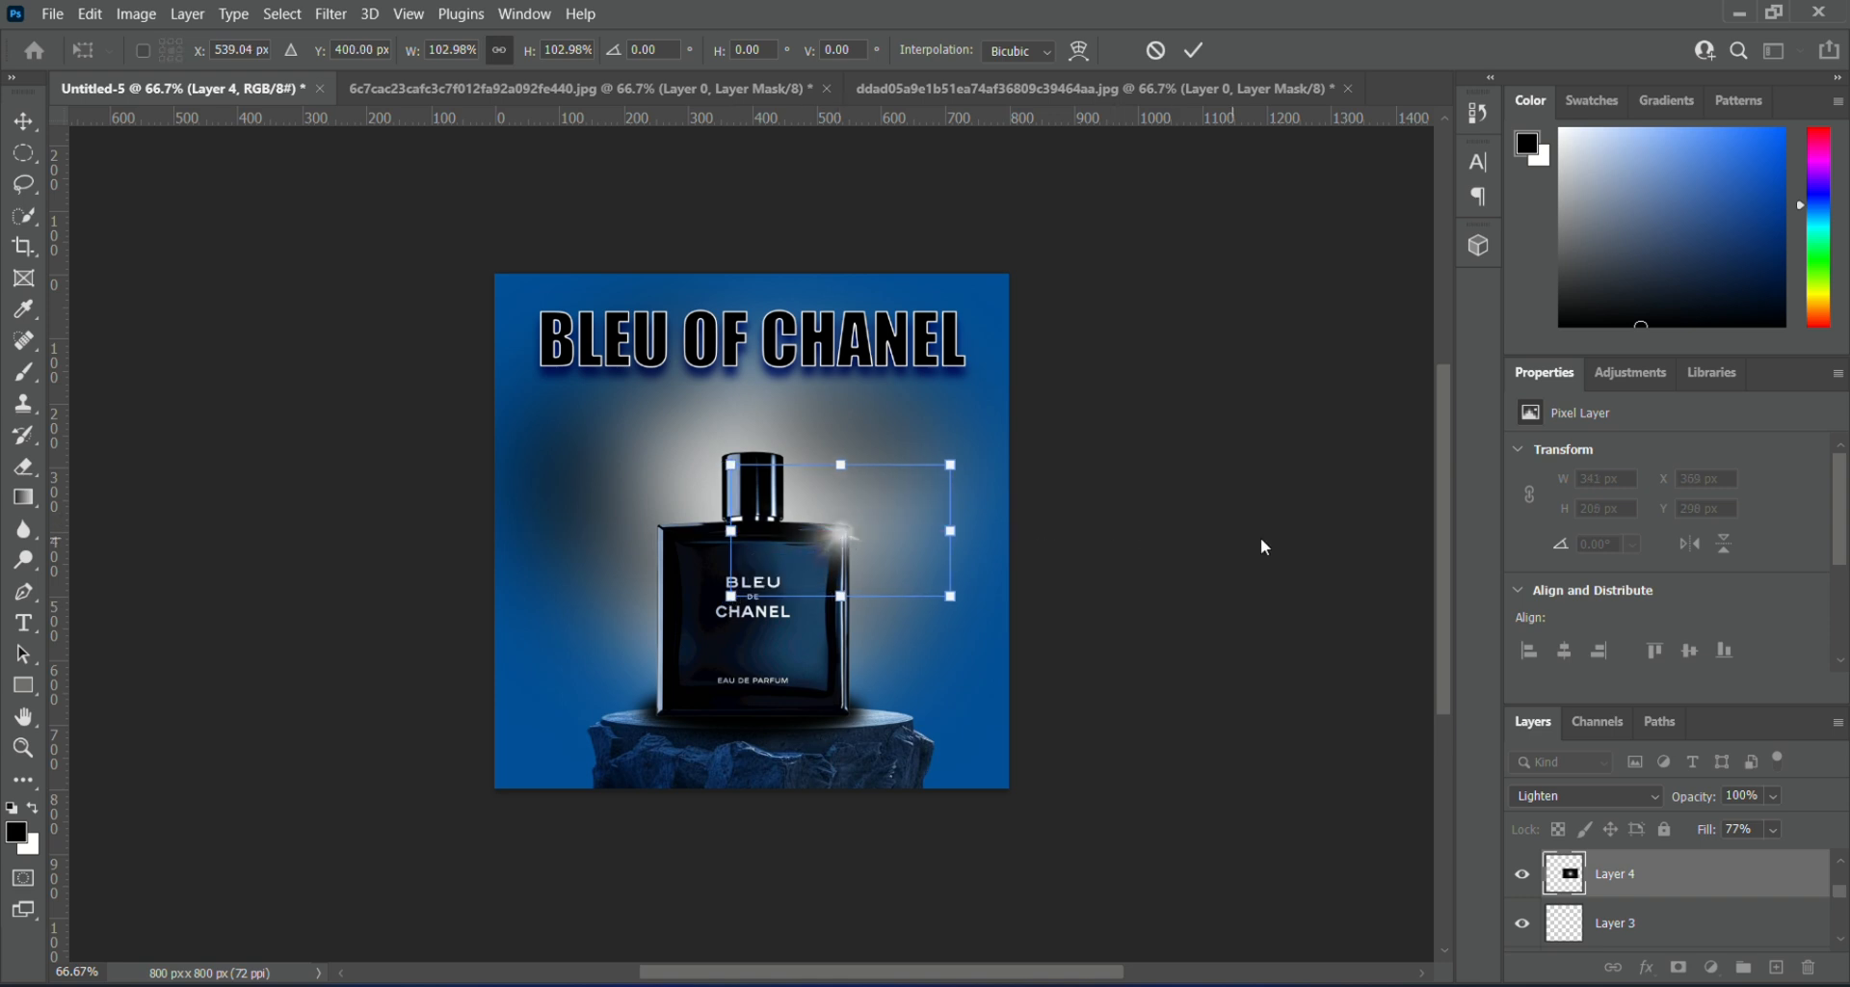
key("t")
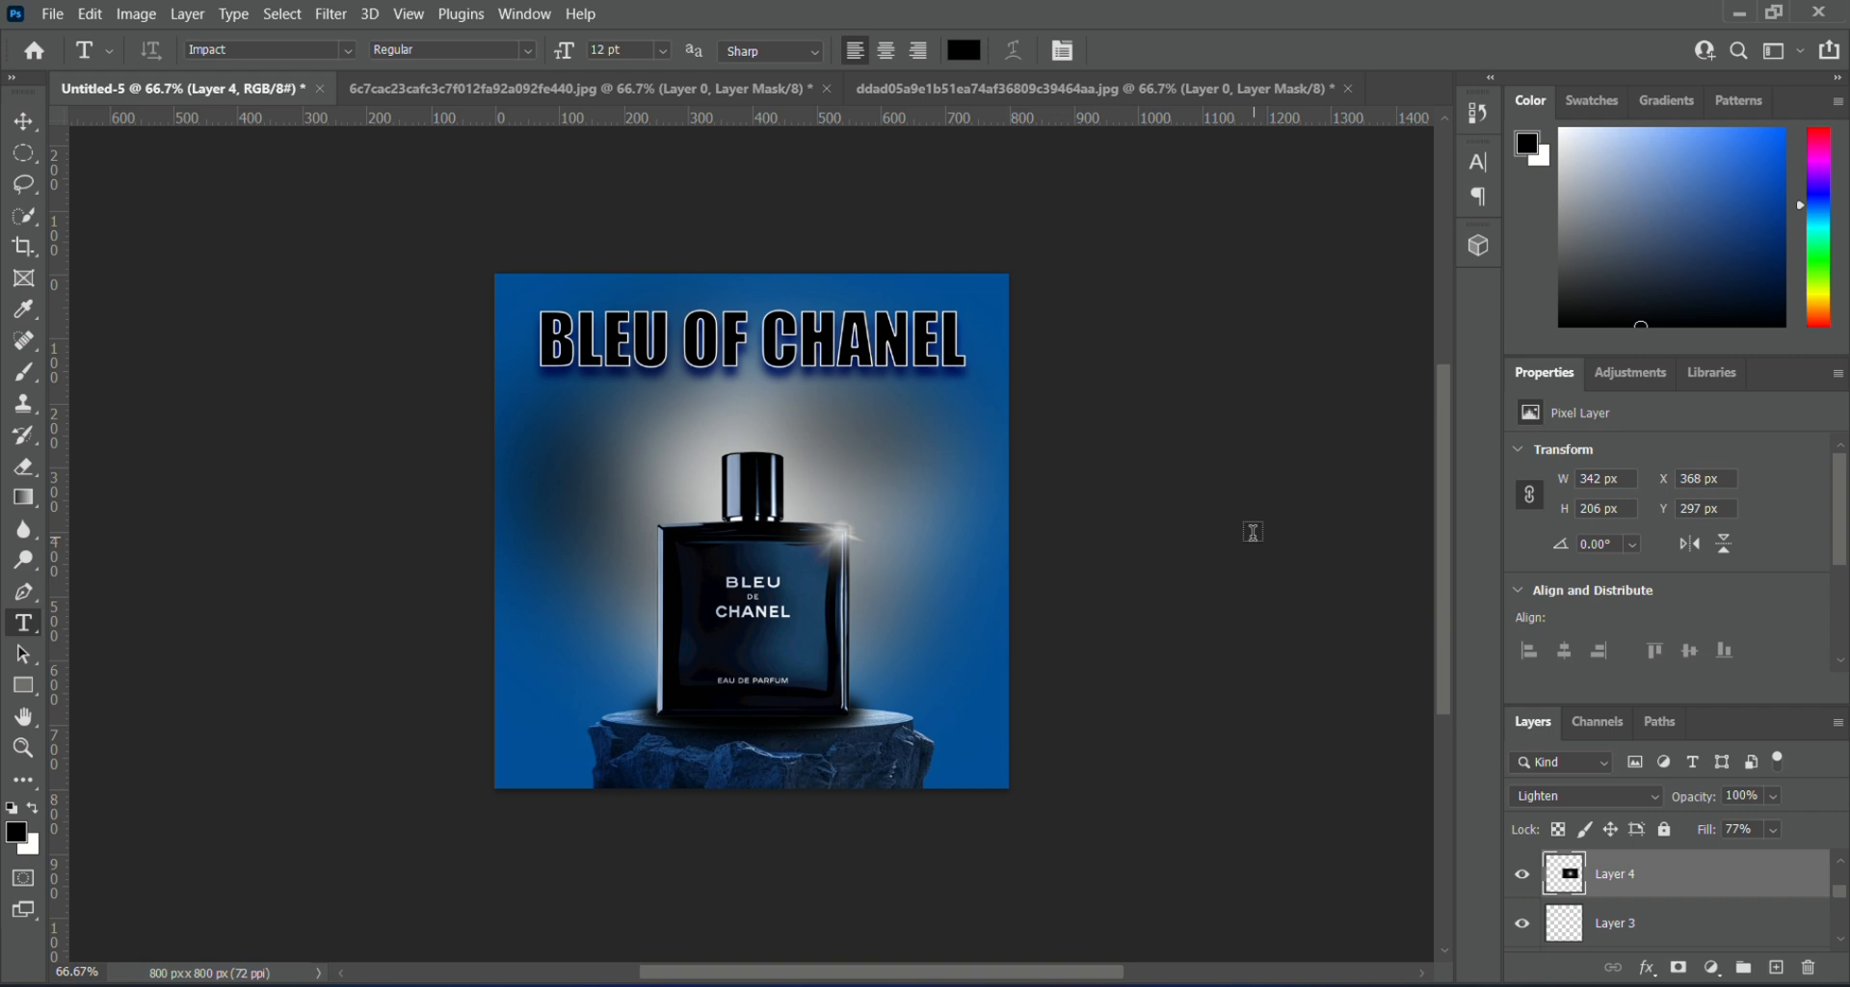